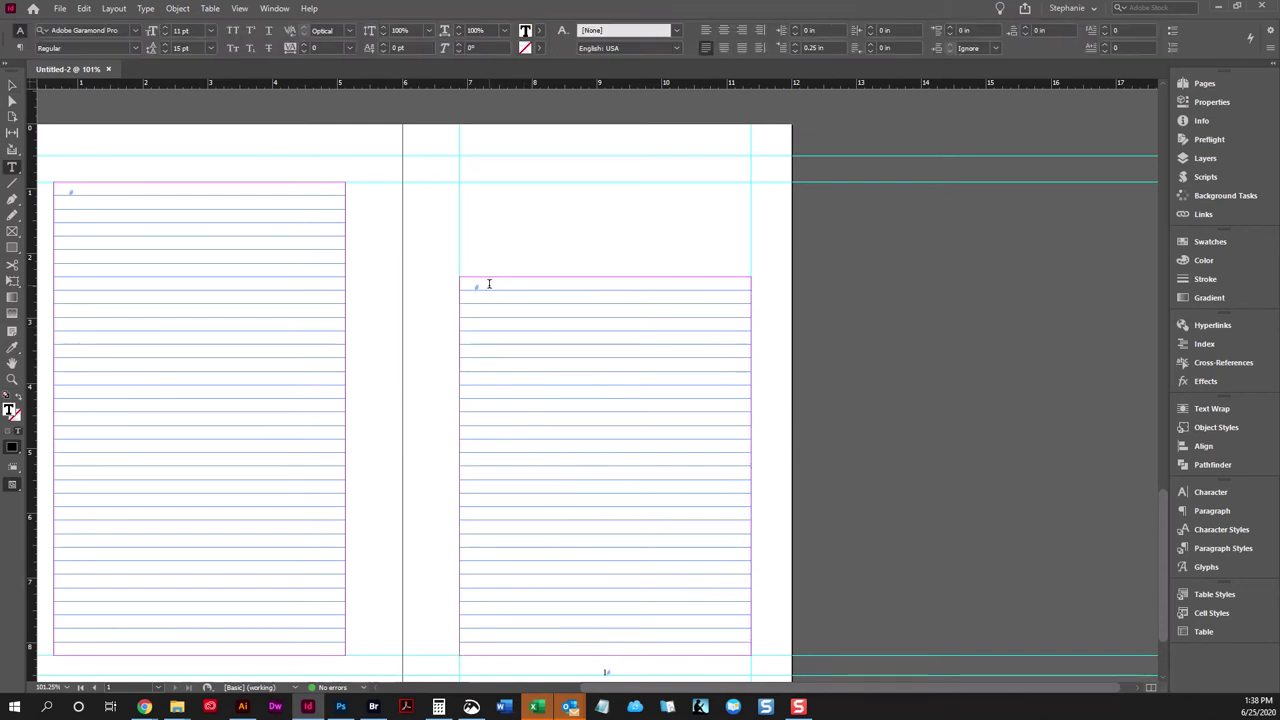
Type the heading 'Chapter 1' and fill the frame below it with placeholder text.
{"action": "type", "text": "Chapter 1"}
{"action": "key", "text": "Return"}
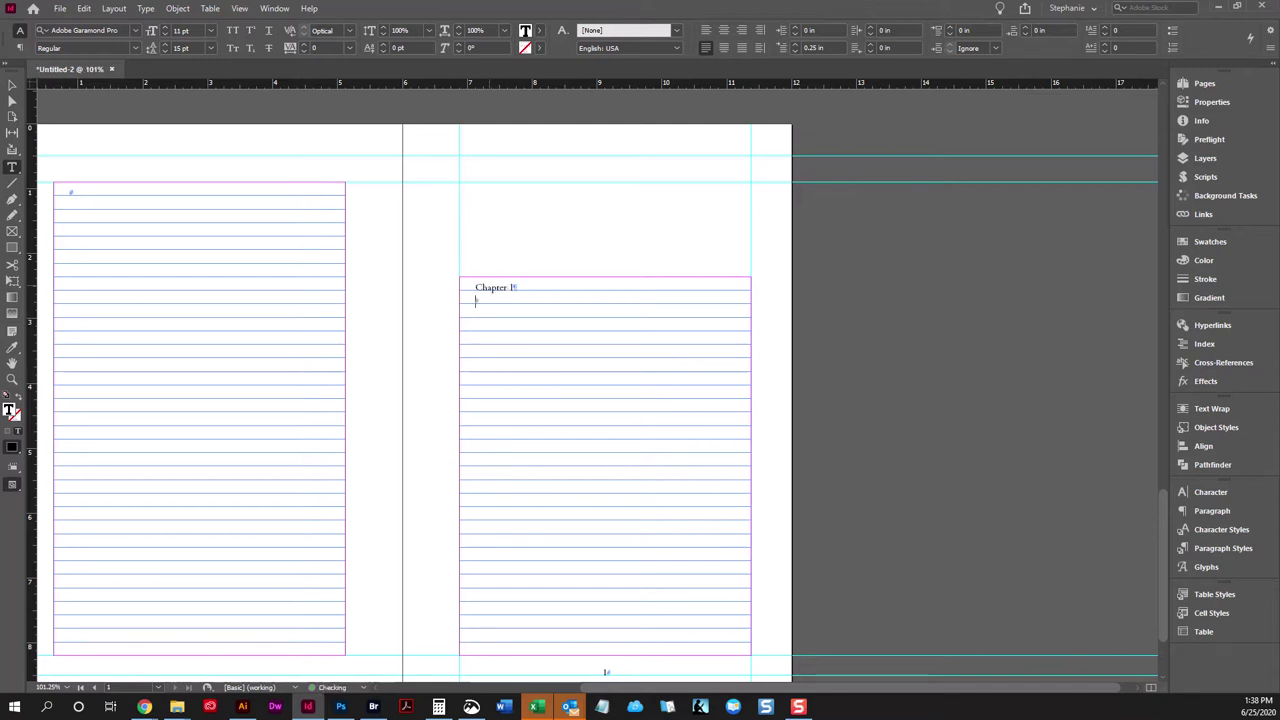
{"action": "left_click", "coordinate": [145, 9]}
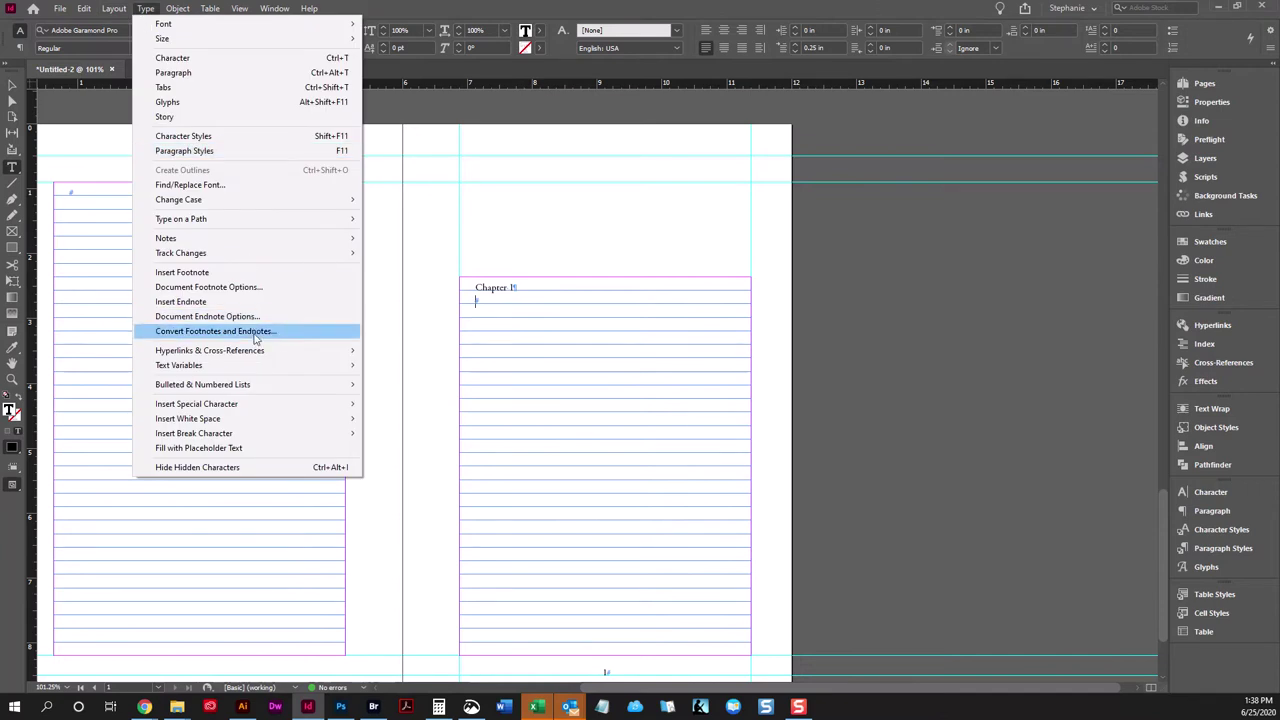
{"action": "left_click", "coordinate": [250, 448]}
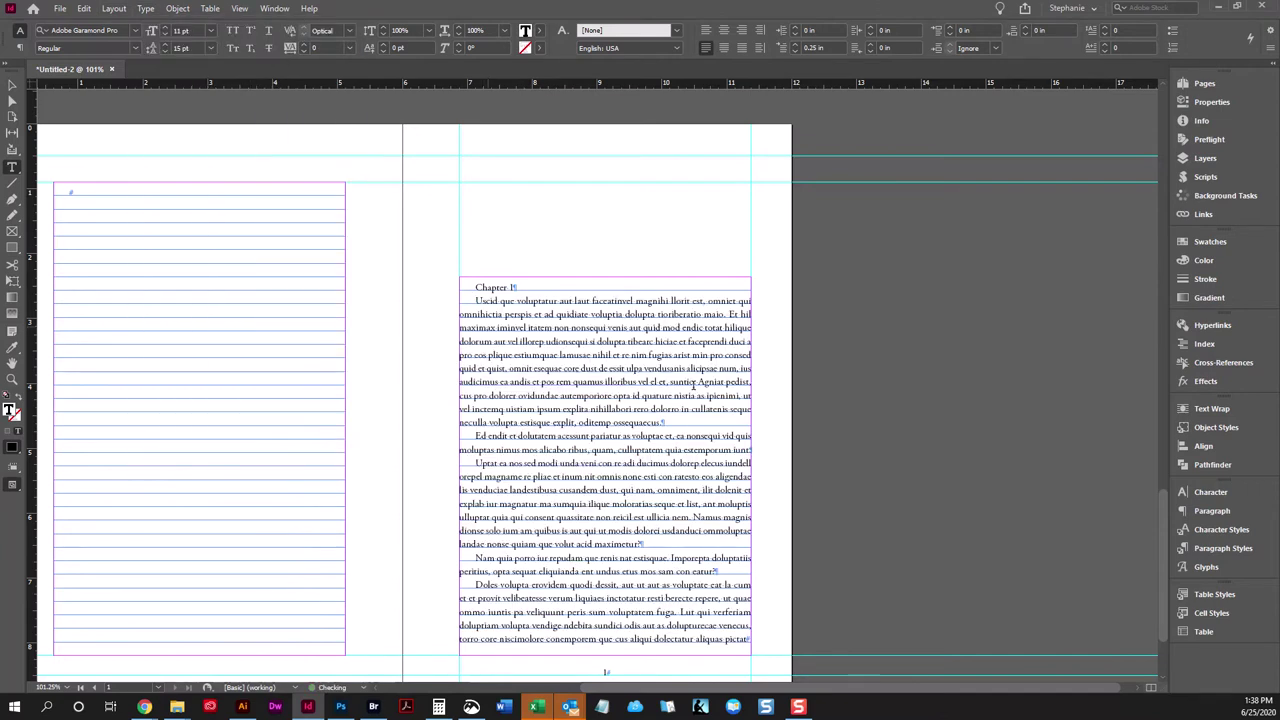
Apply FirstParaDropCap to the first body paragraph and Headings > ChapterTitle to 'Chapter 1'.
{"action": "left_click", "coordinate": [1191, 550]}
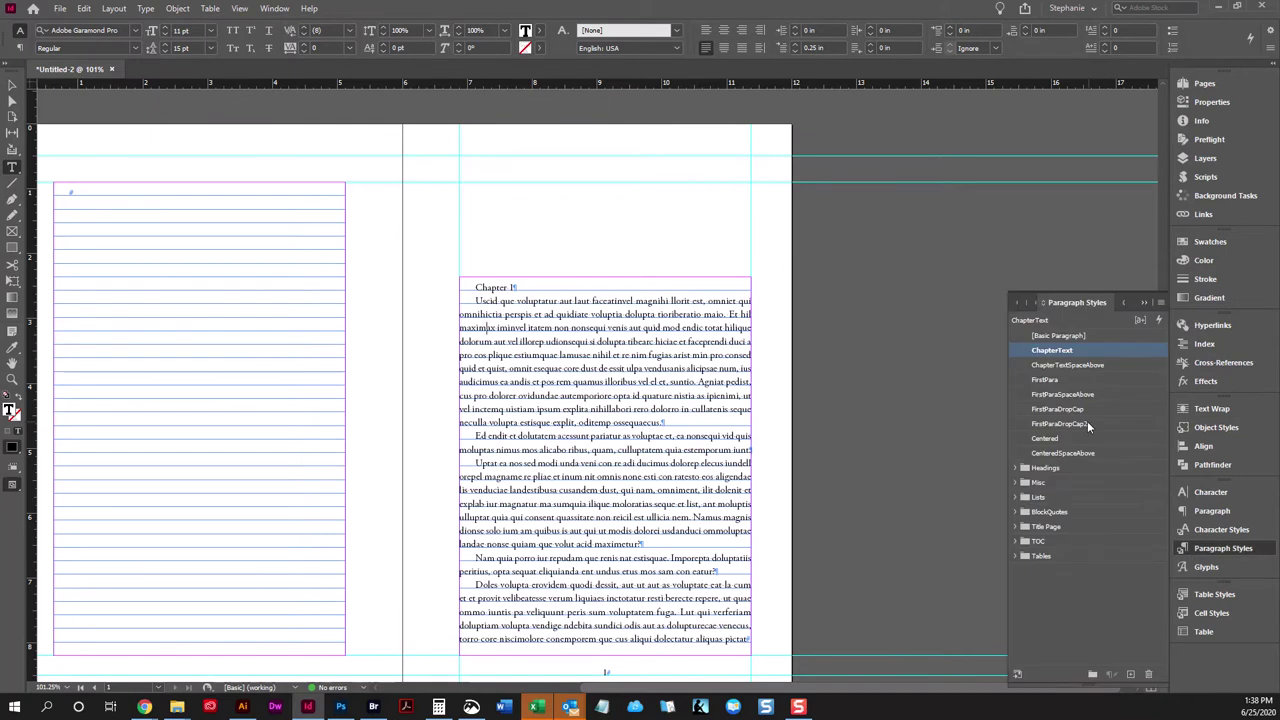
{"action": "left_click", "coordinate": [1085, 410]}
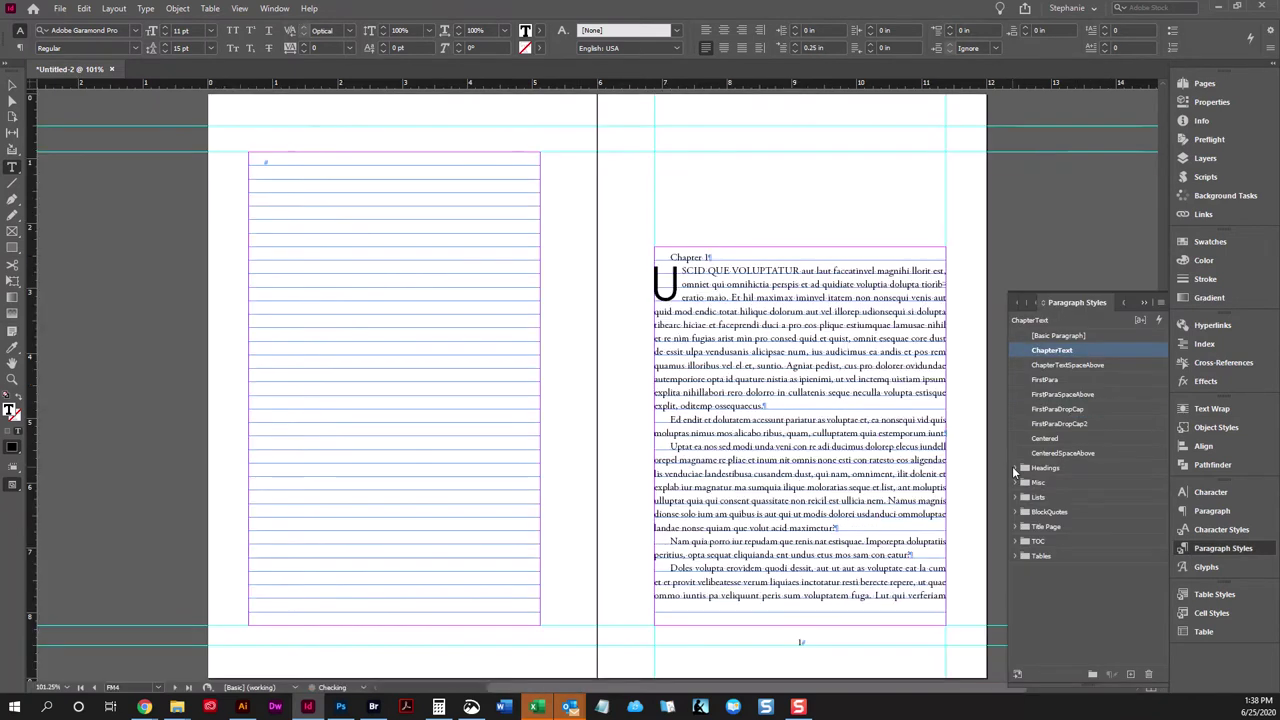
{"action": "left_click", "coordinate": [1013, 467]}
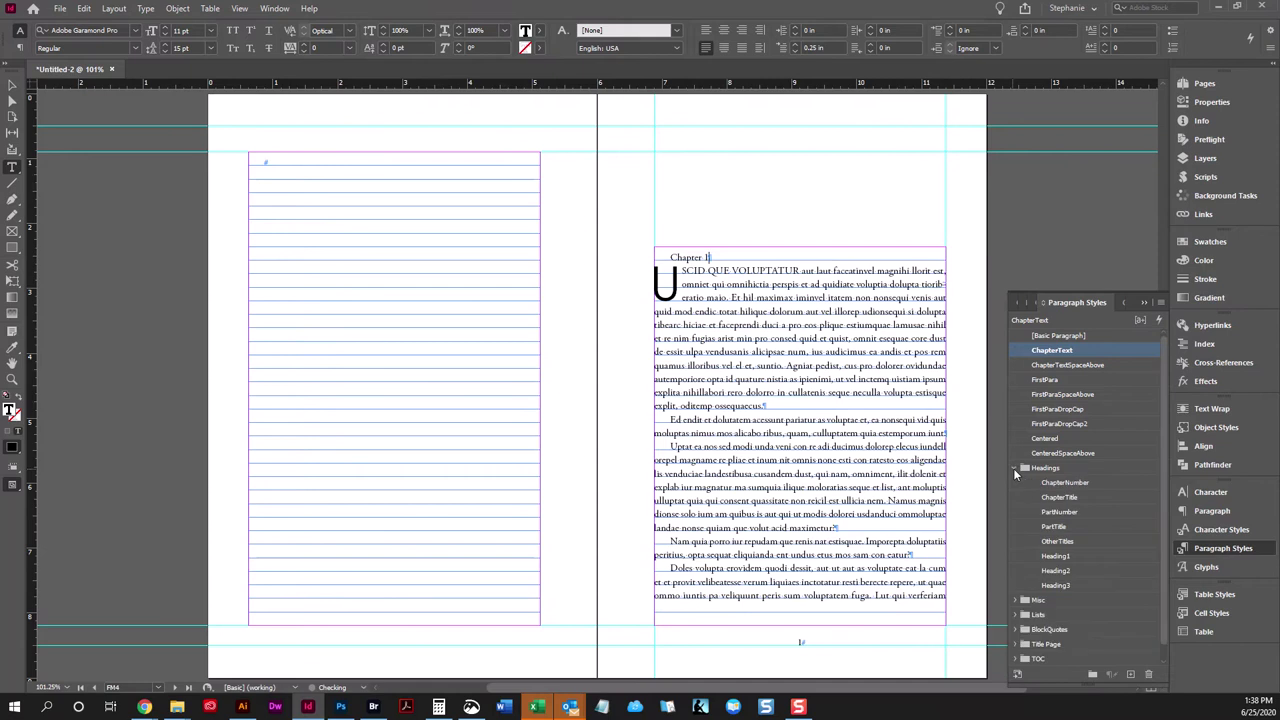
{"action": "left_click", "coordinate": [1061, 497]}
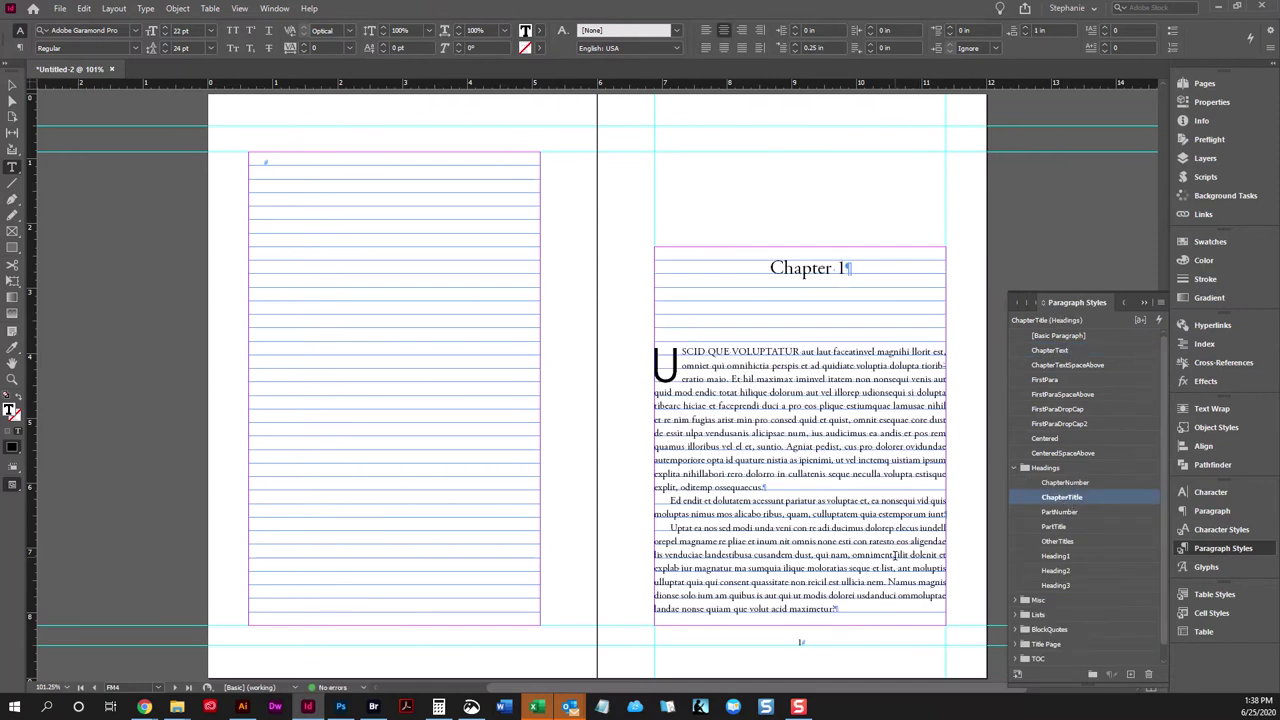
{"action": "scroll", "coordinate": [895, 555], "scroll_direction": "up", "scroll_amount": 1}
In the Facebook browser window, search 'buil' and open the Building Books group page.
{"action": "mouse_move", "coordinate": [145, 706]}
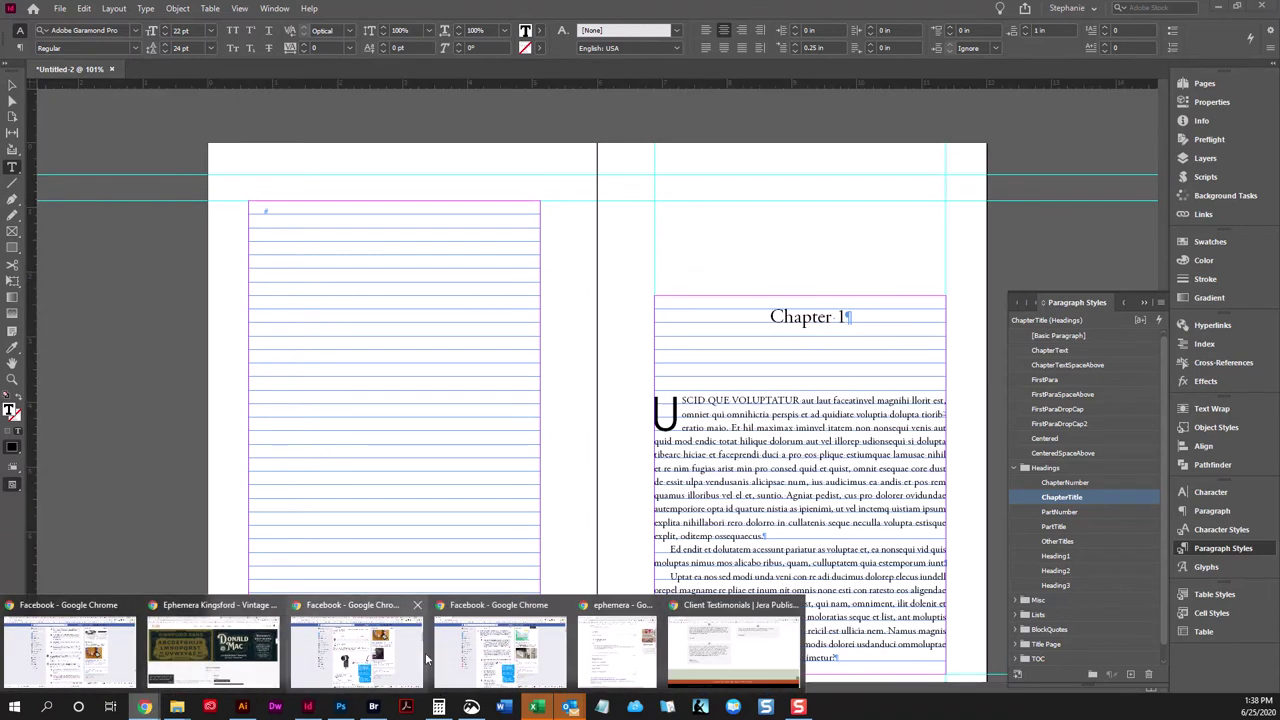
{"action": "left_click", "coordinate": [435, 657]}
{"action": "left_click", "coordinate": [314, 84]}
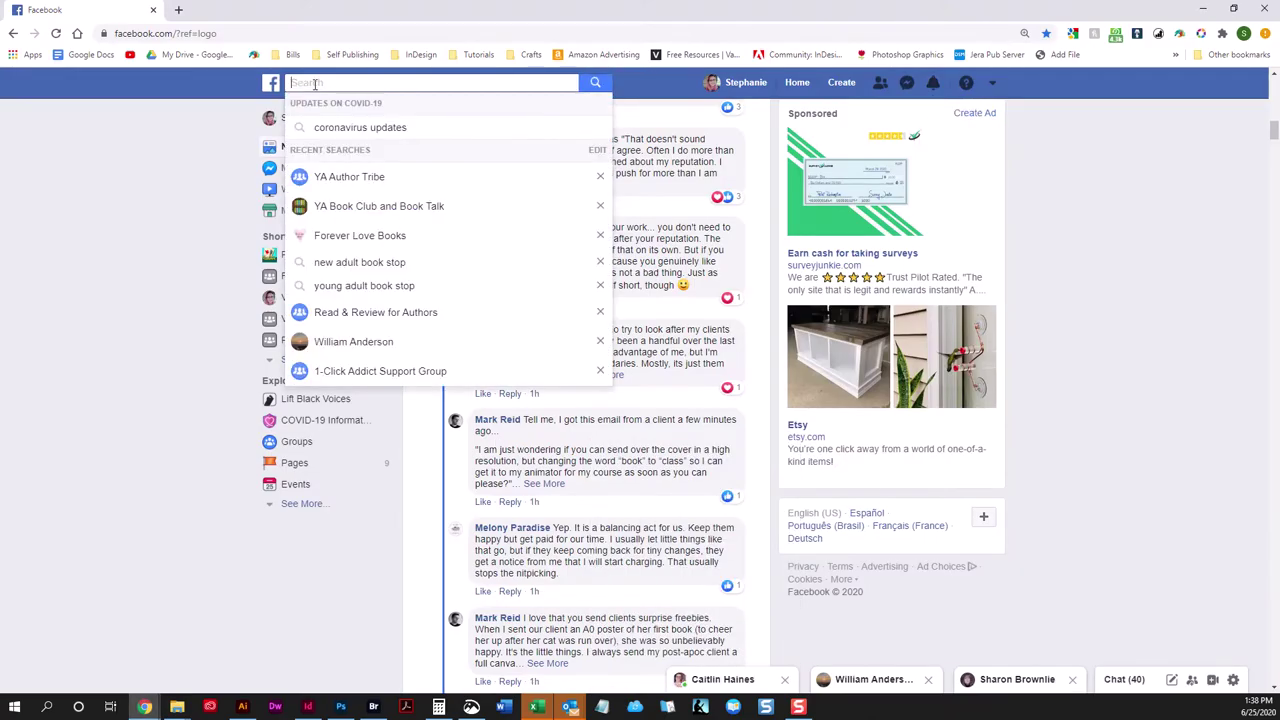
{"action": "type", "text": "buil"}
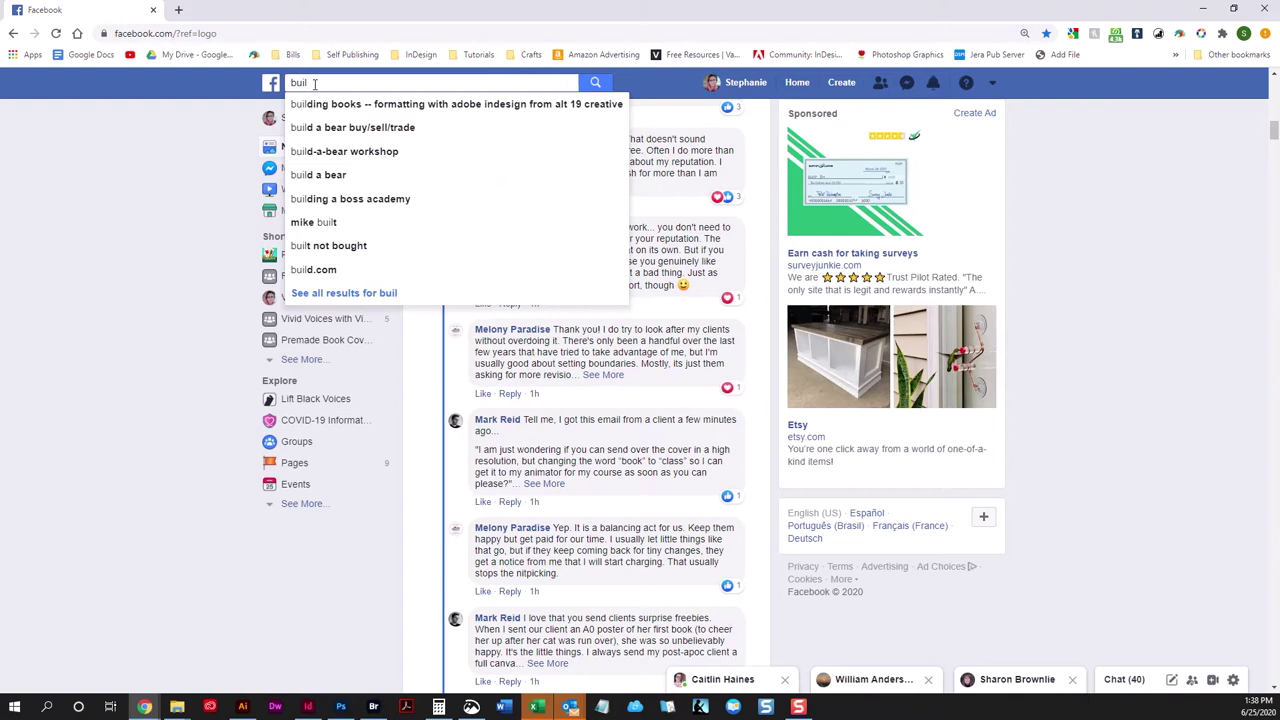
{"action": "key", "text": "Return"}
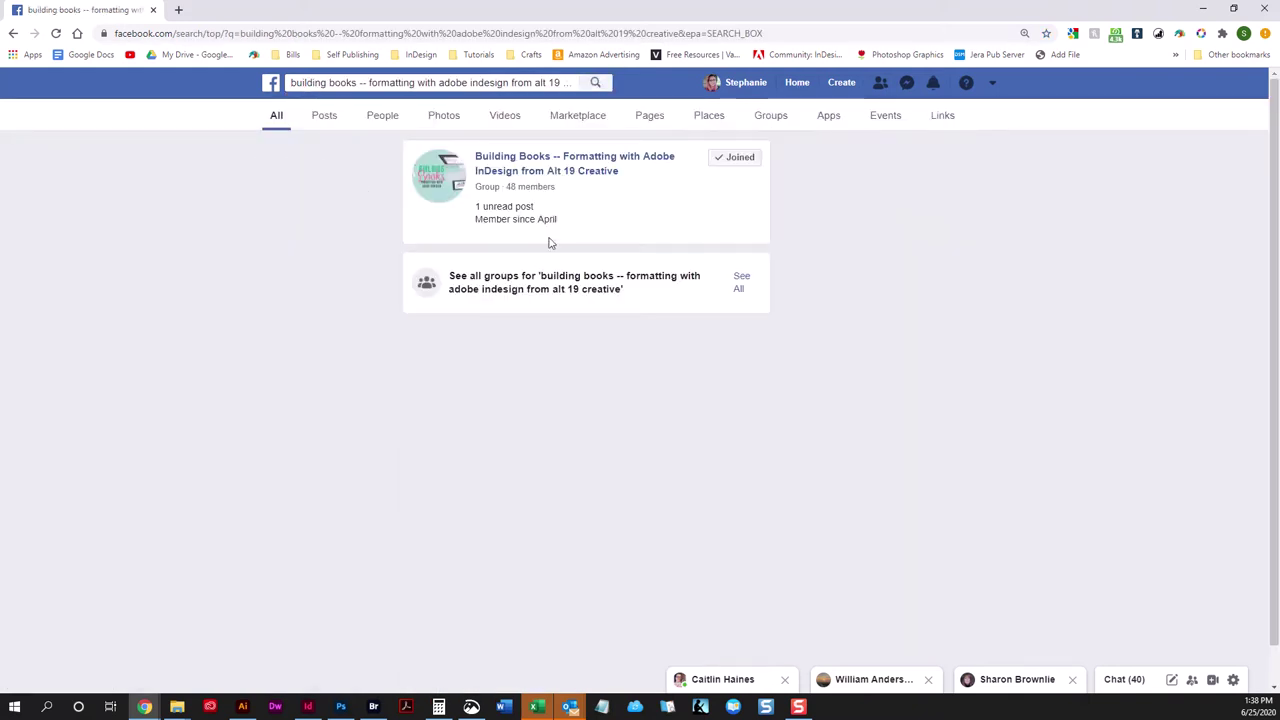
{"action": "left_click", "coordinate": [533, 207]}
View the Chapter One example image full size, then return to InDesign.
{"action": "scroll", "coordinate": [577, 497], "scroll_direction": "down", "scroll_amount": 5}
{"action": "scroll", "coordinate": [577, 500], "scroll_direction": "down", "scroll_amount": 5}
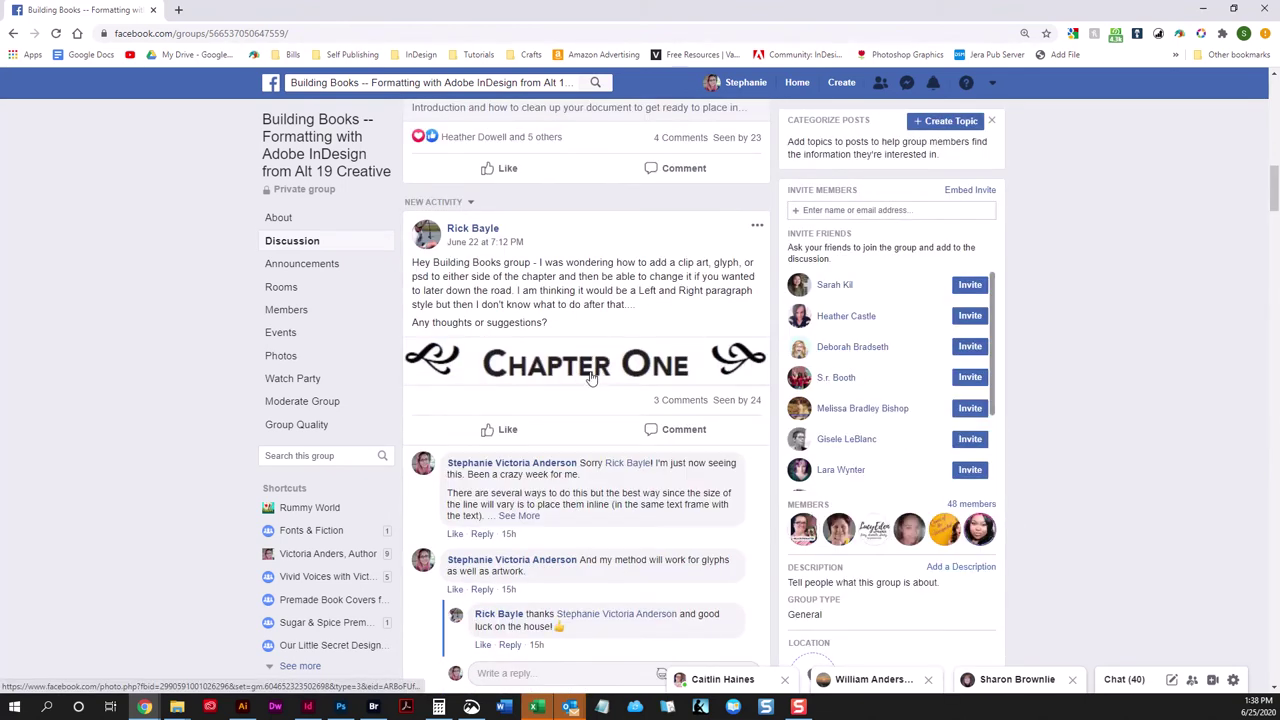
{"action": "left_click", "coordinate": [593, 369]}
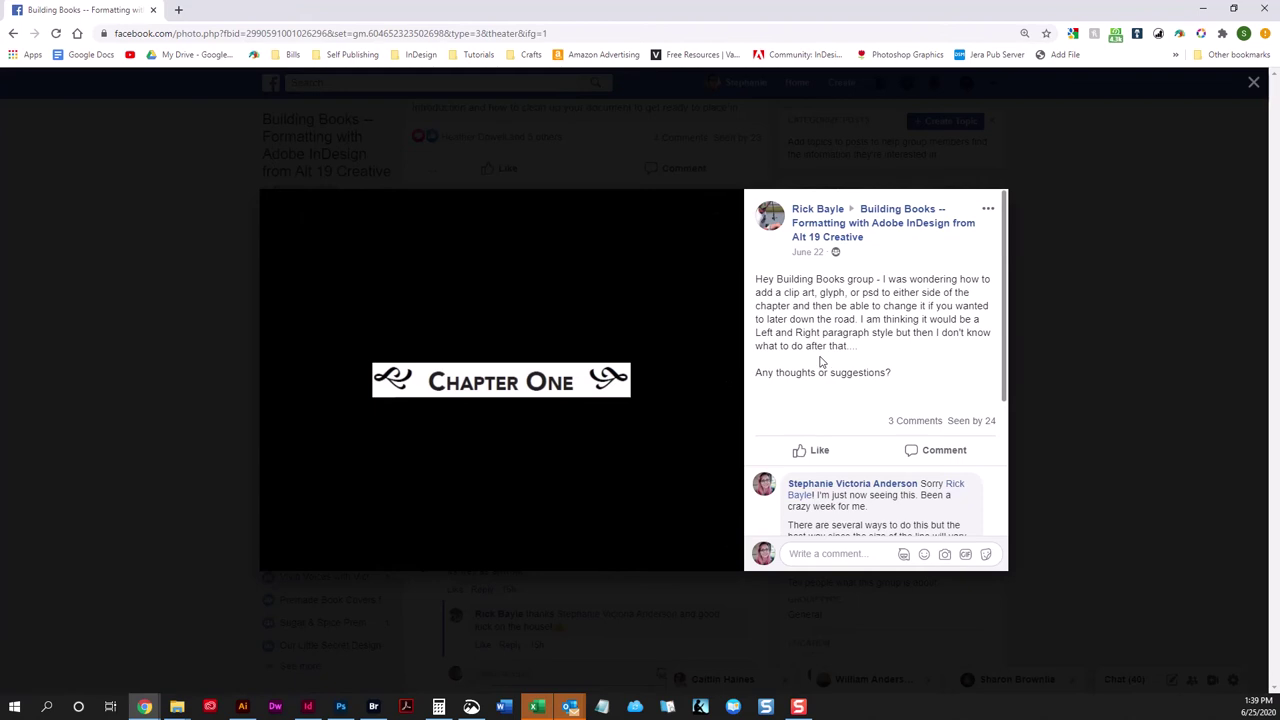
{"action": "left_click", "coordinate": [308, 706]}
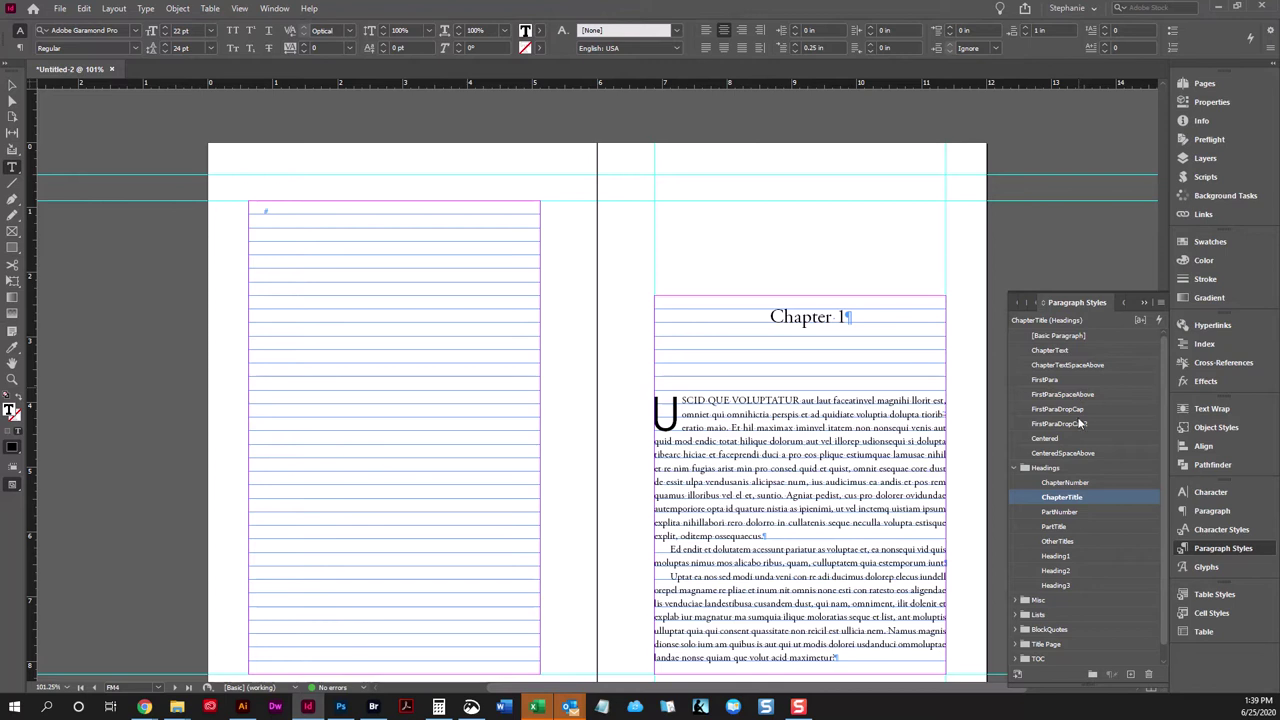
Filter the Glyphs panel to Ornaments and enlarge the glyph previews.
{"action": "left_click", "coordinate": [1206, 567]}
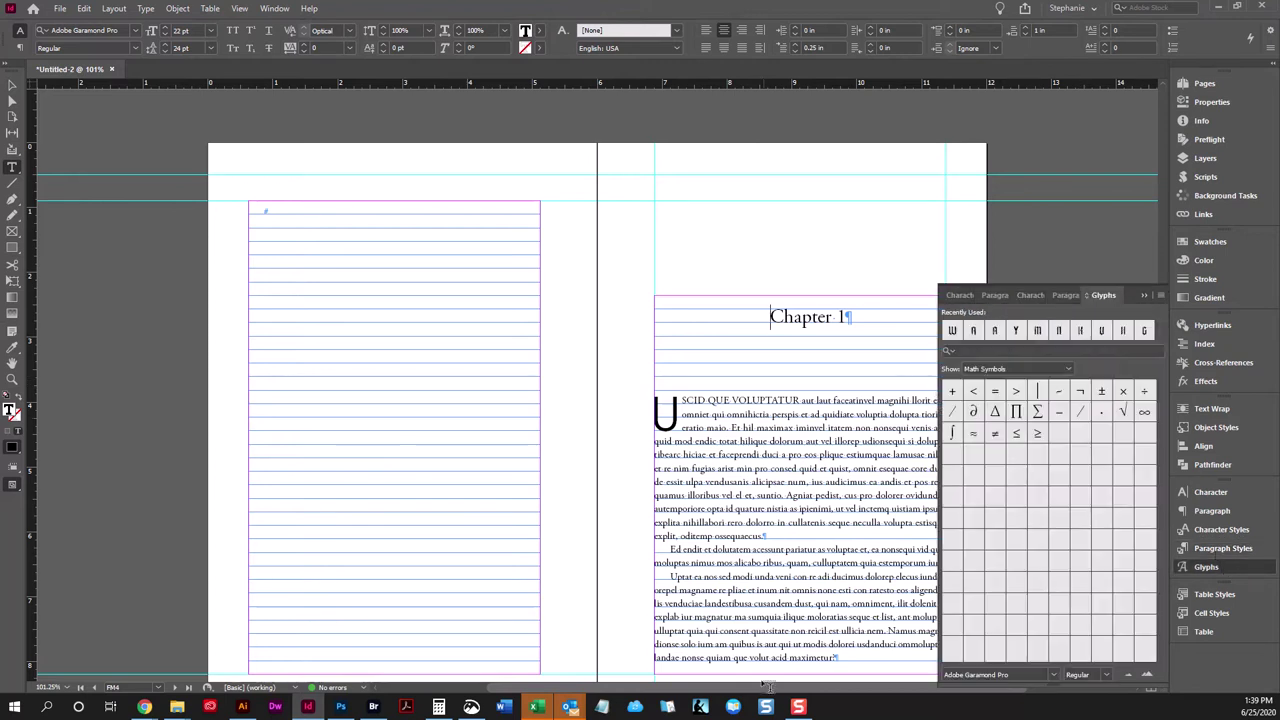
{"action": "scroll", "coordinate": [768, 687], "scroll_direction": "right", "scroll_amount": 3}
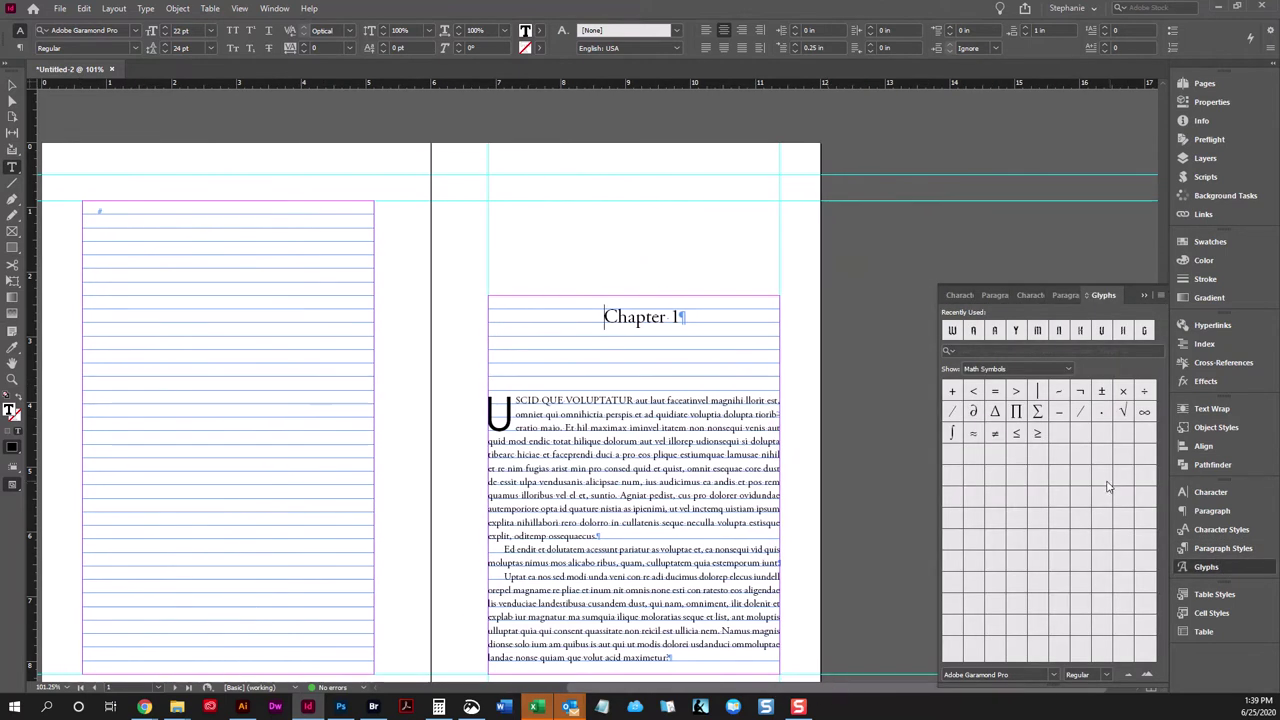
{"action": "left_click", "coordinate": [1022, 370]}
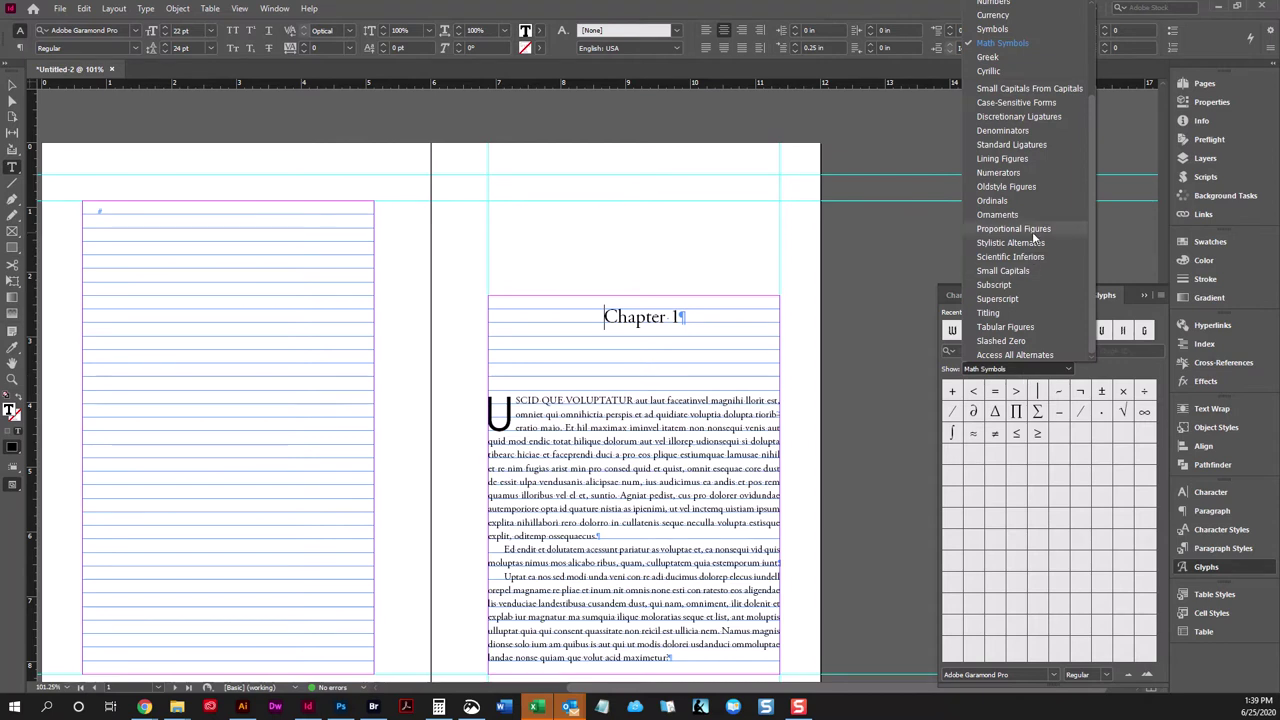
{"action": "scroll", "coordinate": [1030, 230], "scroll_direction": "up", "scroll_amount": 3}
{"action": "left_click", "coordinate": [1000, 8]}
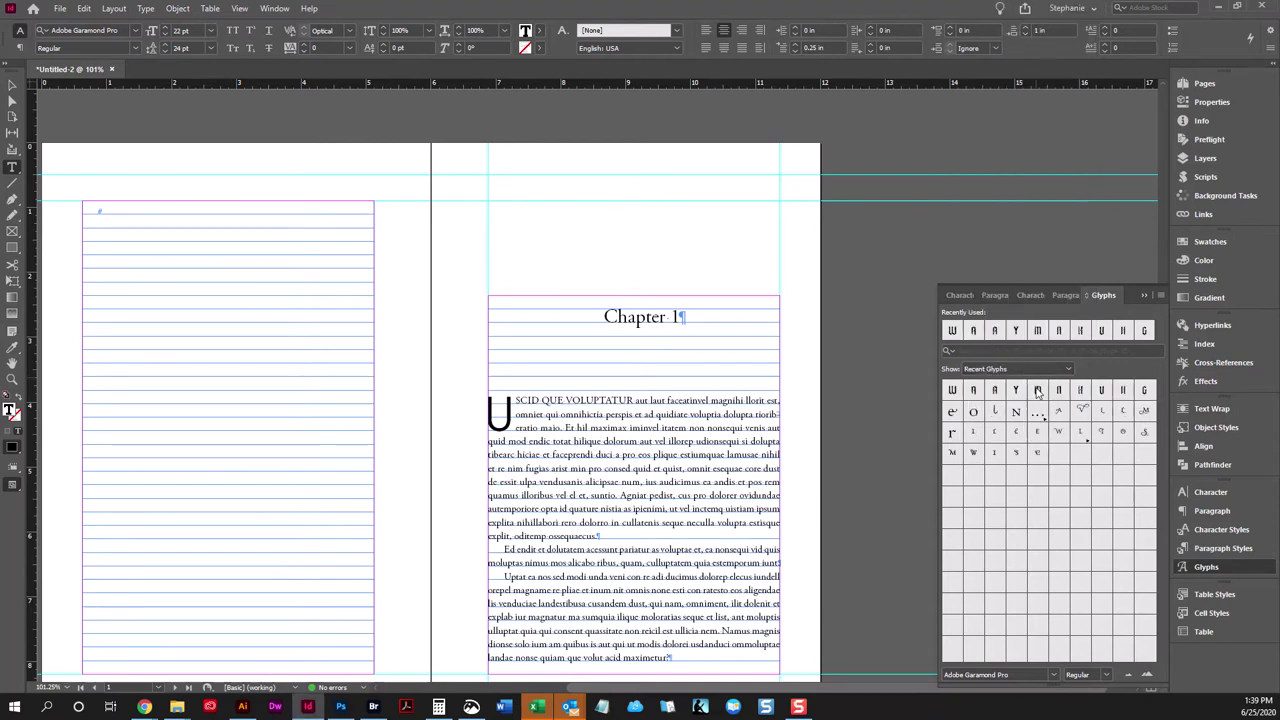
{"action": "left_click", "coordinate": [1000, 369]}
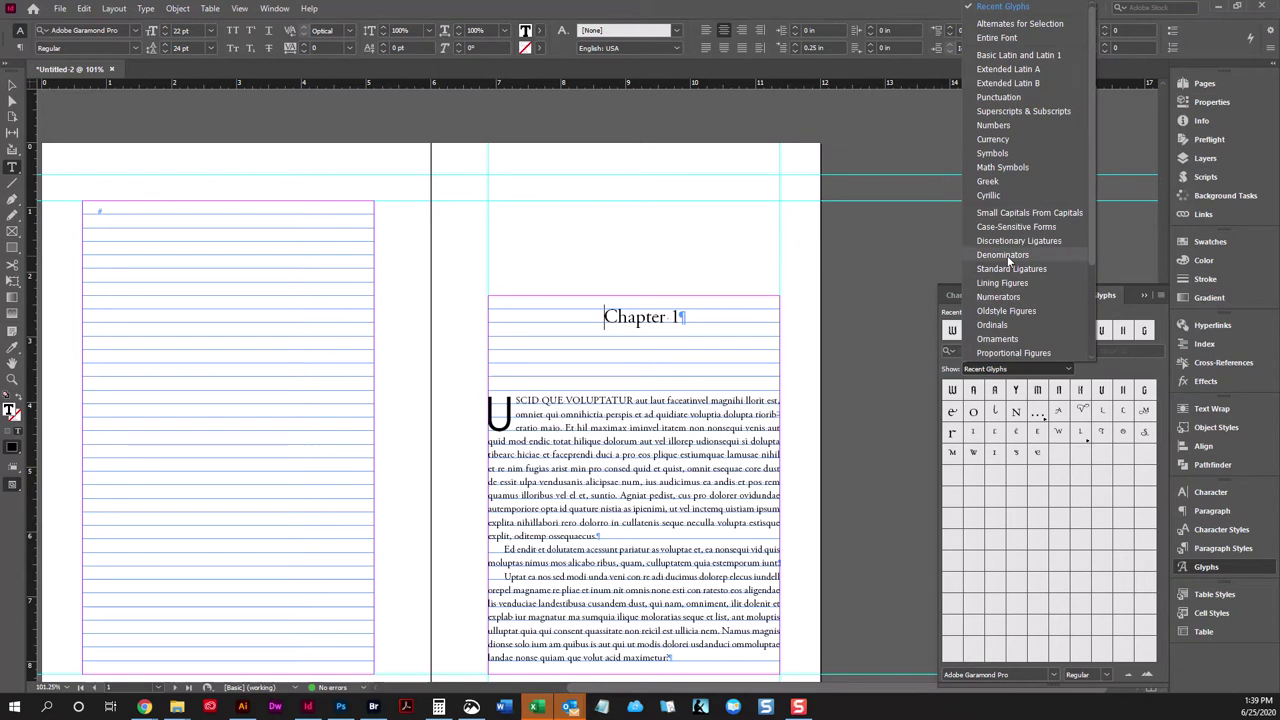
{"action": "left_click", "coordinate": [1004, 255]}
{"action": "left_click", "coordinate": [1020, 372]}
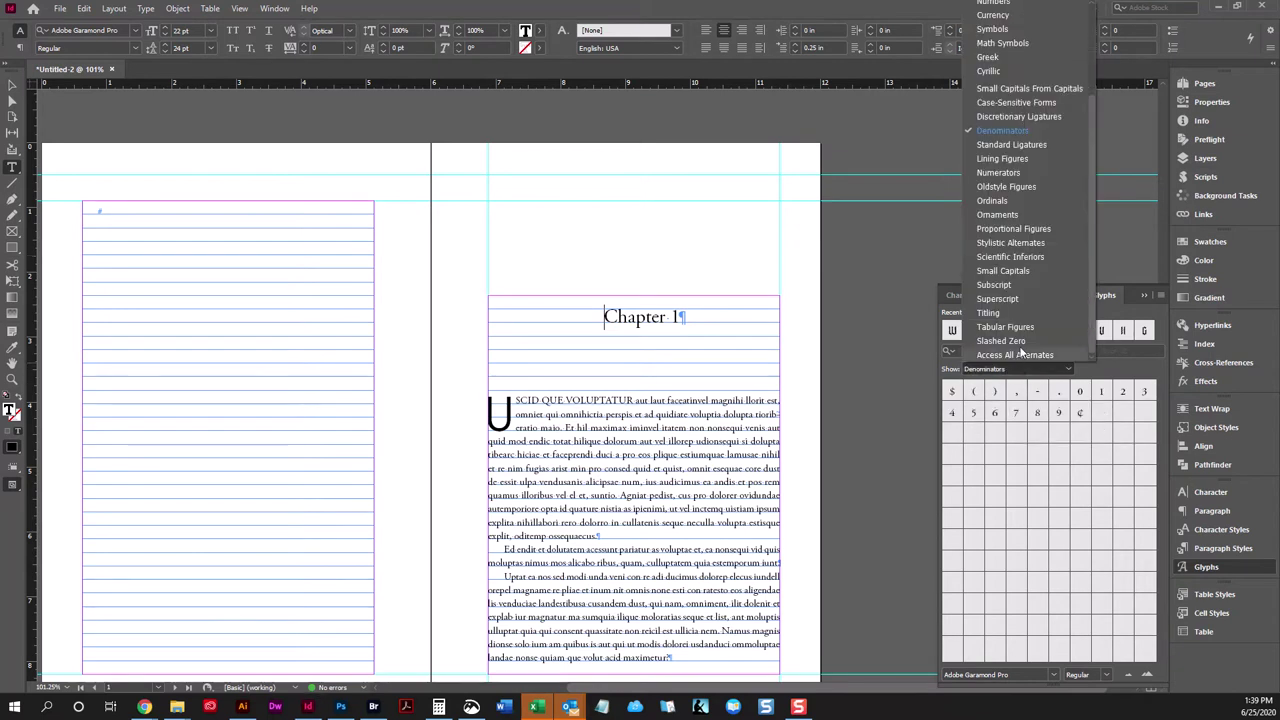
{"action": "left_click", "coordinate": [1027, 213]}
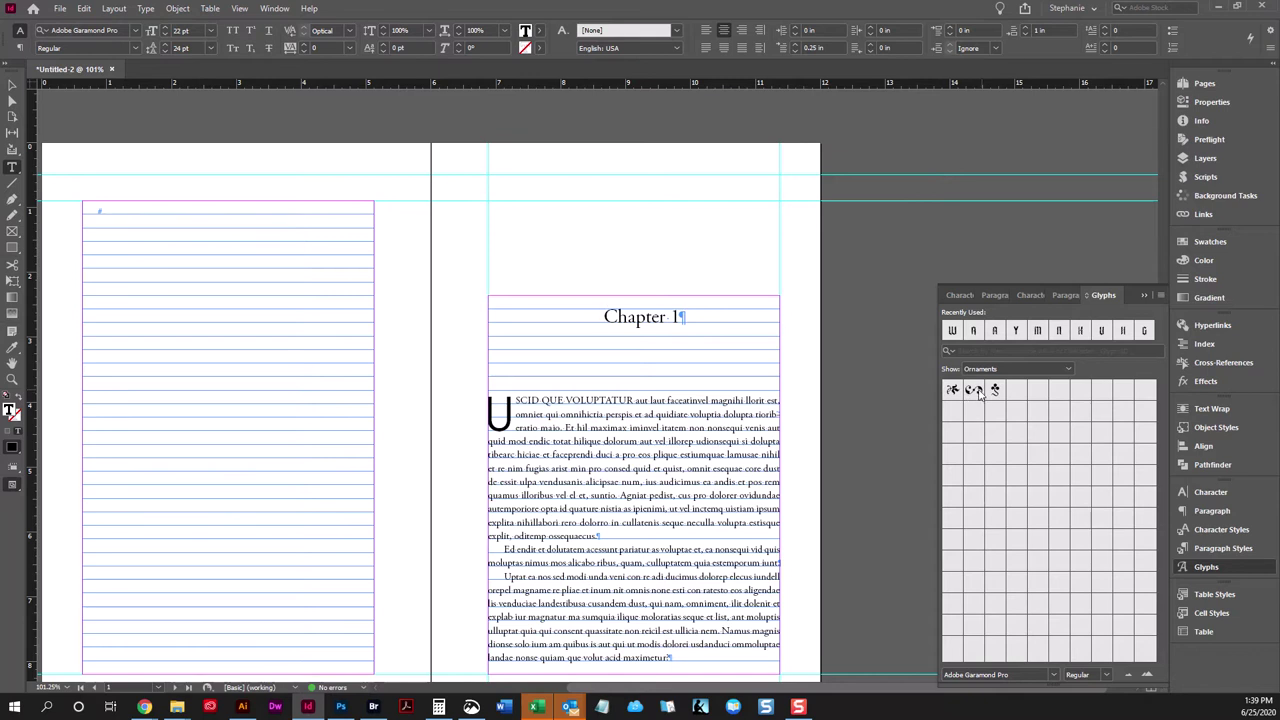
{"action": "left_click", "coordinate": [1147, 674]}
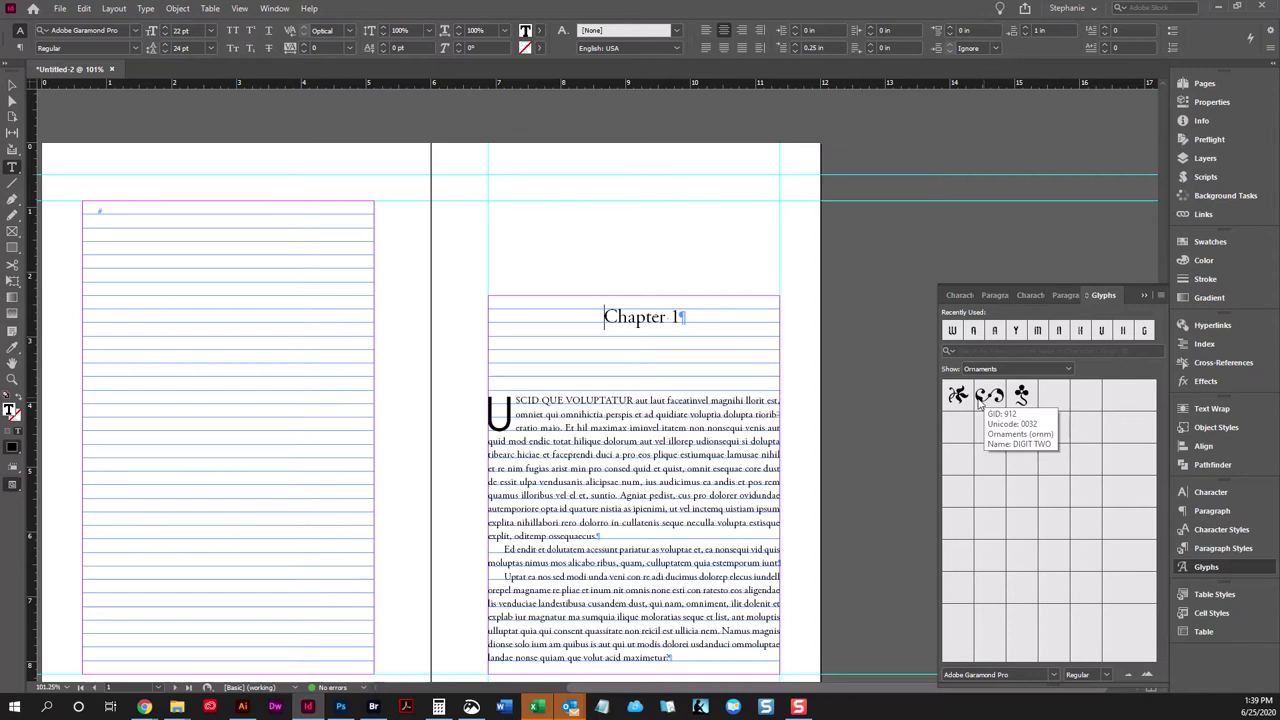
Insert the same ornament before and after 'Chapter 1', spaced from the text.
{"action": "double_click", "coordinate": [957, 397]}
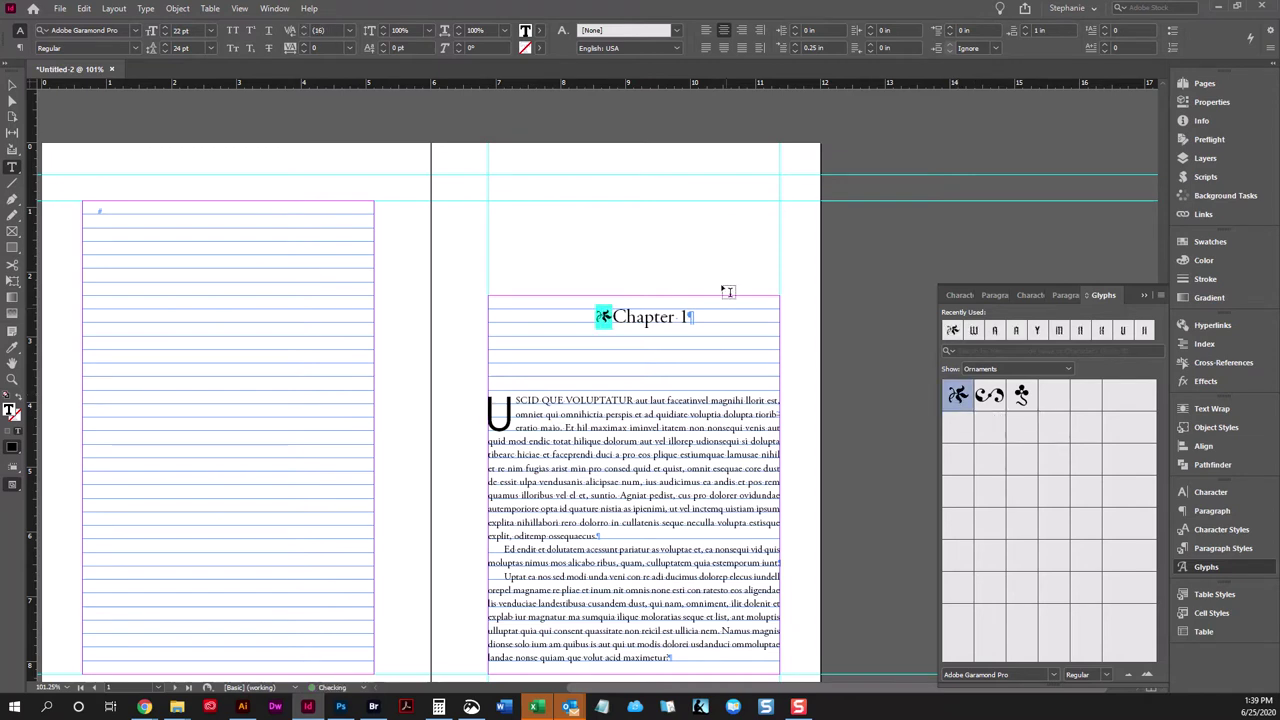
{"action": "key", "text": "End"}
{"action": "double_click", "coordinate": [957, 397]}
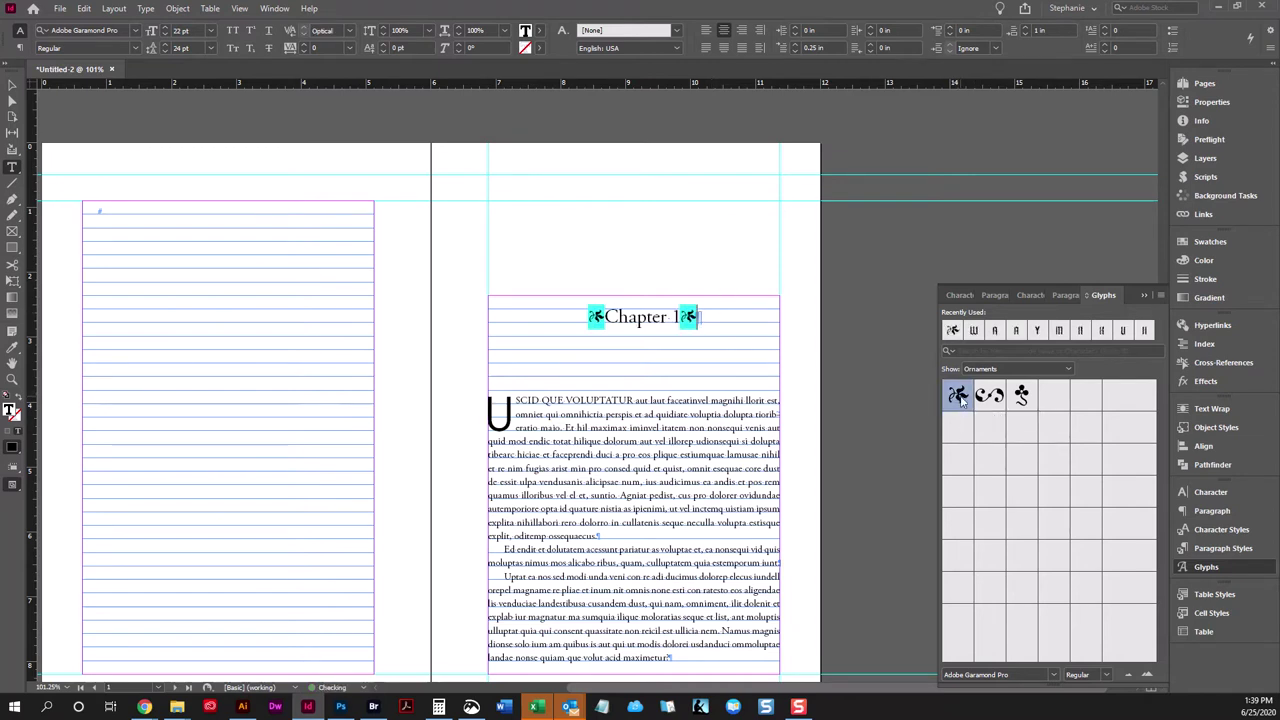
{"action": "left_click", "coordinate": [613, 330]}
{"action": "key", "text": "ctrl+equal"}
{"action": "key", "text": "ctrl+equal"}
{"action": "key", "text": "ctrl+equal"}
{"action": "key", "text": "ctrl+equal"}
{"action": "key", "text": "ctrl+equal"}
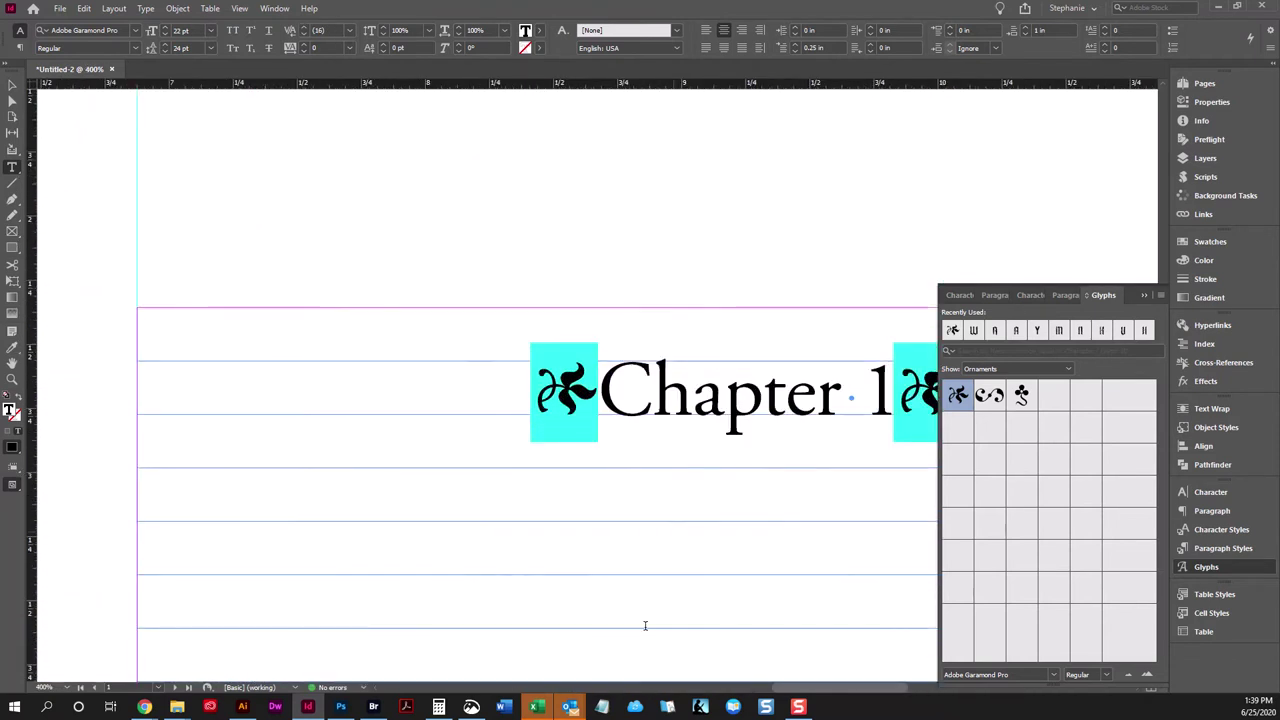
{"action": "left_click_drag", "start_coordinate": [803, 690], "coordinate": [833, 690]}
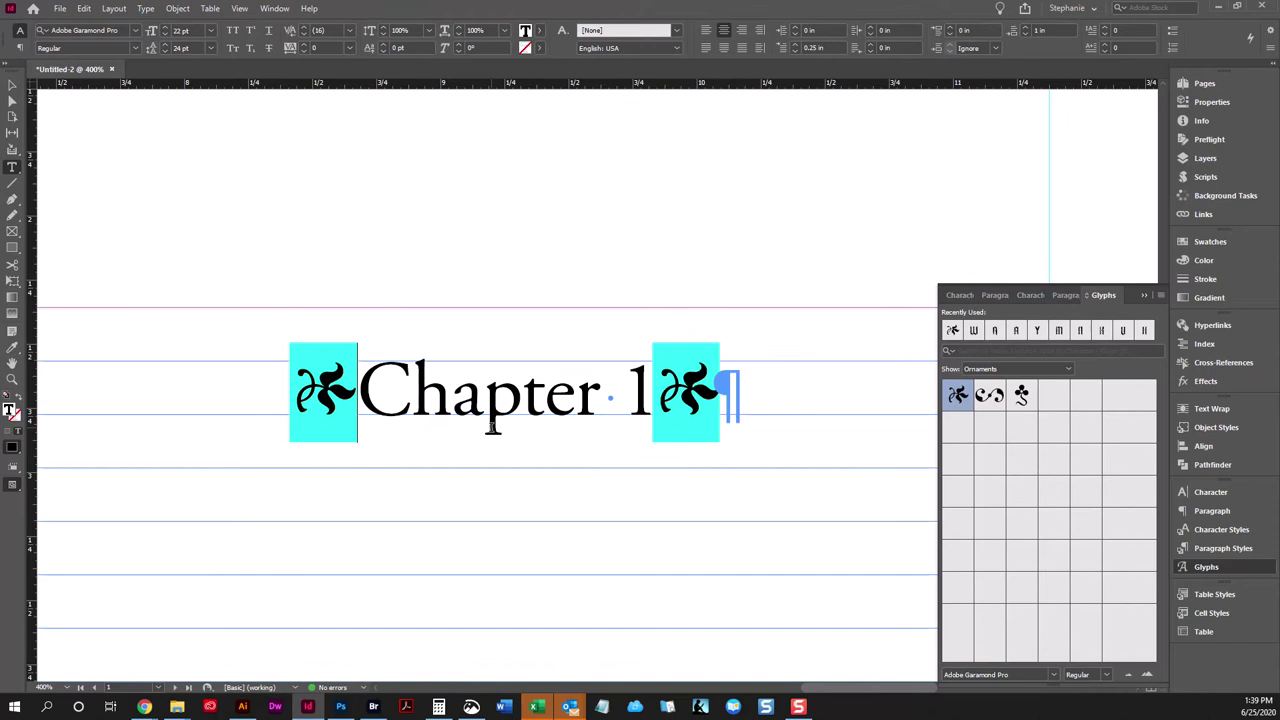
{"action": "left_click", "coordinate": [661, 383]}
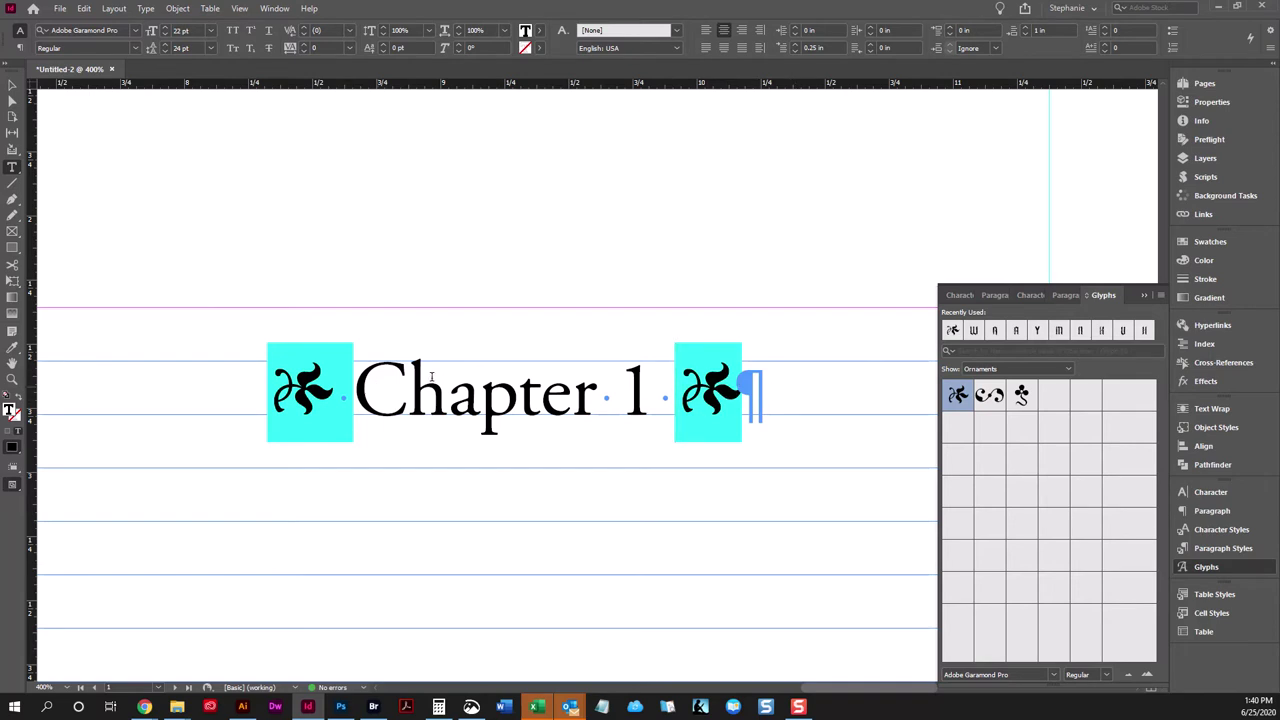
Select the first ornament glyph in the zoomed-in heading.
{"action": "left_click", "coordinate": [314, 386]}
{"action": "left_click_drag", "start_coordinate": [330, 388], "coordinate": [286, 391]}
{"action": "left_click", "coordinate": [307, 376]}
{"action": "left_click", "coordinate": [323, 392]}
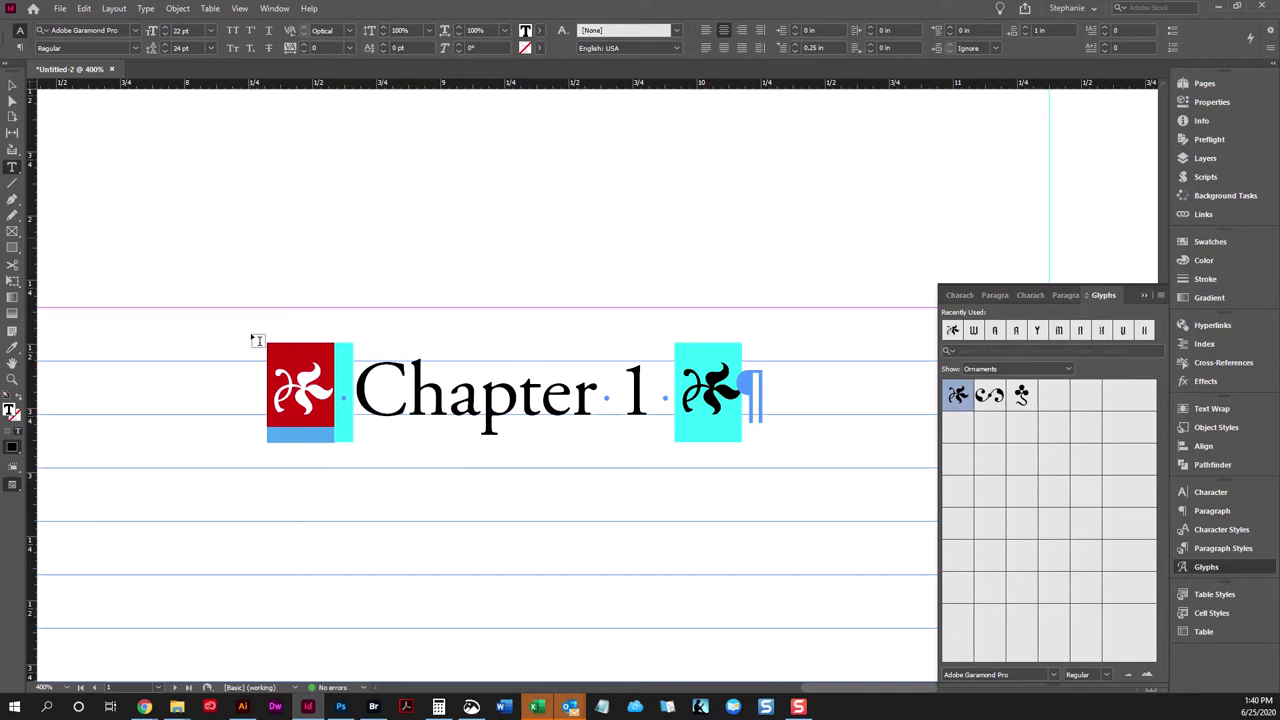
Convert the first ornament to outlines with Create Outlines and select it as an anchored graphic.
{"action": "left_click", "coordinate": [145, 9]}
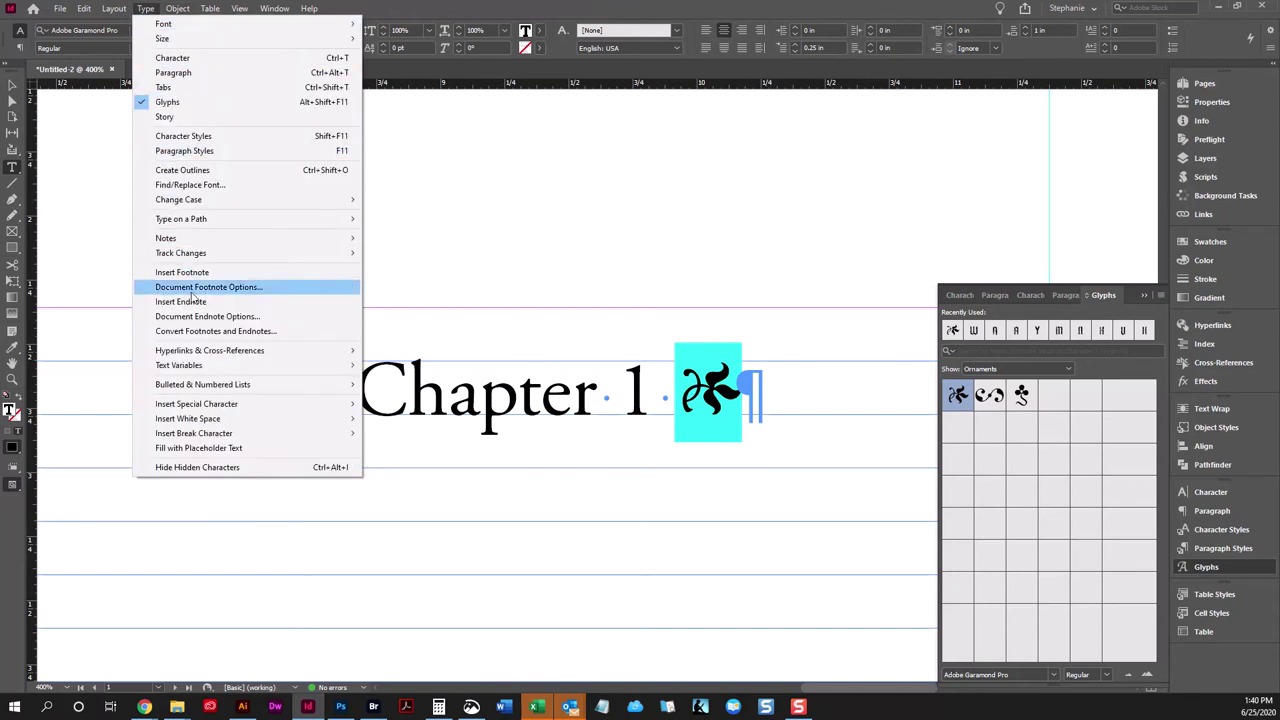
{"action": "left_click", "coordinate": [200, 170]}
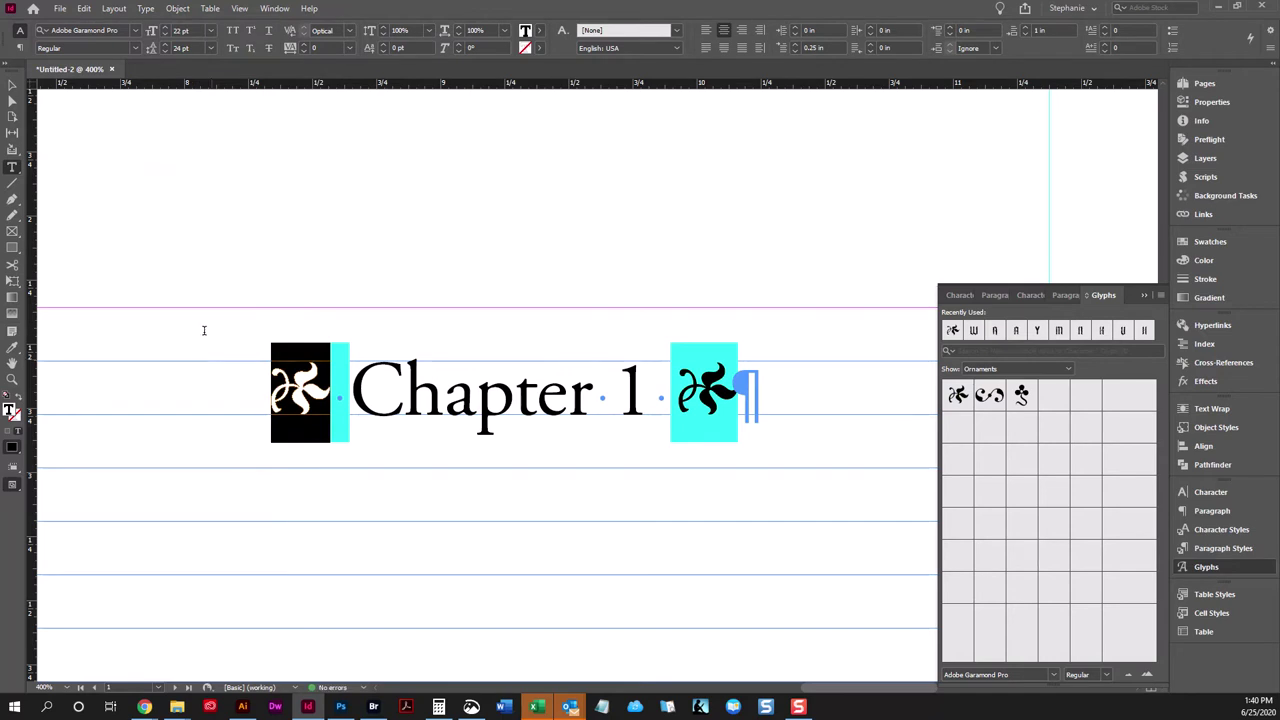
{"action": "key", "text": "Escape"}
{"action": "left_click", "coordinate": [292, 388]}
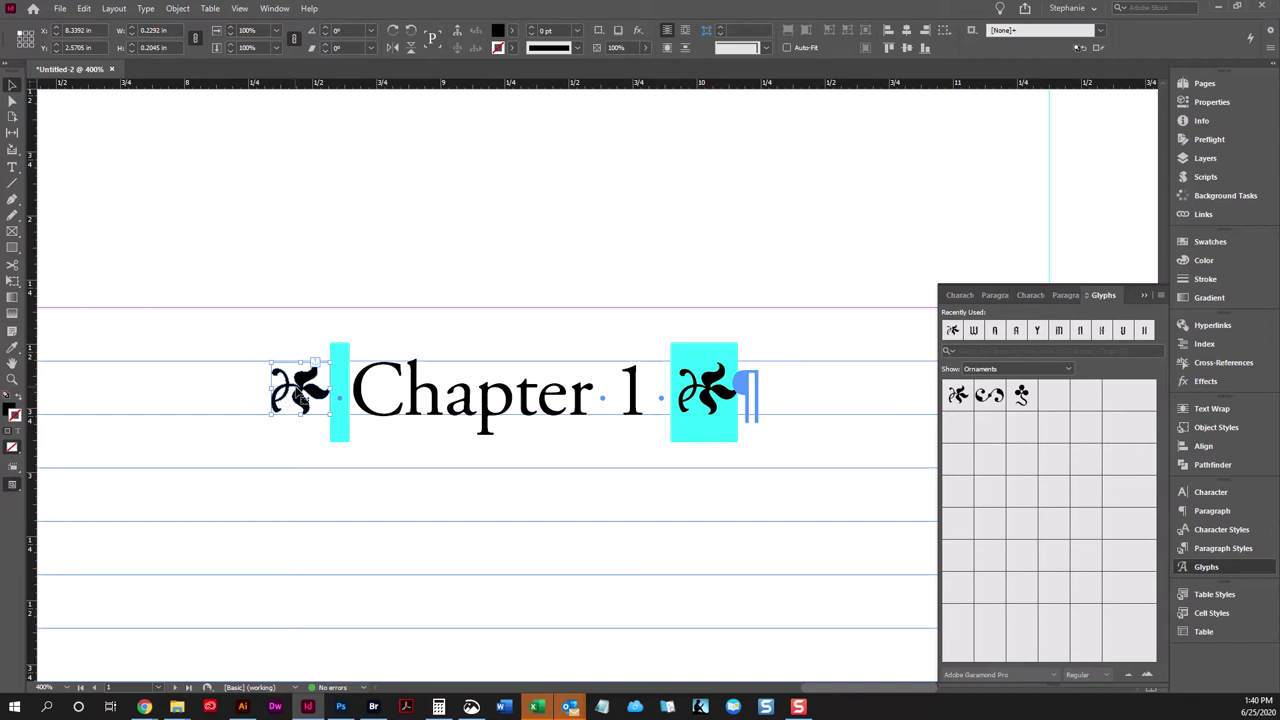
Select the left ornament's anchored frame with the Selection tool.
{"action": "double_click", "coordinate": [370, 399]}
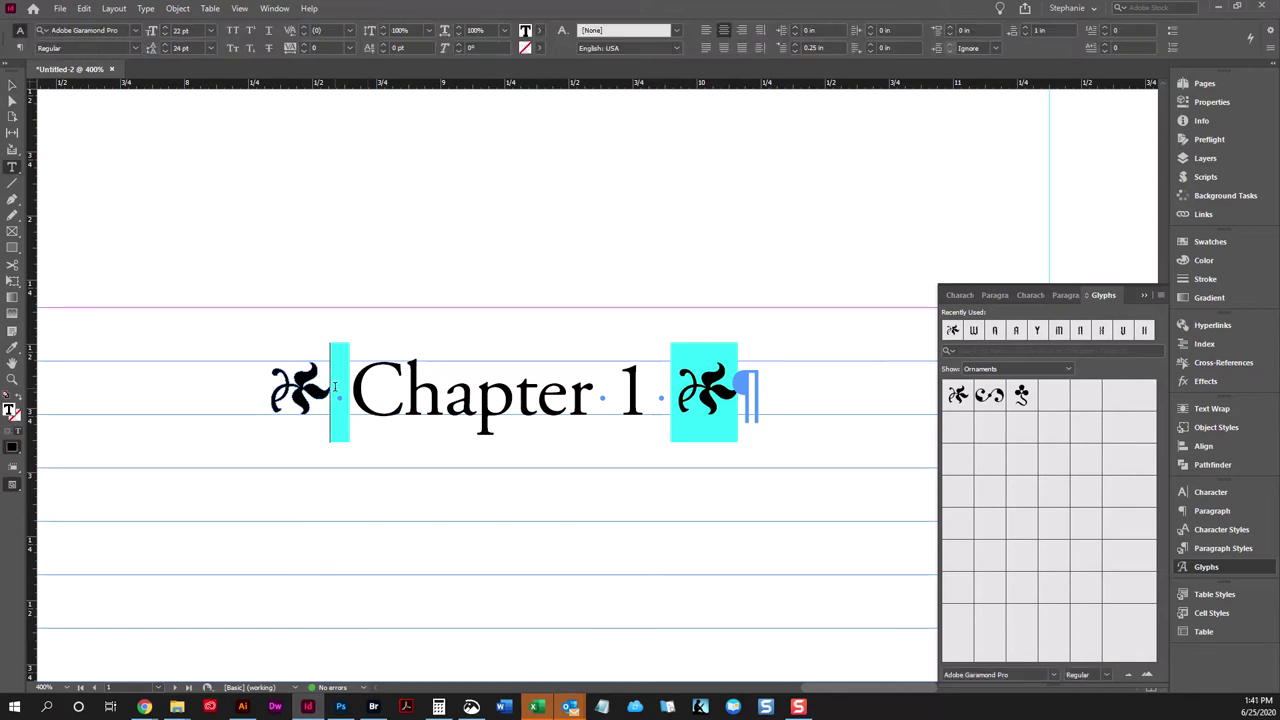
{"action": "double_click", "coordinate": [324, 381]}
{"action": "left_click", "coordinate": [297, 388]}
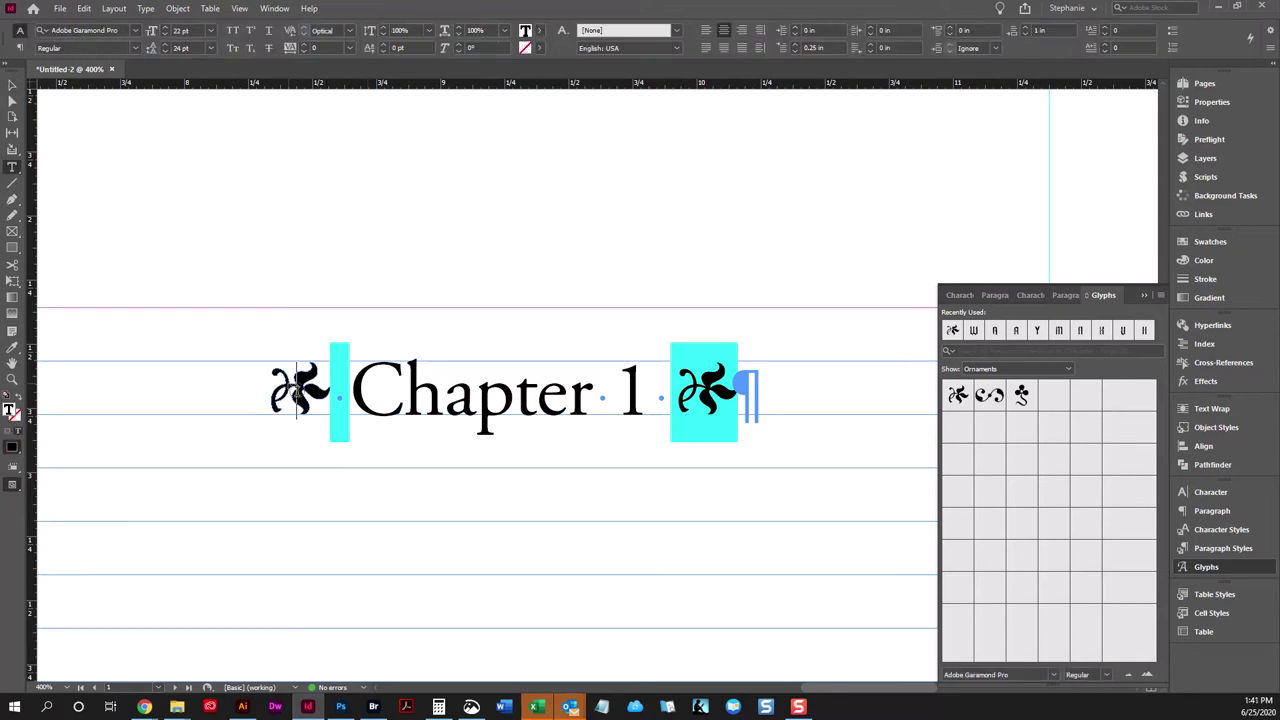
{"action": "left_click", "coordinate": [12, 86]}
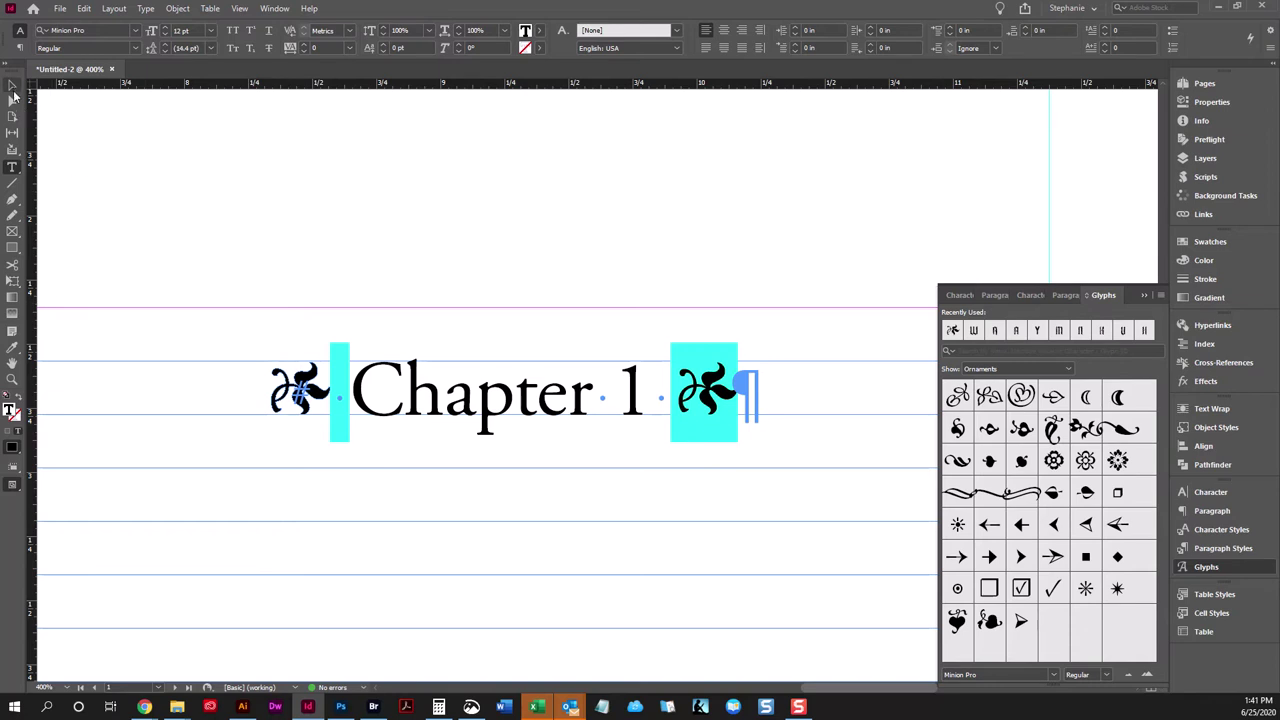
{"action": "left_click", "coordinate": [326, 400]}
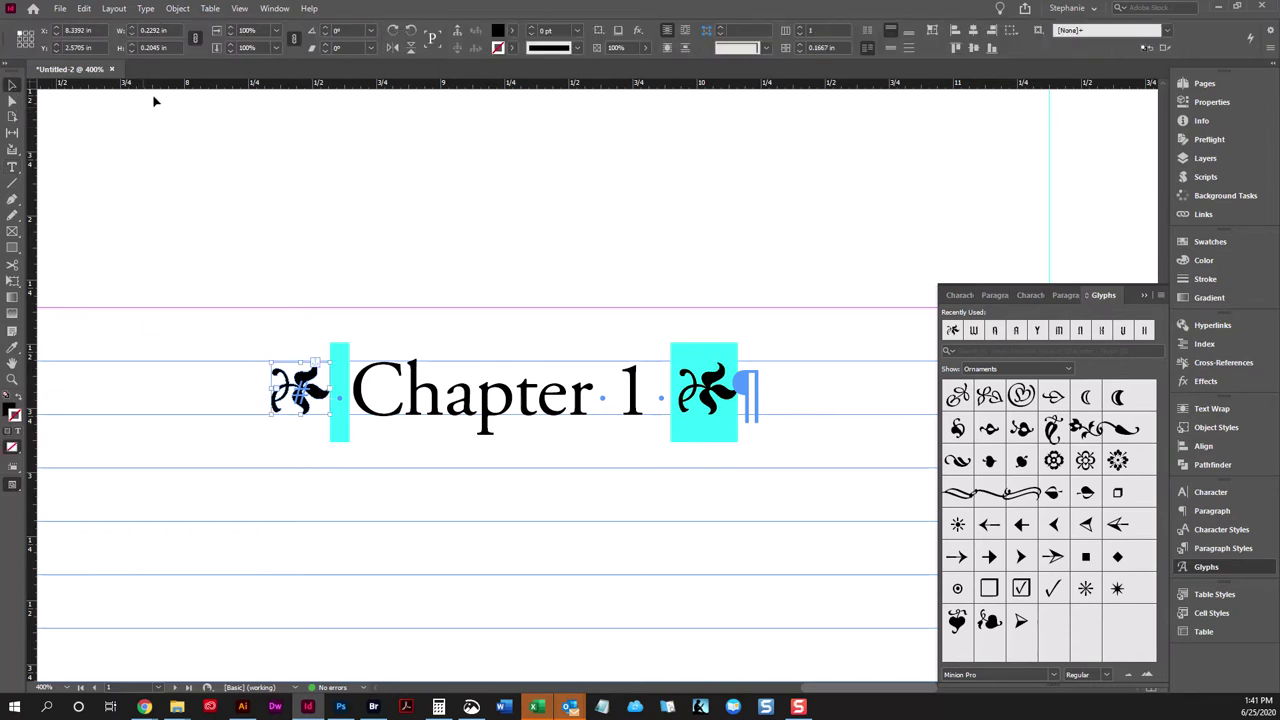
Rotate the left ornament 90° counter-clockwise and flip it vertically, checking in preview mode.
{"action": "left_click", "coordinate": [409, 33]}
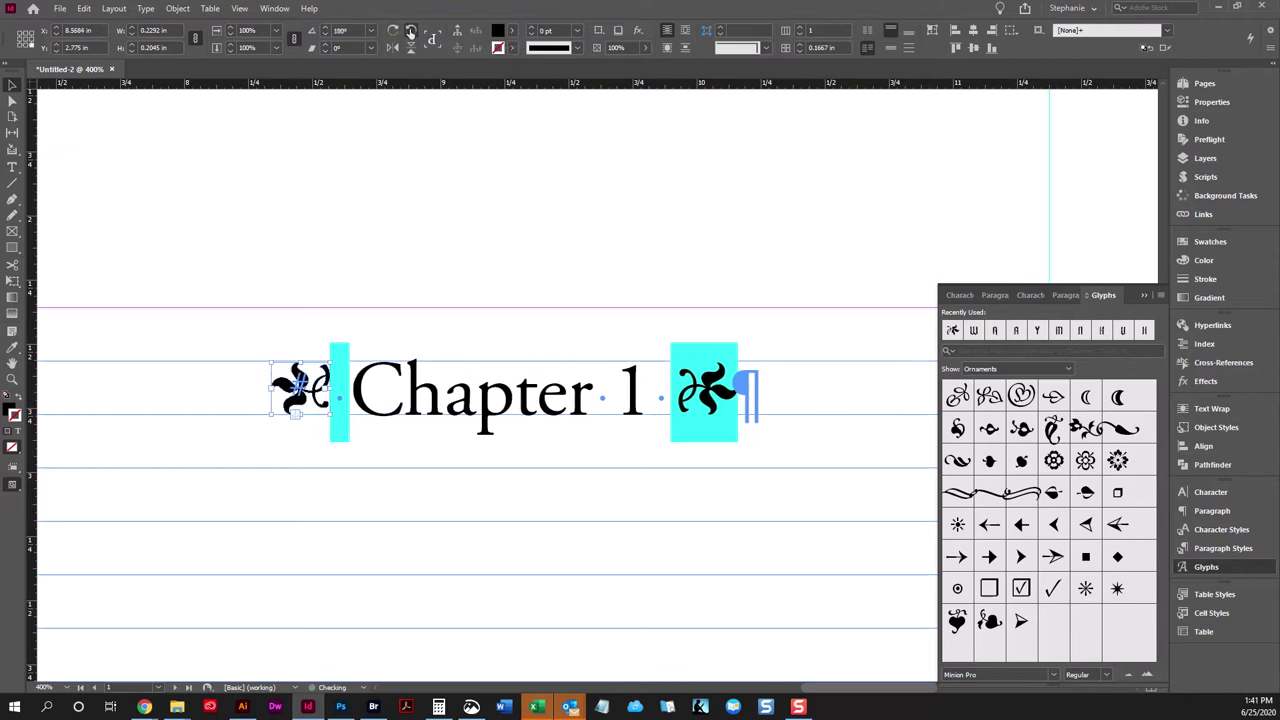
{"action": "left_click", "coordinate": [410, 435]}
{"action": "key", "text": "w"}
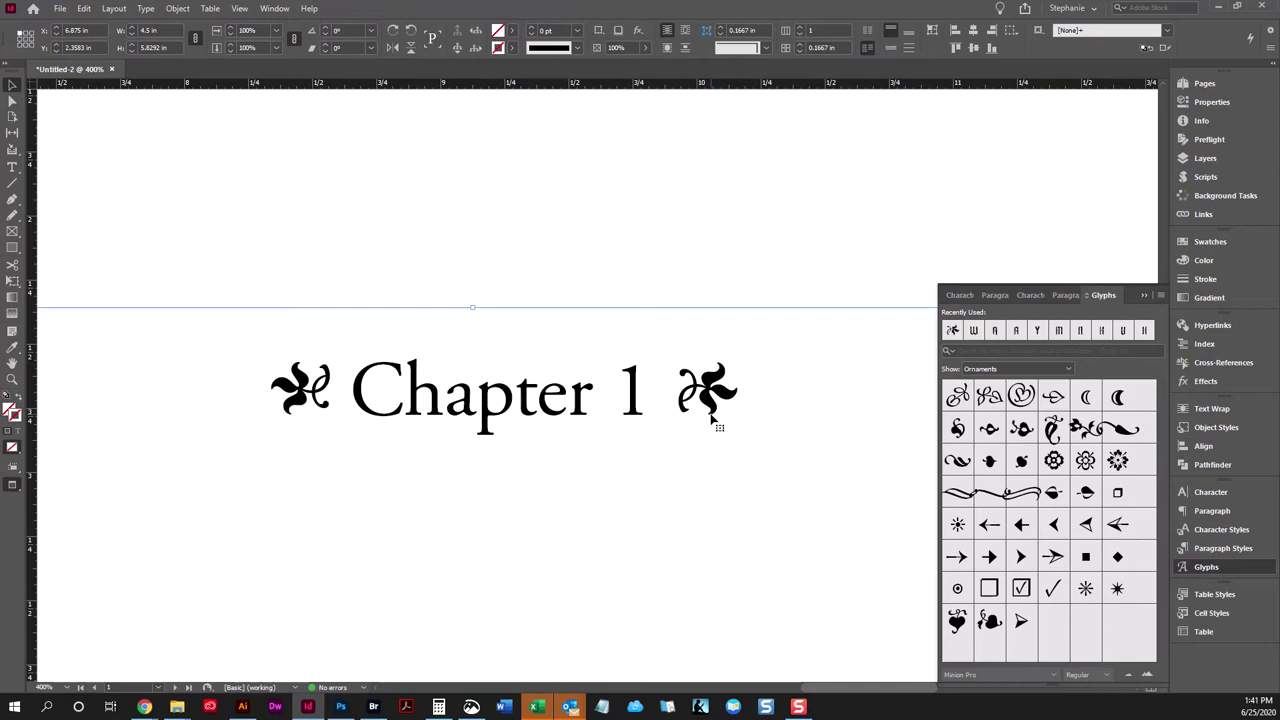
{"action": "left_click", "coordinate": [306, 400]}
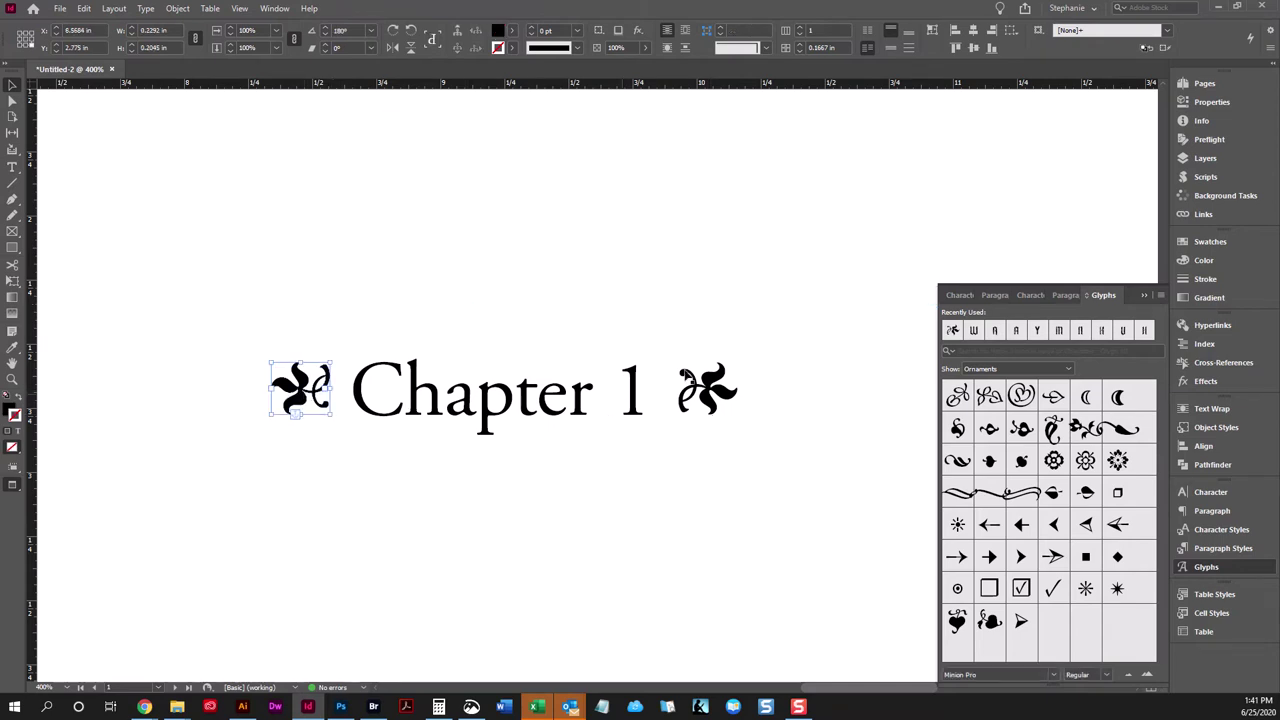
{"action": "left_click", "coordinate": [410, 50]}
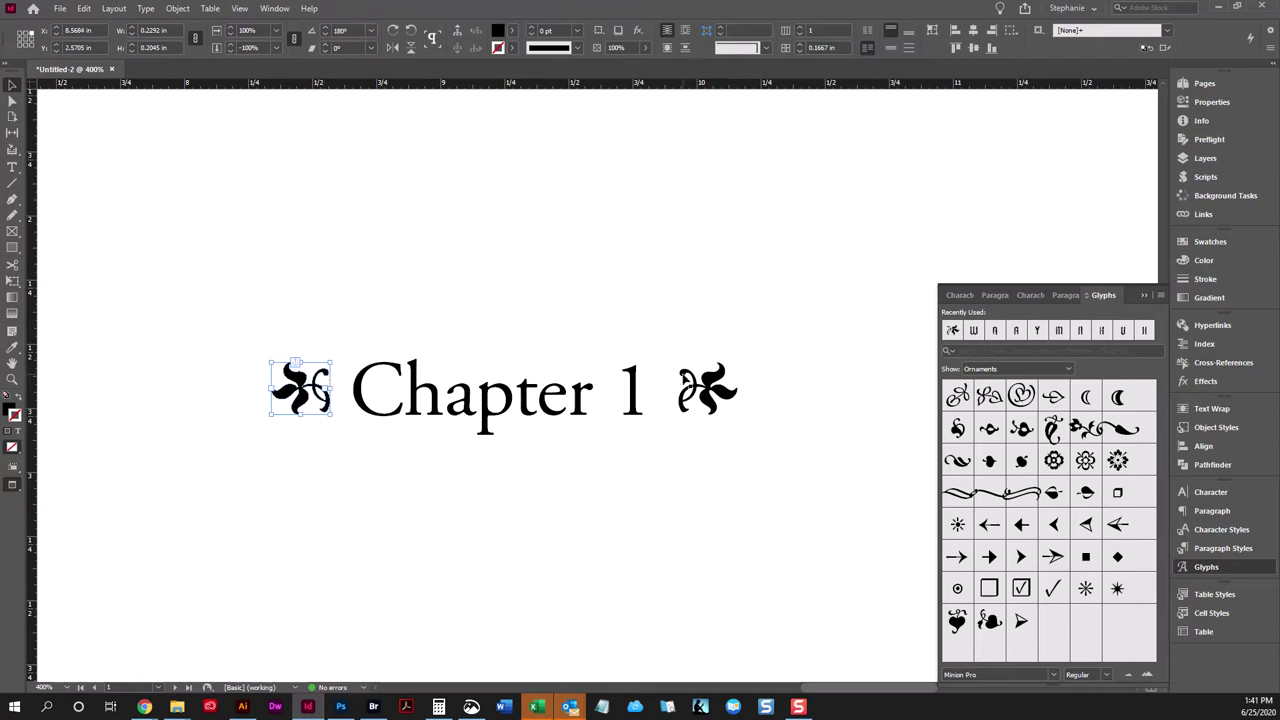
Select the right ornament character and convert it to outlines.
{"action": "left_click", "coordinate": [703, 388]}
{"action": "triple_click", "coordinate": [675, 397]}
{"action": "key", "text": "End"}
{"action": "key", "text": "shift+Left"}
{"action": "left_click", "coordinate": [145, 8]}
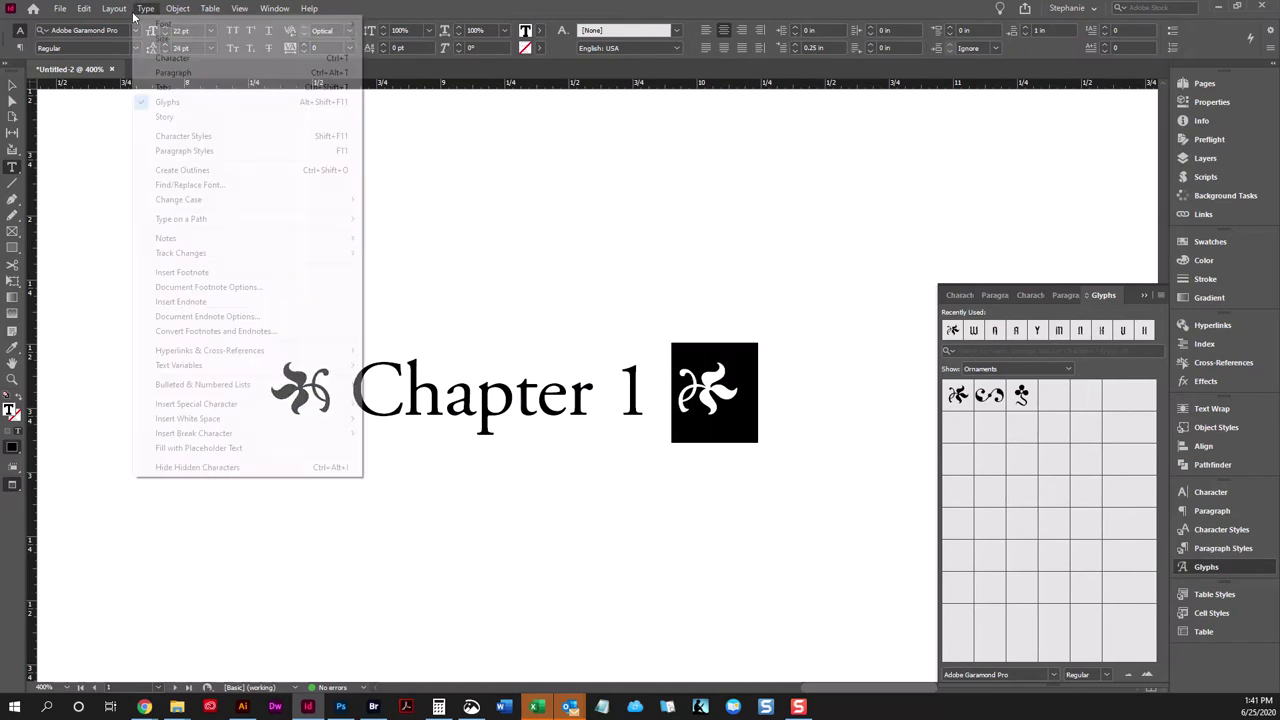
{"action": "left_click", "coordinate": [193, 172]}
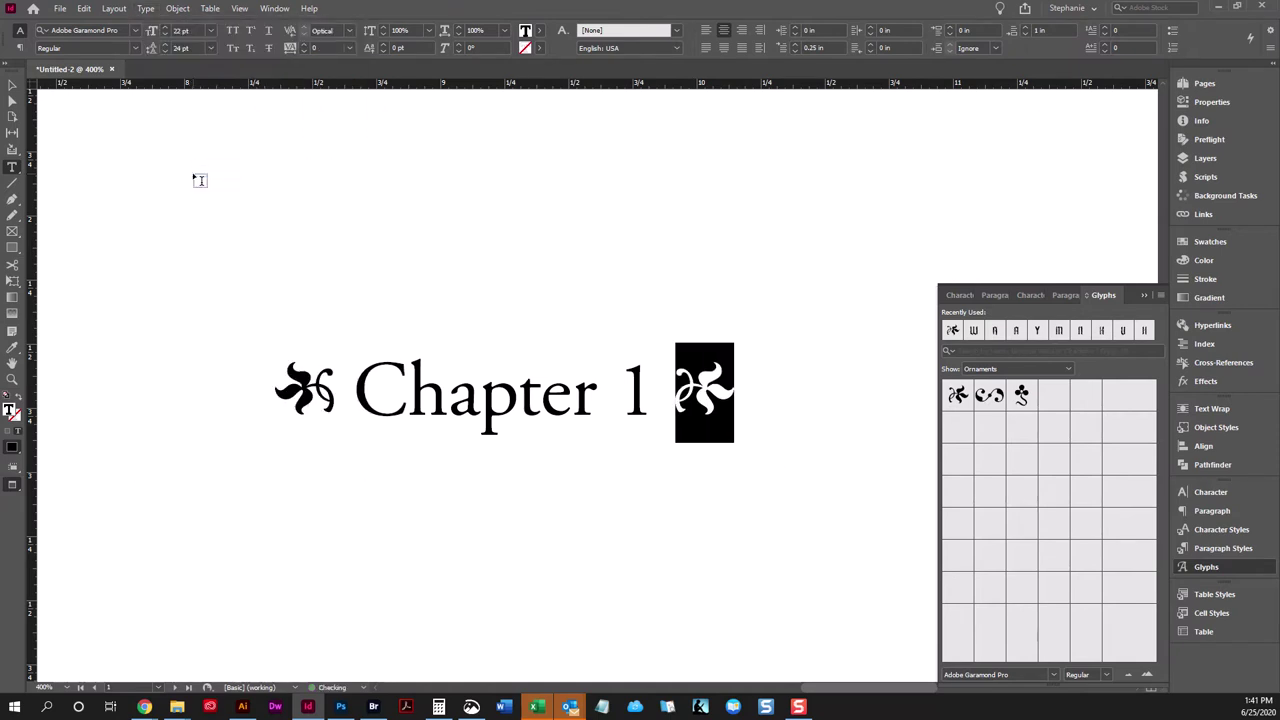
{"action": "key", "text": "Escape"}
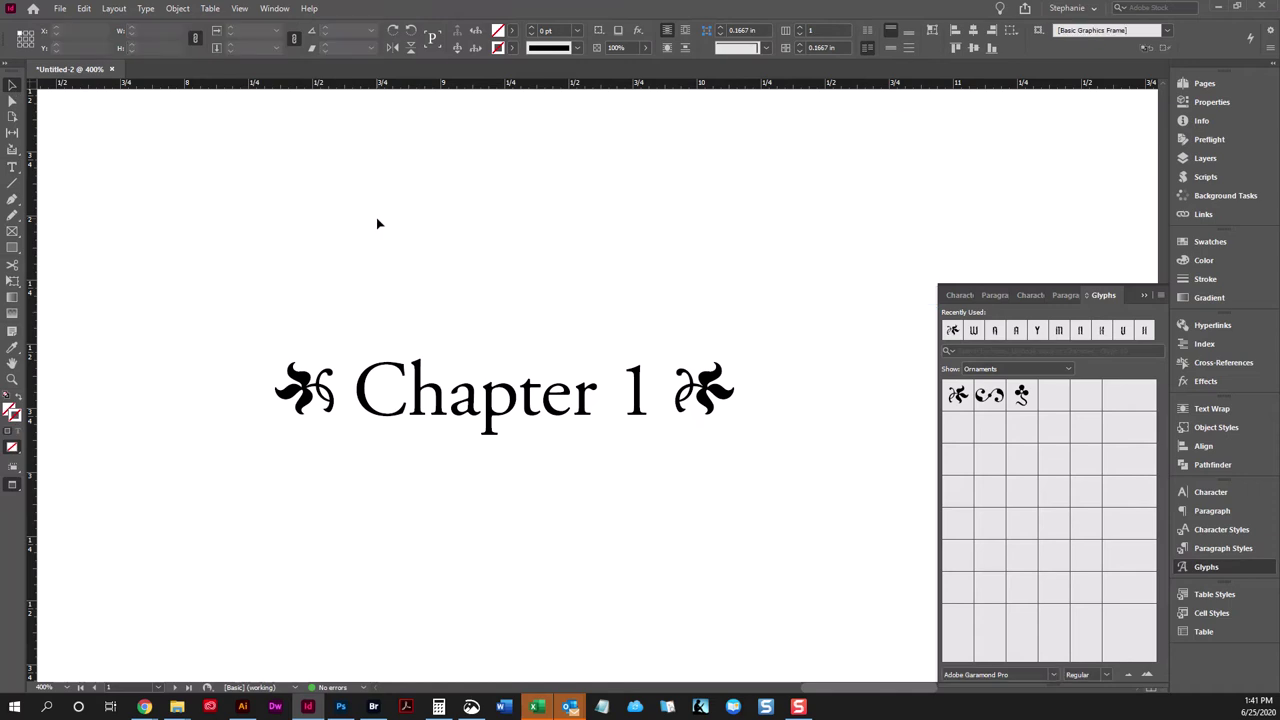
At 200% zoom, inspect both outlined ornaments, undoing and then redoing an edit.
{"action": "key", "text": "ctrl+minus"}
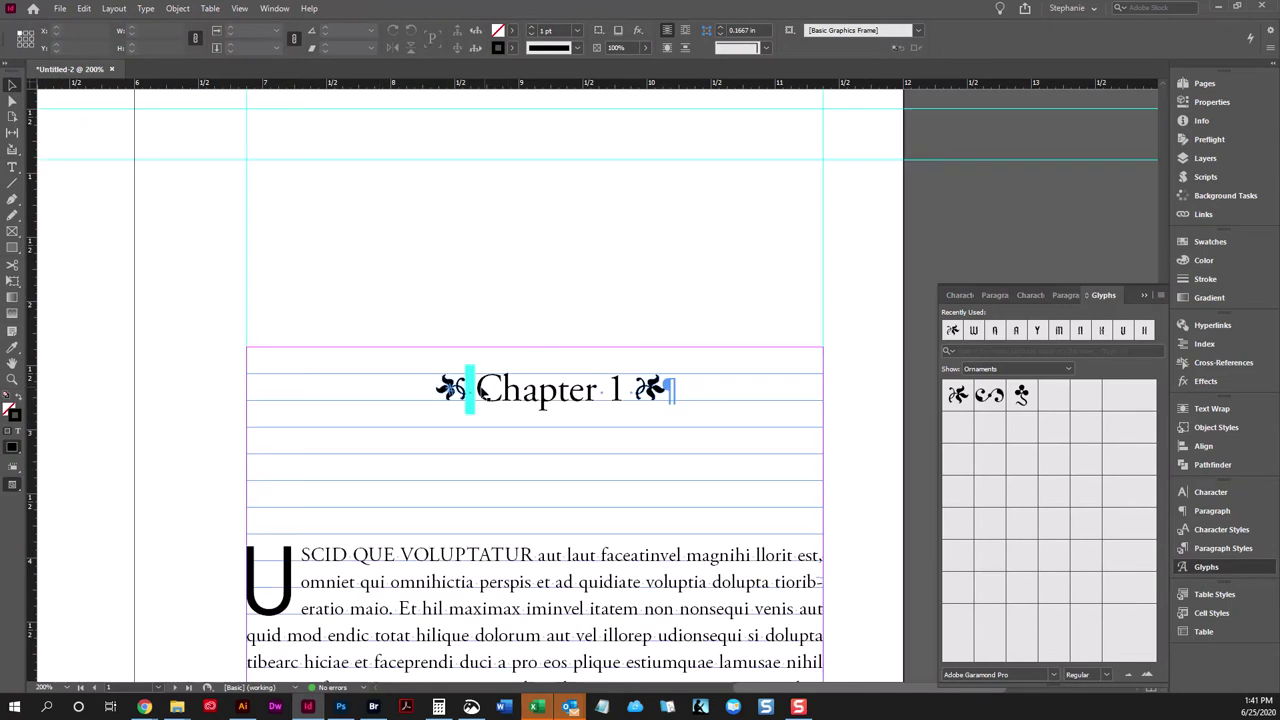
{"action": "left_click", "coordinate": [652, 398]}
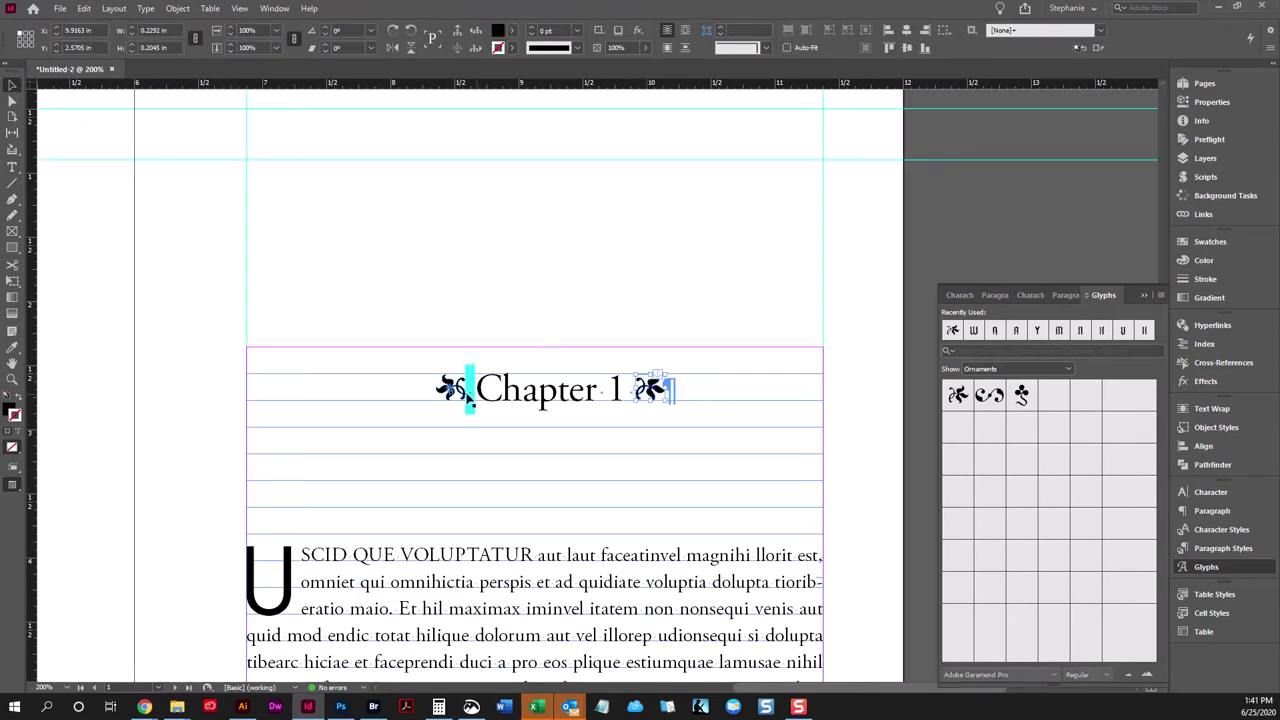
{"action": "key", "text": "t"}
{"action": "left_click", "coordinate": [428, 383]}
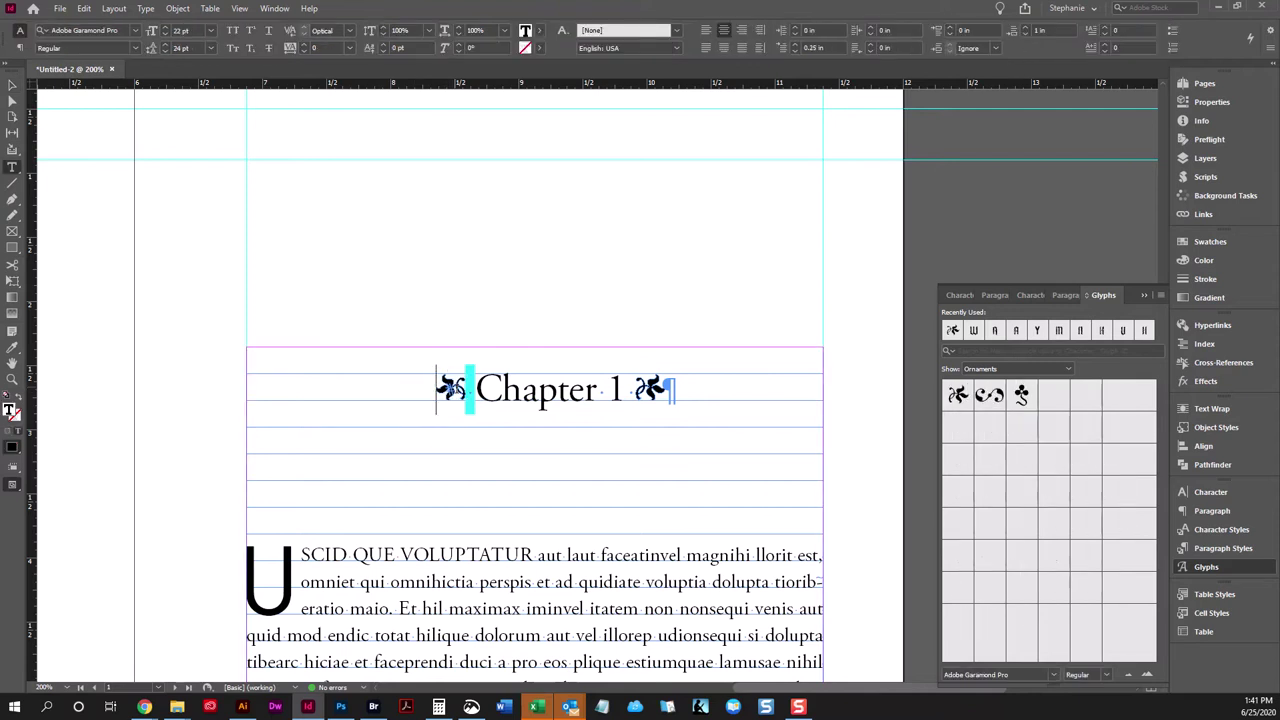
{"action": "key", "text": "ctrl+shift+a"}
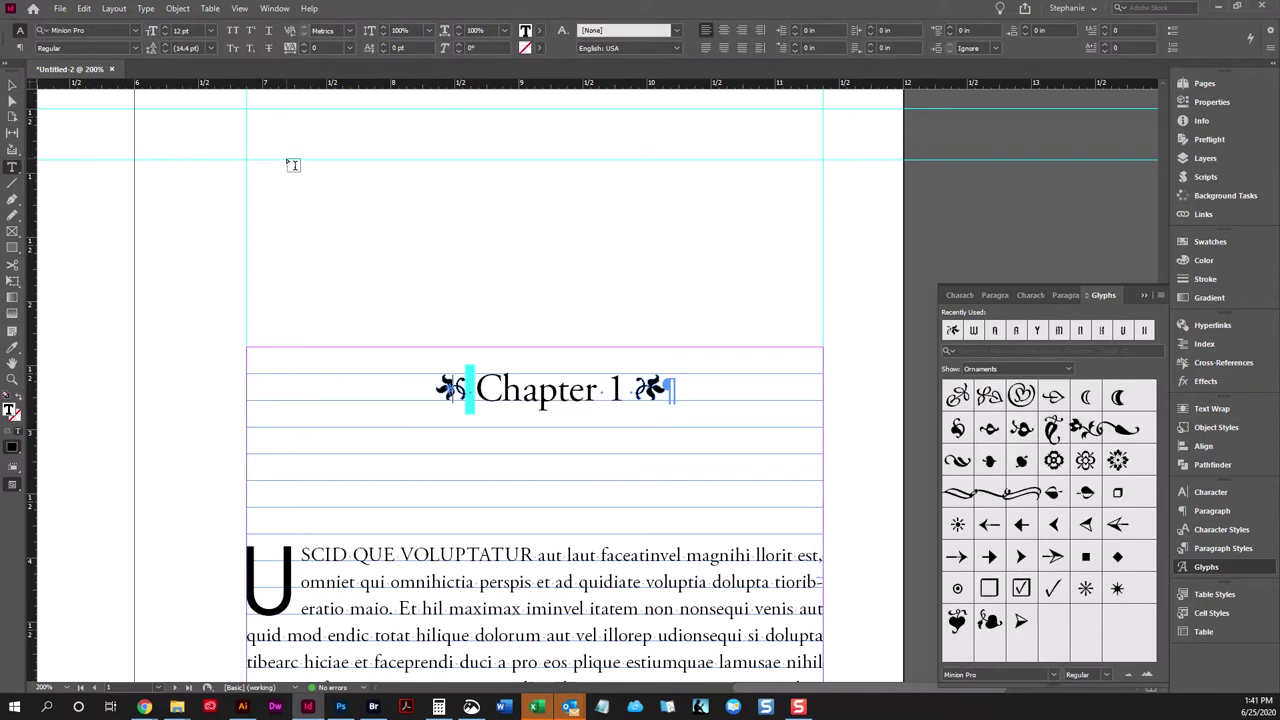
{"action": "left_click", "coordinate": [10, 86]}
{"action": "key", "text": "ctrl+z"}
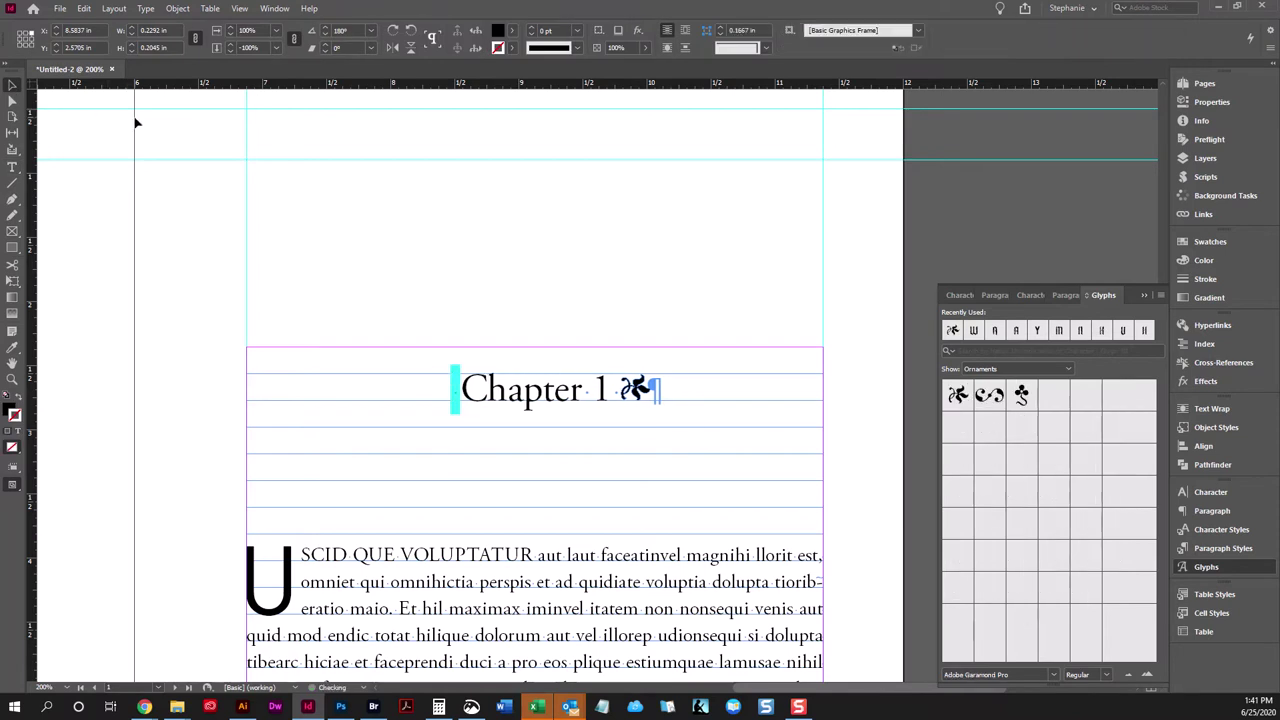
{"action": "key", "text": "ctrl+shift+z"}
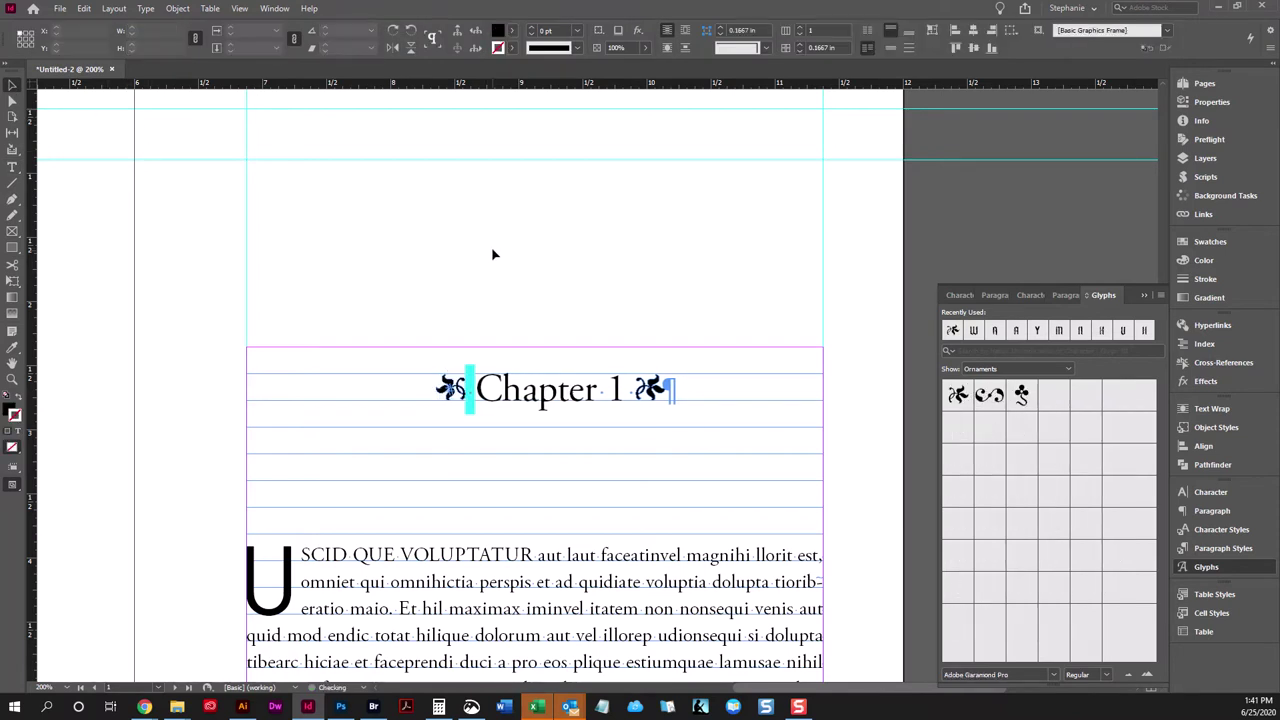
Preview the page at 100% and place the insertion point back in the heading.
{"action": "key", "text": "w"}
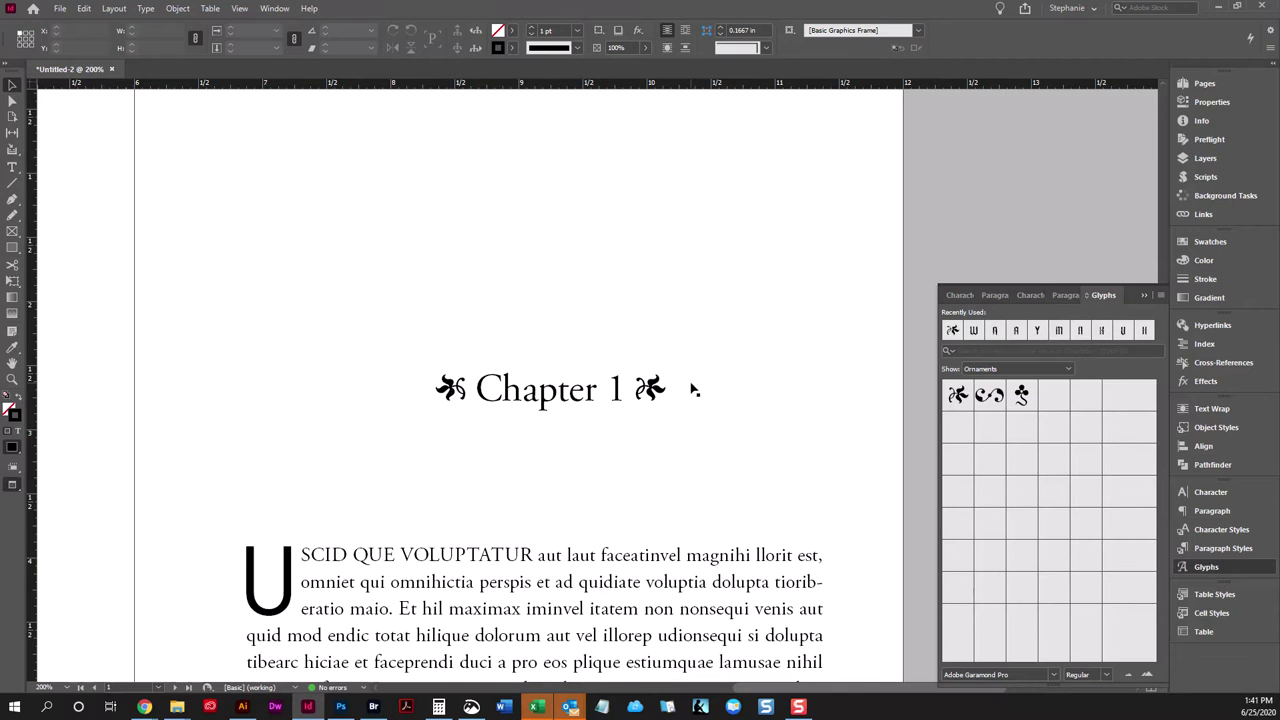
{"action": "key", "text": "ctrl+1"}
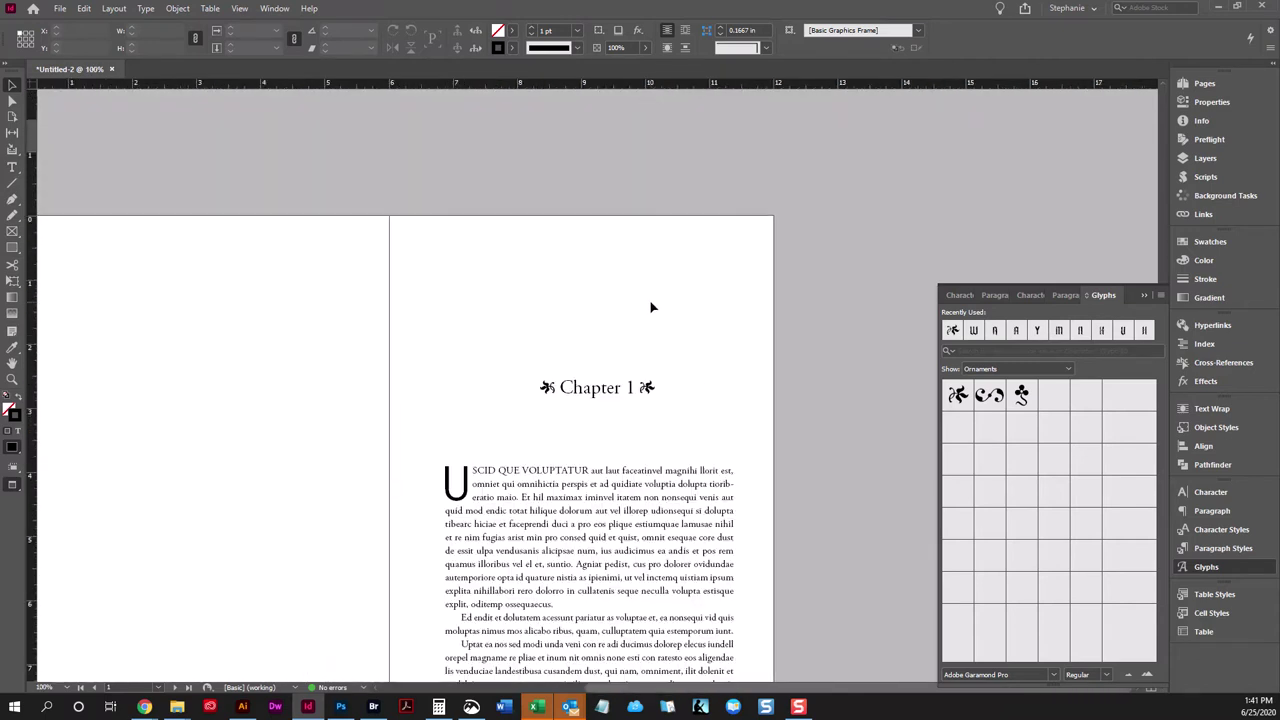
{"action": "double_click", "coordinate": [674, 391]}
{"action": "left_click", "coordinate": [652, 392]}
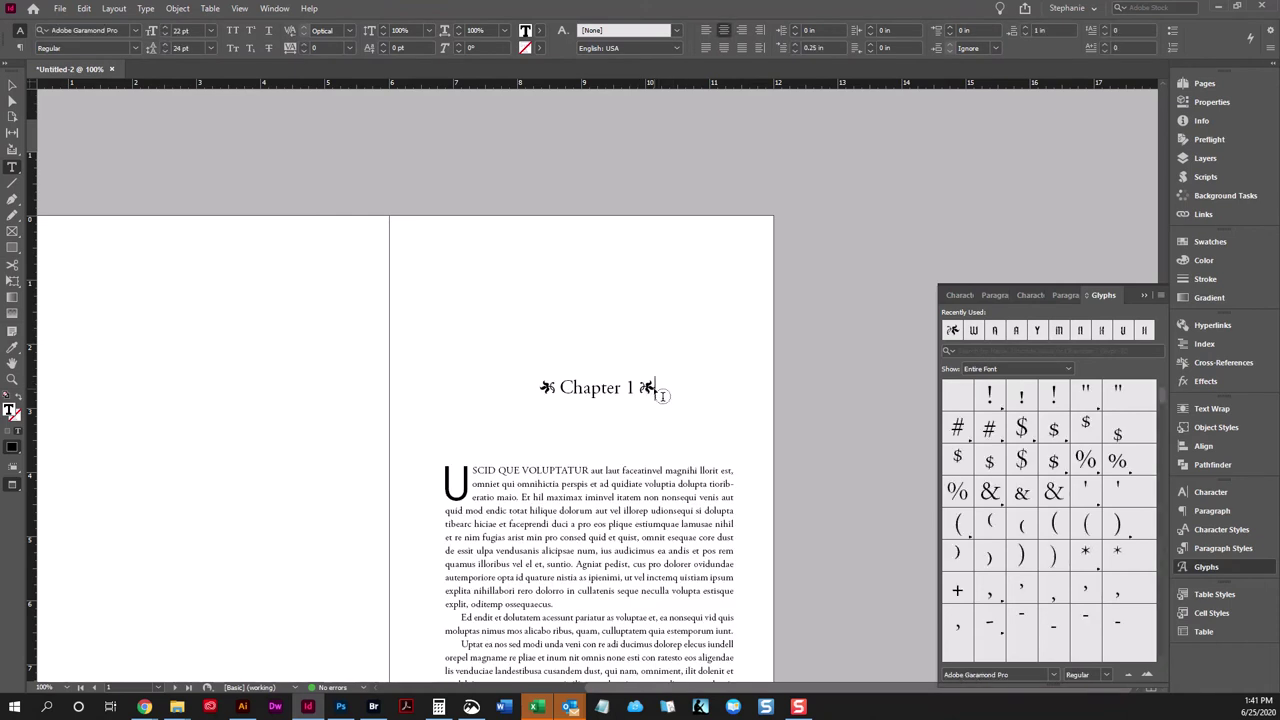
Copy the ornamented Chapter 1 heading and paste it after the last body word.
{"action": "triple_click", "coordinate": [663, 385]}
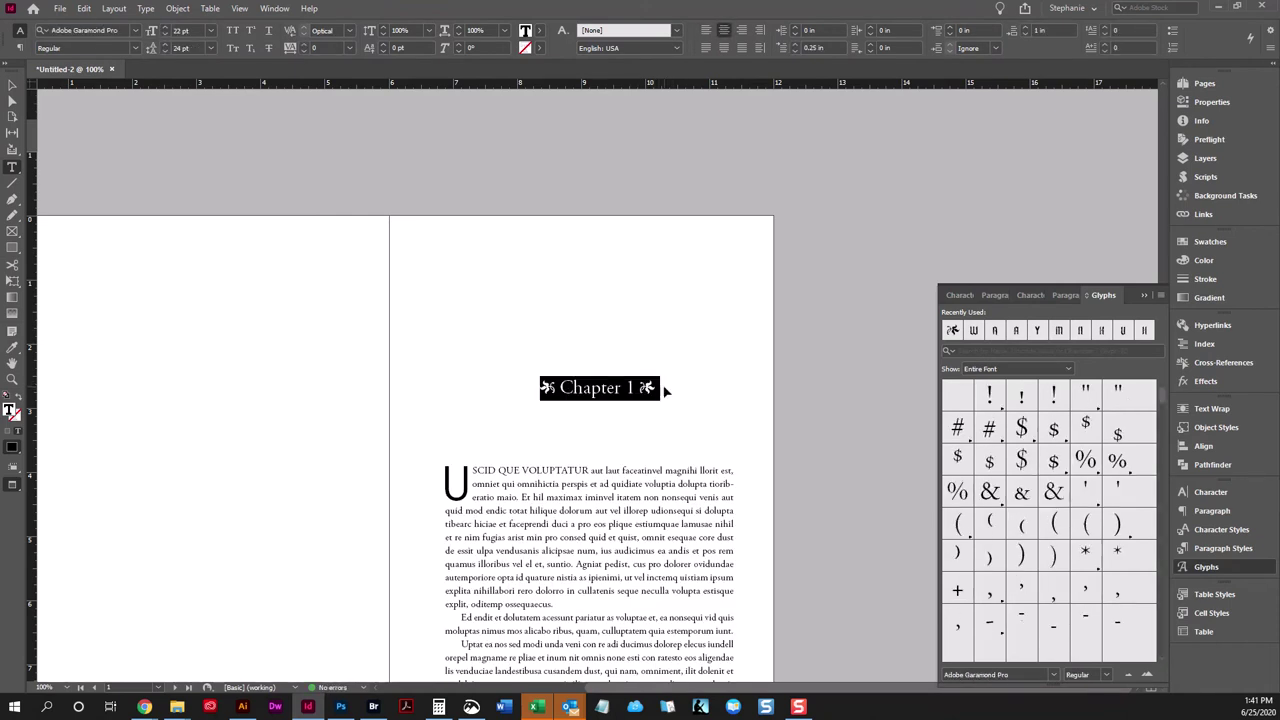
{"action": "scroll", "coordinate": [663, 385], "scroll_direction": "down", "scroll_amount": 10}
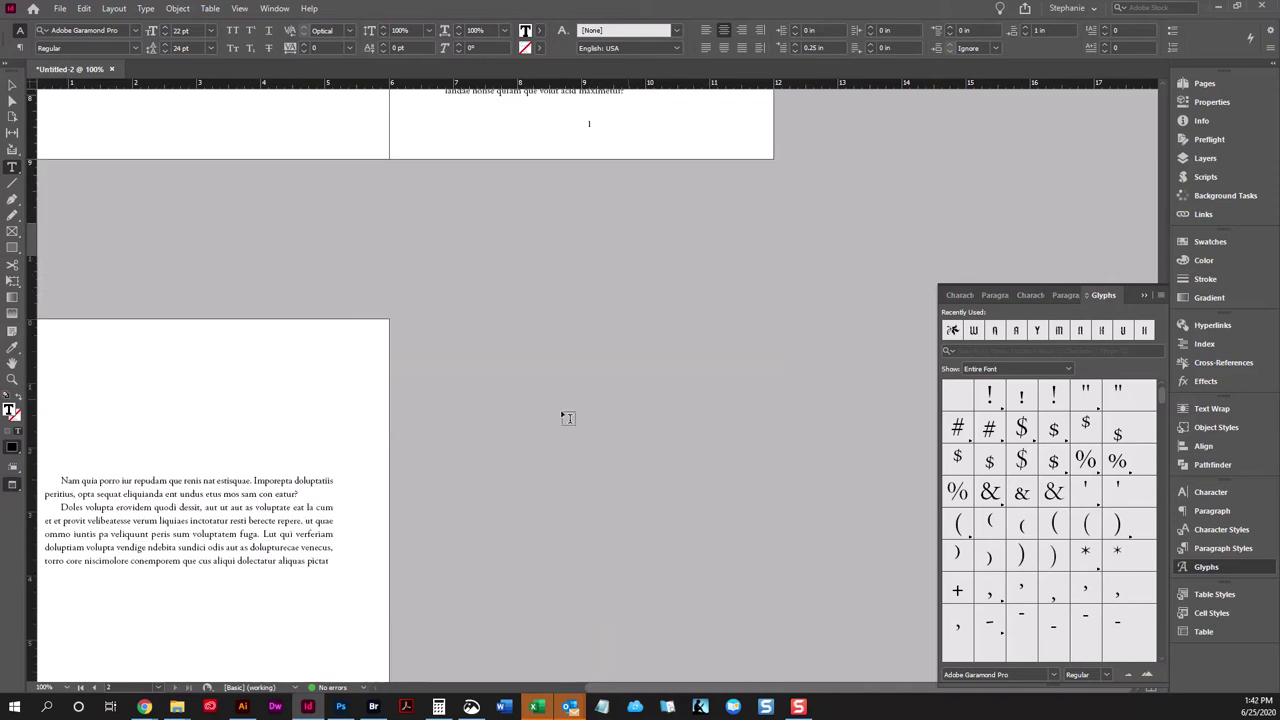
{"action": "left_click", "coordinate": [352, 550]}
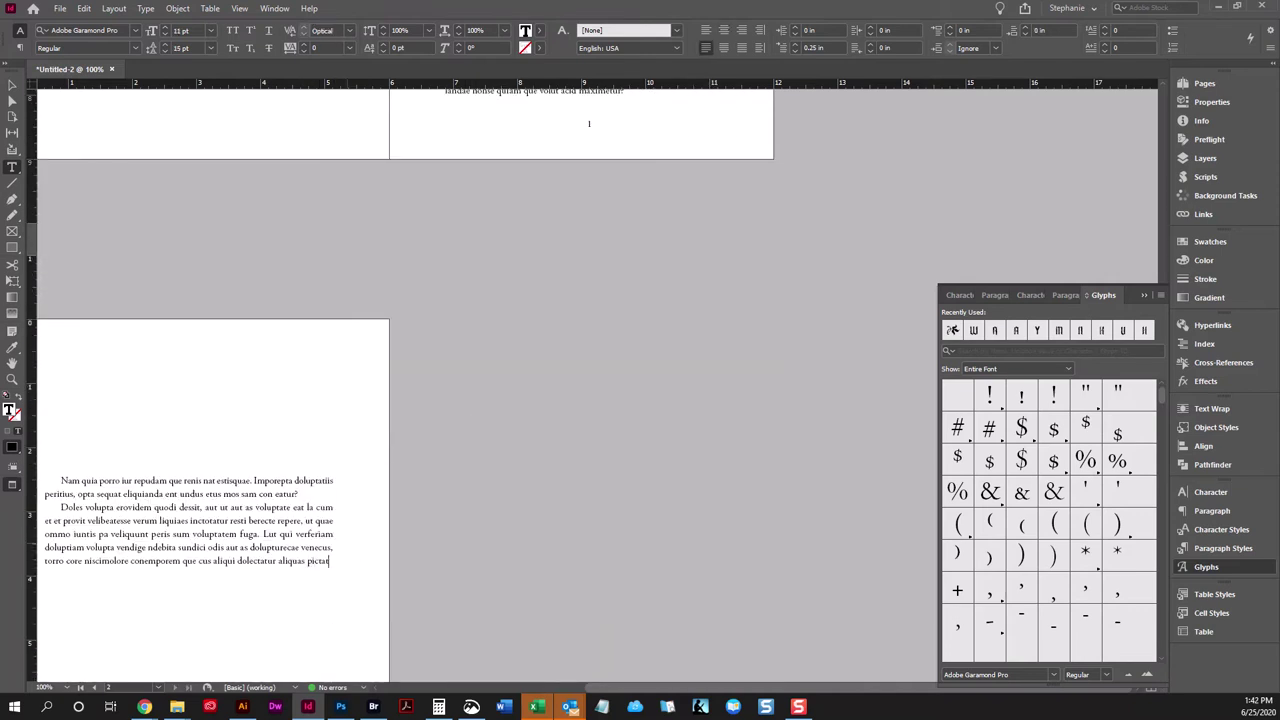
{"action": "type", "text": "☙ Chapter 1 ❧"}
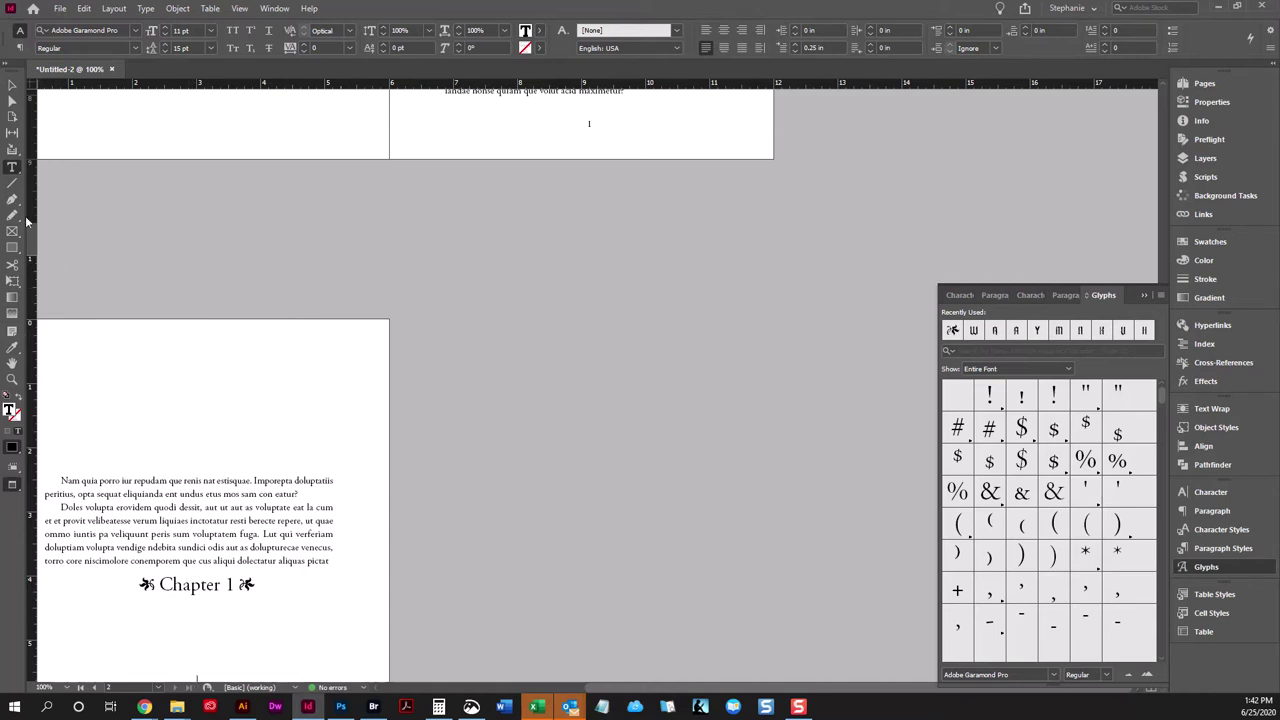
{"action": "left_click", "coordinate": [12, 86]}
{"action": "left_click", "coordinate": [146, 586]}
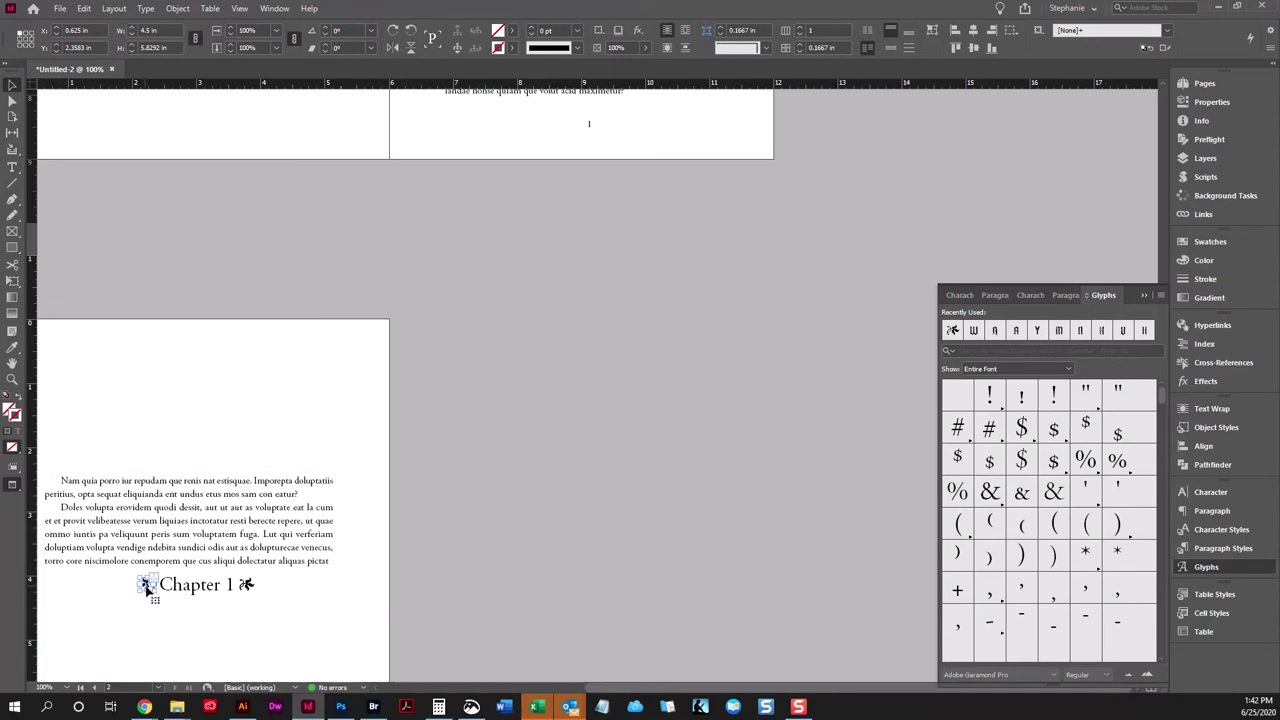
{"action": "left_click", "coordinate": [246, 587]}
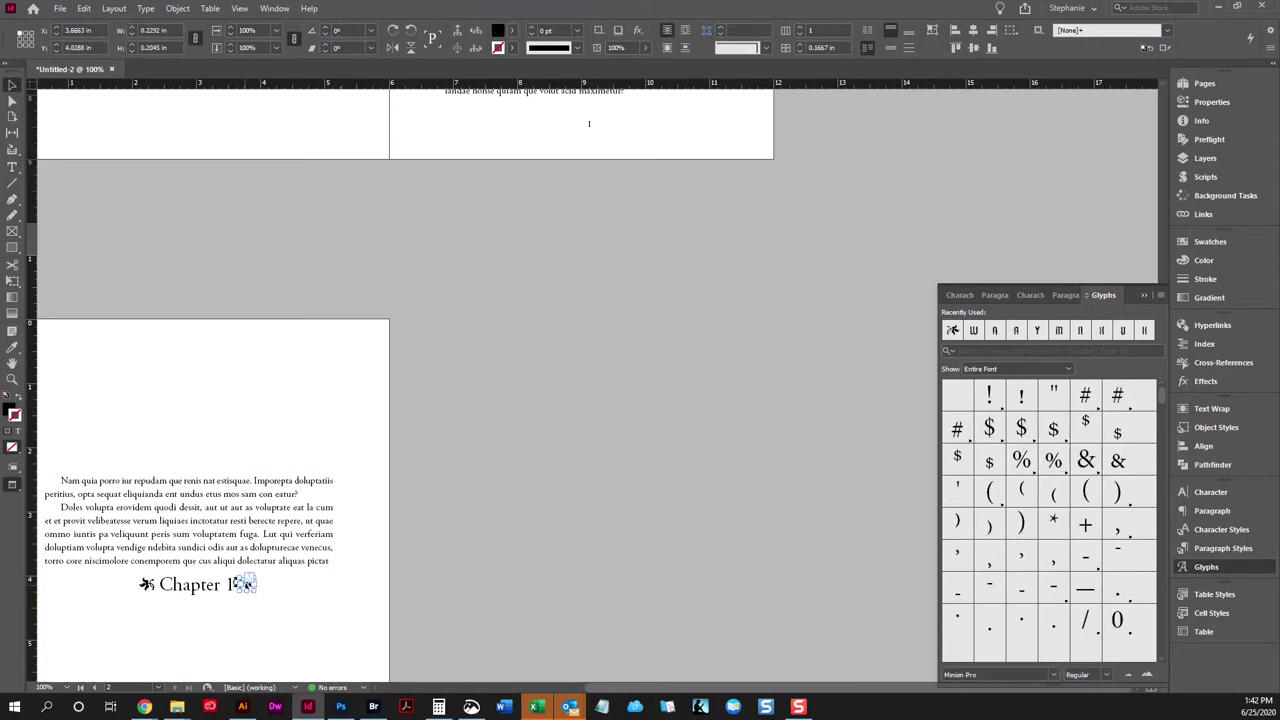
Change the pasted heading to 'Chapter 2' and push it onto a new page.
{"action": "double_click", "coordinate": [230, 585]}
{"action": "key", "text": "BackSpace"}
{"action": "type", "text": "2"}
{"action": "key", "text": "End"}
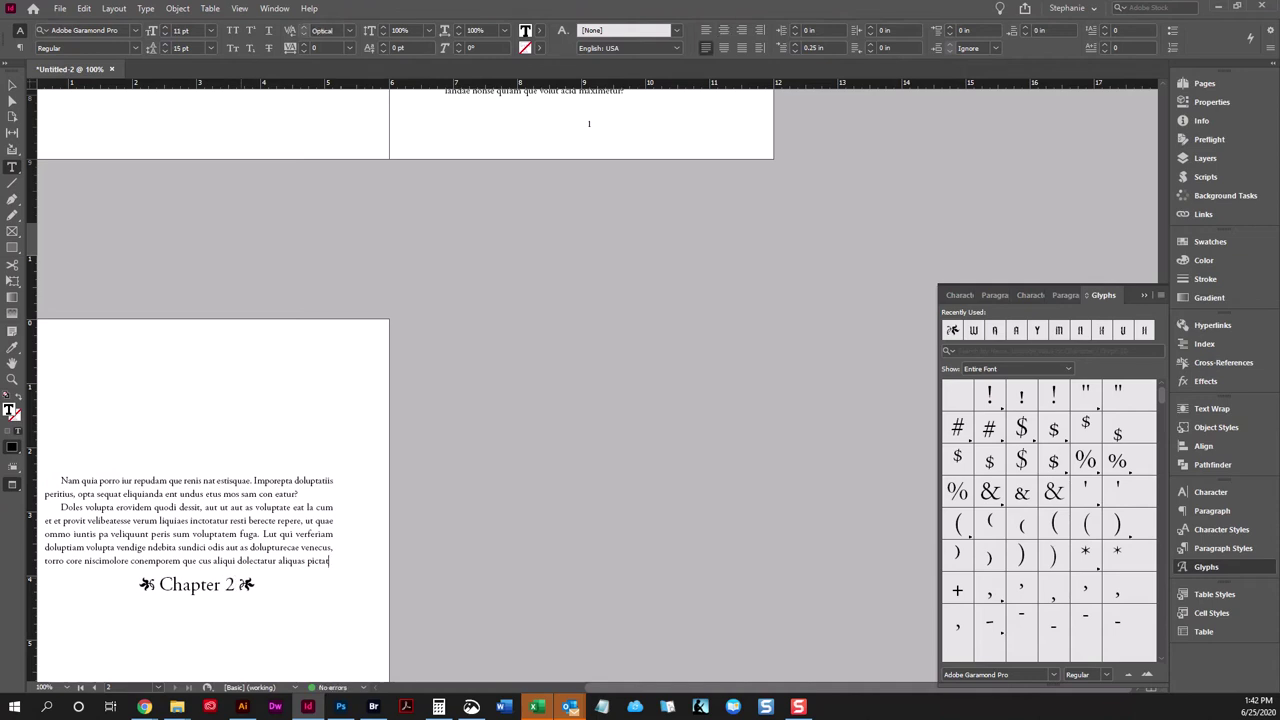
{"action": "key", "text": "KP_Enter"}
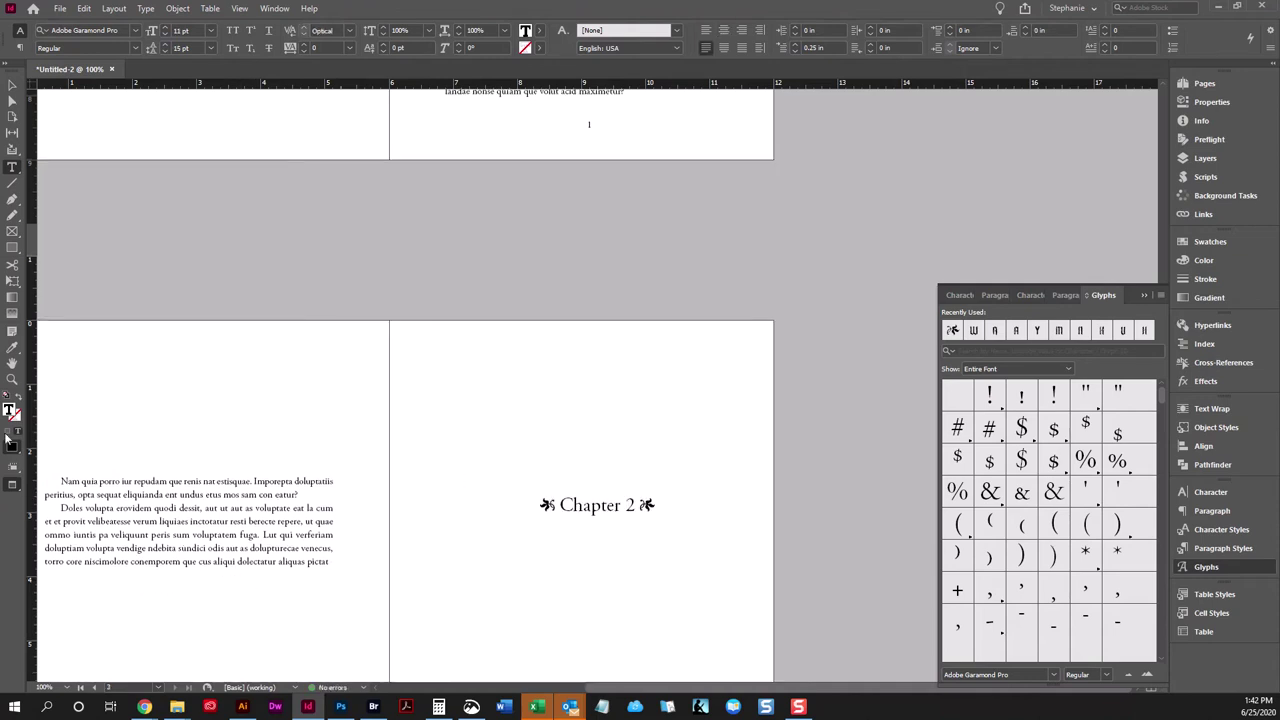
{"action": "key", "text": "Escape"}
{"action": "key", "text": "w"}
{"action": "scroll", "coordinate": [545, 356], "scroll_direction": "up", "scroll_amount": 6}
Remove both ornaments from the Chapter 2 heading.
{"action": "triple_click", "coordinate": [676, 358]}
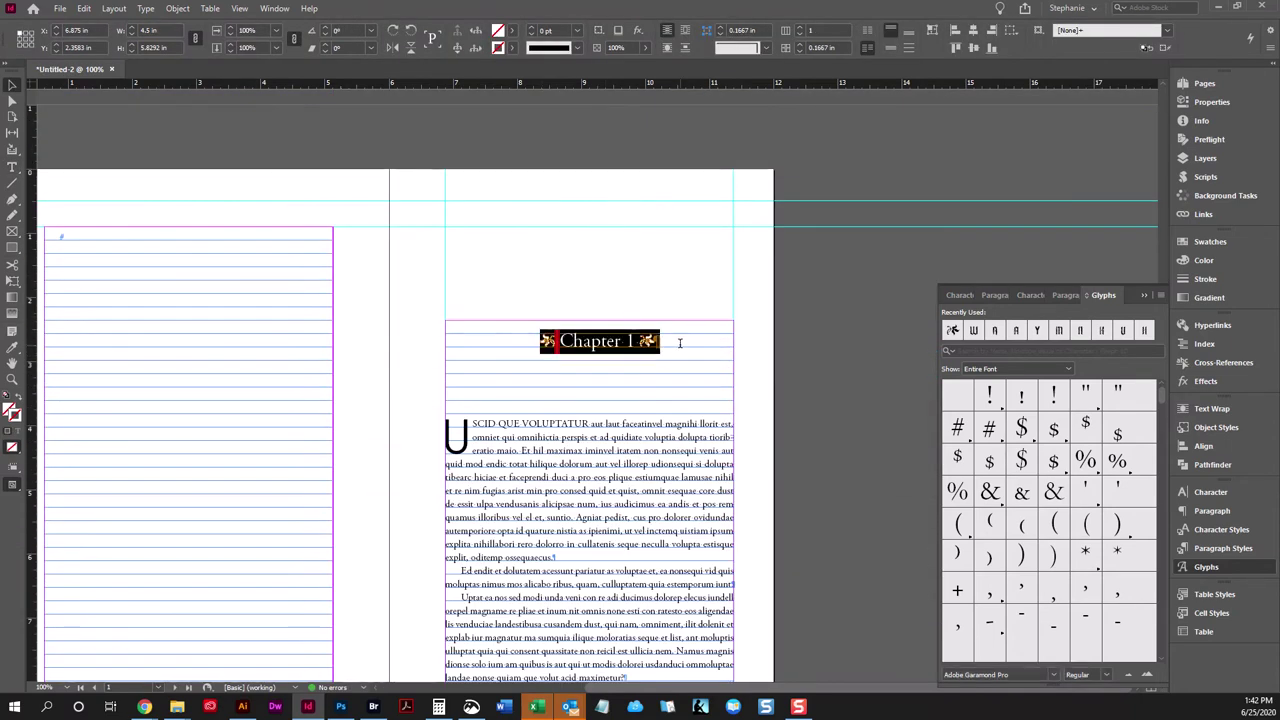
{"action": "scroll", "coordinate": [678, 352], "scroll_direction": "down", "scroll_amount": 6}
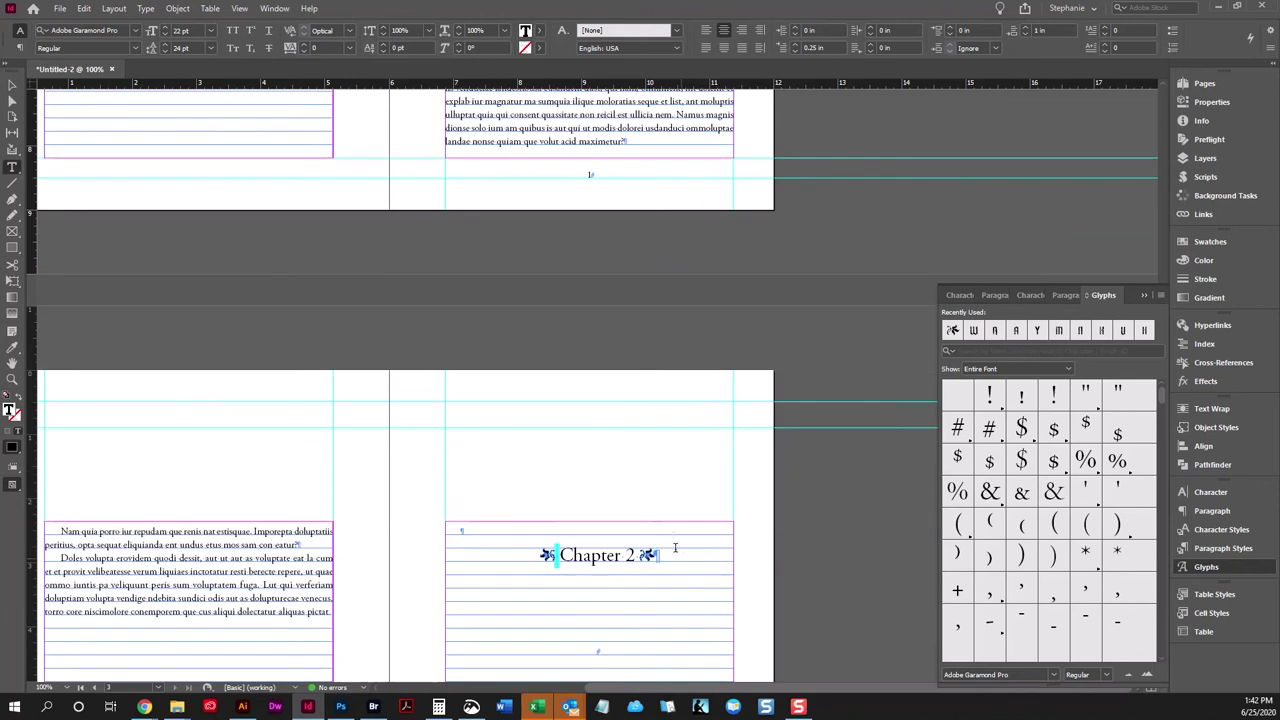
{"action": "key", "text": "ctrl+z"}
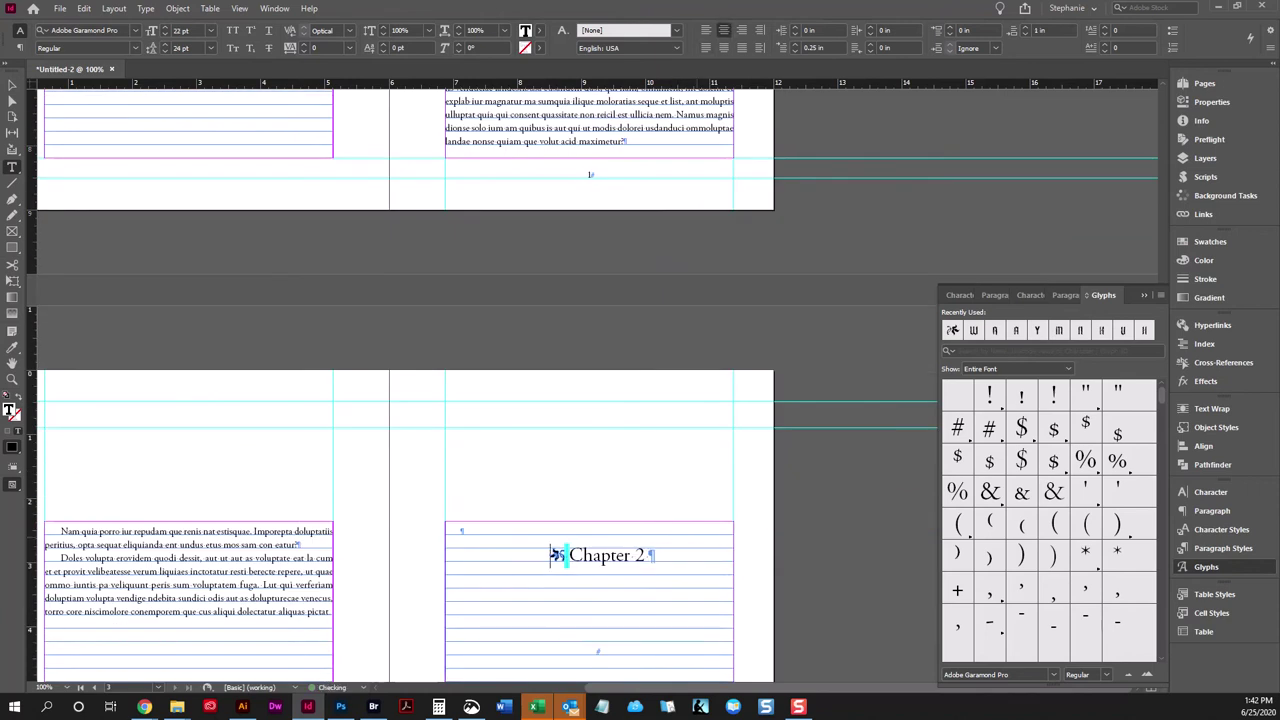
{"action": "key", "text": "ctrl+z"}
Add test Chapter 3 and Chapter 4 heading lines below Chapter 2.
{"action": "key", "text": "Return"}
{"action": "type", "text": "Chapter"}
{"action": "type", "text": "Chapte"}
{"action": "type", "text": "r"}
{"action": "key", "text": "Return"}
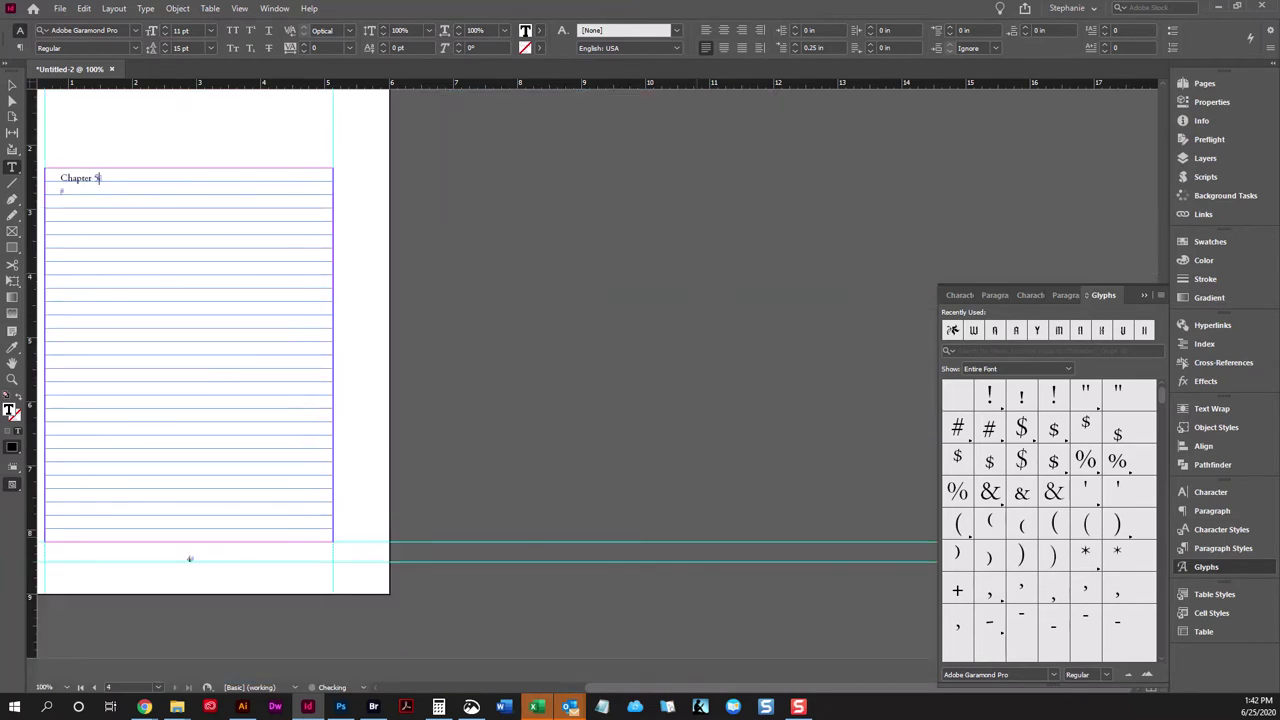
{"action": "key", "text": "ctrl+z"}
{"action": "key", "text": "ctrl+z"}
{"action": "key", "text": "ctrl+z"}
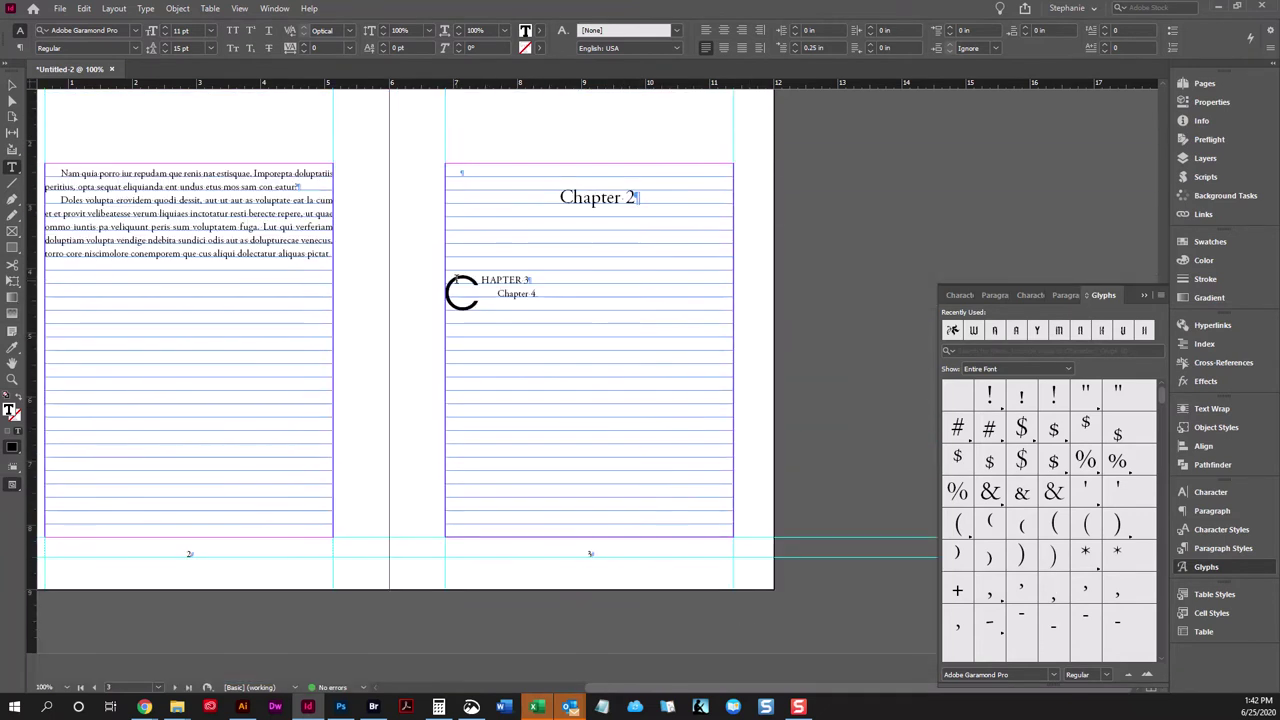
{"action": "left_click", "coordinate": [1205, 530]}
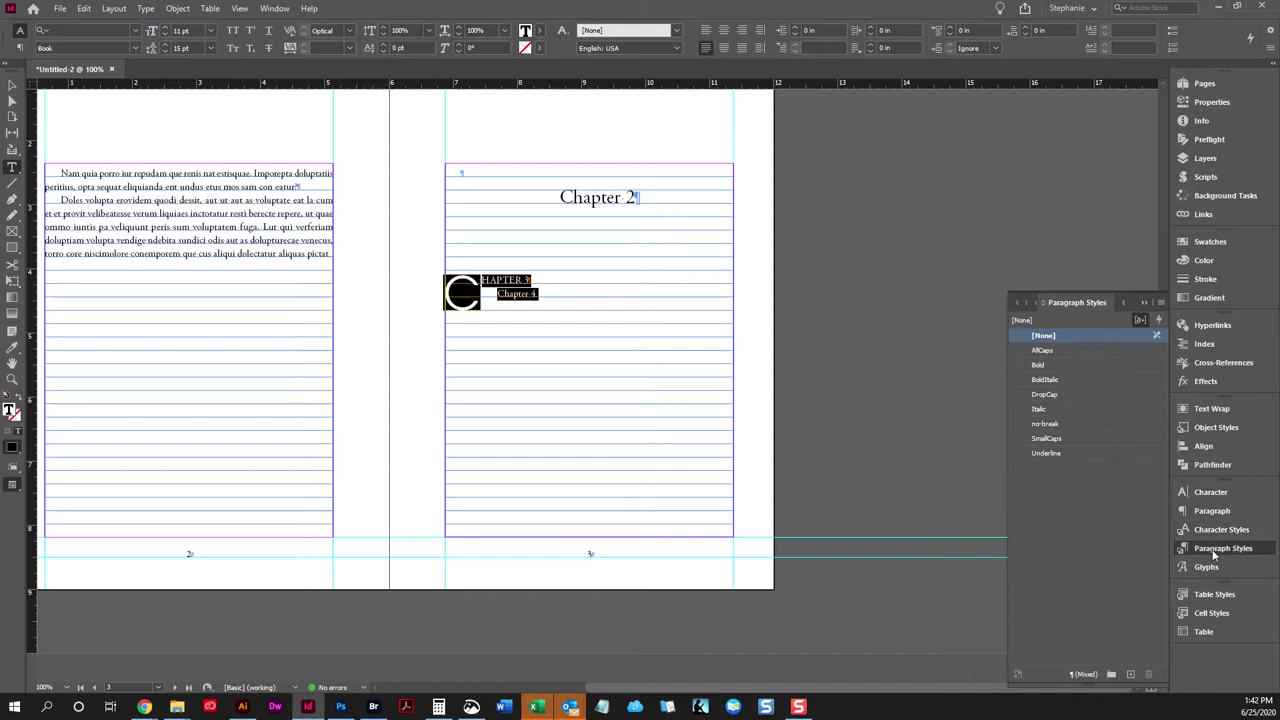
Apply ChapterTitle to the new headings and set its Keep Options Start Paragraph to On Next Page.
{"action": "left_click", "coordinate": [1220, 548]}
{"action": "left_click", "coordinate": [1082, 497]}
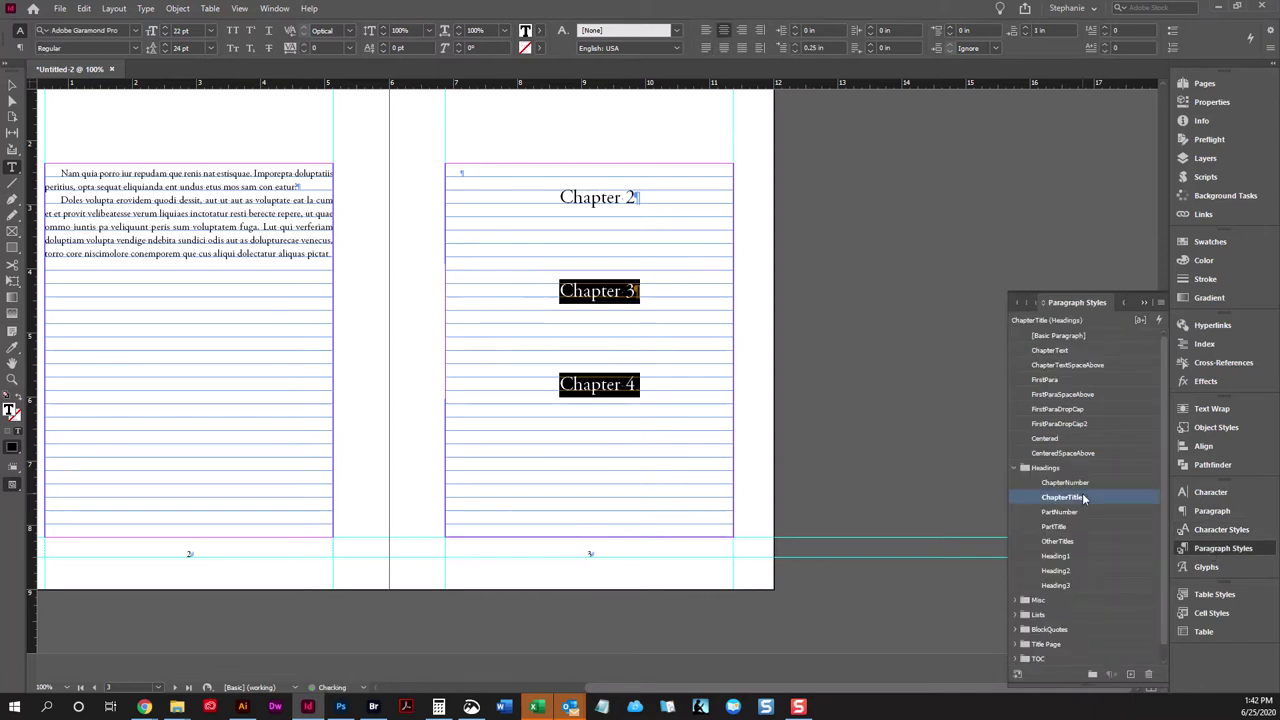
{"action": "right_click", "coordinate": [1074, 506]}
{"action": "key", "text": "Escape"}
{"action": "left_click", "coordinate": [476, 296]}
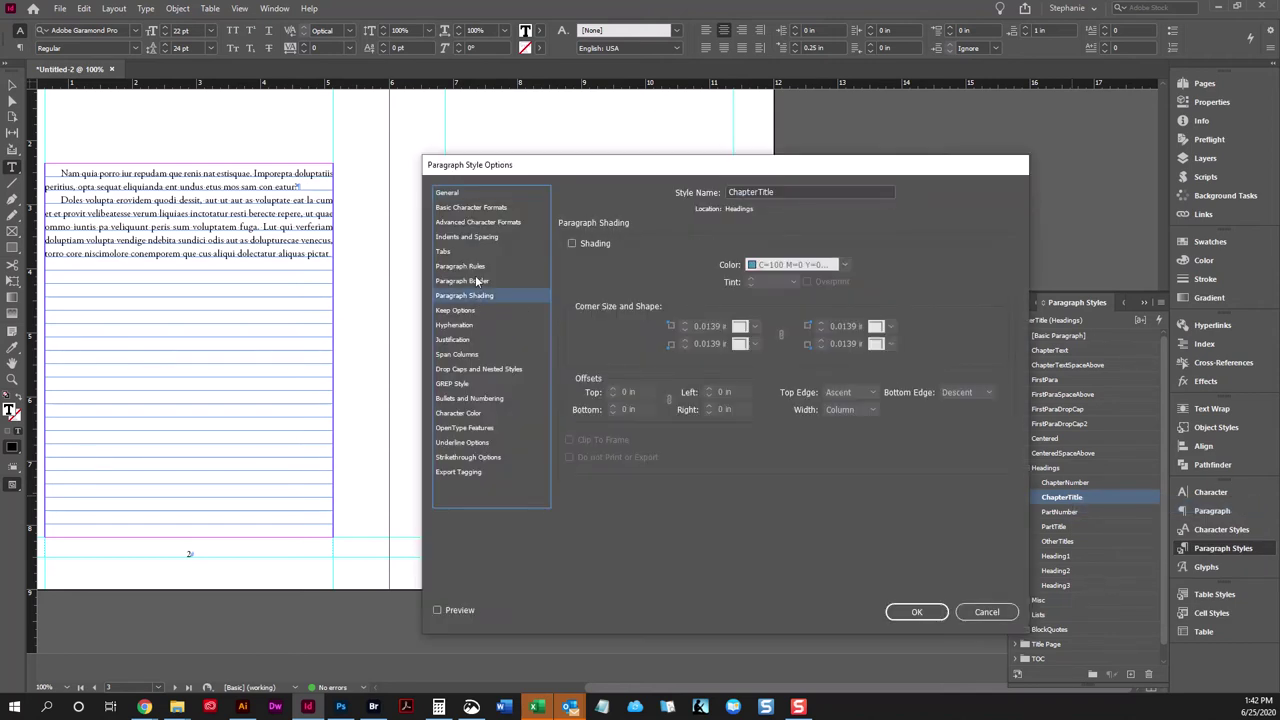
{"action": "left_click", "coordinate": [456, 310]}
{"action": "left_click", "coordinate": [680, 389]}
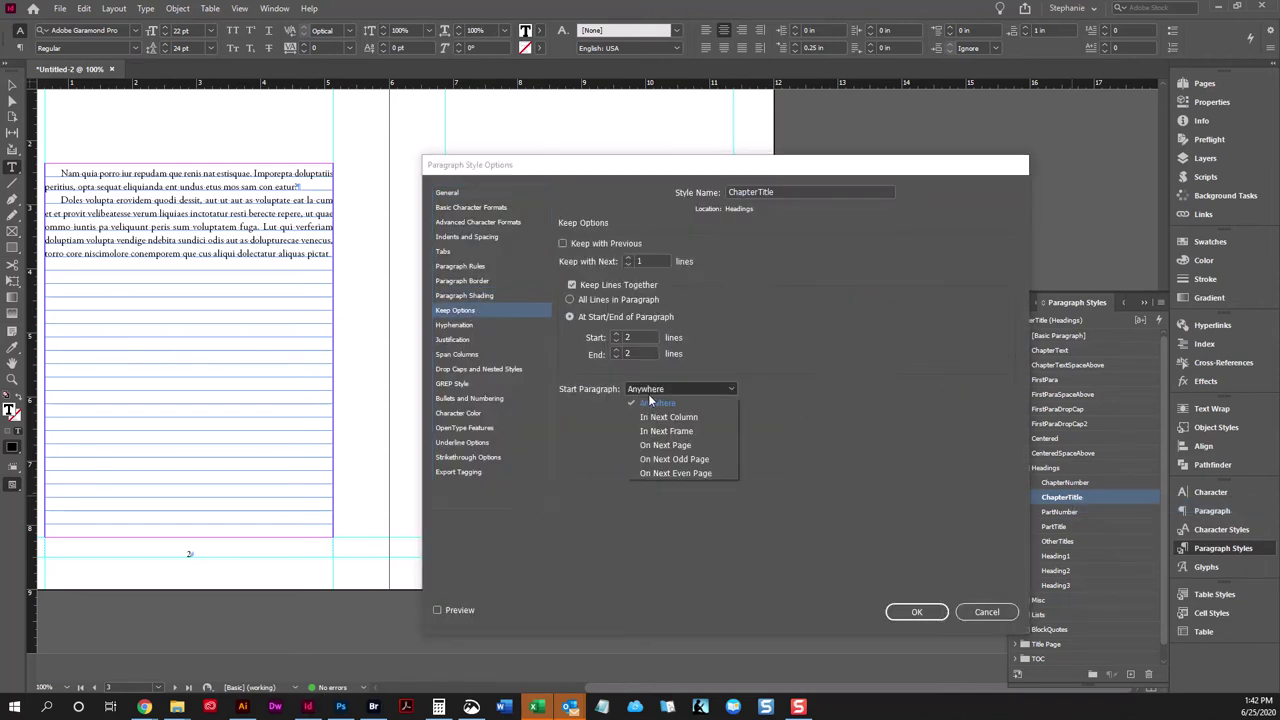
{"action": "left_click", "coordinate": [665, 458]}
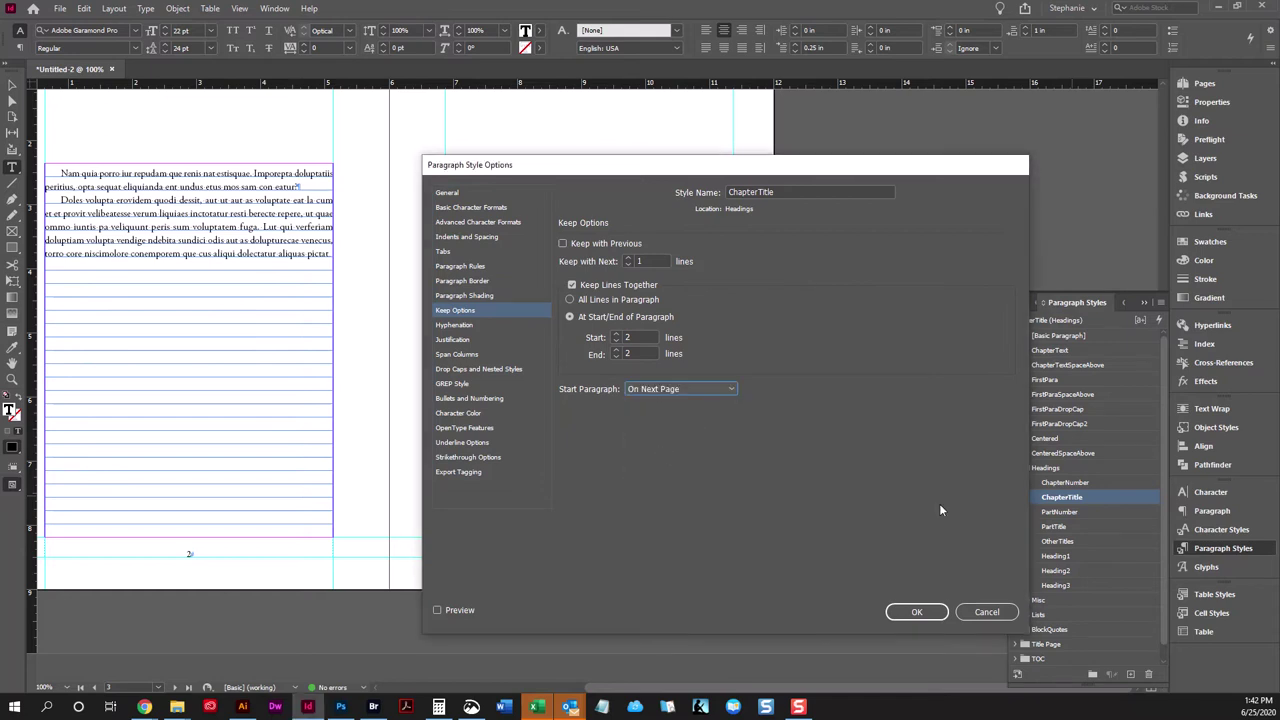
{"action": "left_click", "coordinate": [916, 612]}
Delete the empty top paragraph and reapply ChapterTitle to the heading.
{"action": "left_click", "coordinate": [461, 172]}
{"action": "key", "text": "Delete"}
{"action": "left_click", "coordinate": [1060, 497]}
Check the Chapters 2–5 pages, then inspect the Chapter 1 heading and its left ornament.
{"action": "scroll", "coordinate": [580, 310], "scroll_direction": "down", "scroll_amount": 4}
{"action": "scroll", "coordinate": [586, 317], "scroll_direction": "down", "scroll_amount": 4}
{"action": "scroll", "coordinate": [580, 312], "scroll_direction": "up", "scroll_amount": 3}
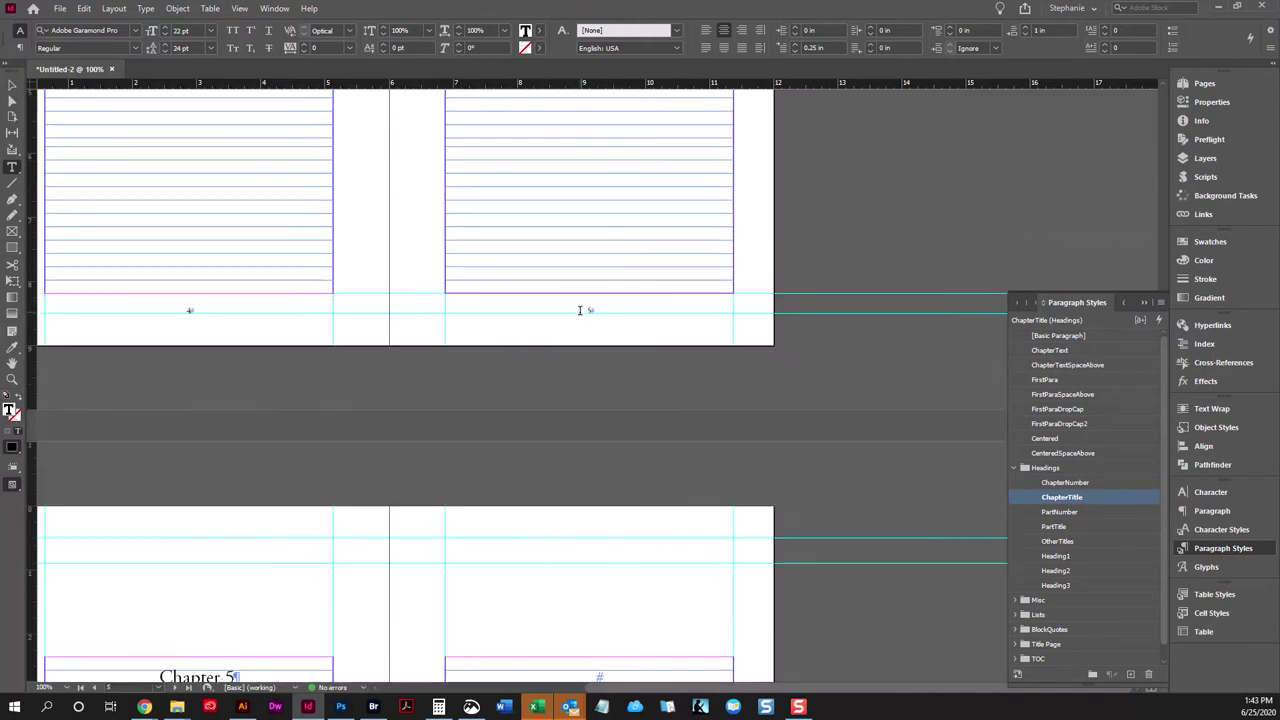
{"action": "scroll", "coordinate": [590, 500], "scroll_direction": "up", "scroll_amount": 15}
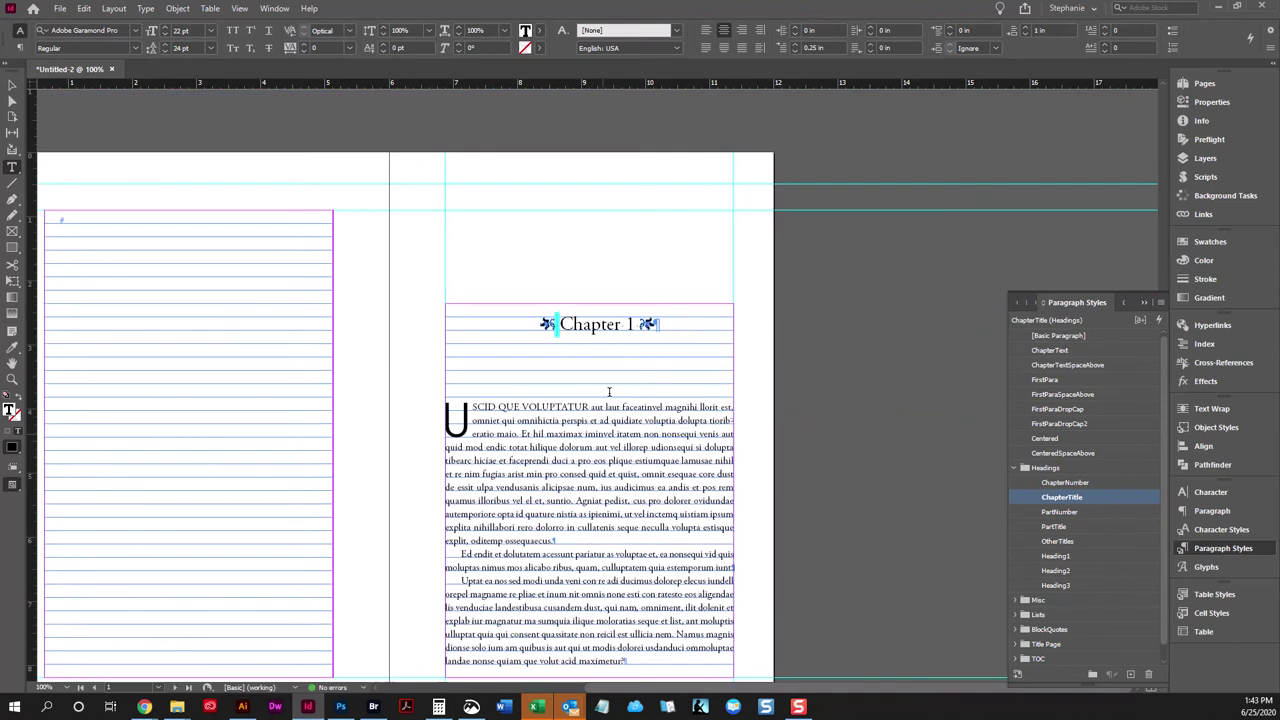
{"action": "triple_click", "coordinate": [674, 320]}
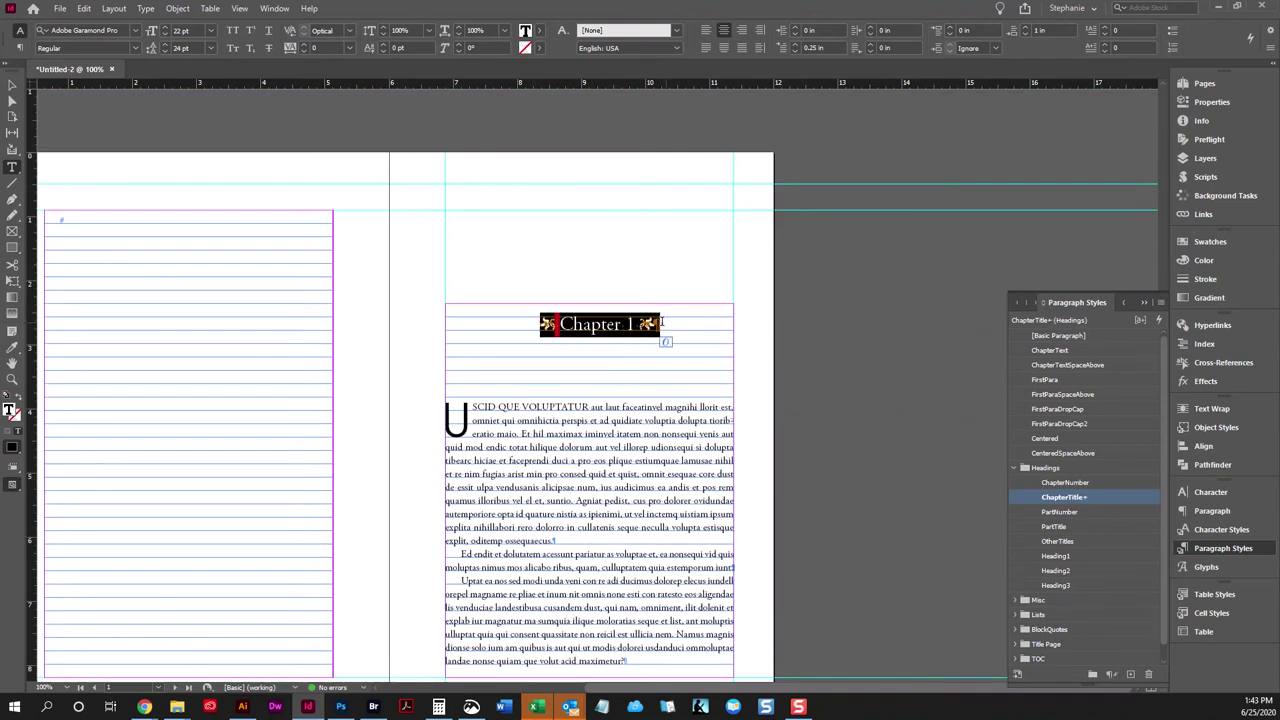
{"action": "left_click", "coordinate": [661, 321]}
{"action": "left_click", "coordinate": [521, 326]}
{"action": "left_click", "coordinate": [733, 327]}
{"action": "key", "text": "Home"}
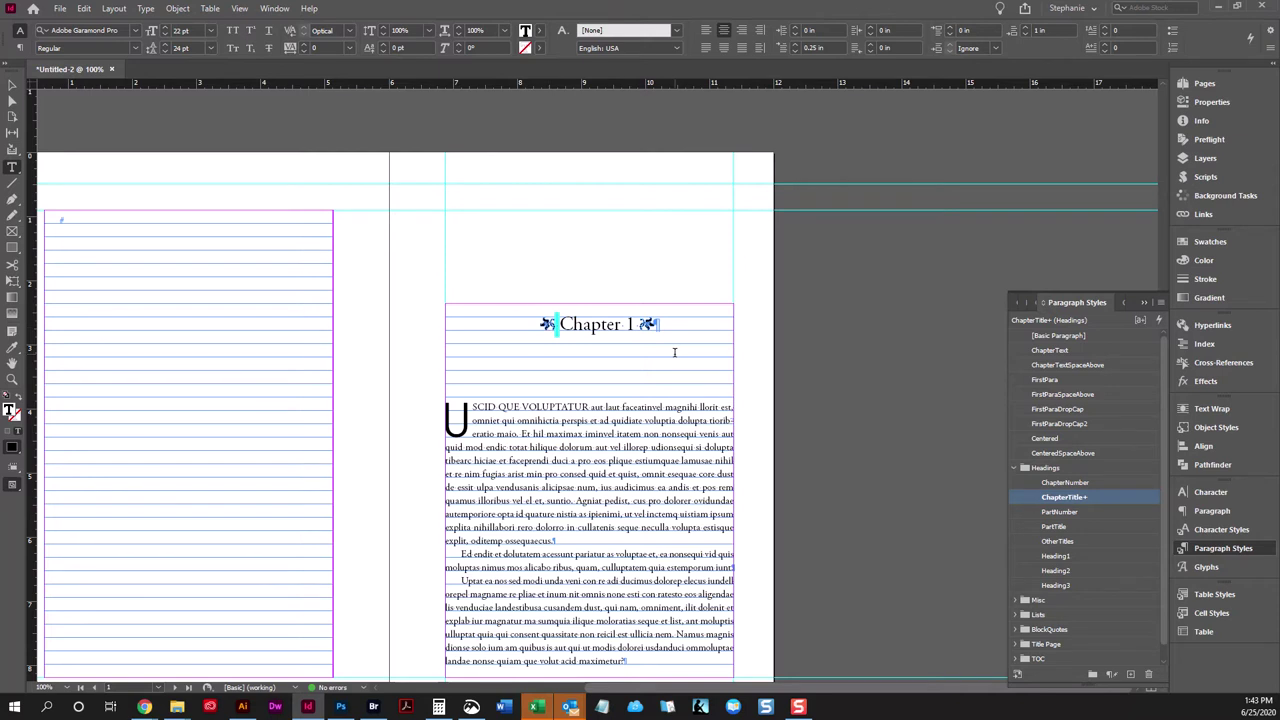
Select the Chapter 1 heading line and compare it with the Chapter 2 heading.
{"action": "scroll", "coordinate": [674, 352], "scroll_direction": "down", "scroll_amount": 10}
{"action": "left_click_drag", "start_coordinate": [540, 312], "coordinate": [664, 329]}
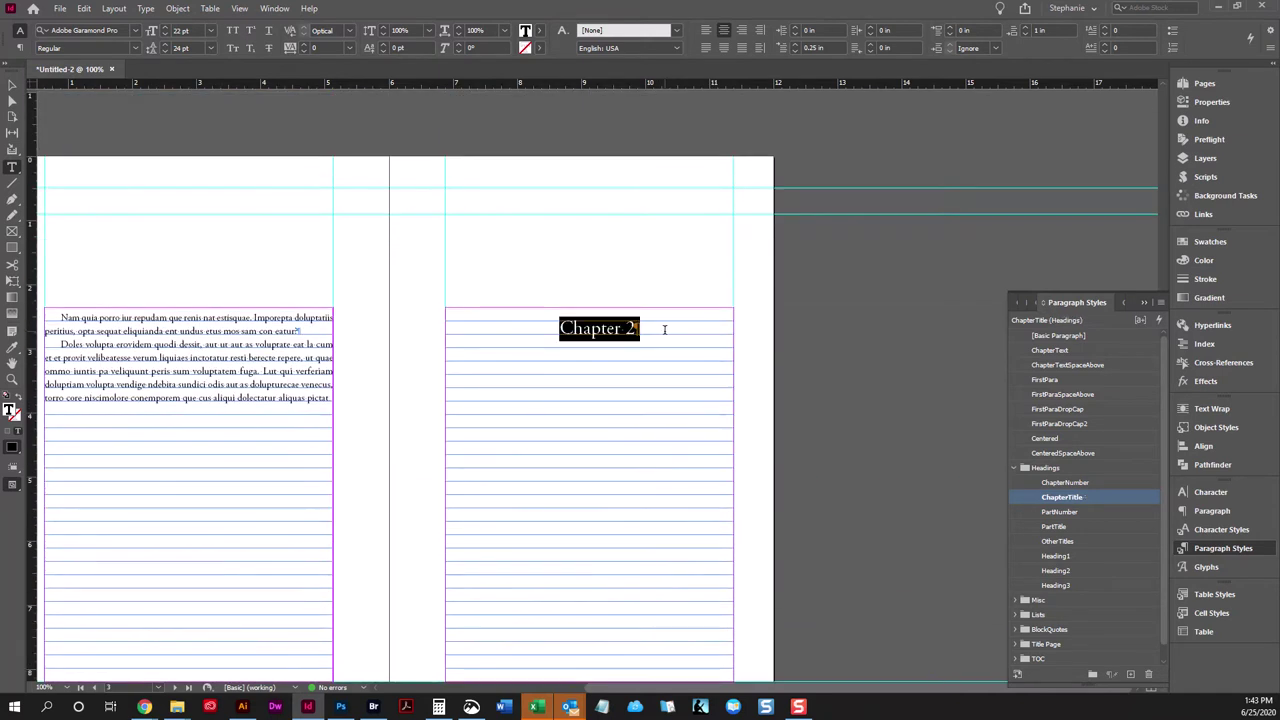
{"action": "scroll", "coordinate": [650, 340], "scroll_direction": "up", "scroll_amount": 10}
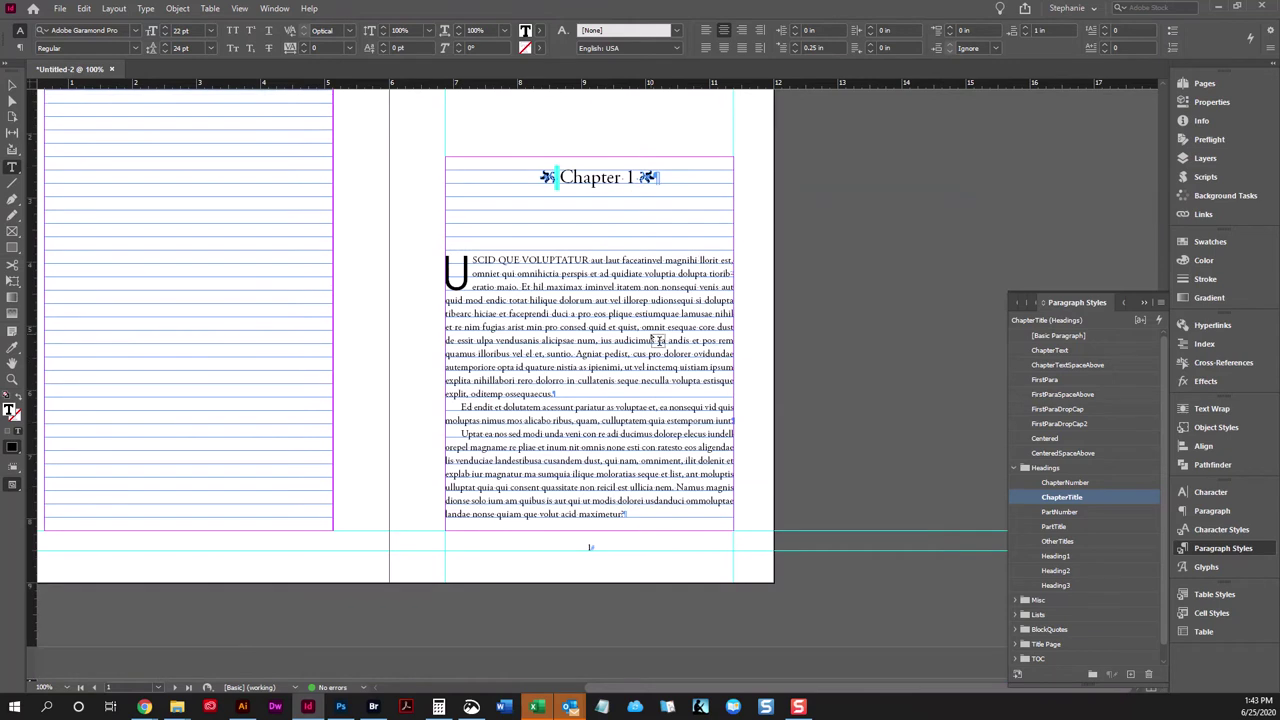
{"action": "left_click", "coordinate": [529, 373]}
{"action": "left_click_drag", "start_coordinate": [529, 373], "coordinate": [658, 373]}
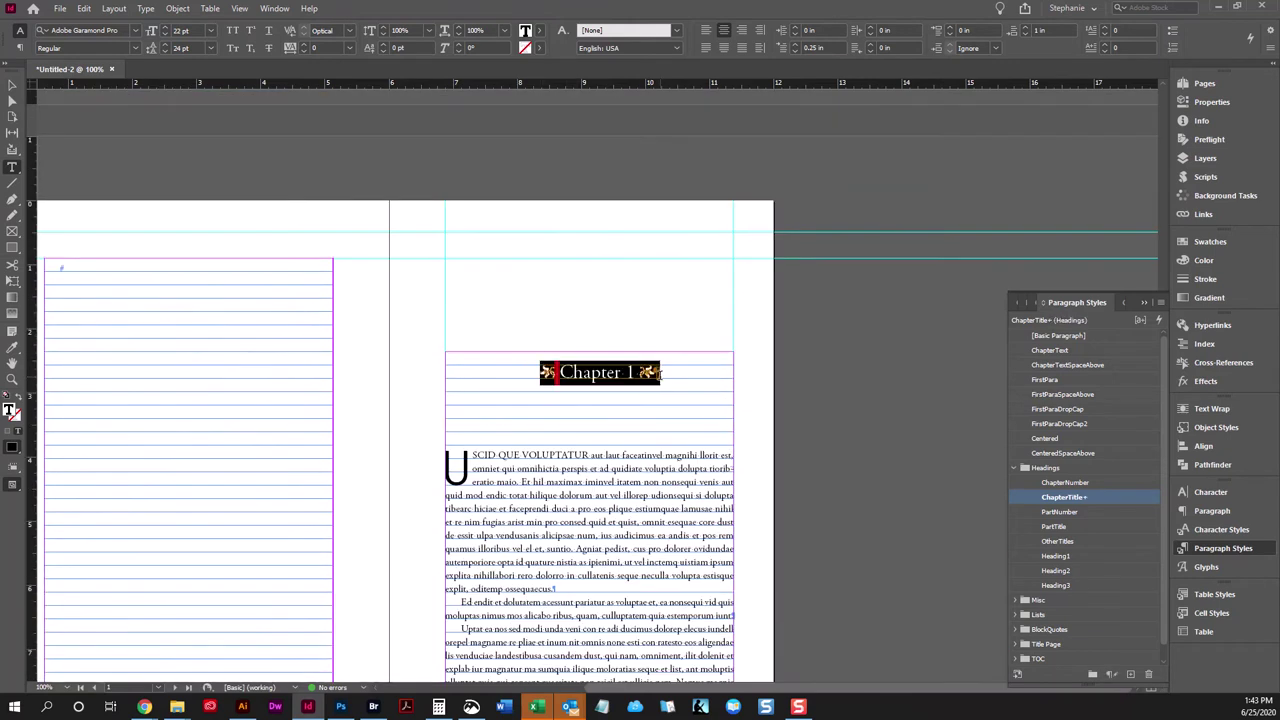
{"action": "scroll", "coordinate": [660, 390], "scroll_direction": "down", "scroll_amount": 9}
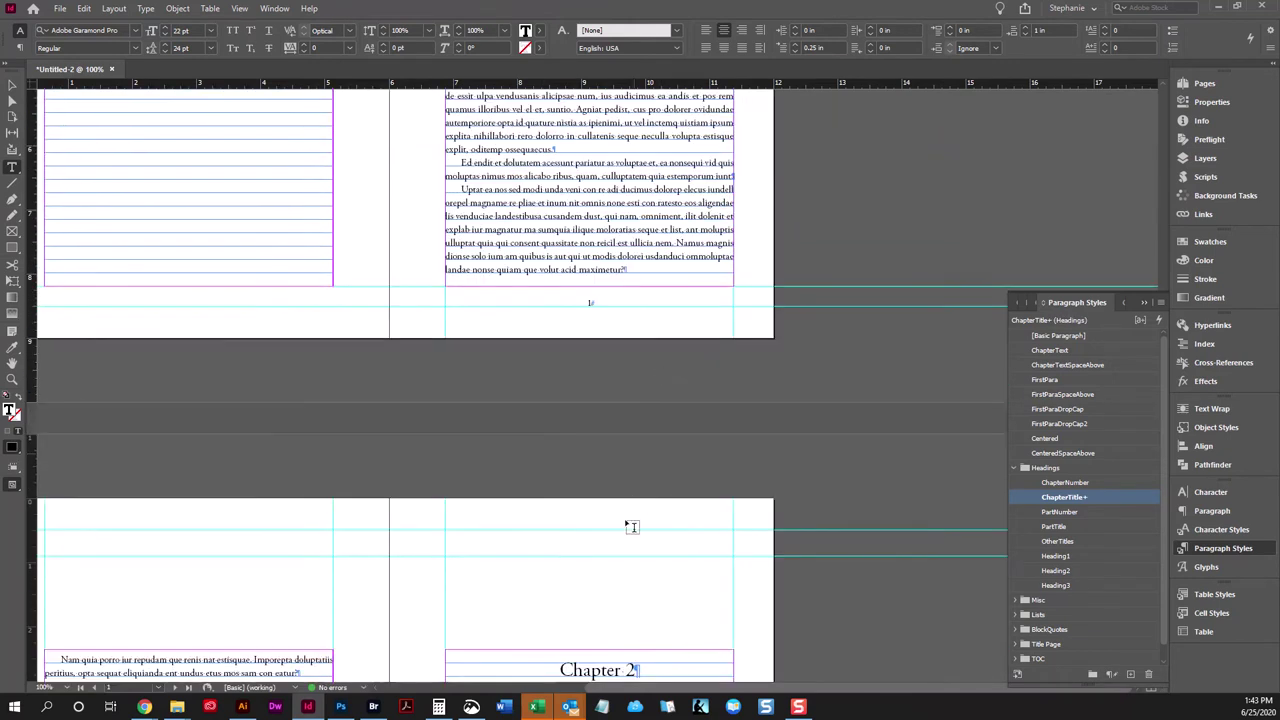
{"action": "left_click", "coordinate": [613, 474]}
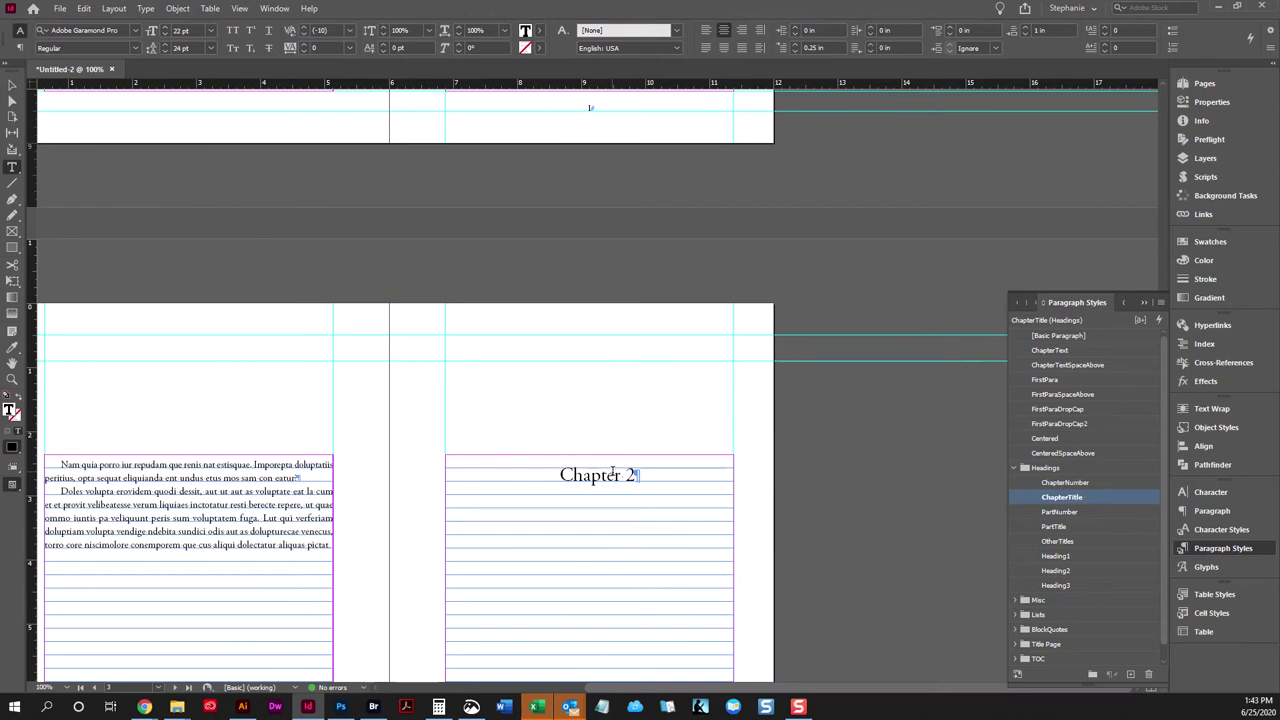
{"action": "scroll", "coordinate": [613, 472], "scroll_direction": "up", "scroll_amount": 5}
Reselect the Chapter 1 heading with its ornaments and open Find/Change.
{"action": "left_click_drag", "start_coordinate": [526, 226], "coordinate": [650, 222]}
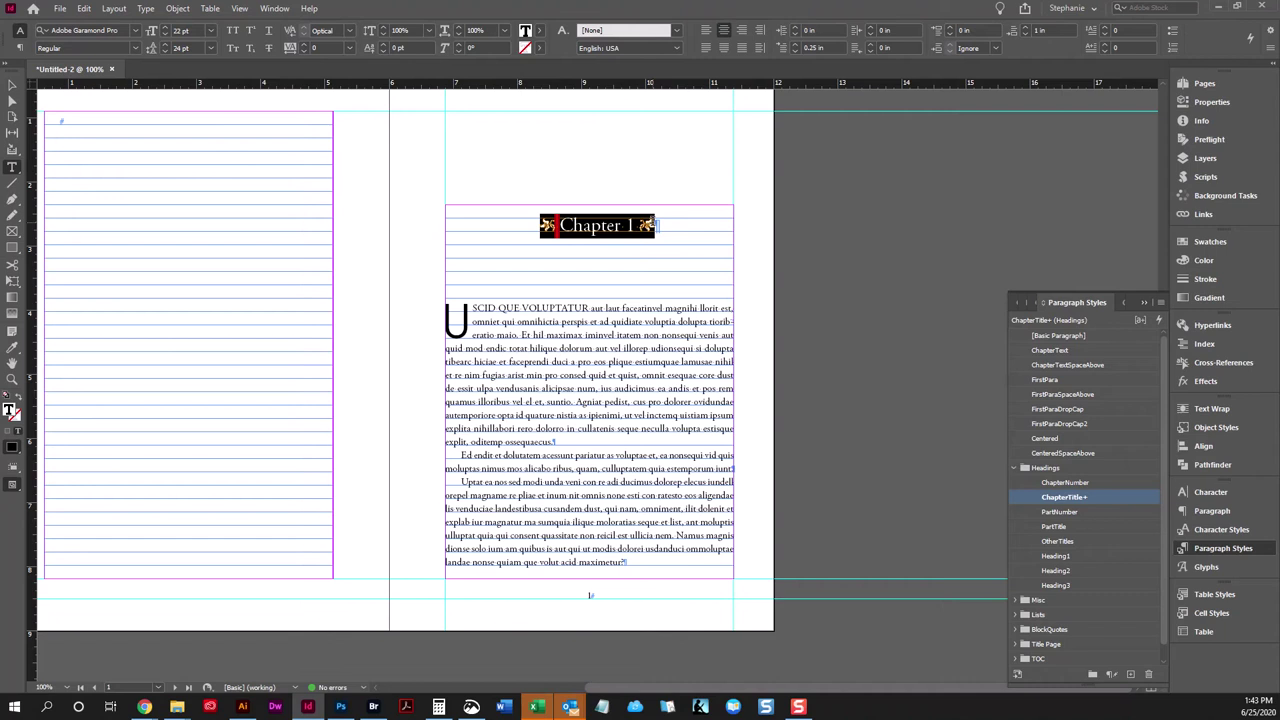
{"action": "key", "text": "Left"}
{"action": "key", "text": "shift+Right"}
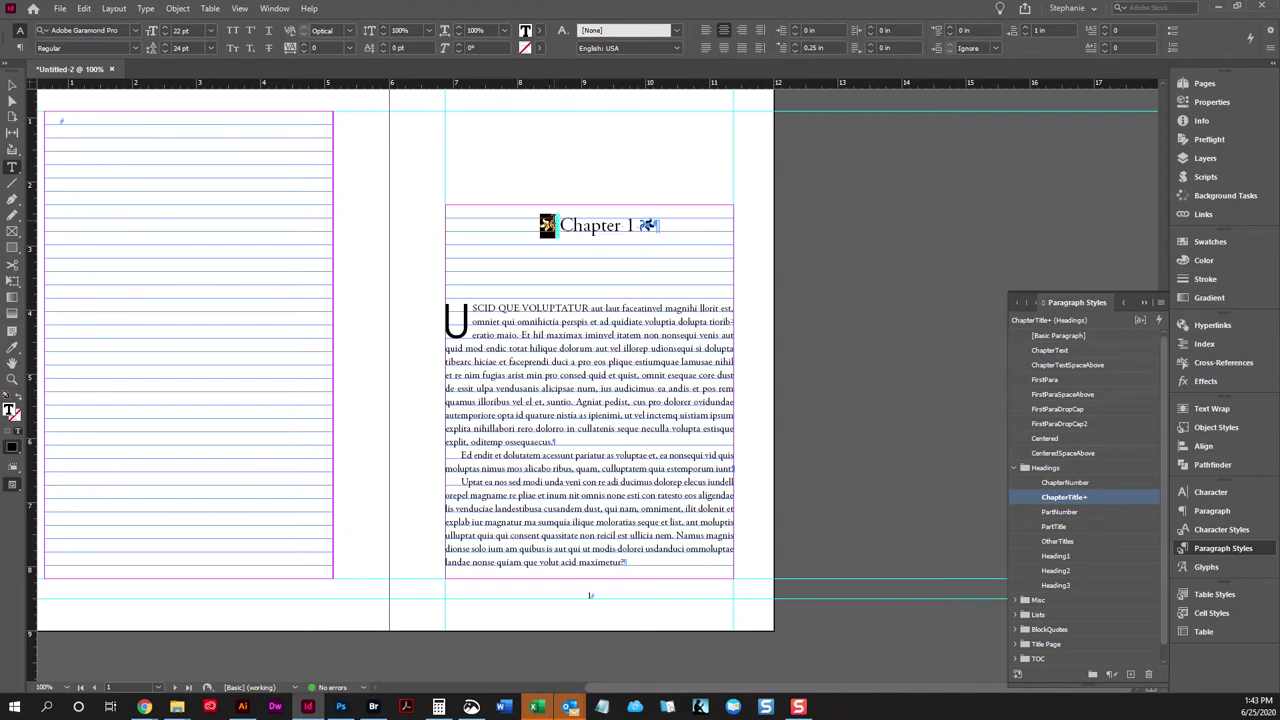
{"action": "key", "text": "shift+Right"}
{"action": "key", "text": "shift+Right"}
{"action": "key", "text": "shift+Right"}
{"action": "key", "text": "shift+Right"}
{"action": "key", "text": "shift+Right"}
{"action": "key", "text": "shift+Right"}
{"action": "key", "text": "shift+Right"}
{"action": "key", "text": "shift+Right"}
{"action": "key", "text": "shift+Right"}
{"action": "key", "text": "shift+Right"}
{"action": "key", "text": "shift+Right"}
{"action": "key", "text": "shift+Right"}
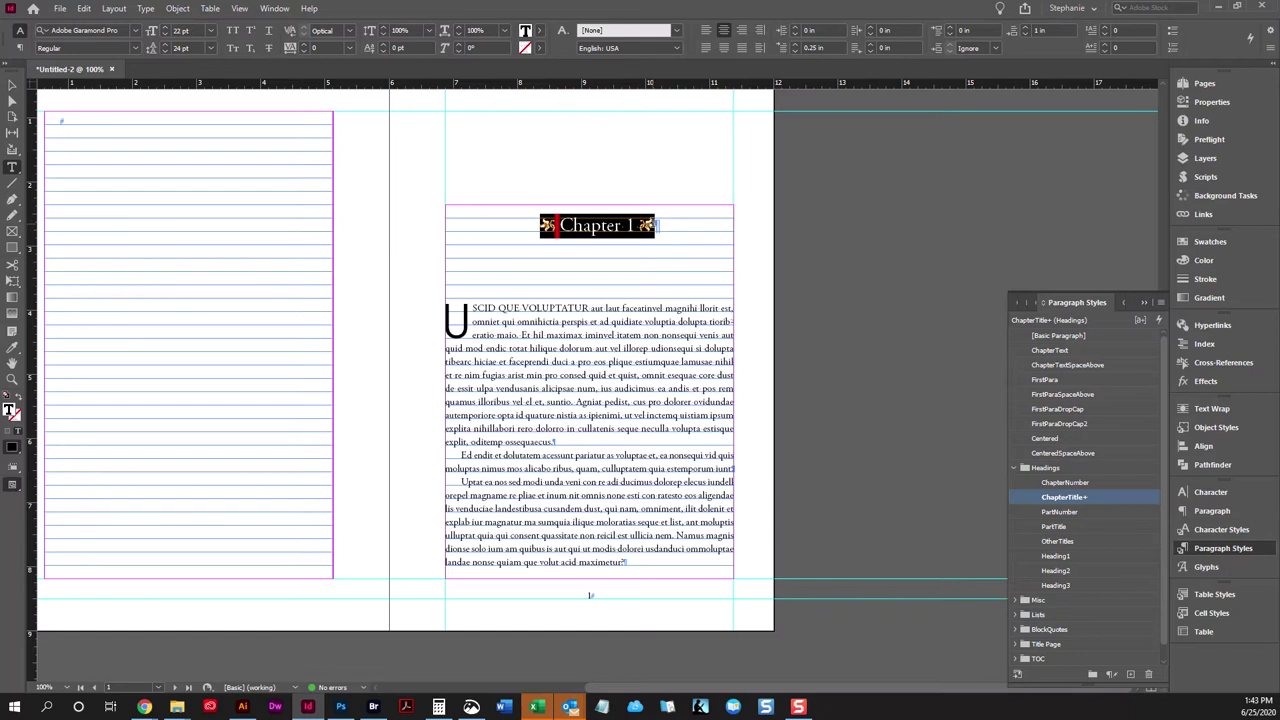
{"action": "left_click", "coordinate": [675, 220]}
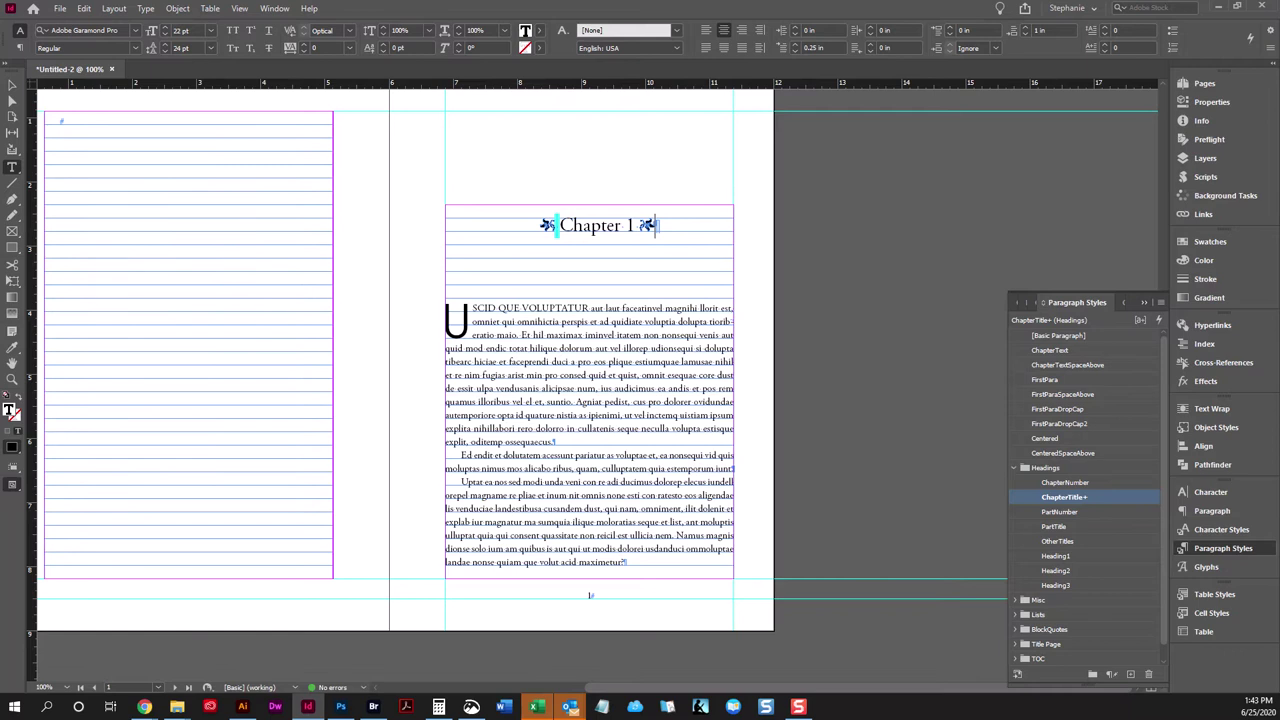
{"action": "key", "text": "ctrl+f"}
Switch Find/Change to GREP and restrict the search to the ChapterTitle paragraph style.
{"action": "left_click", "coordinate": [457, 307]}
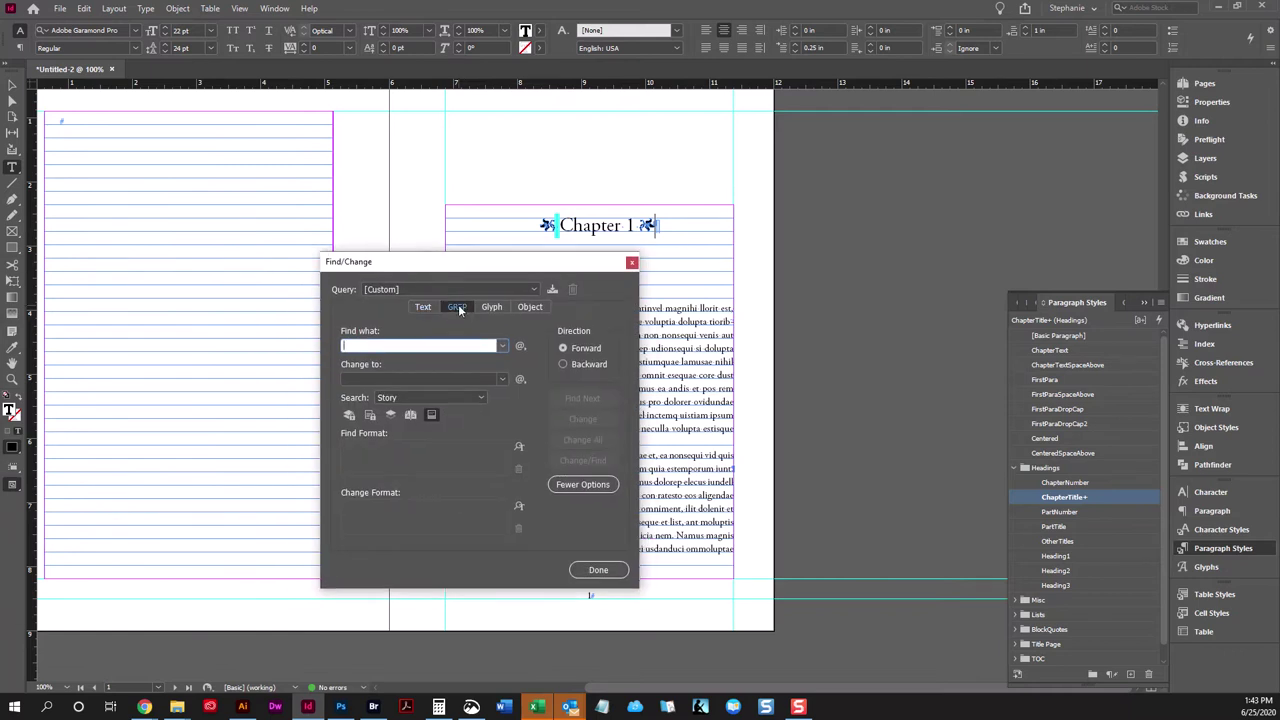
{"action": "left_click", "coordinate": [518, 446]}
{"action": "left_click", "coordinate": [645, 287]}
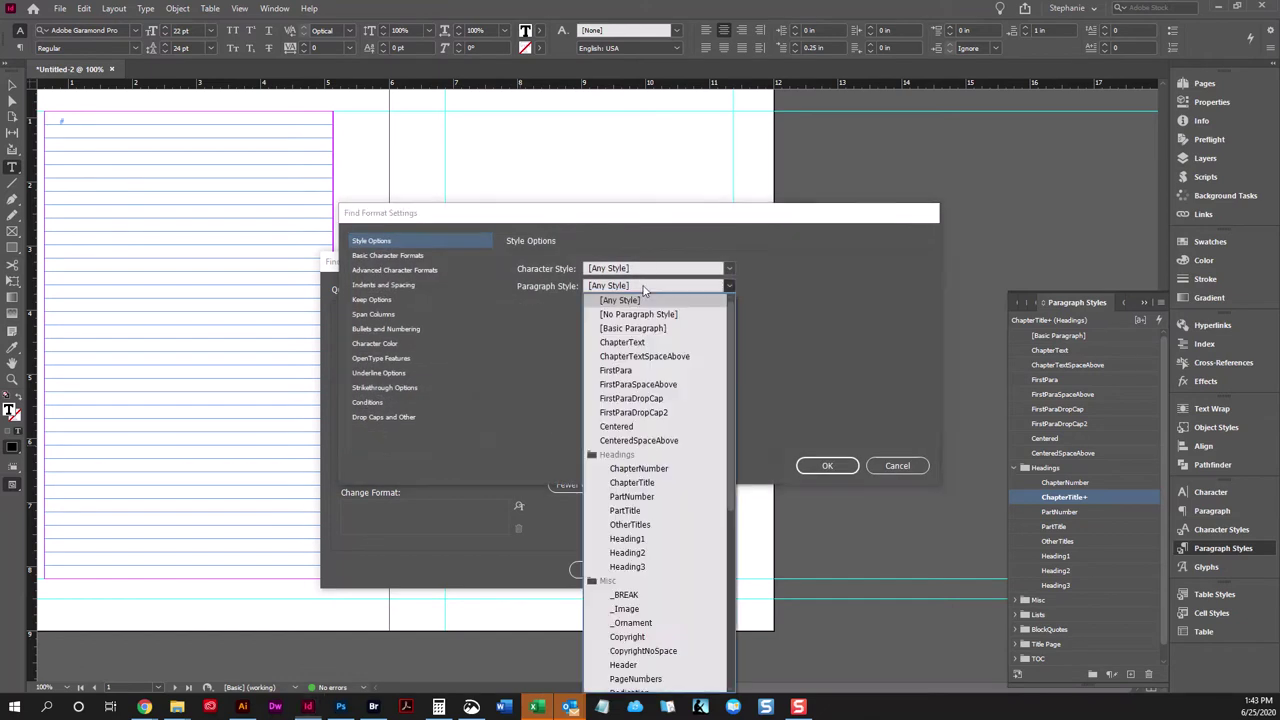
{"action": "left_click", "coordinate": [632, 482]}
{"action": "left_click", "coordinate": [827, 466]}
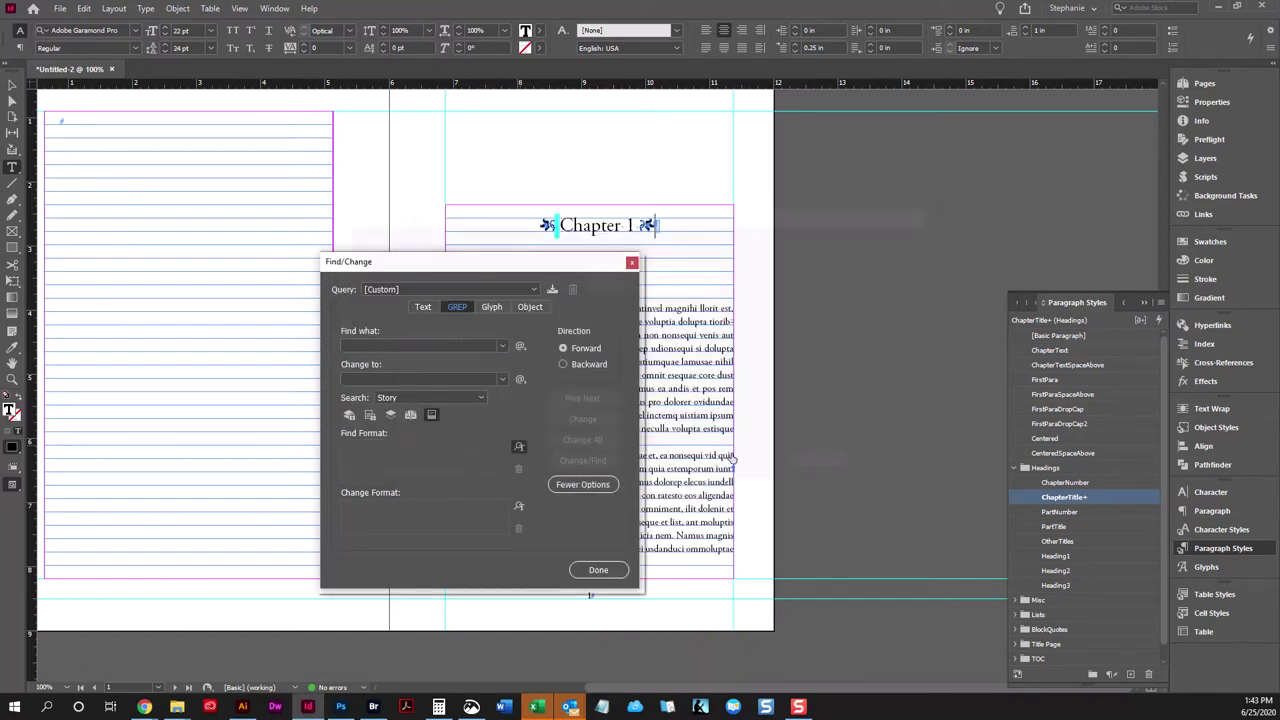
Build the GREP pattern 'Chapter \d+\r', then select the ornamented Chapter 1 heading line.
{"action": "left_click", "coordinate": [377, 343]}
{"action": "type", "text": "Chapte"}
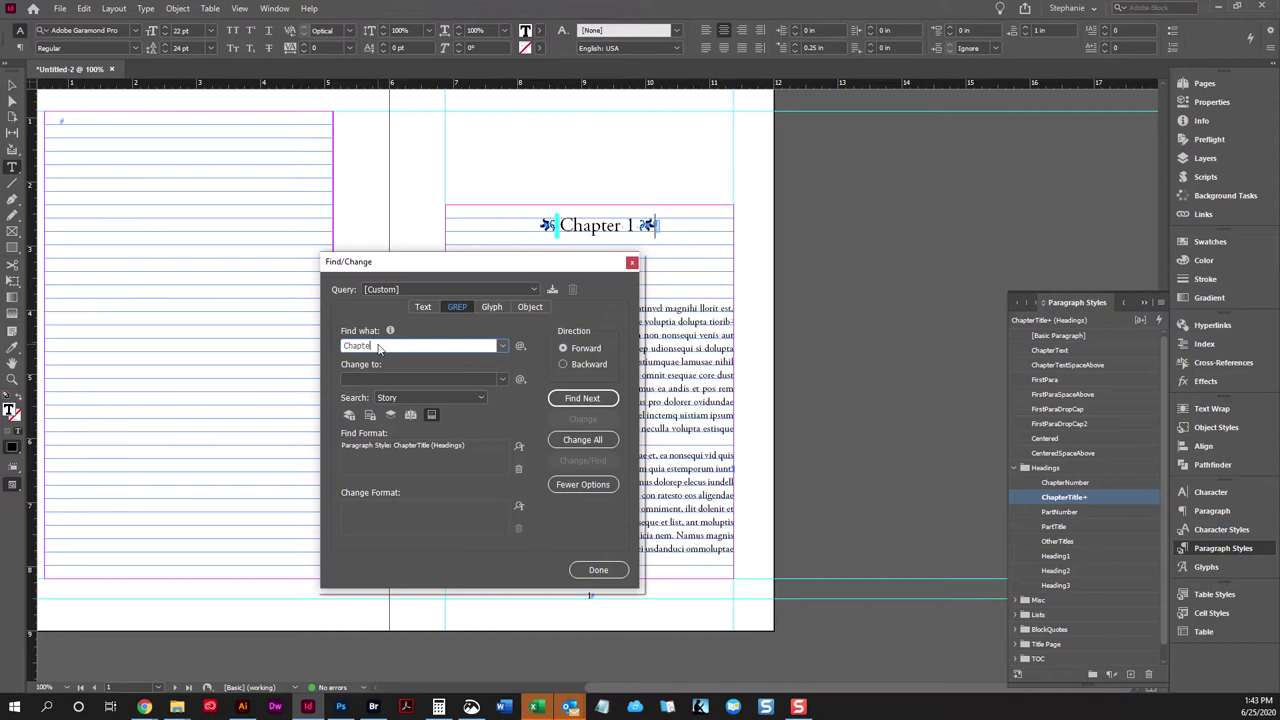
{"action": "left_click", "coordinate": [521, 347]}
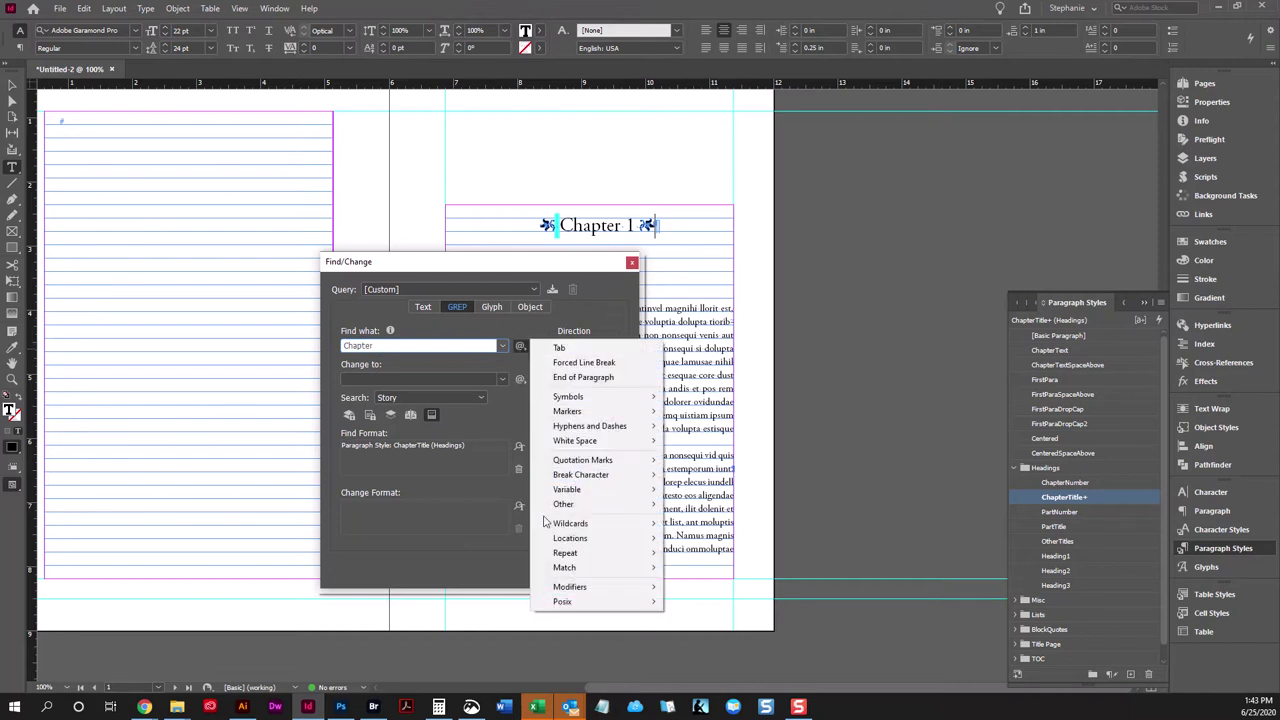
{"action": "mouse_move", "coordinate": [548, 524]}
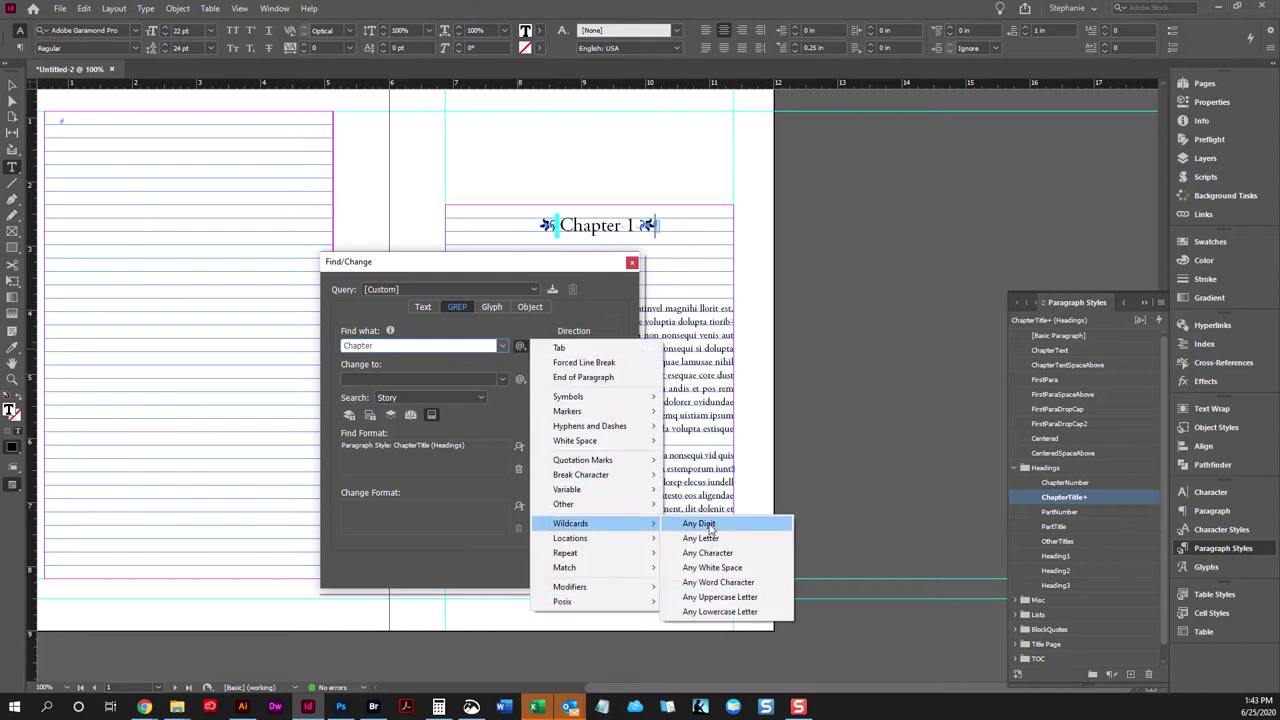
{"action": "left_click", "coordinate": [700, 524]}
{"action": "left_click", "coordinate": [521, 347]}
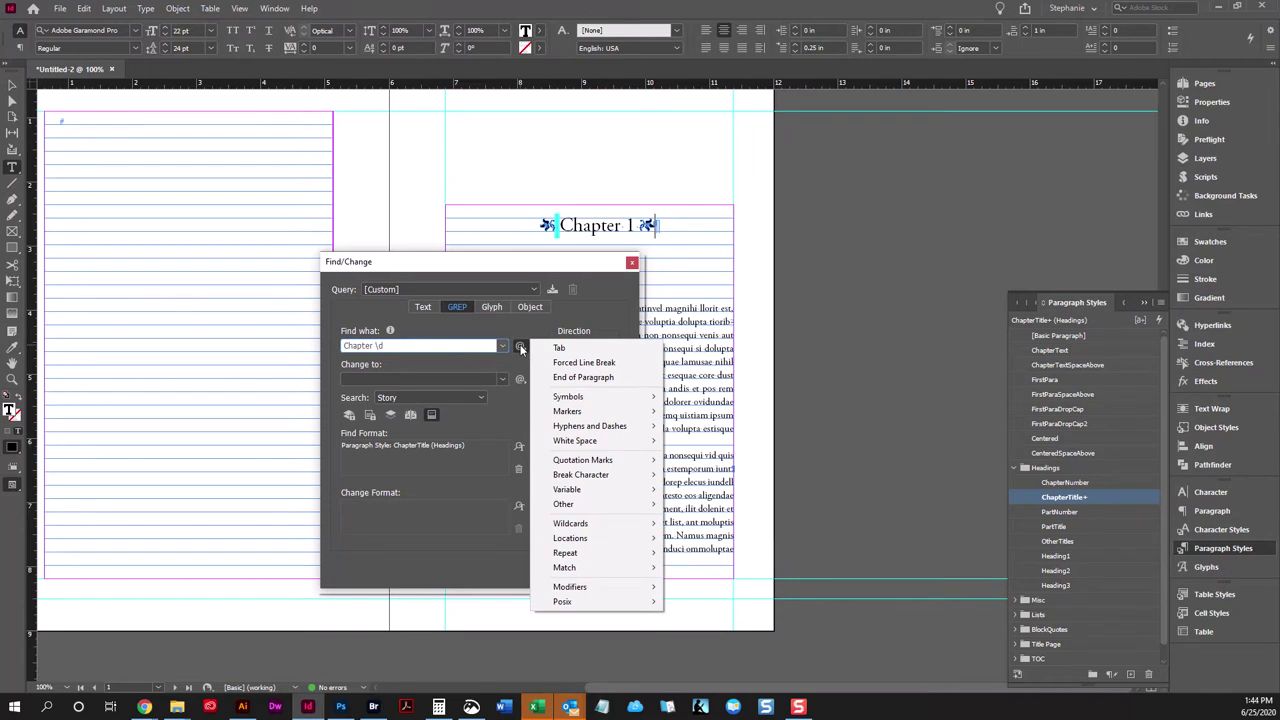
{"action": "mouse_move", "coordinate": [615, 556]}
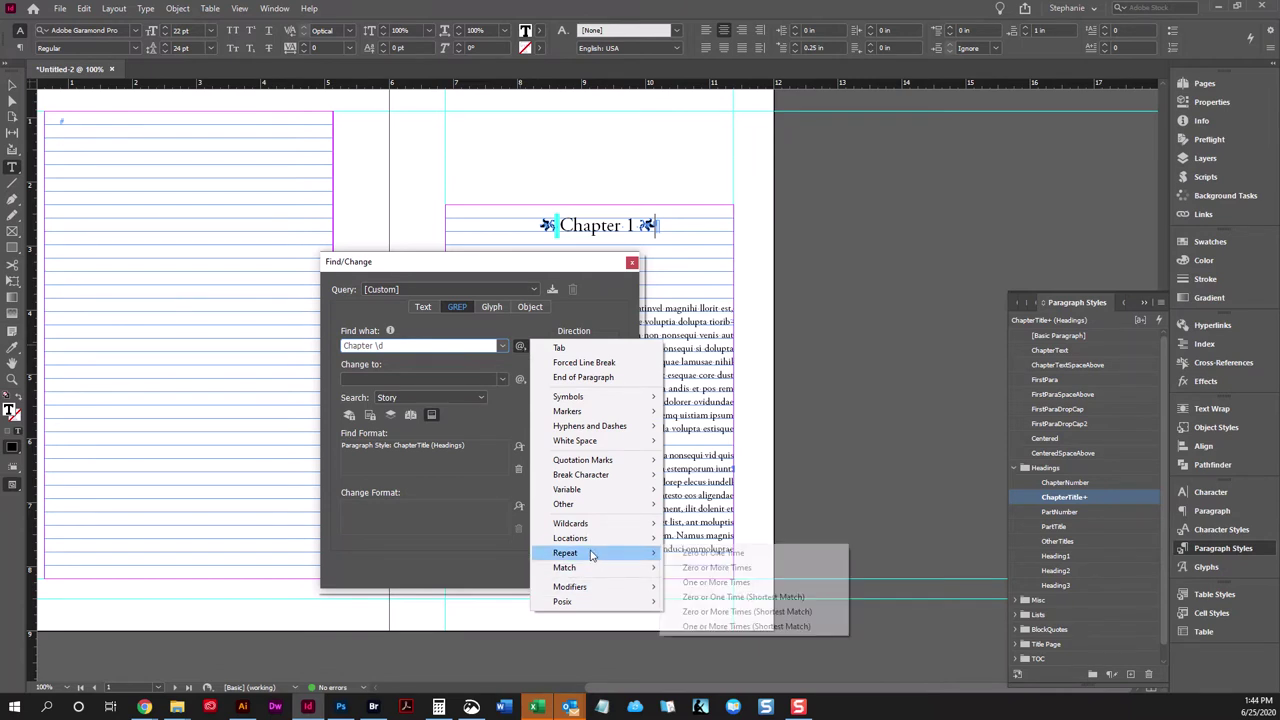
{"action": "left_click", "coordinate": [716, 582]}
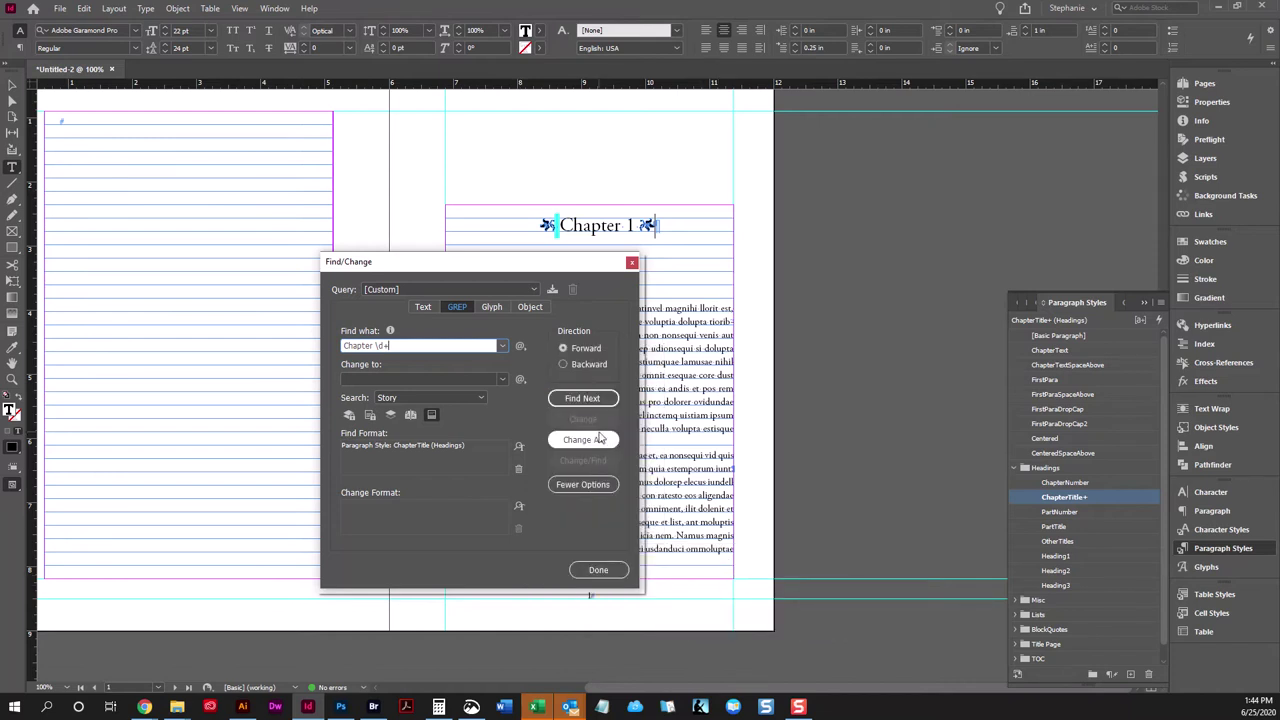
{"action": "left_click", "coordinate": [520, 345]}
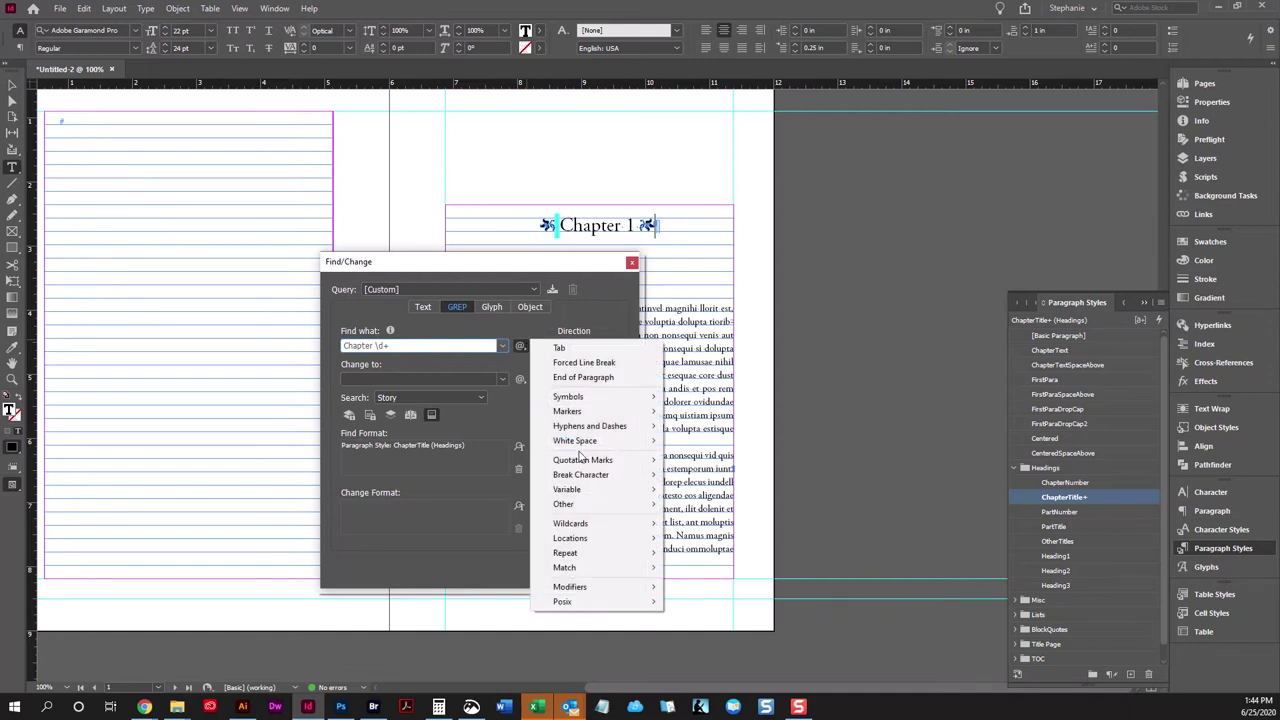
{"action": "left_click", "coordinate": [583, 377]}
{"action": "left_click", "coordinate": [515, 225]}
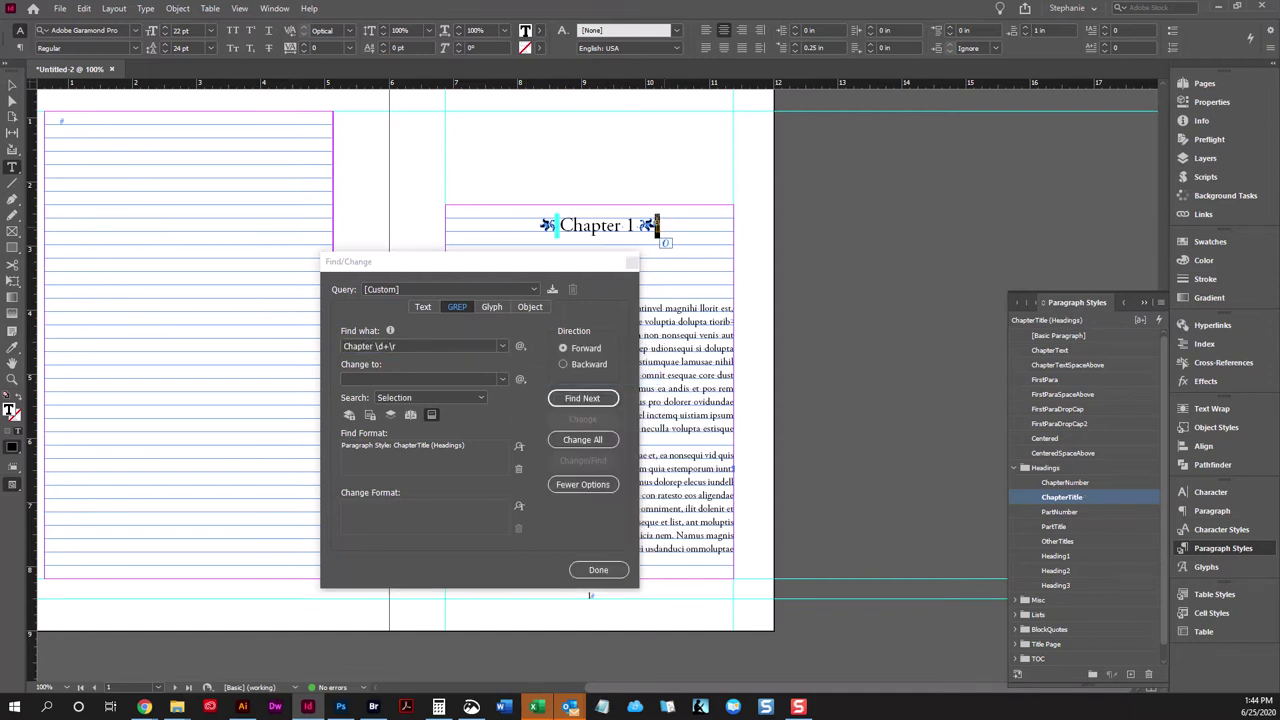
{"action": "left_click_drag", "start_coordinate": [515, 225], "coordinate": [660, 226]}
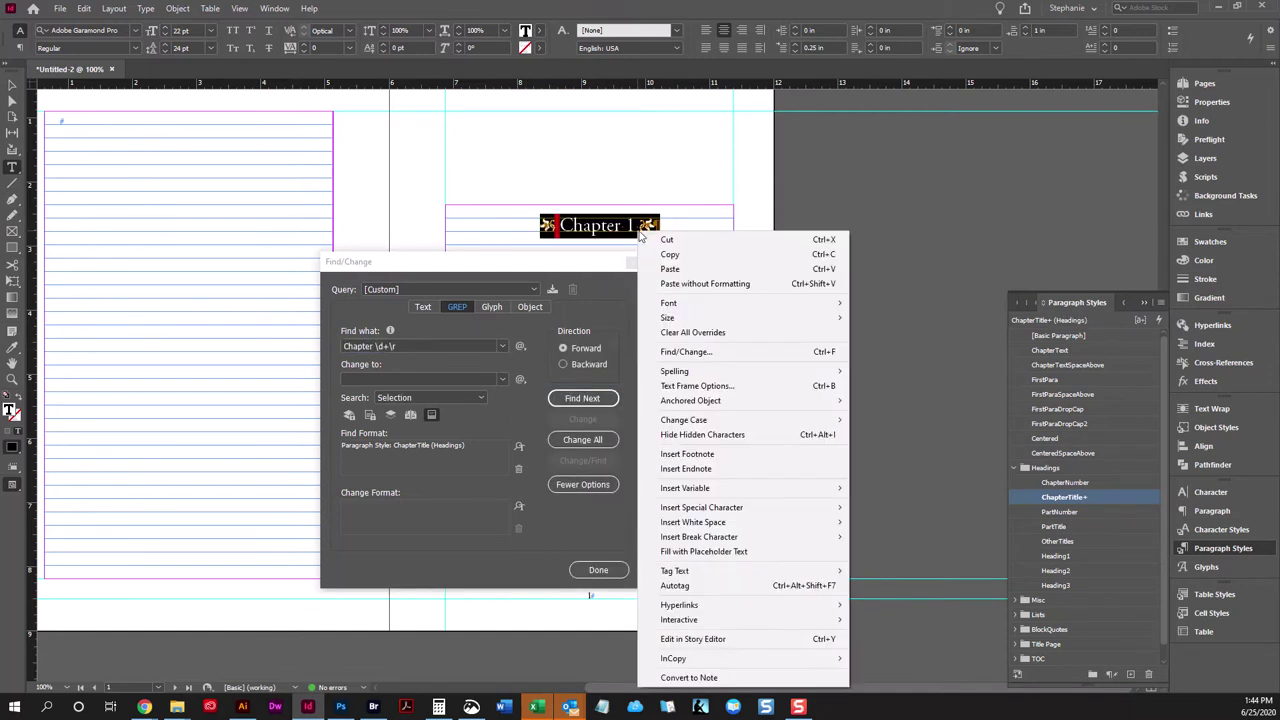
Copy the ornamented Chapter 1 heading and set Change to the formatted clipboard code ~C.
{"action": "right_click", "coordinate": [638, 232]}
{"action": "left_click", "coordinate": [670, 254]}
{"action": "left_click", "coordinate": [410, 375]}
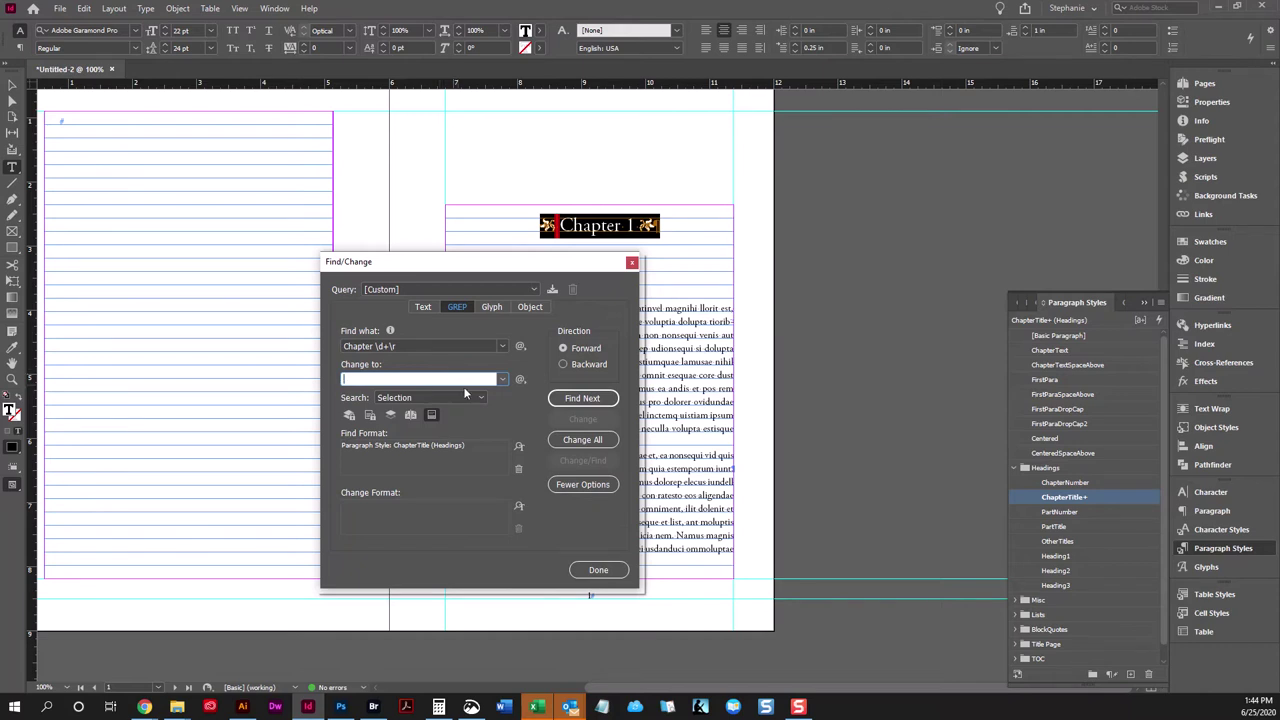
{"action": "left_click", "coordinate": [520, 379]}
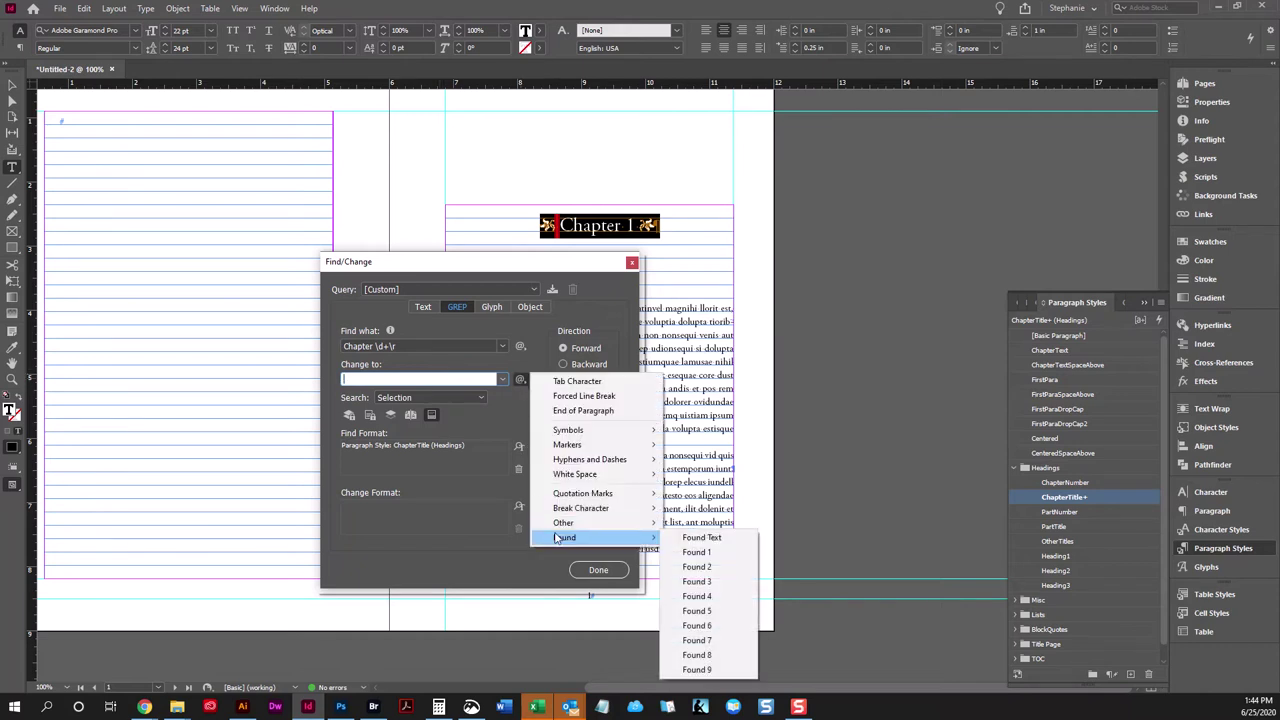
{"action": "mouse_move", "coordinate": [566, 525]}
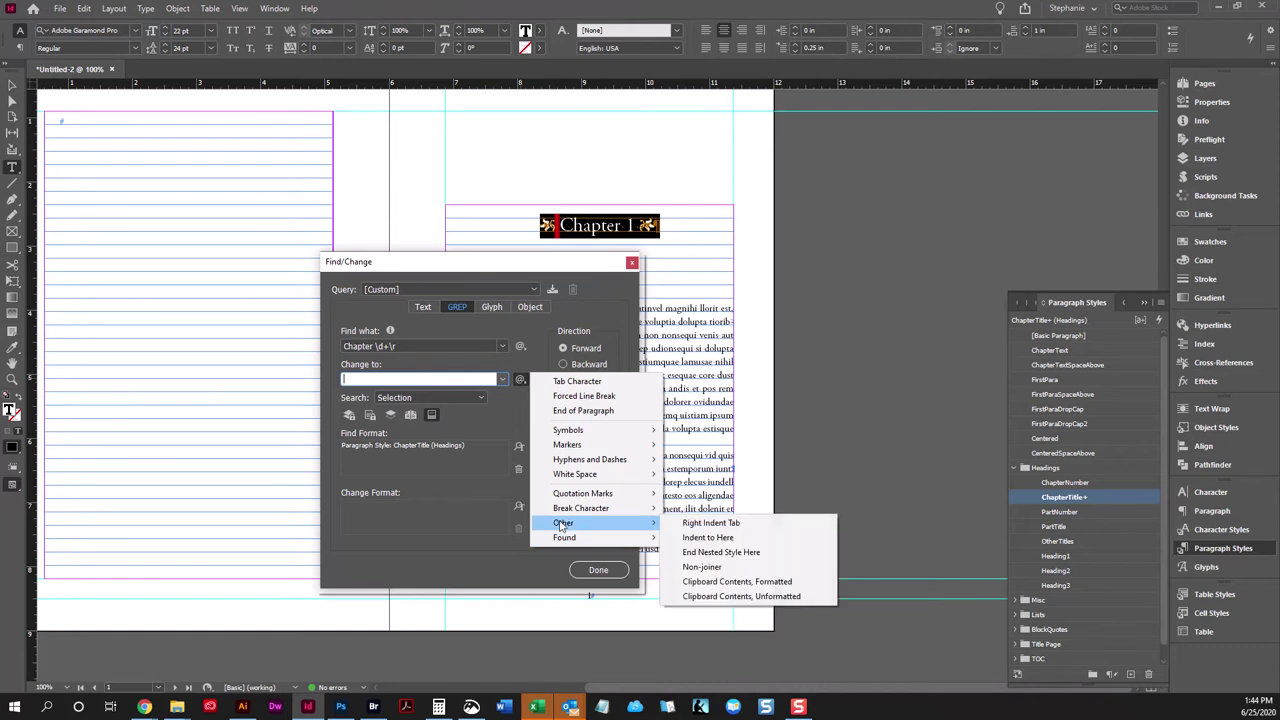
{"action": "left_click", "coordinate": [756, 582]}
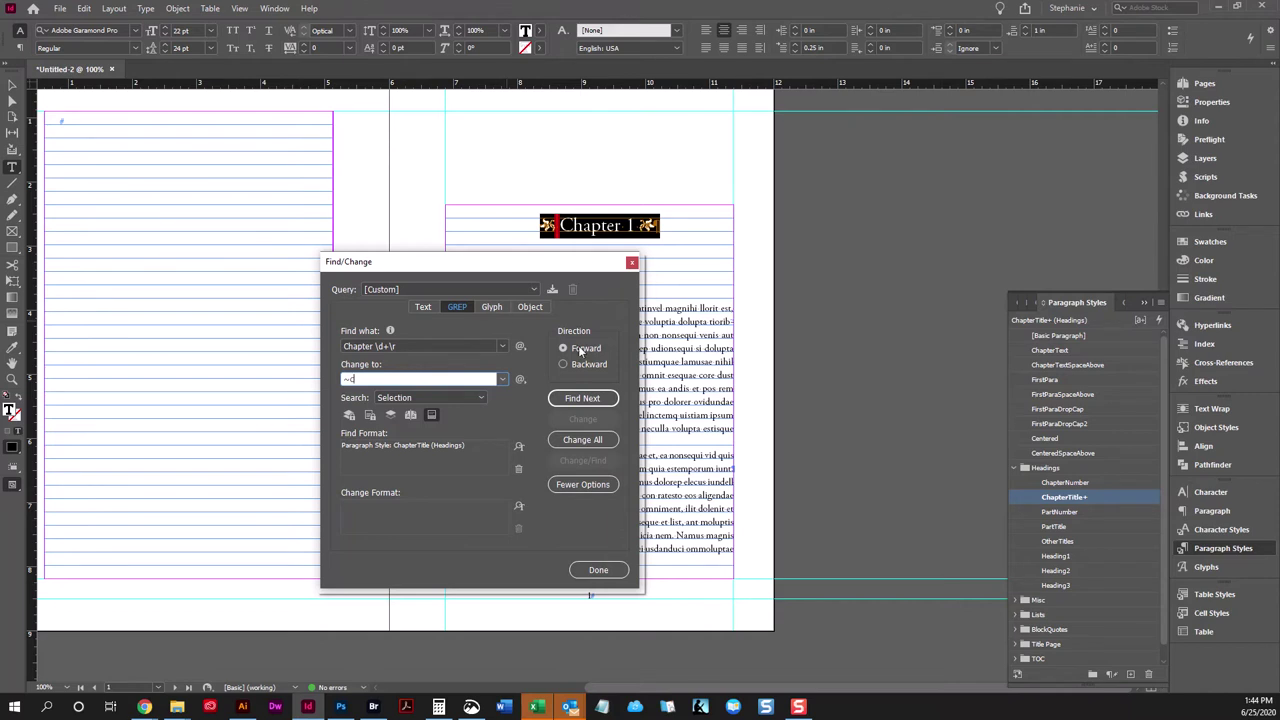
Run Change All, remove the ChapterTitle format restriction, and retry; nothing is replaced.
{"action": "left_click", "coordinate": [594, 441]}
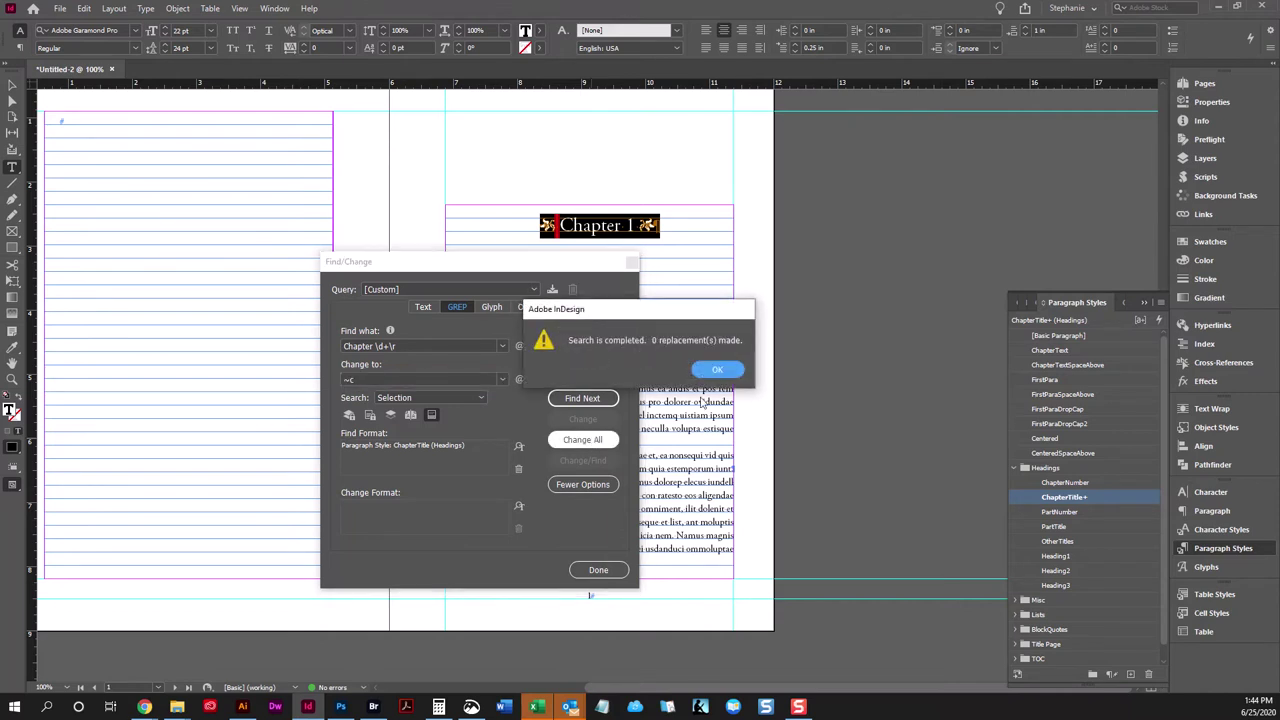
{"action": "left_click", "coordinate": [700, 370]}
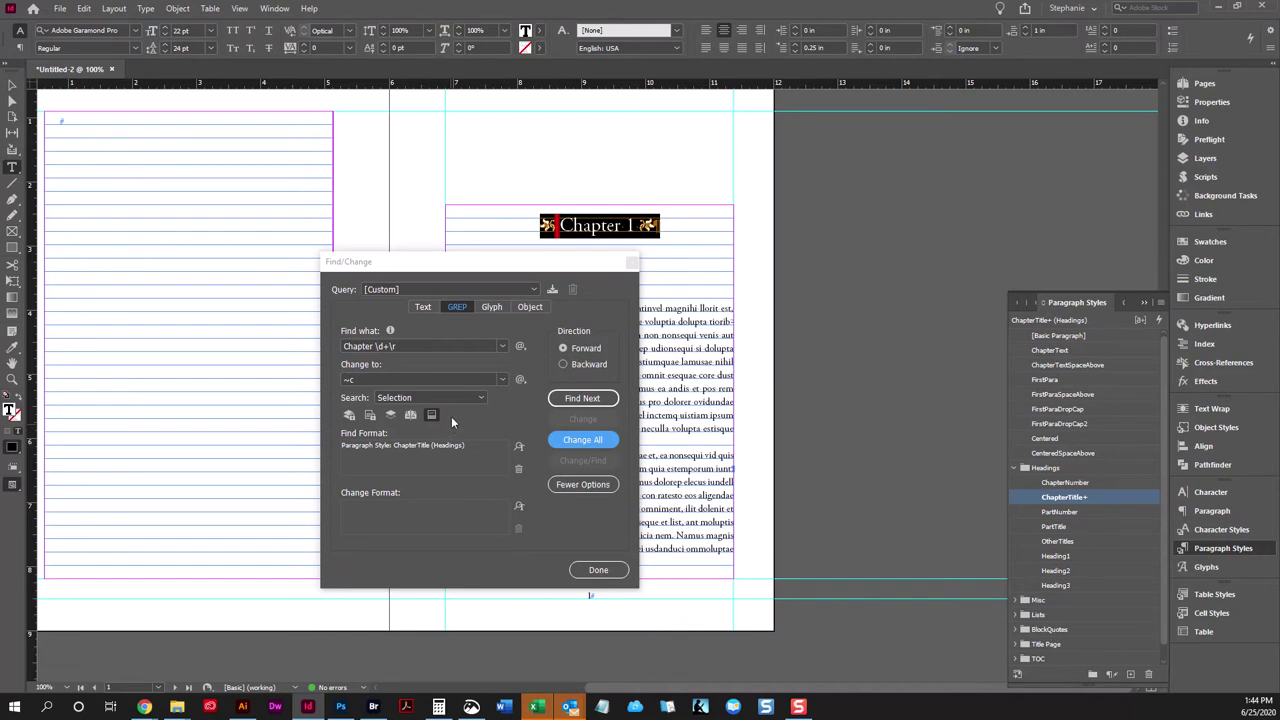
{"action": "left_click", "coordinate": [445, 378]}
{"action": "left_click", "coordinate": [519, 469]}
{"action": "left_click", "coordinate": [427, 342]}
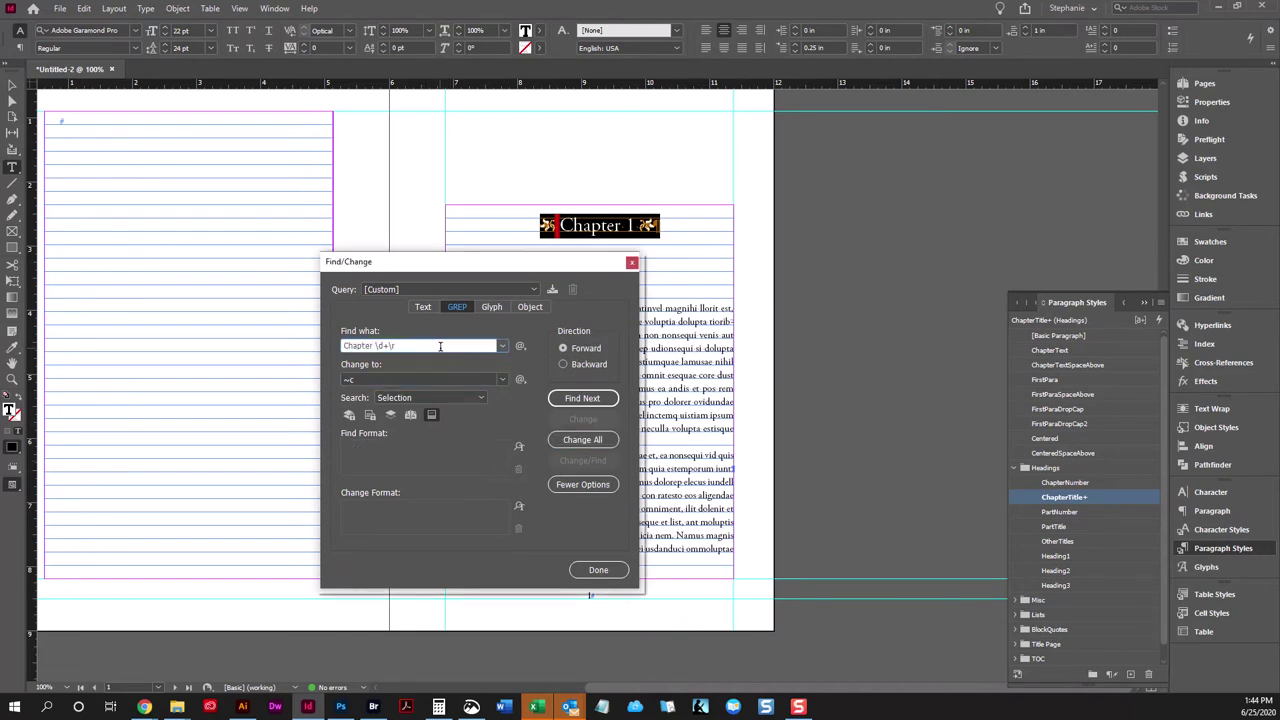
{"action": "left_click", "coordinate": [582, 440]}
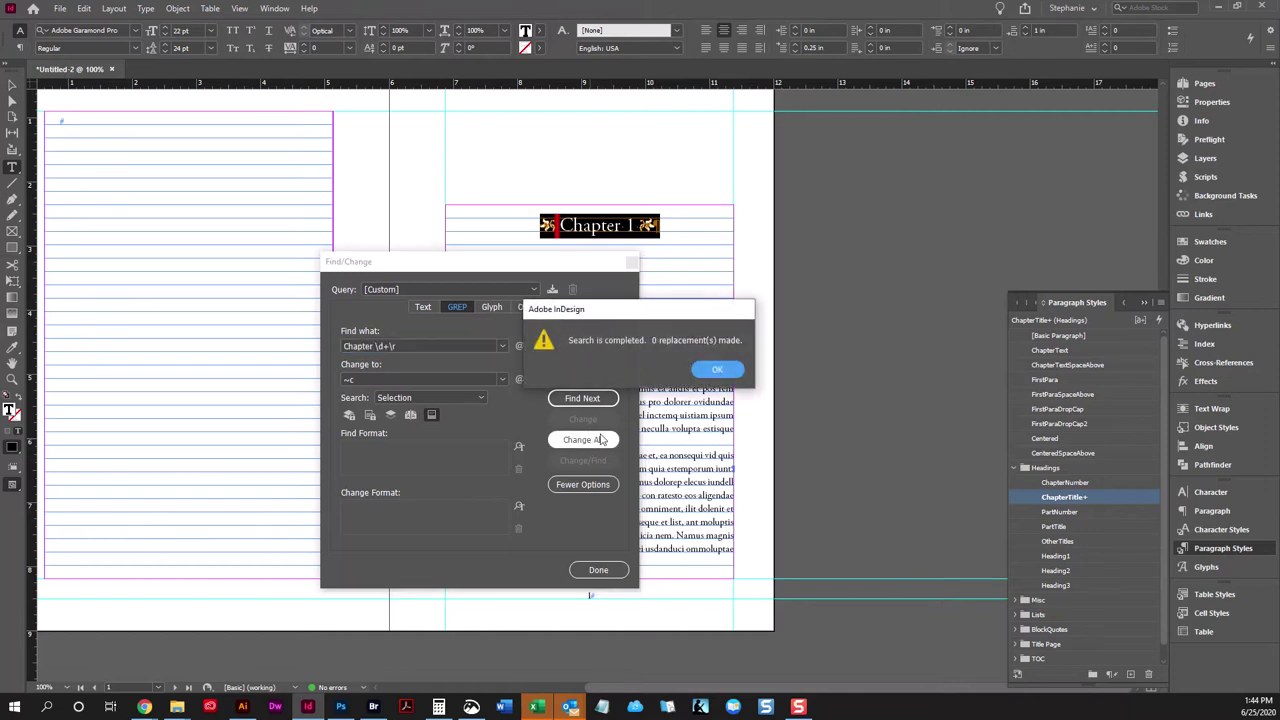
{"action": "left_click", "coordinate": [716, 370]}
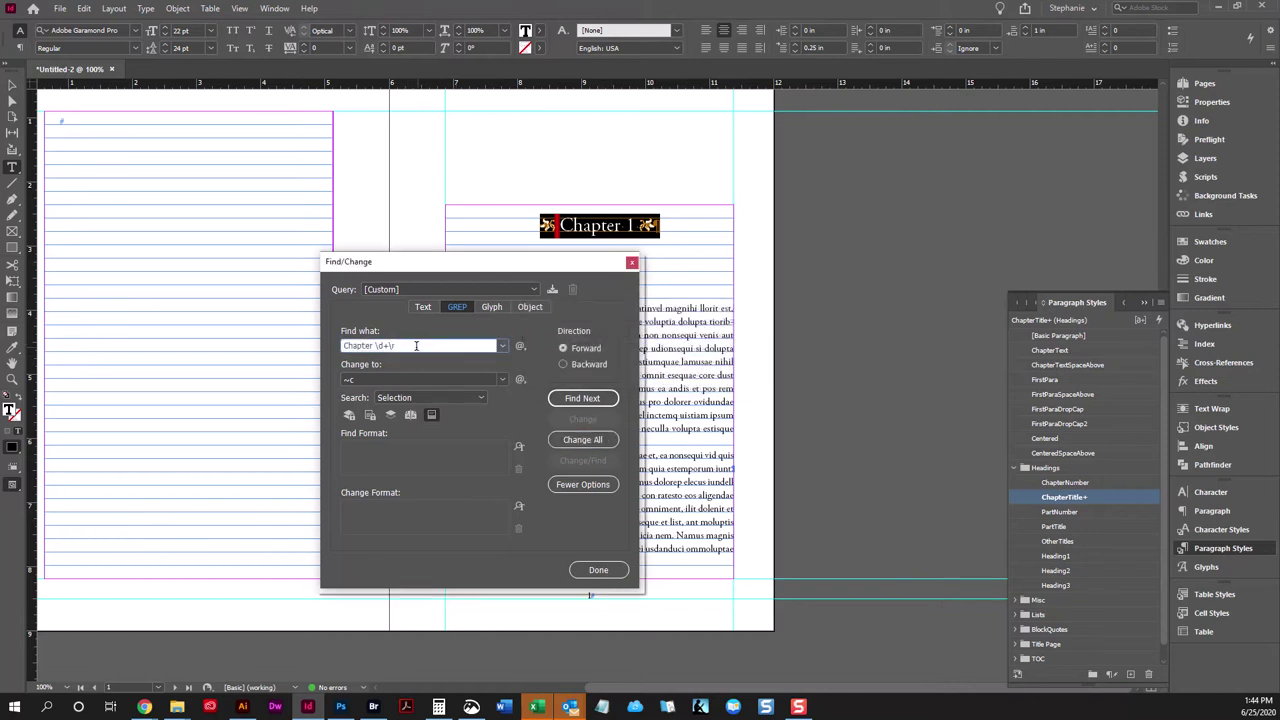
Shorten the pattern to 'Chapter \d\r' and run Change All again.
{"action": "key", "text": "BackSpace"}
{"action": "key", "text": "BackSpace"}
{"action": "key", "text": "BackSpace"}
{"action": "left_click", "coordinate": [522, 347]}
{"action": "left_click", "coordinate": [585, 368]}
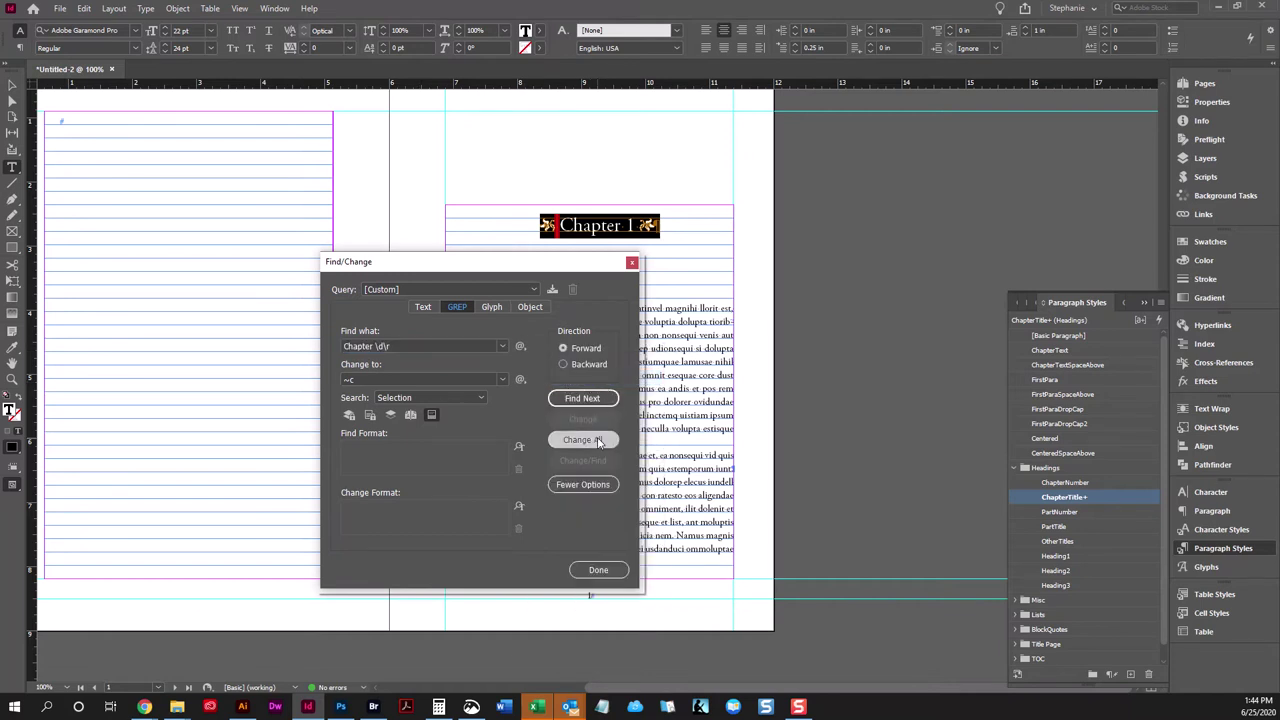
{"action": "left_click", "coordinate": [598, 441]}
{"action": "left_click", "coordinate": [711, 369]}
{"action": "left_click", "coordinate": [433, 345]}
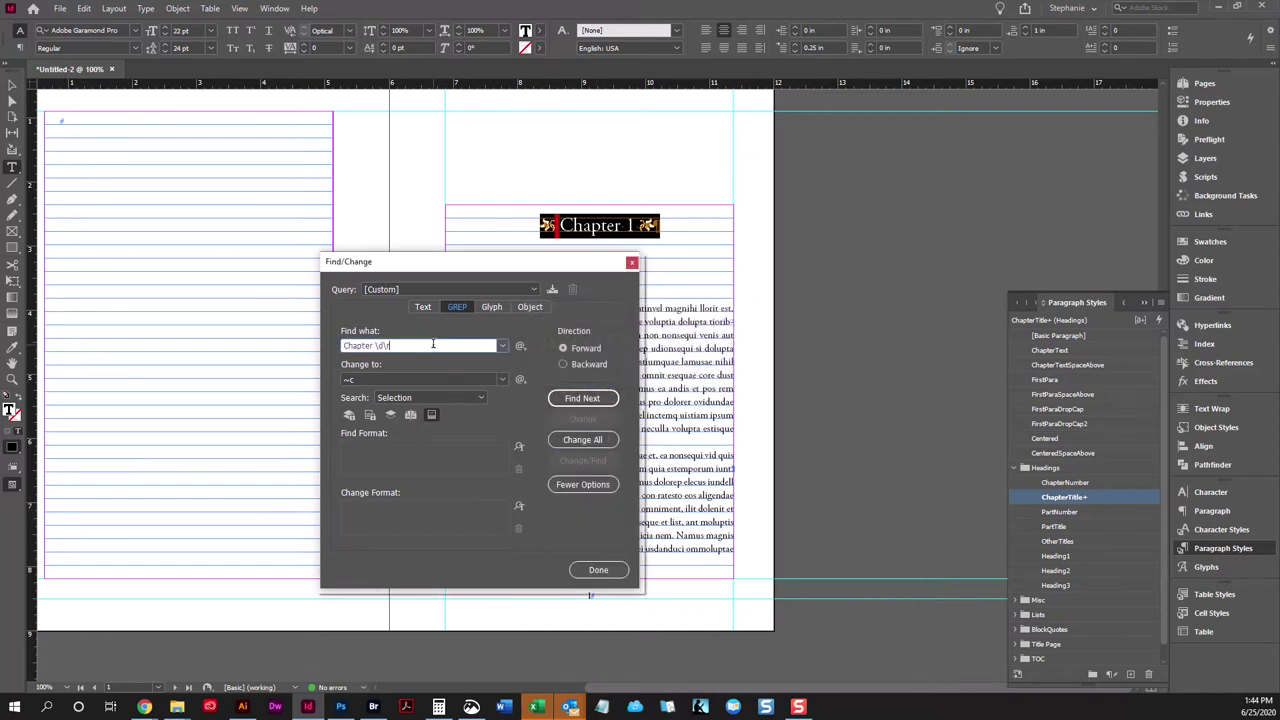
{"action": "left_click", "coordinate": [703, 369]}
Move the Find/Change window up and enter 'Chapter' as a plain Text search.
{"action": "scroll", "coordinate": [703, 369], "scroll_direction": "down", "scroll_amount": 5}
{"action": "scroll", "coordinate": [703, 369], "scroll_direction": "up", "scroll_amount": 3}
{"action": "scroll", "coordinate": [695, 369], "scroll_direction": "down", "scroll_amount": 5}
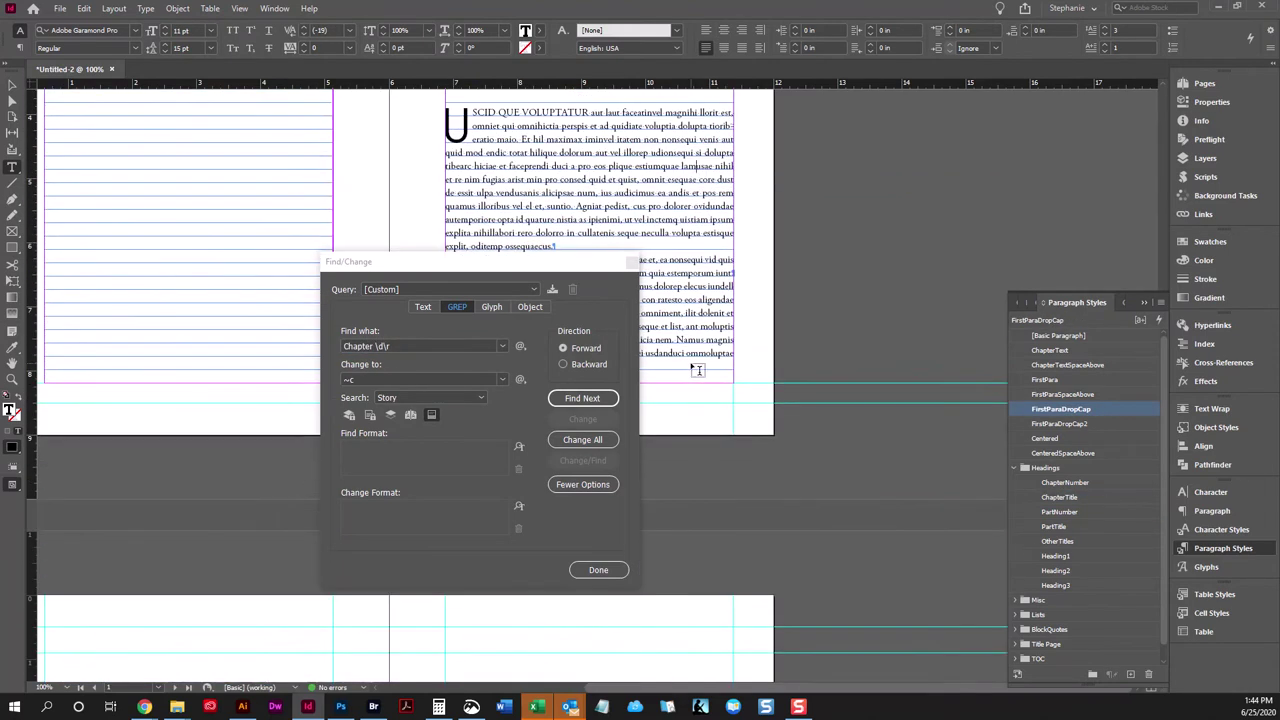
{"action": "scroll", "coordinate": [694, 367], "scroll_direction": "up", "scroll_amount": 3}
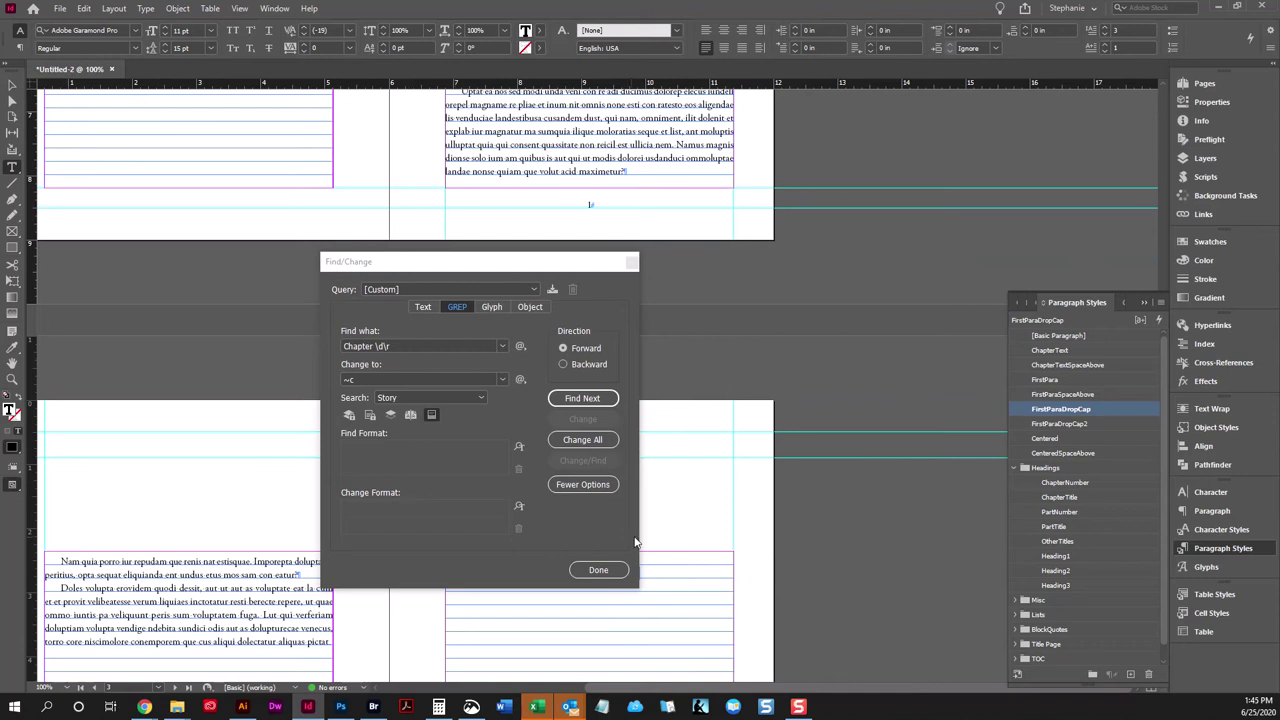
{"action": "left_click_drag", "start_coordinate": [557, 257], "coordinate": [567, 171]}
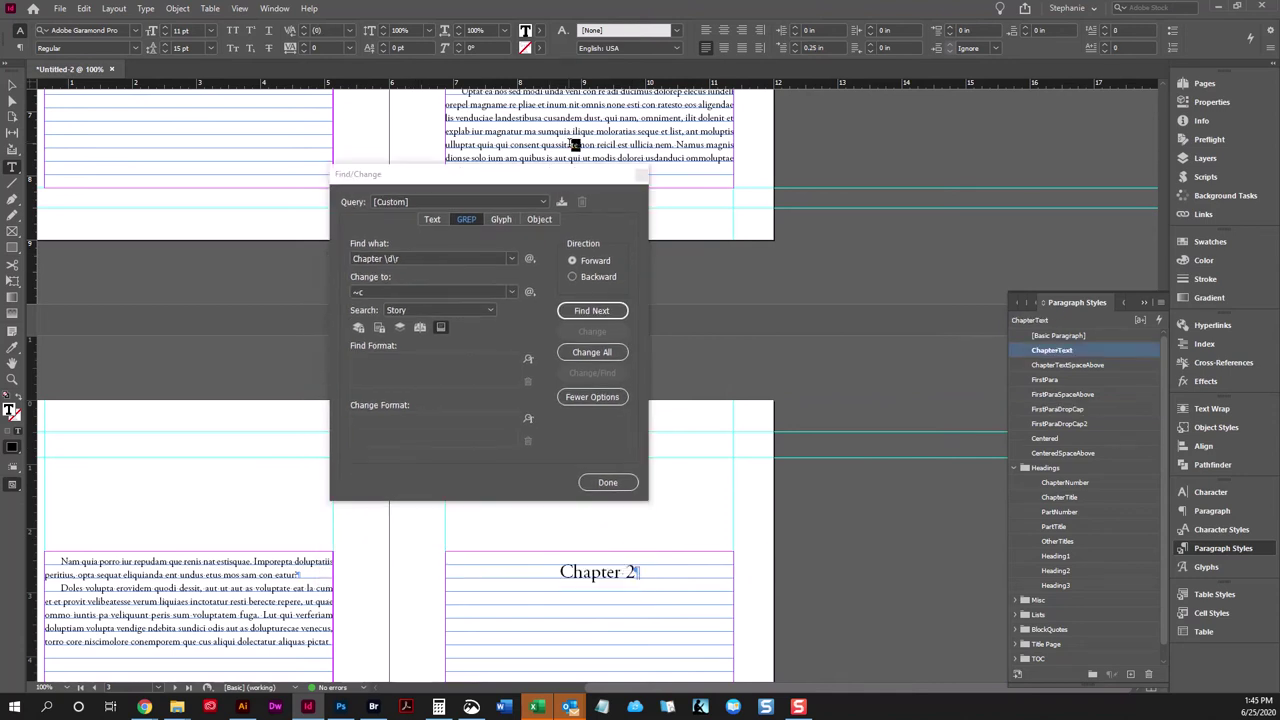
{"action": "left_click", "coordinate": [454, 257]}
{"action": "left_click", "coordinate": [432, 219]}
{"action": "left_click", "coordinate": [416, 257]}
{"action": "type", "text": "Chapter"}
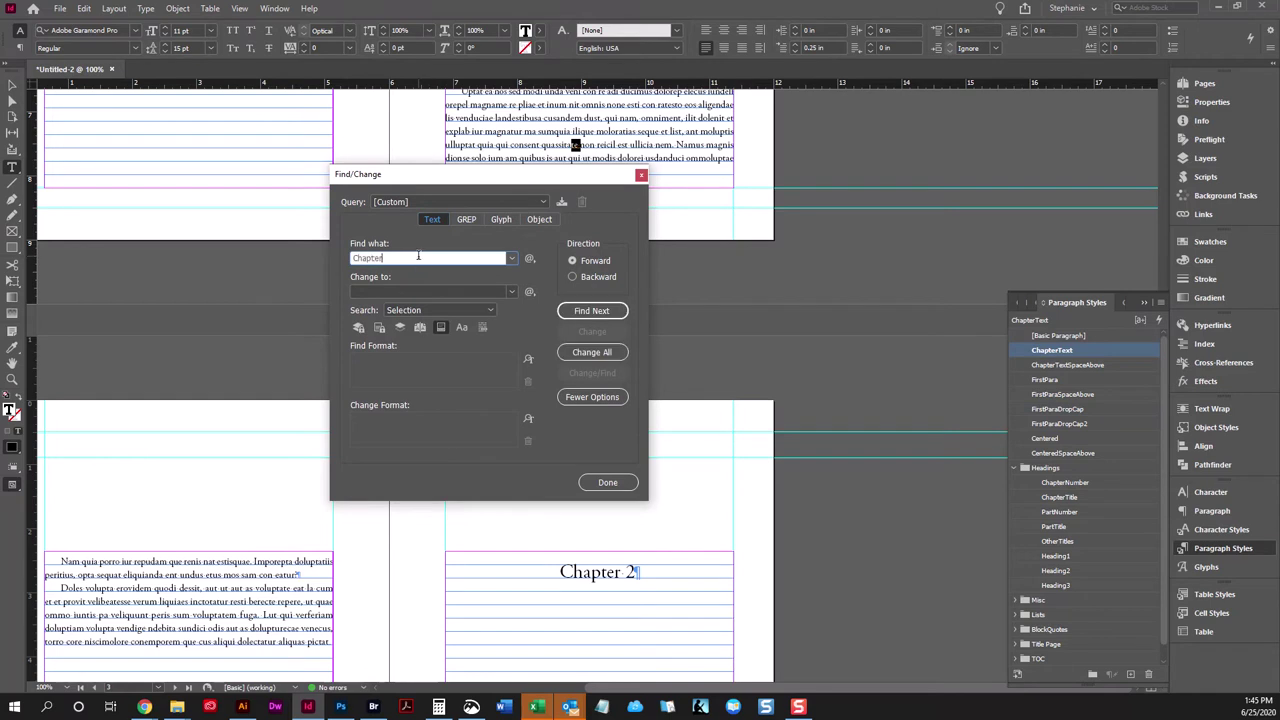
Find 'Chapter' across the story, then return to GREP and park the window top-left.
{"action": "left_click", "coordinate": [530, 259]}
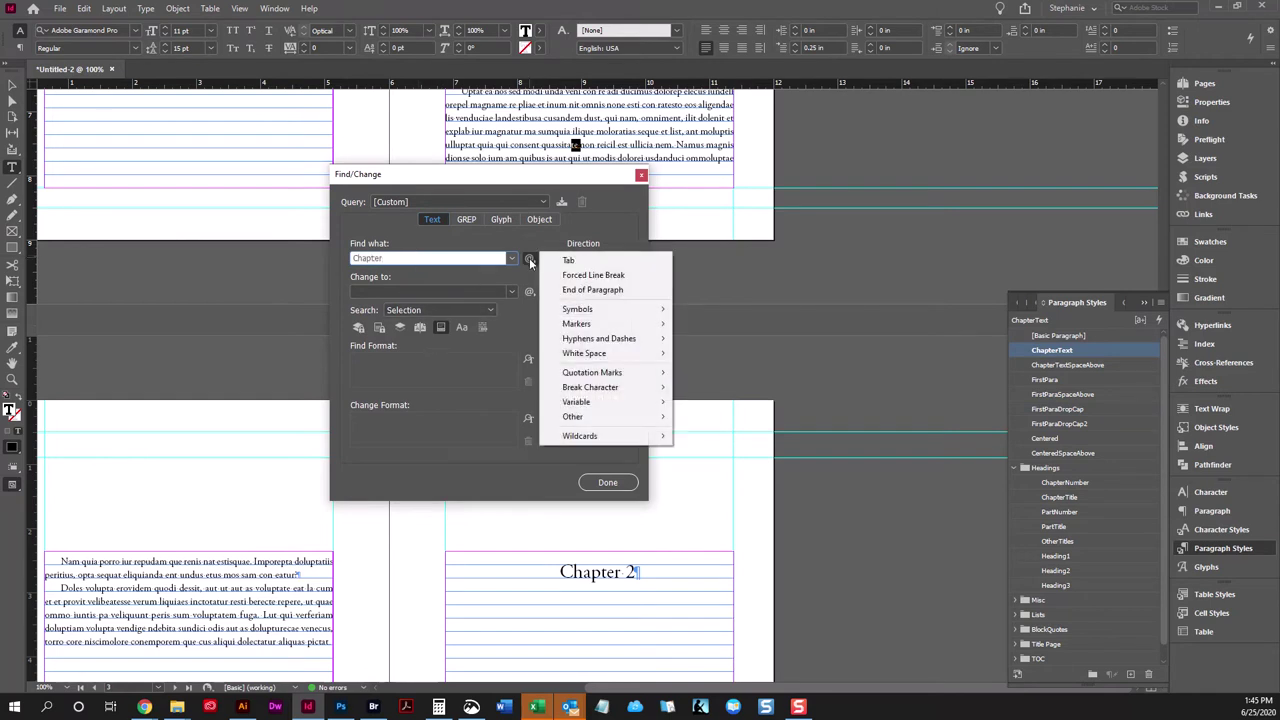
{"action": "left_click", "coordinate": [530, 259]}
{"action": "left_click", "coordinate": [592, 310]}
{"action": "left_click", "coordinate": [668, 369]}
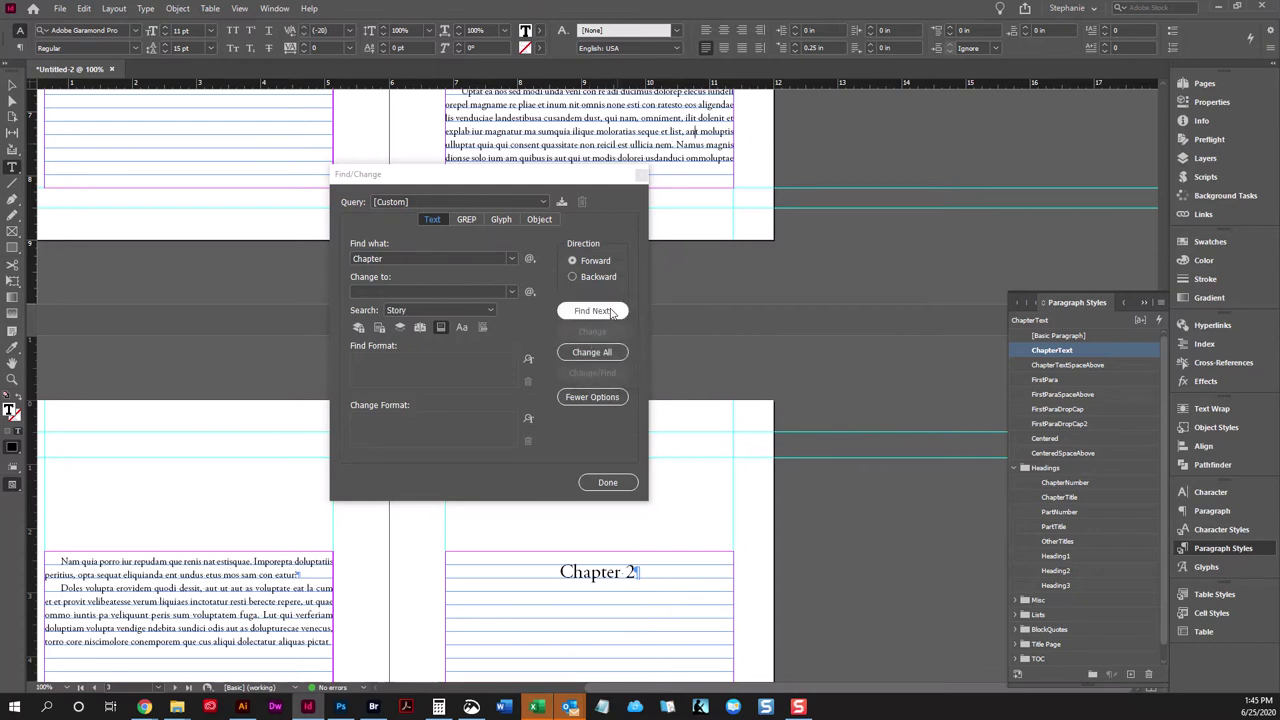
{"action": "left_click", "coordinate": [612, 311]}
{"action": "left_click", "coordinate": [466, 219]}
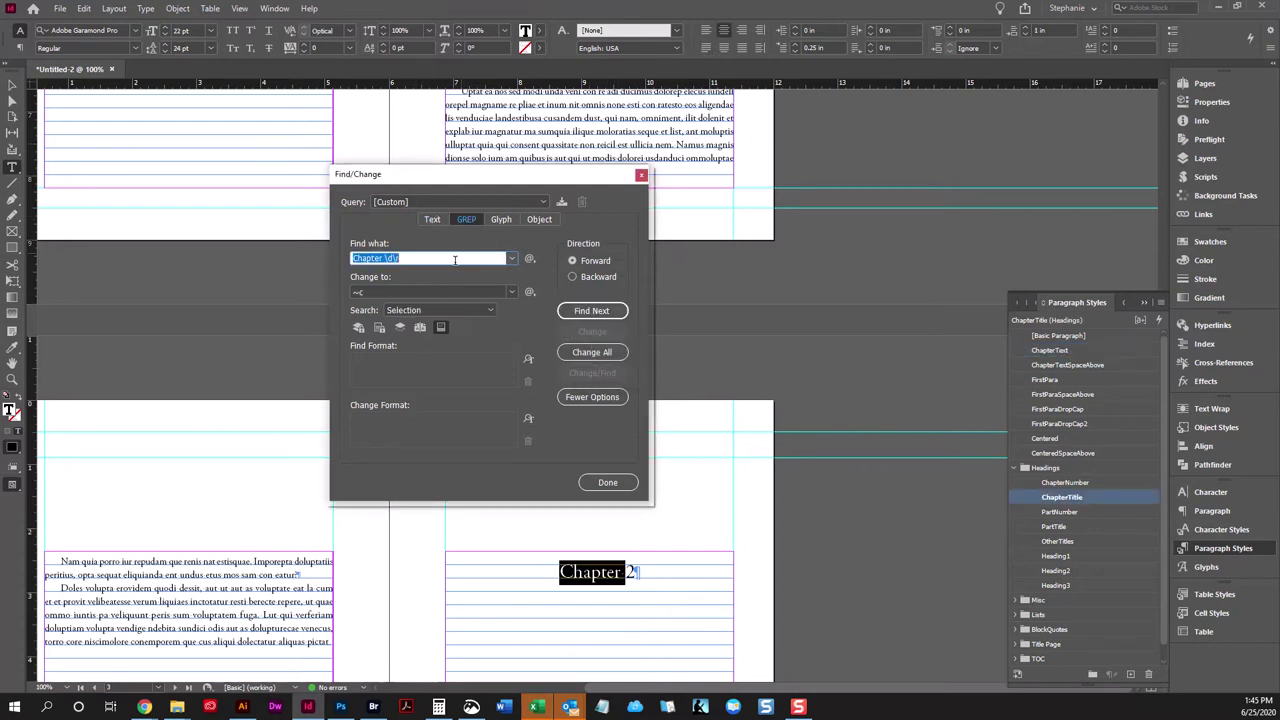
{"action": "left_click", "coordinate": [645, 131]}
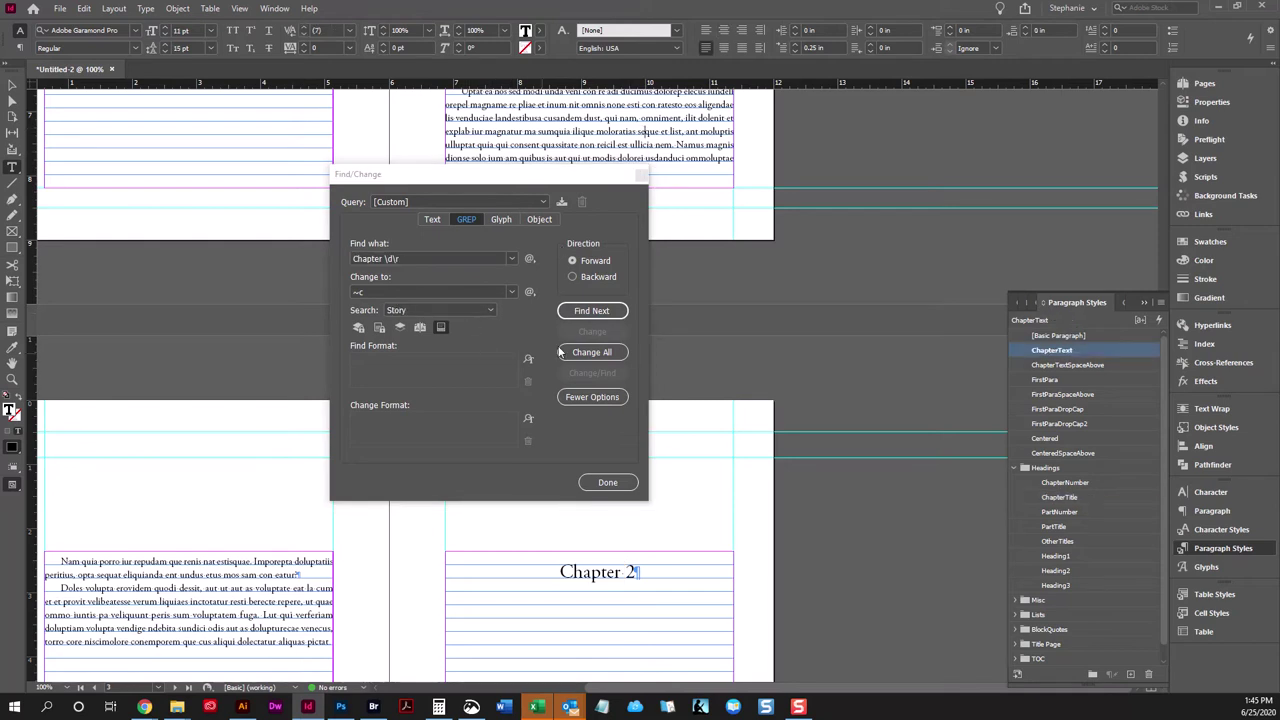
{"action": "left_click_drag", "start_coordinate": [561, 175], "coordinate": [355, 113]}
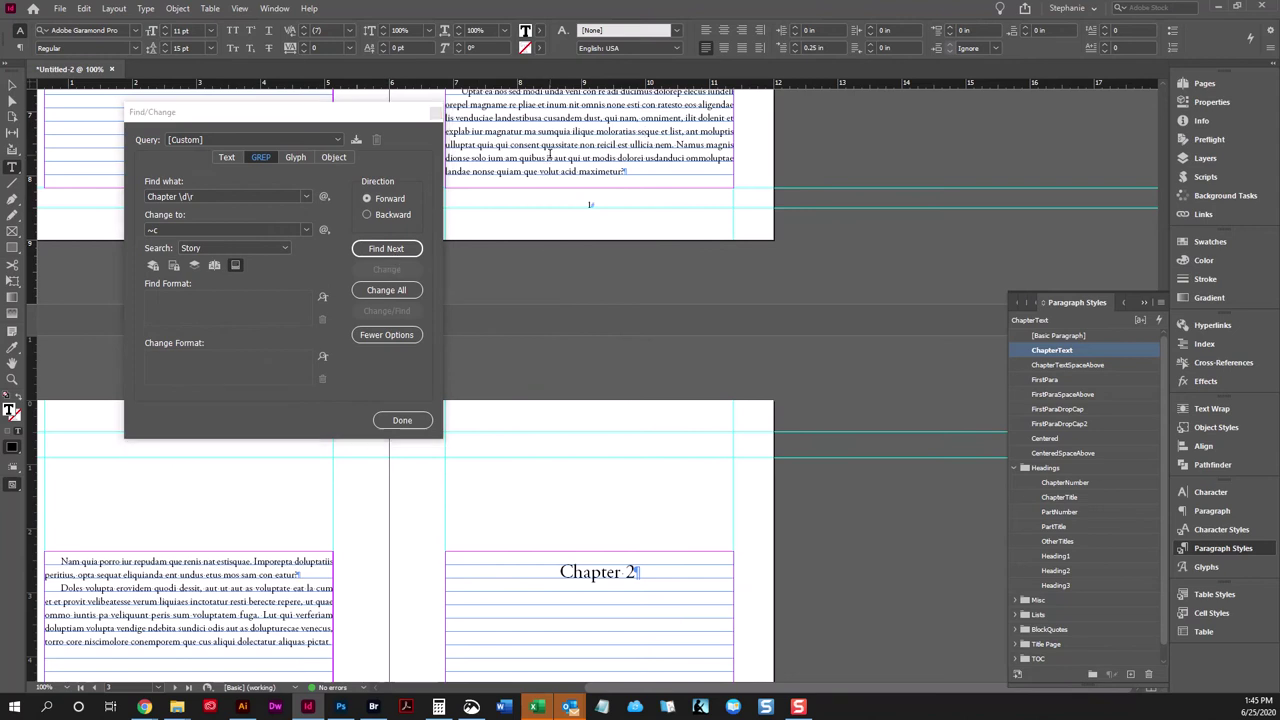
{"action": "scroll", "coordinate": [556, 165], "scroll_direction": "up", "scroll_amount": 5}
{"action": "scroll", "coordinate": [556, 165], "scroll_direction": "up", "scroll_amount": 4}
Find the next heading match and run Change All with ~C across the Story.
{"action": "left_click", "coordinate": [686, 272]}
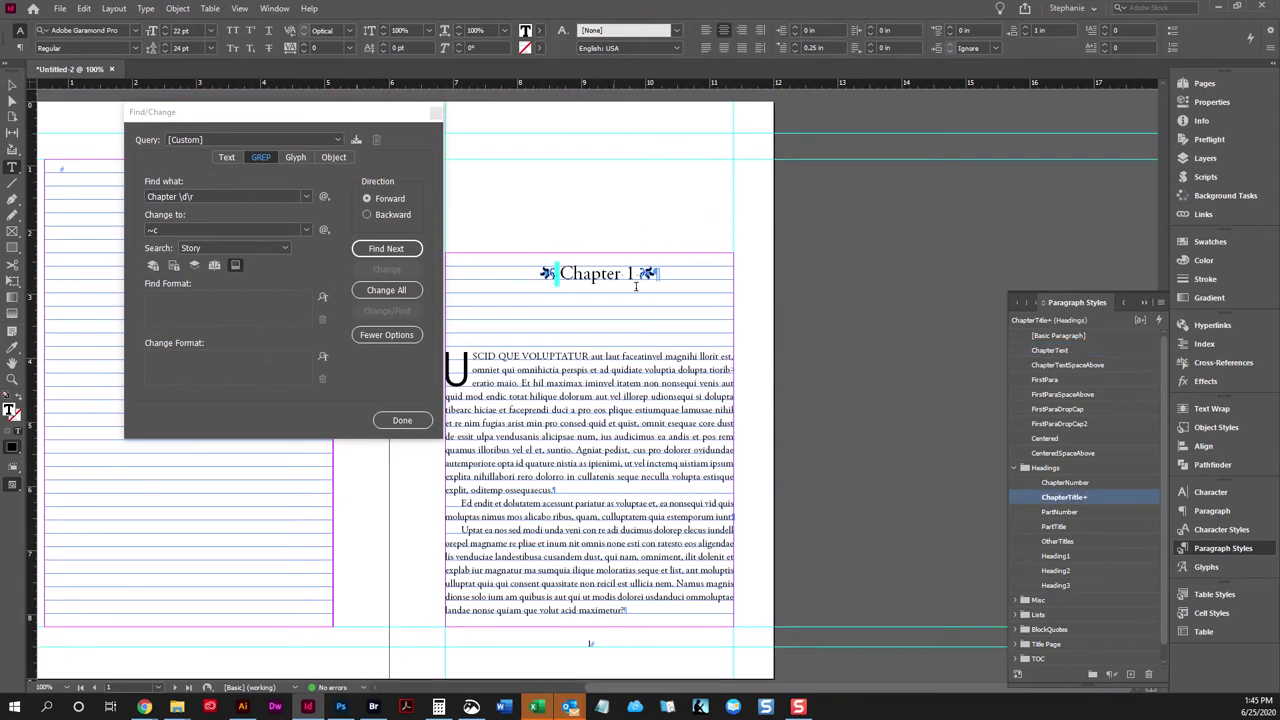
{"action": "left_click", "coordinate": [386, 249]}
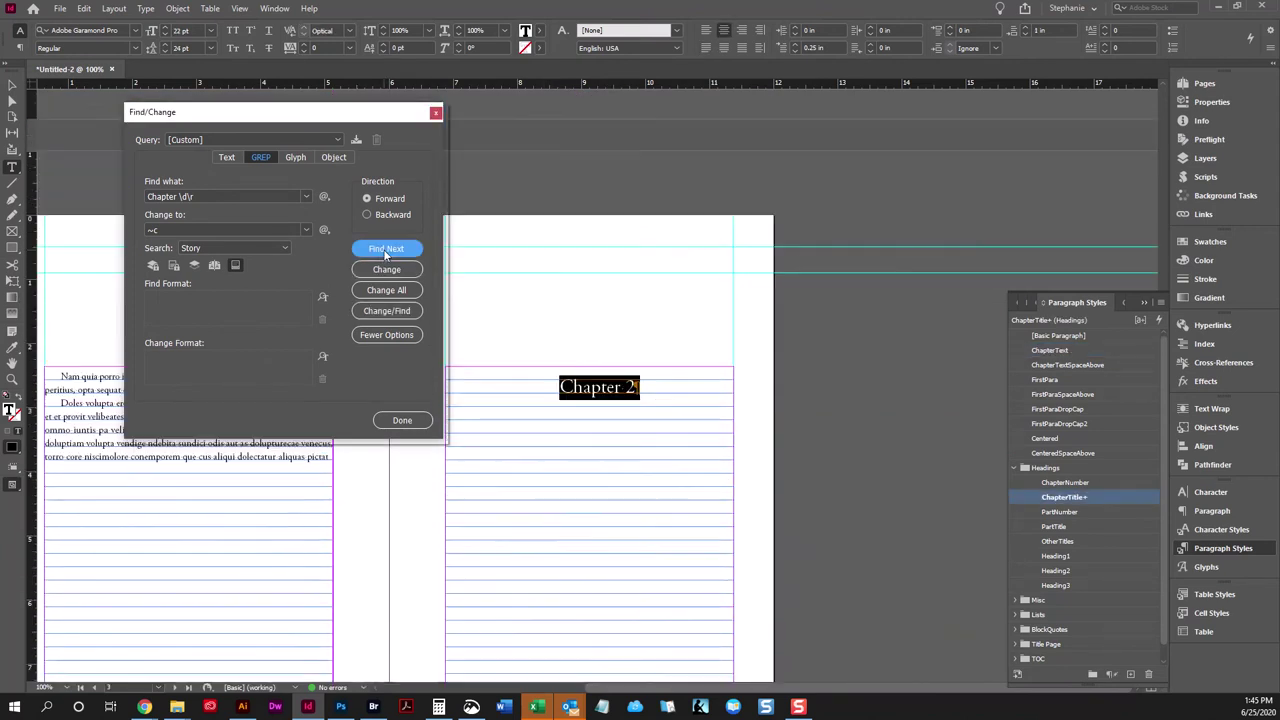
{"action": "left_click", "coordinate": [385, 290]}
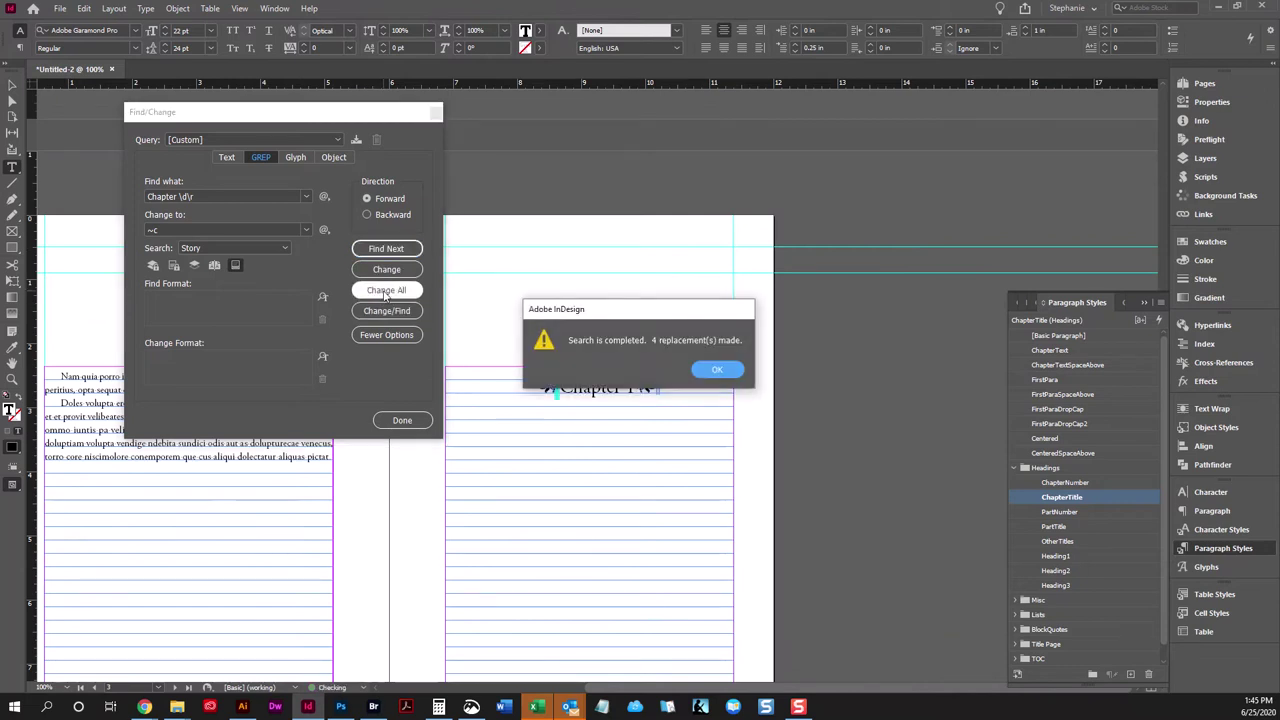
{"action": "left_click", "coordinate": [720, 369]}
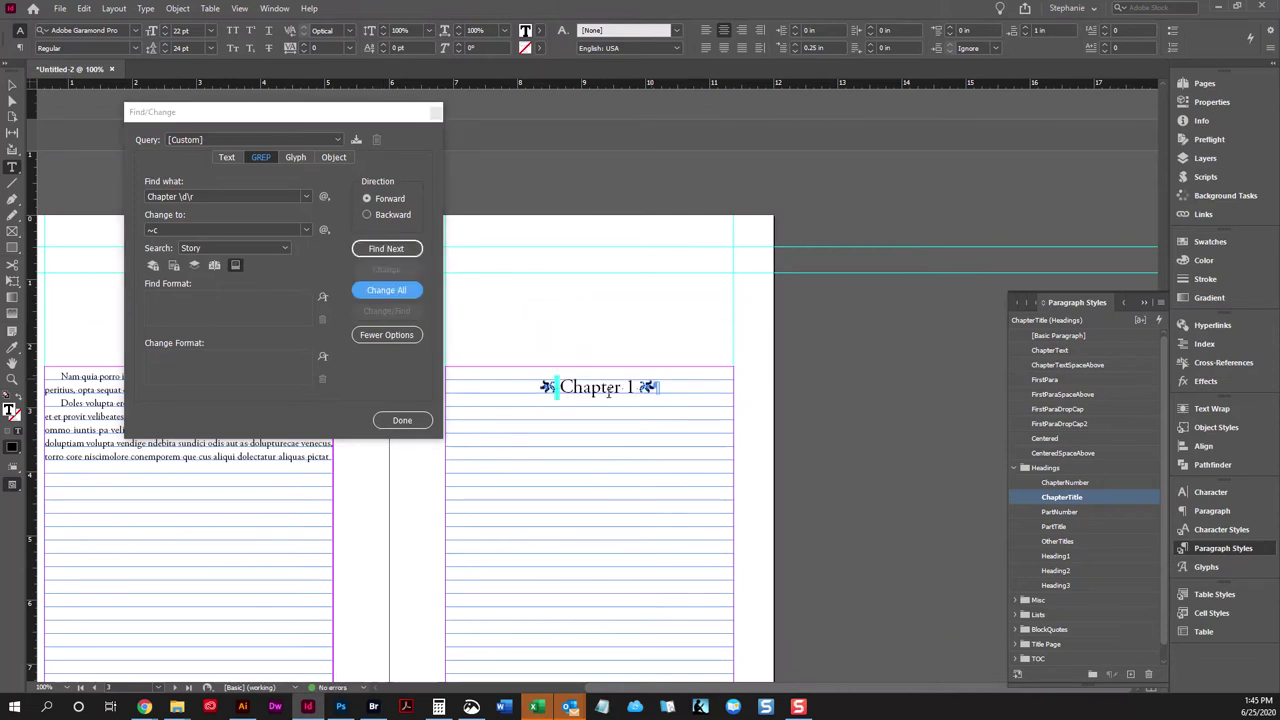
{"action": "left_click", "coordinate": [632, 388]}
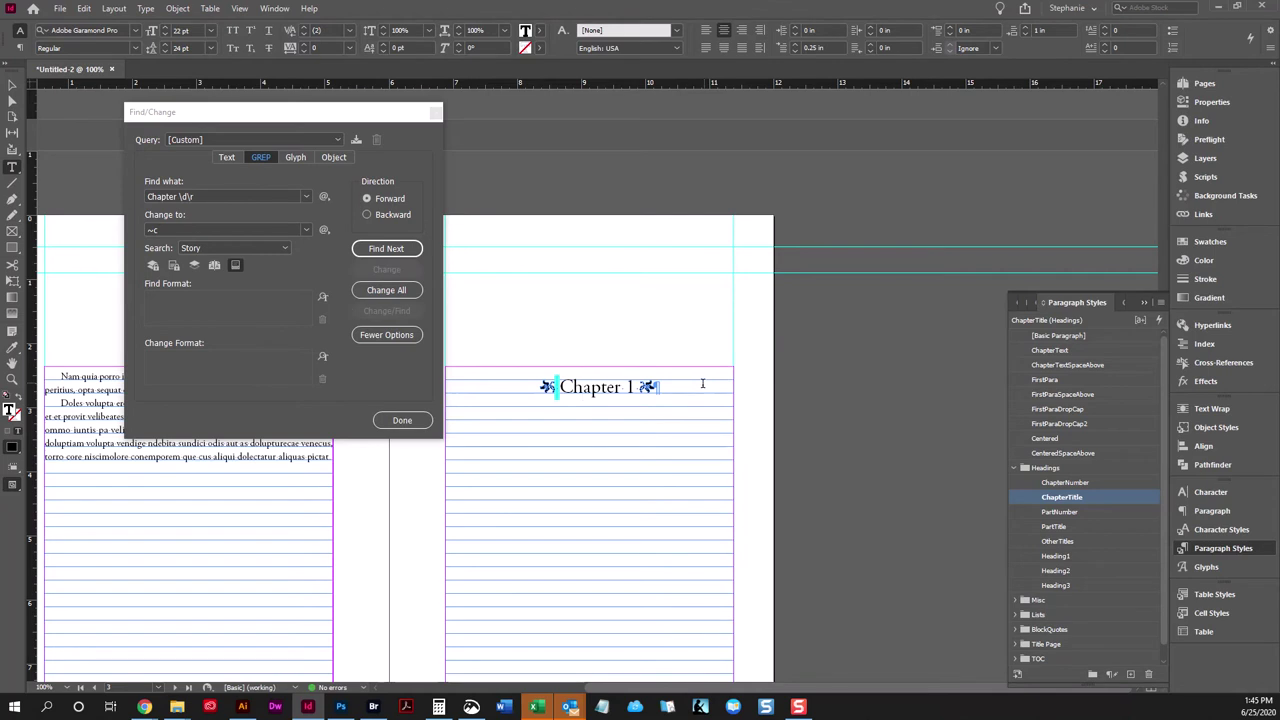
{"action": "scroll", "coordinate": [700, 388], "scroll_direction": "down", "scroll_amount": 10}
{"action": "scroll", "coordinate": [633, 489], "scroll_direction": "down", "scroll_amount": 10}
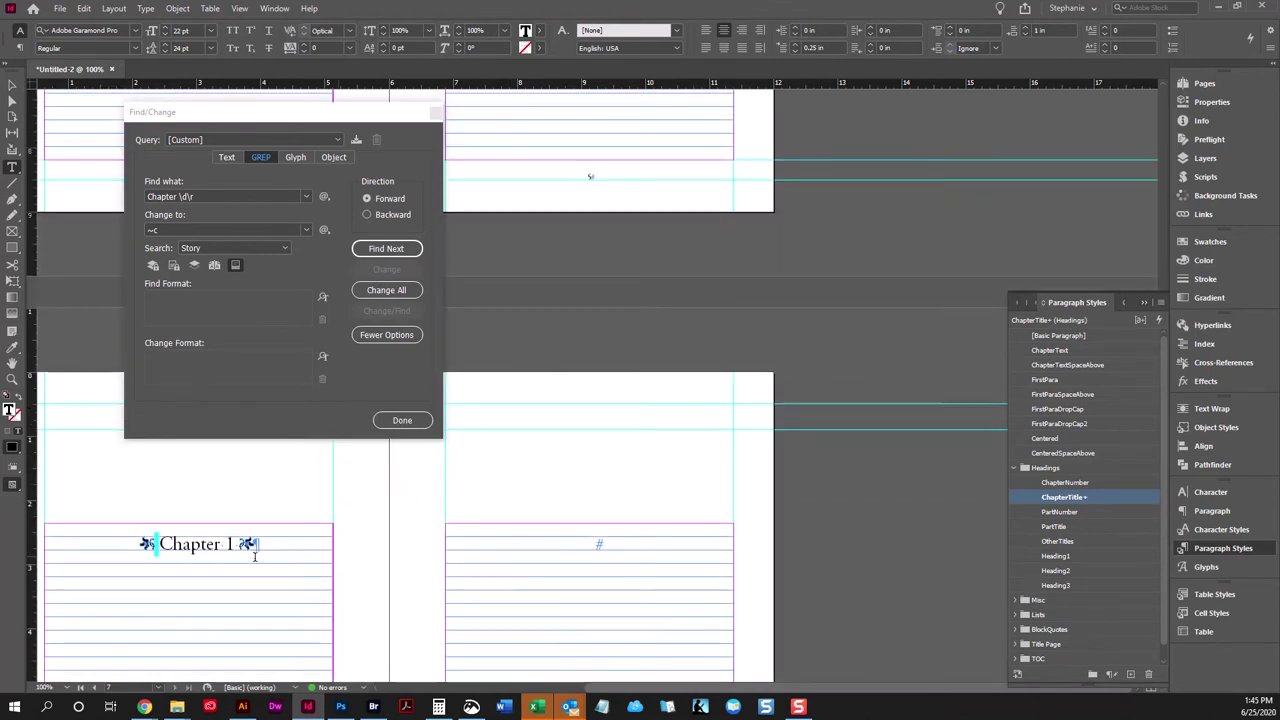
Step to the Chapter 2 match, return to Chapter 1, and edit the Find what pattern.
{"action": "key", "text": "ctrl+shift+a"}
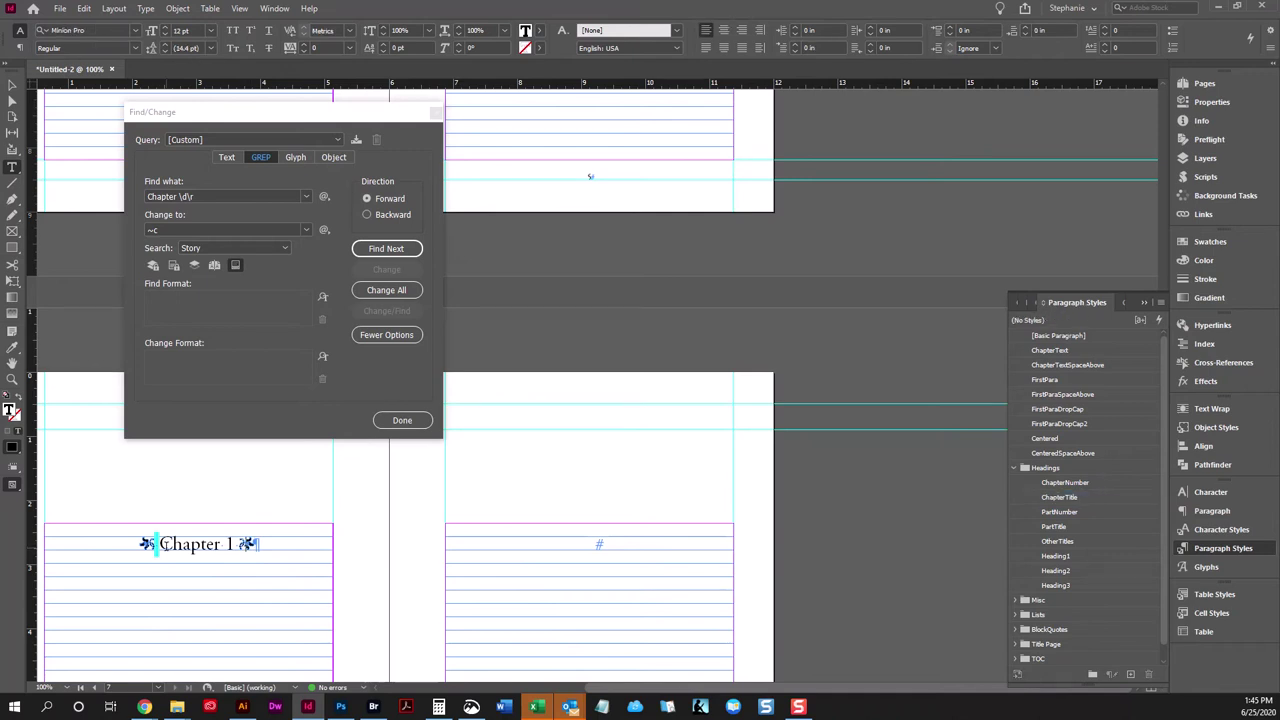
{"action": "double_click", "coordinate": [230, 544]}
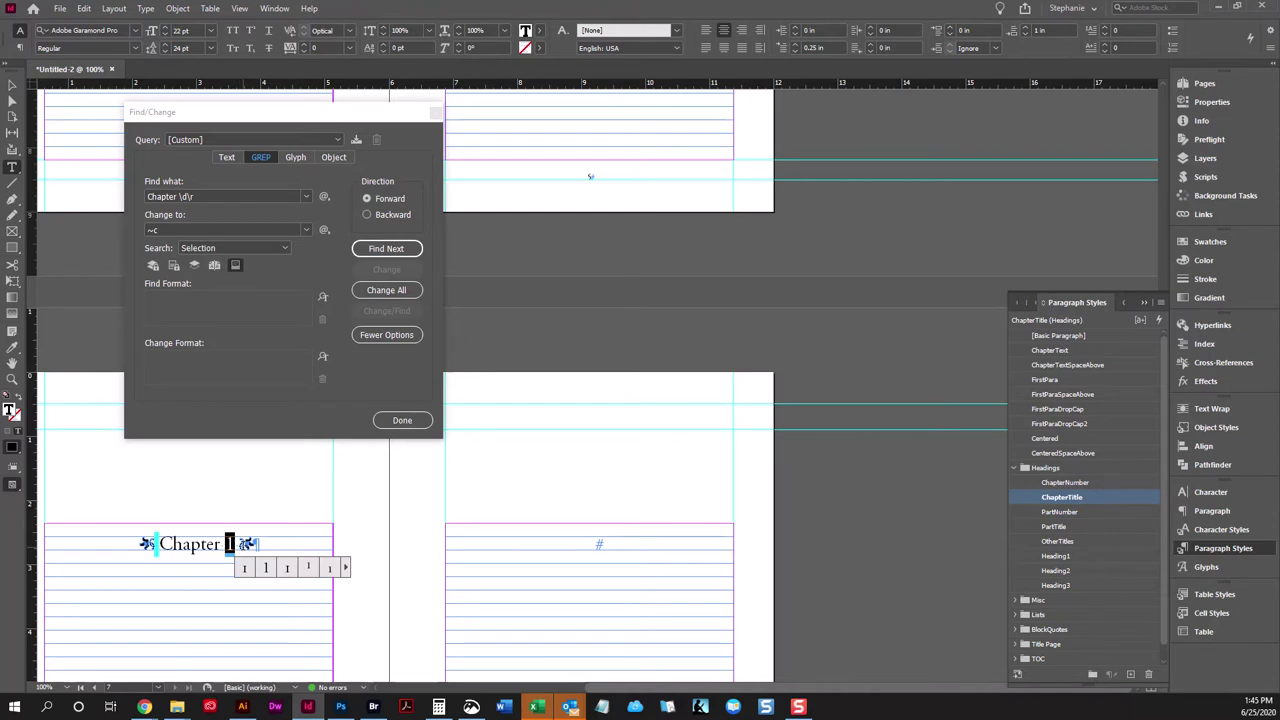
{"action": "scroll", "coordinate": [496, 270], "scroll_direction": "up", "scroll_amount": 5}
{"action": "key", "text": "Return"}
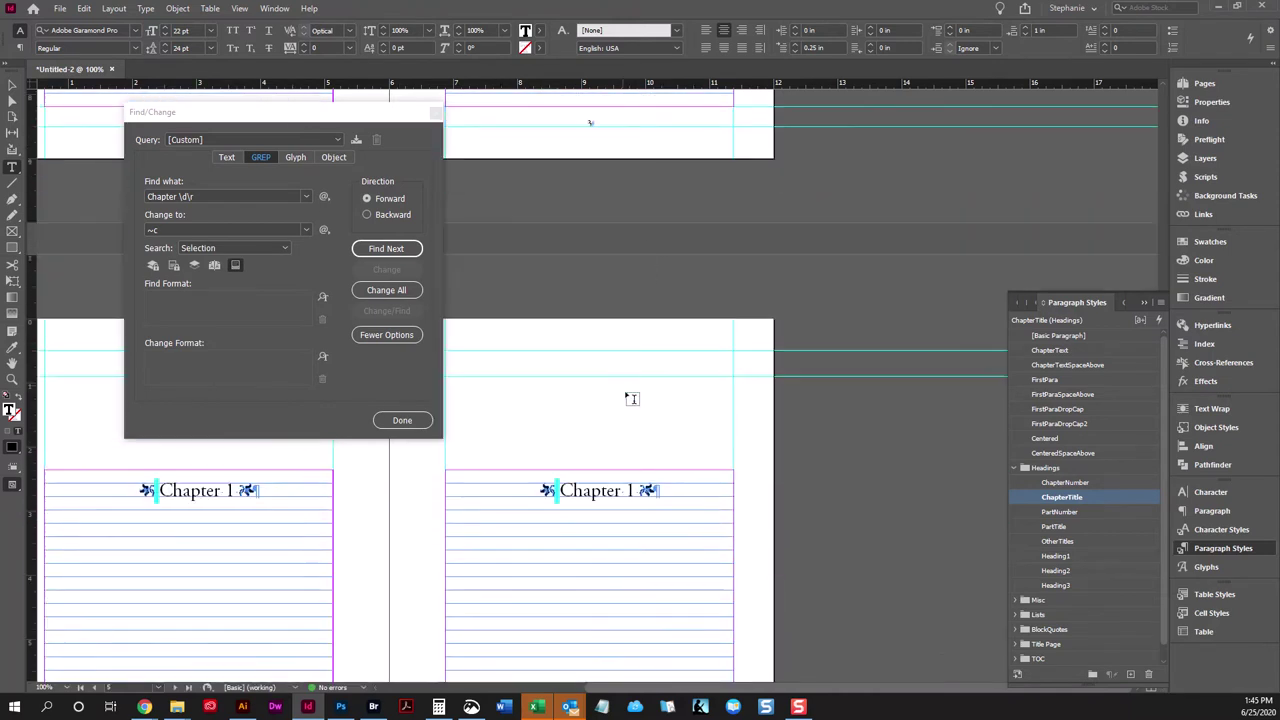
{"action": "scroll", "coordinate": [670, 476], "scroll_direction": "down", "scroll_amount": 10}
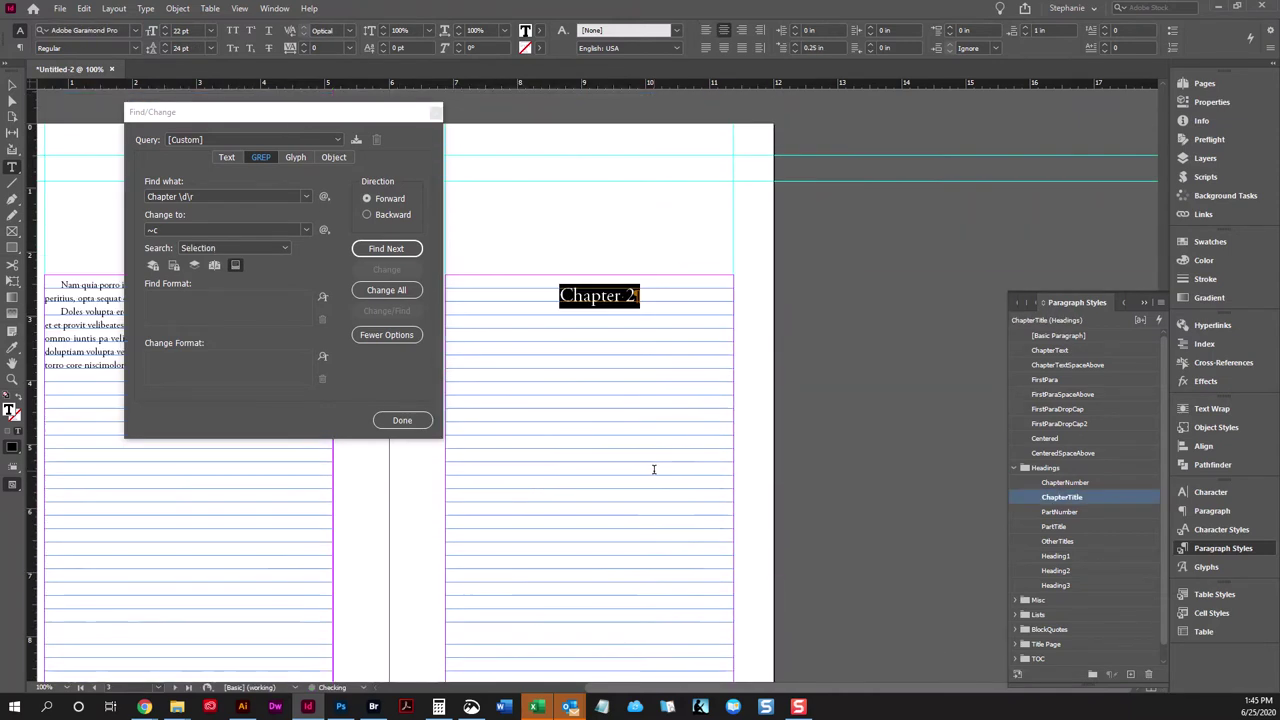
{"action": "scroll", "coordinate": [660, 473], "scroll_direction": "up", "scroll_amount": 10}
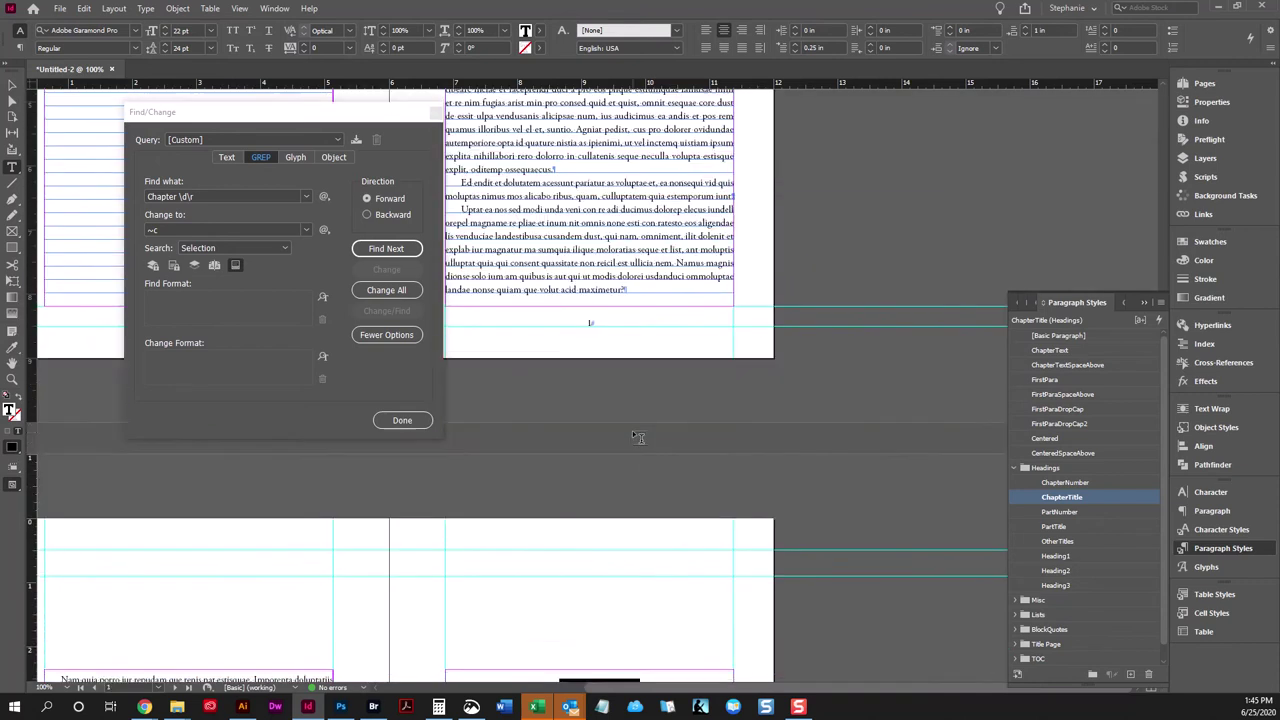
{"action": "left_click", "coordinate": [540, 432]}
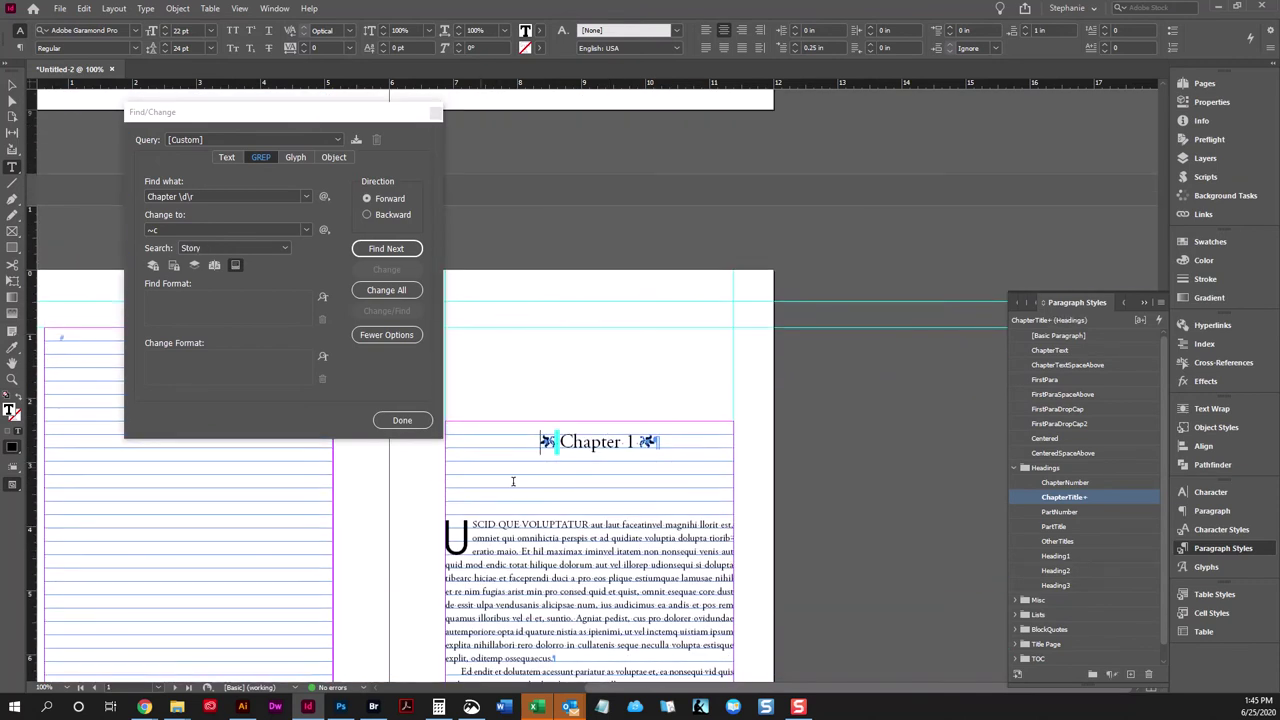
{"action": "left_click", "coordinate": [208, 195]}
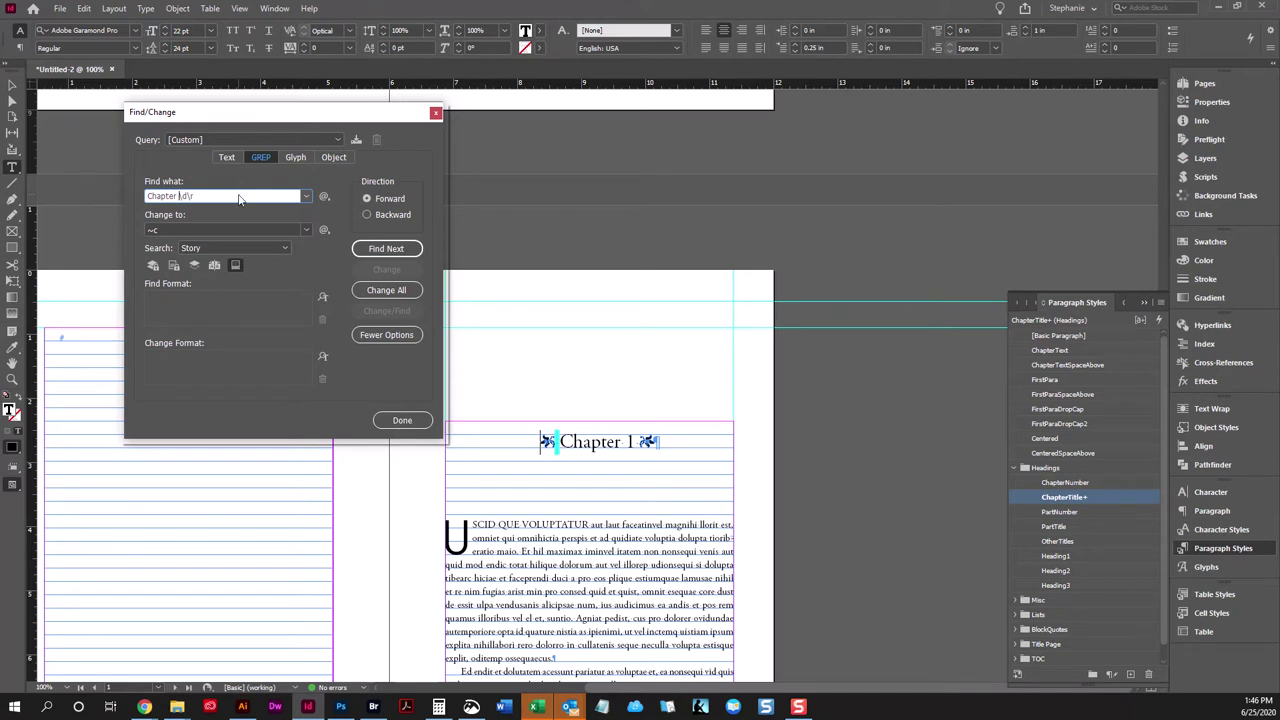
Change the search pattern to 'Chapter (\d)' and select the ornament before Chapter 1.
{"action": "type", "text": "("}
{"action": "key", "text": "BackSpace"}
{"action": "key", "text": "BackSpace"}
{"action": "left_click", "coordinate": [552, 445]}
{"action": "left_click_drag", "start_coordinate": [552, 445], "coordinate": [540, 445]}
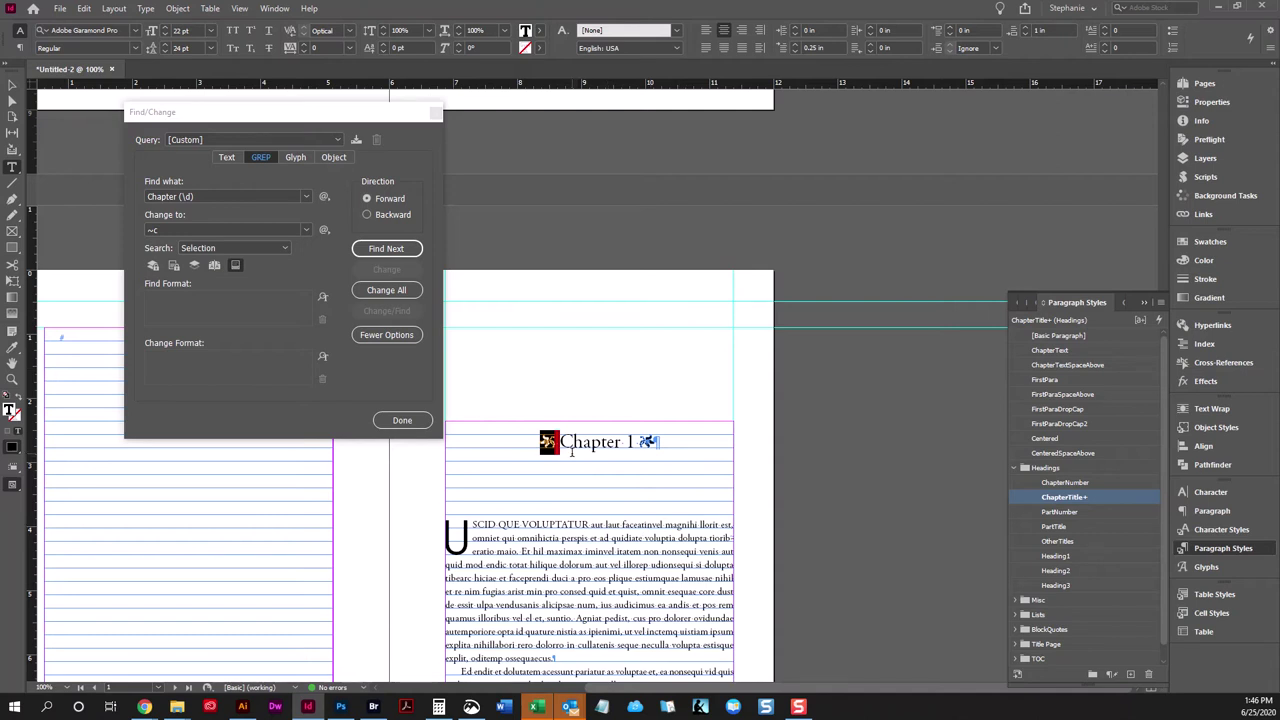
Set the replacement to '~c Chapter $1' using the Found 1 group.
{"action": "left_click", "coordinate": [180, 231]}
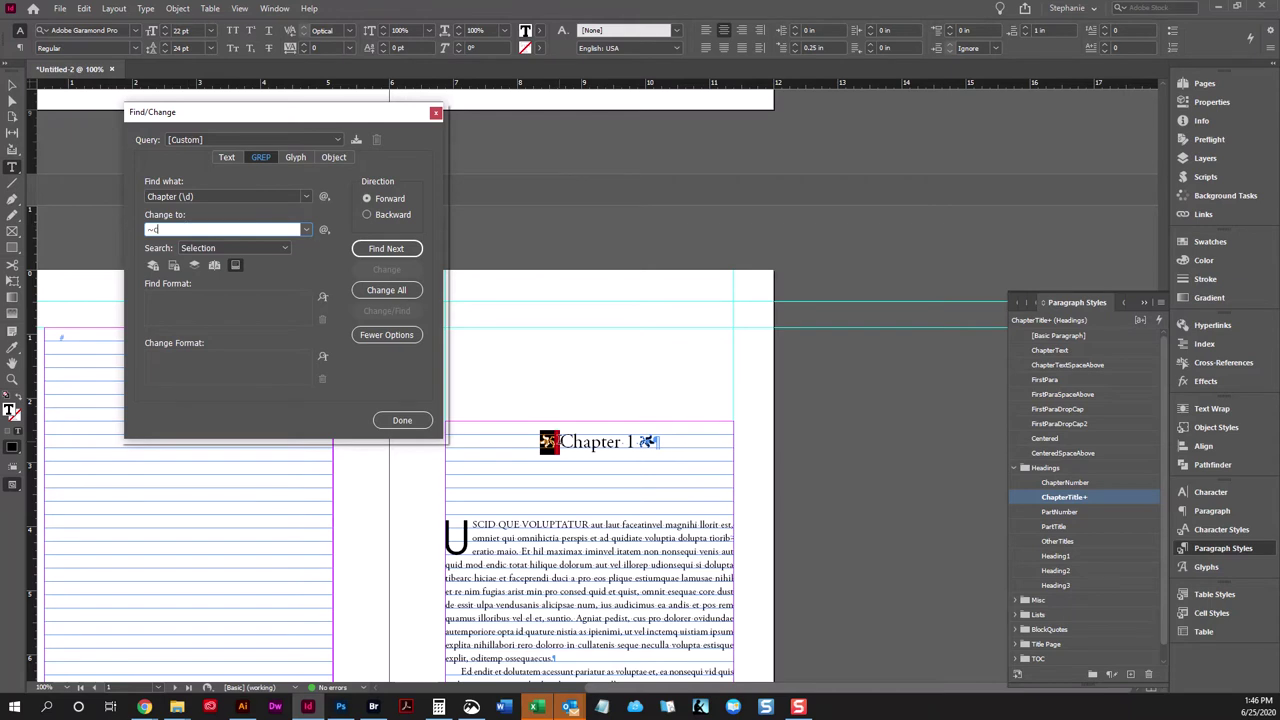
{"action": "type", "text": "~c Chapter"}
{"action": "left_click", "coordinate": [324, 230]}
{"action": "left_click", "coordinate": [324, 231]}
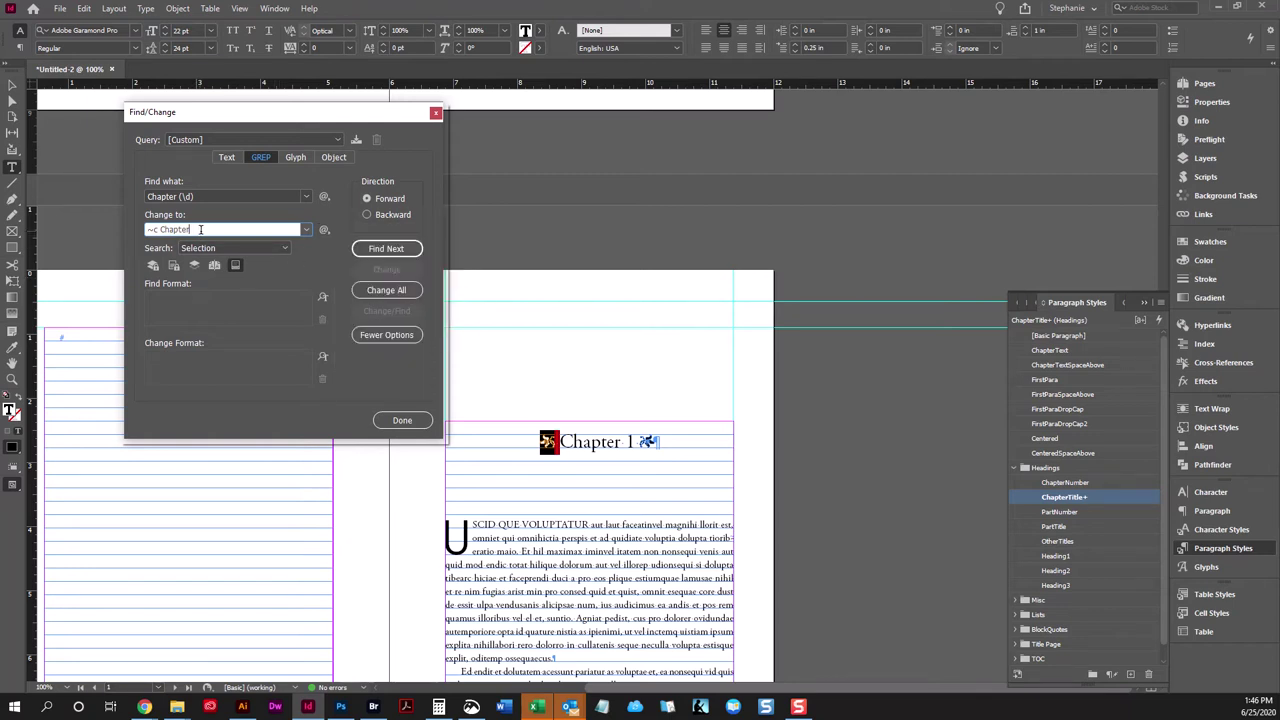
{"action": "left_click", "coordinate": [324, 231]}
{"action": "mouse_move", "coordinate": [387, 393]}
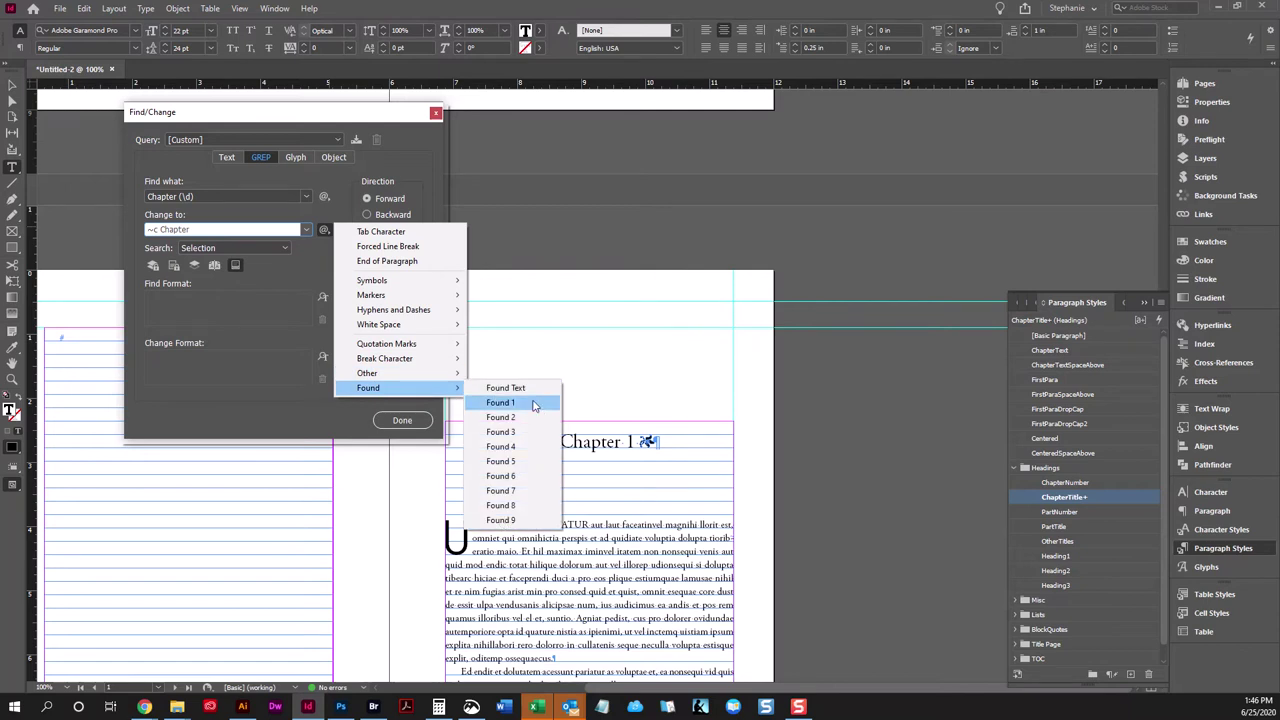
{"action": "left_click", "coordinate": [500, 402]}
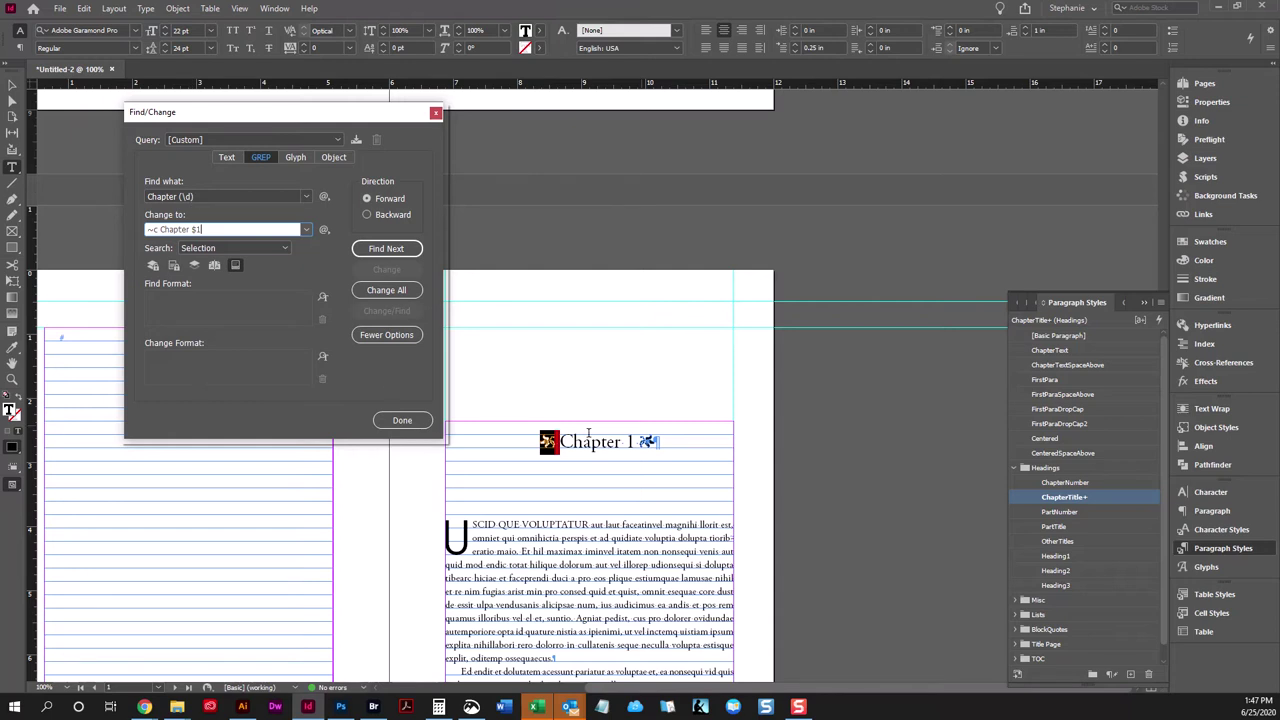
Replace the Chapter 2 match, then Change All to add ornaments to every chapter heading.
{"action": "left_click", "coordinate": [555, 443]}
{"action": "left_click", "coordinate": [405, 250]}
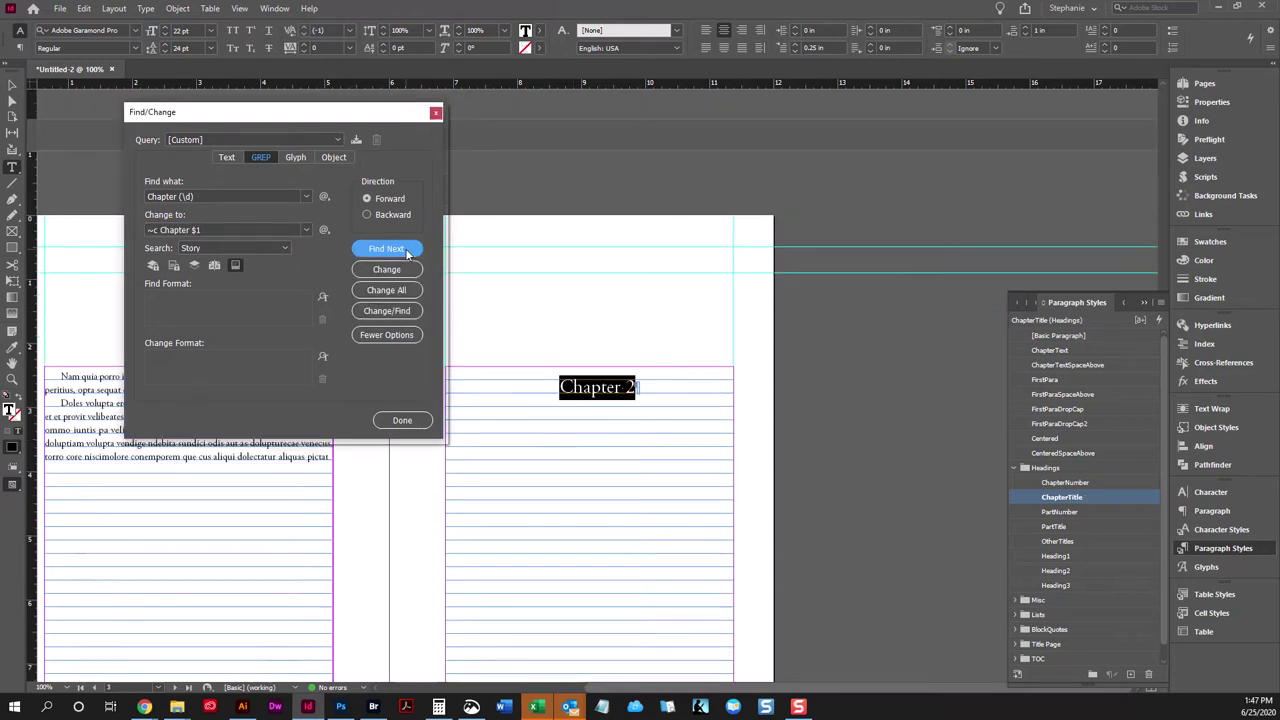
{"action": "left_click", "coordinate": [387, 271]}
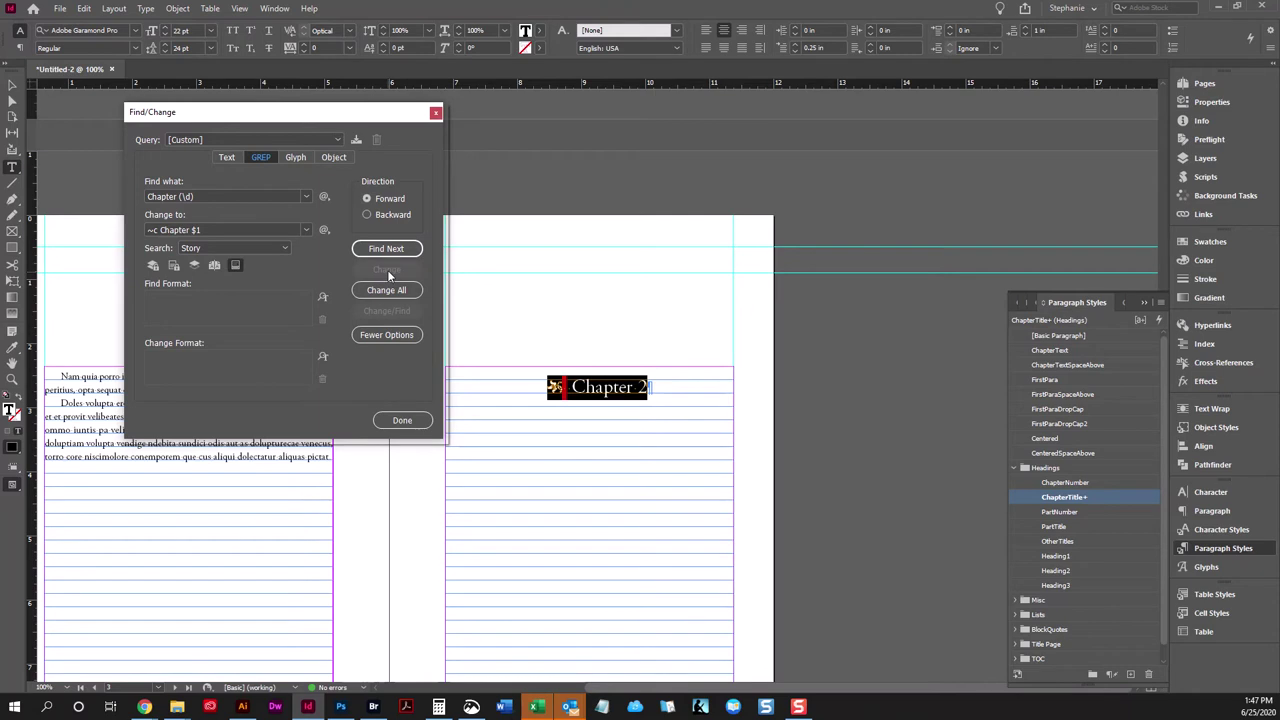
{"action": "left_click", "coordinate": [391, 291]}
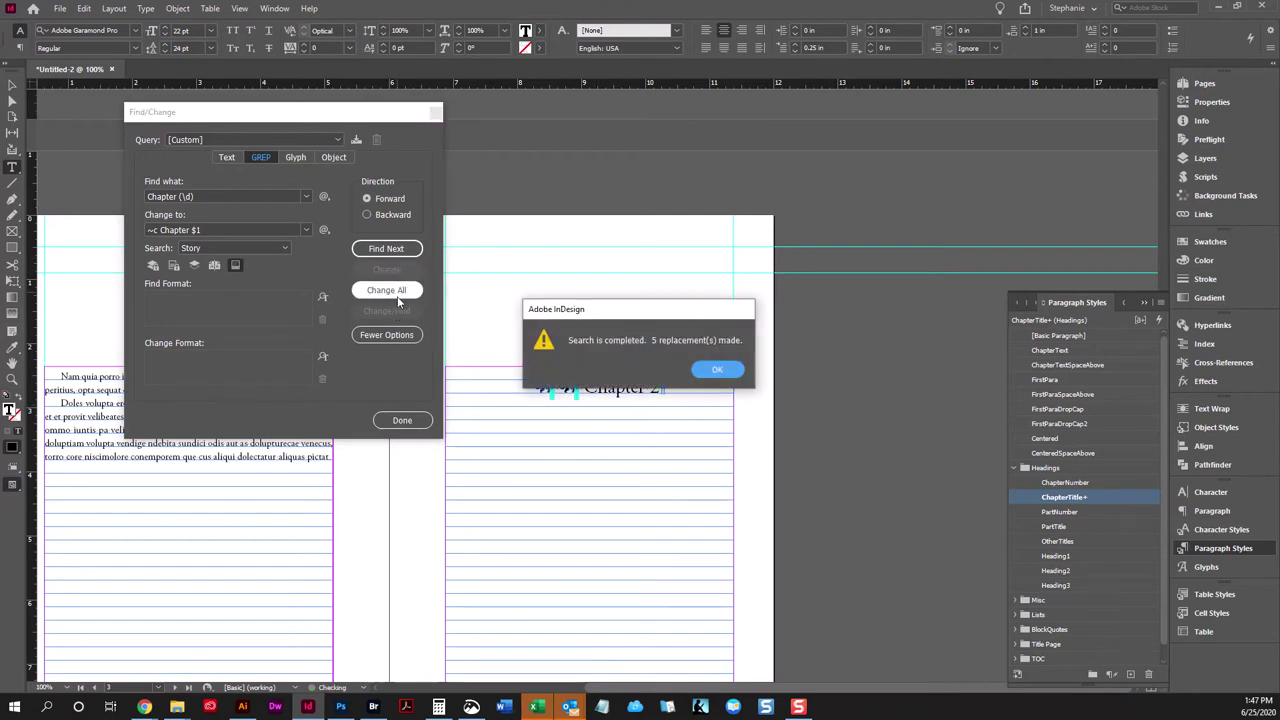
{"action": "left_click", "coordinate": [716, 374]}
Delete the duplicate ornament before Chapter 2 and select the ornament after Chapter 1.
{"action": "left_click", "coordinate": [585, 366]}
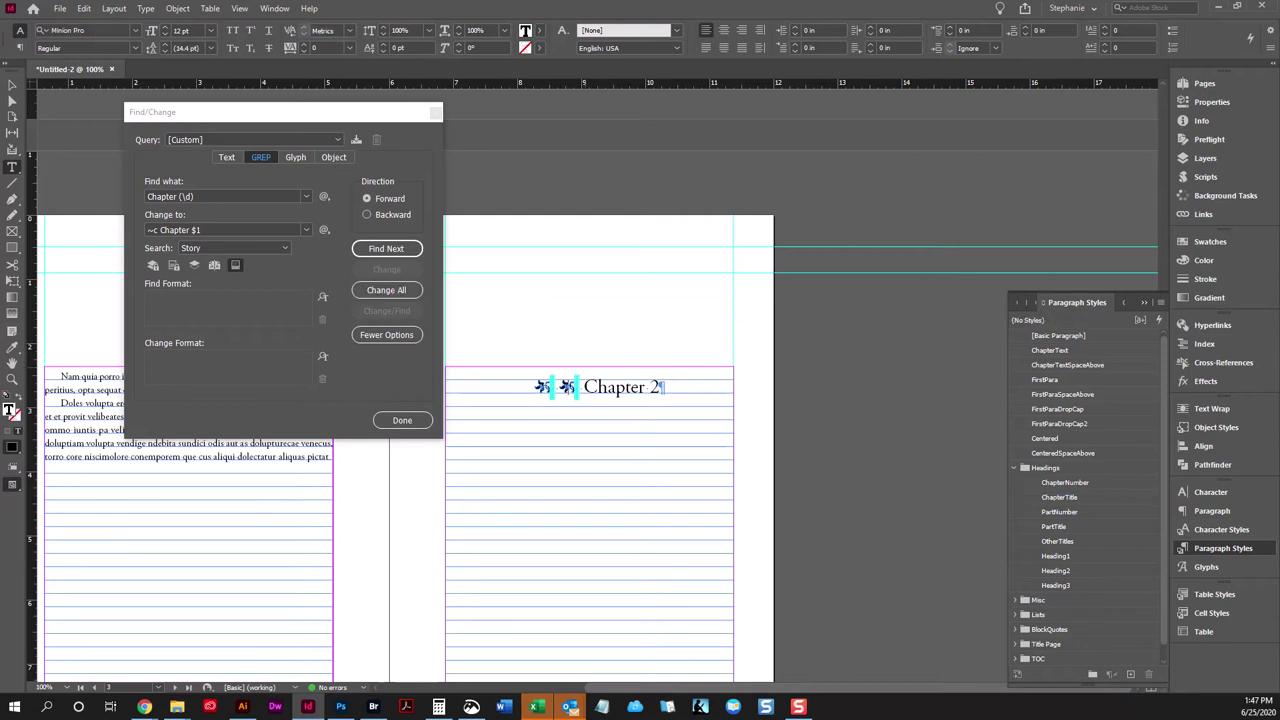
{"action": "left_click_drag", "start_coordinate": [584, 387], "coordinate": [560, 387]}
{"action": "key", "text": "BackSpace"}
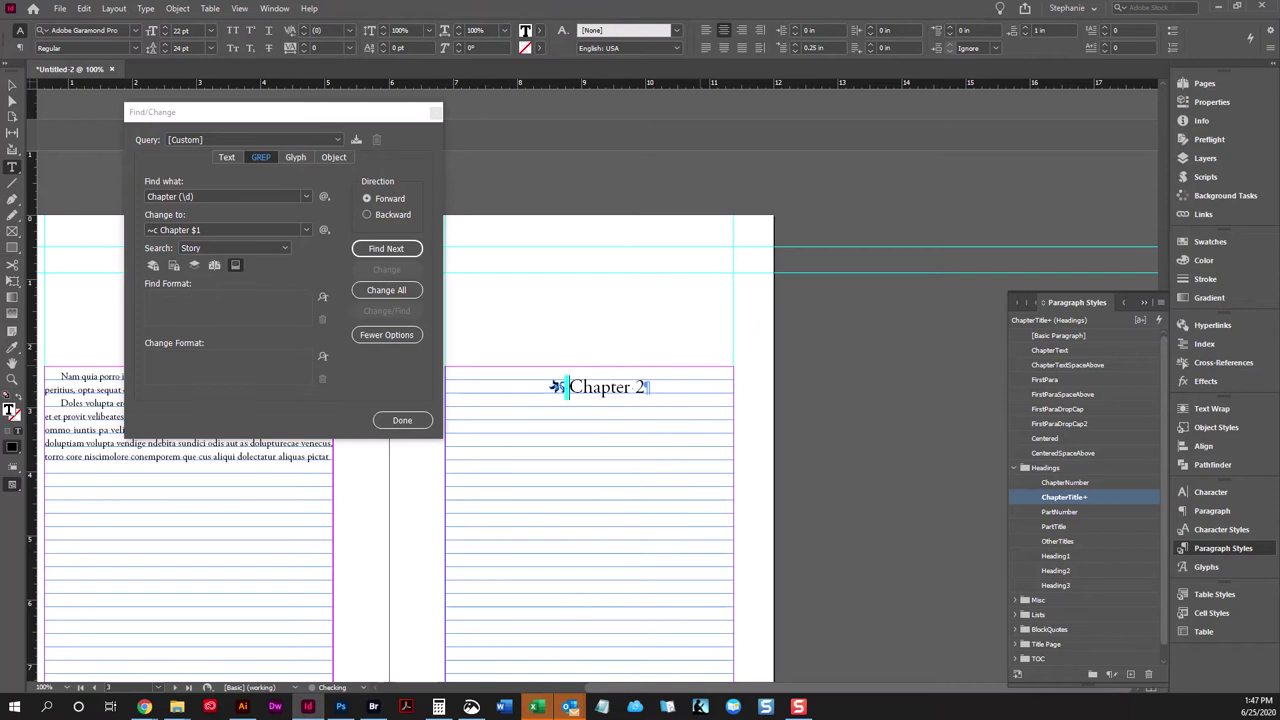
{"action": "scroll", "coordinate": [730, 393], "scroll_direction": "down", "scroll_amount": 5}
{"action": "scroll", "coordinate": [730, 393], "scroll_direction": "down", "scroll_amount": 5}
{"action": "scroll", "coordinate": [581, 397], "scroll_direction": "up", "scroll_amount": 10}
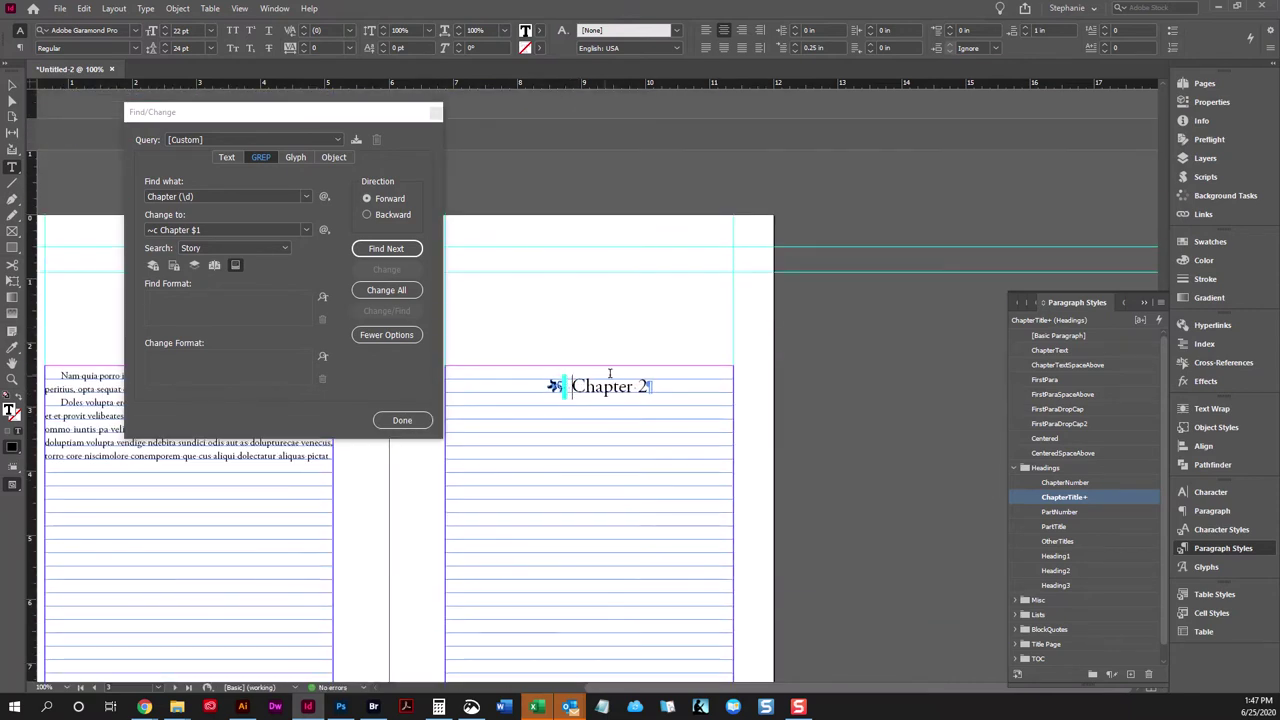
{"action": "left_click", "coordinate": [647, 386]}
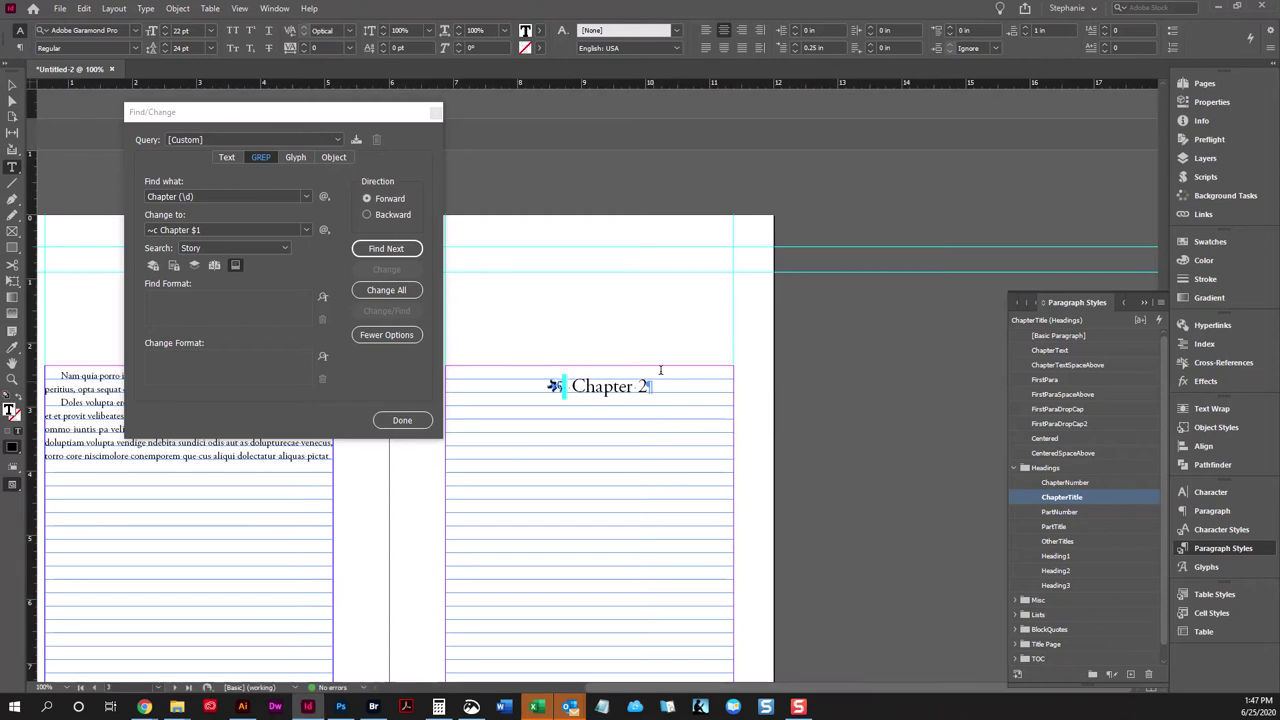
{"action": "scroll", "coordinate": [660, 370], "scroll_direction": "up", "scroll_amount": 5}
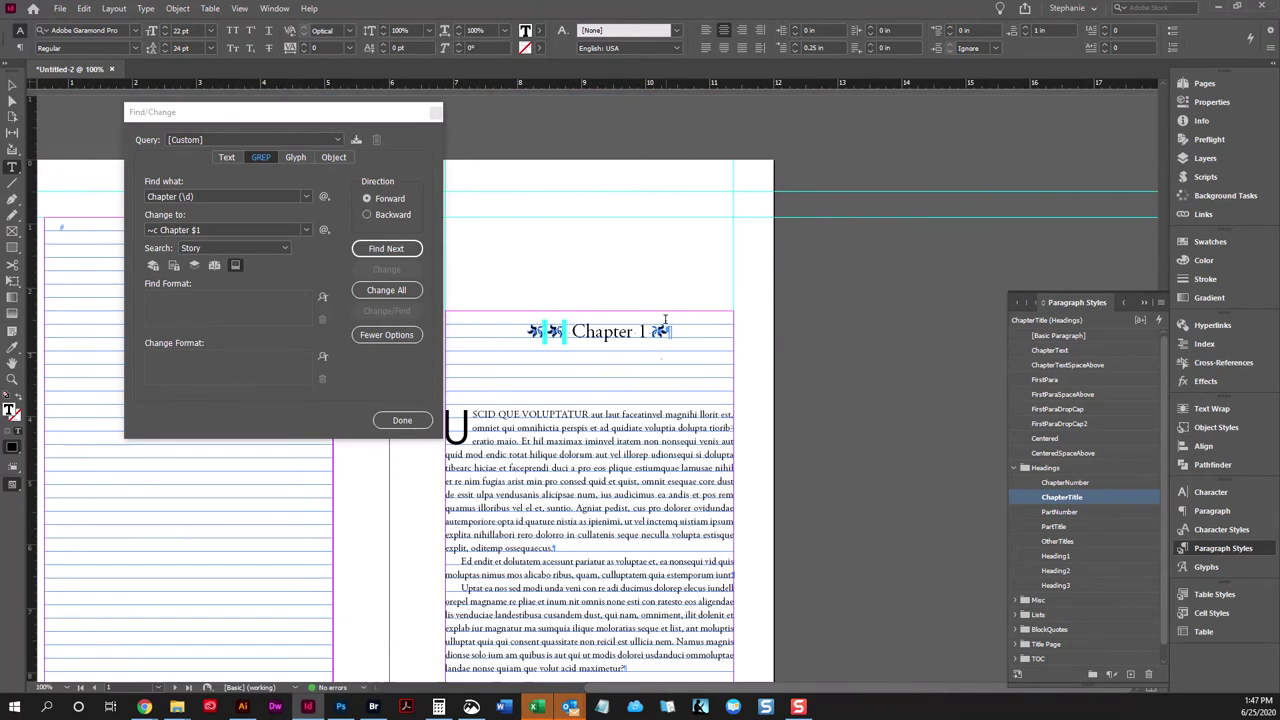
{"action": "left_click_drag", "start_coordinate": [648, 330], "coordinate": [678, 330]}
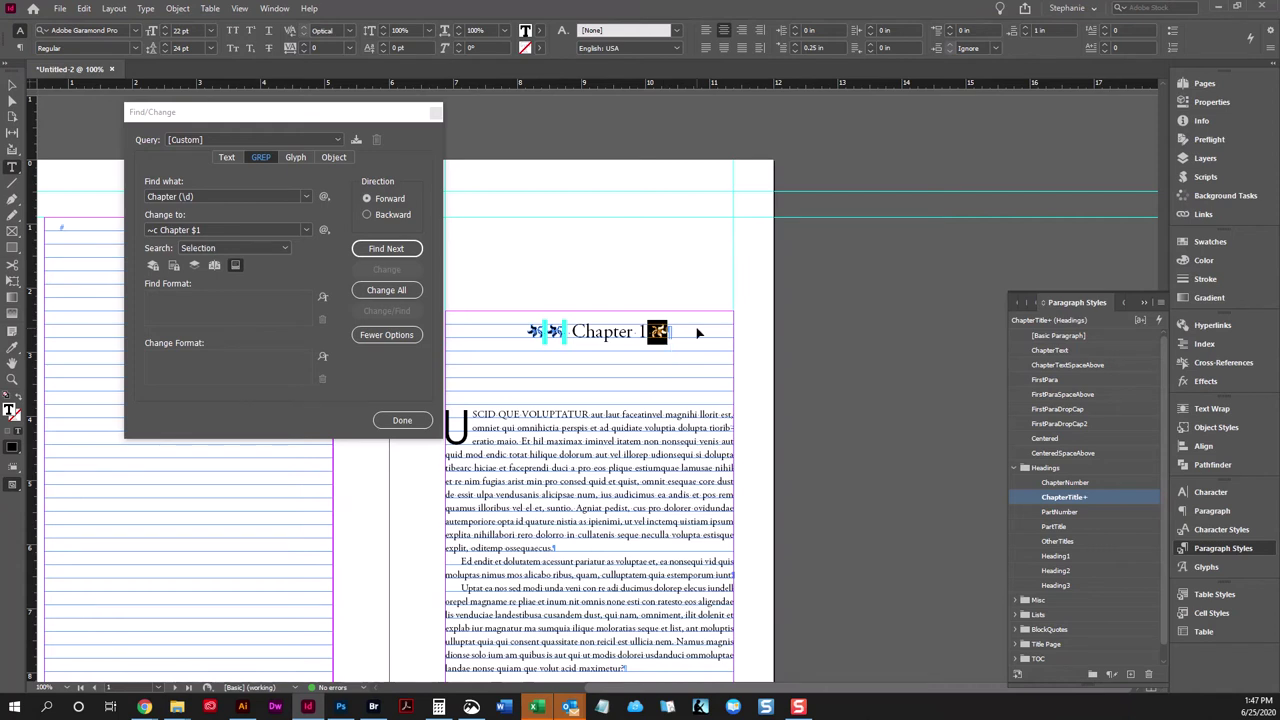
Change the replacement text from ~c to ~a and replace all chapter heading matches.
{"action": "left_click", "coordinate": [225, 229]}
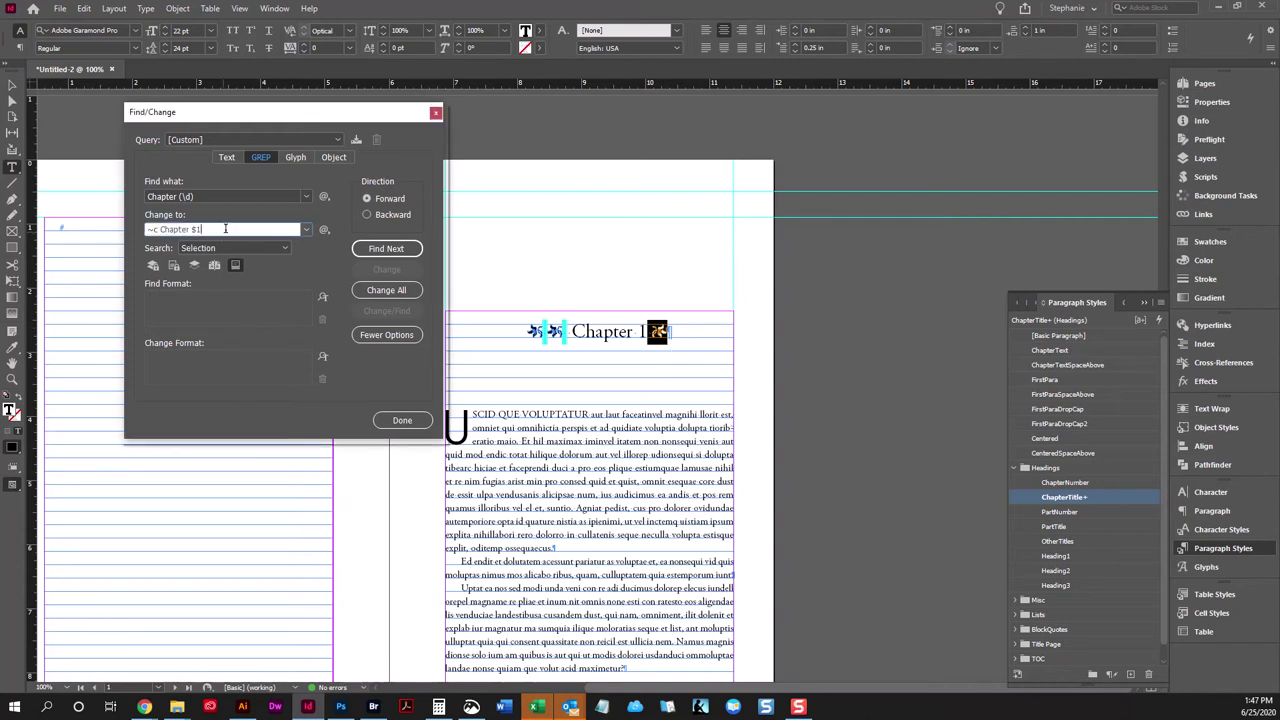
{"action": "key", "text": "Home"}
{"action": "key", "text": "Delete"}
{"action": "key", "text": "Delete"}
{"action": "key", "text": "Delete"}
{"action": "key", "text": "End"}
{"action": "type", "text": "~a"}
{"action": "left_click", "coordinate": [738, 311]}
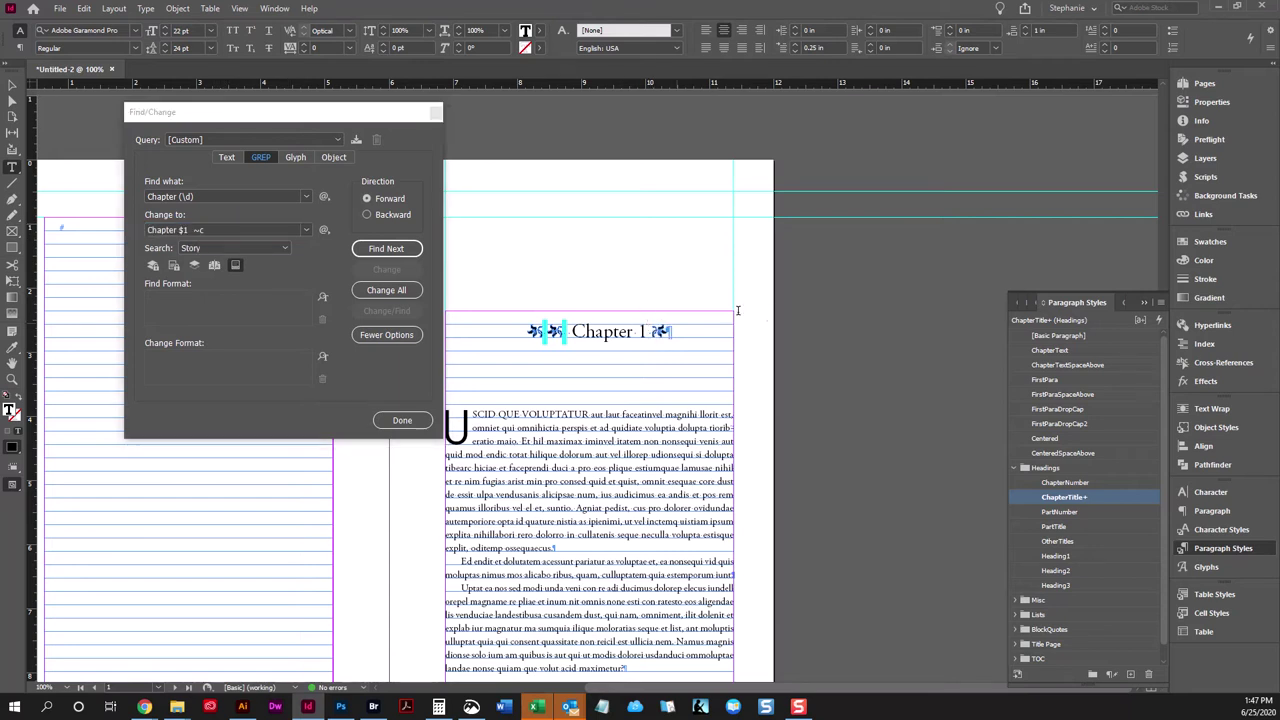
{"action": "left_click", "coordinate": [400, 291]}
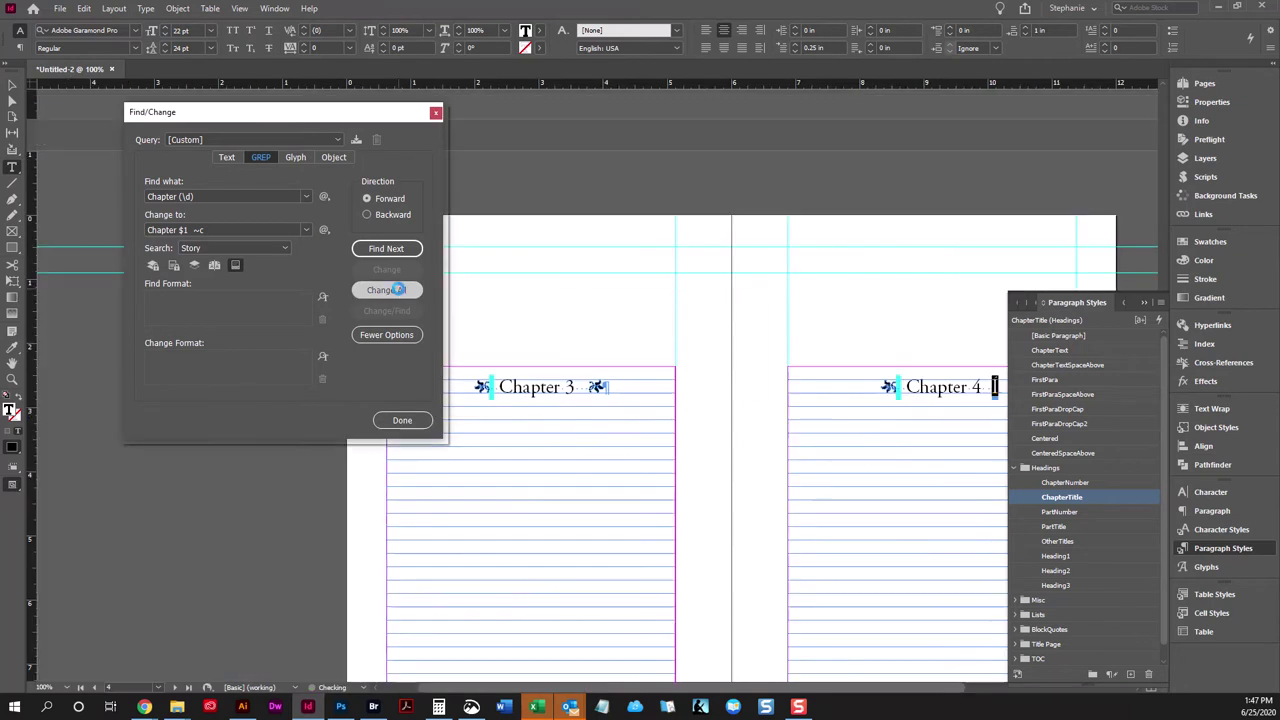
{"action": "left_click", "coordinate": [718, 366]}
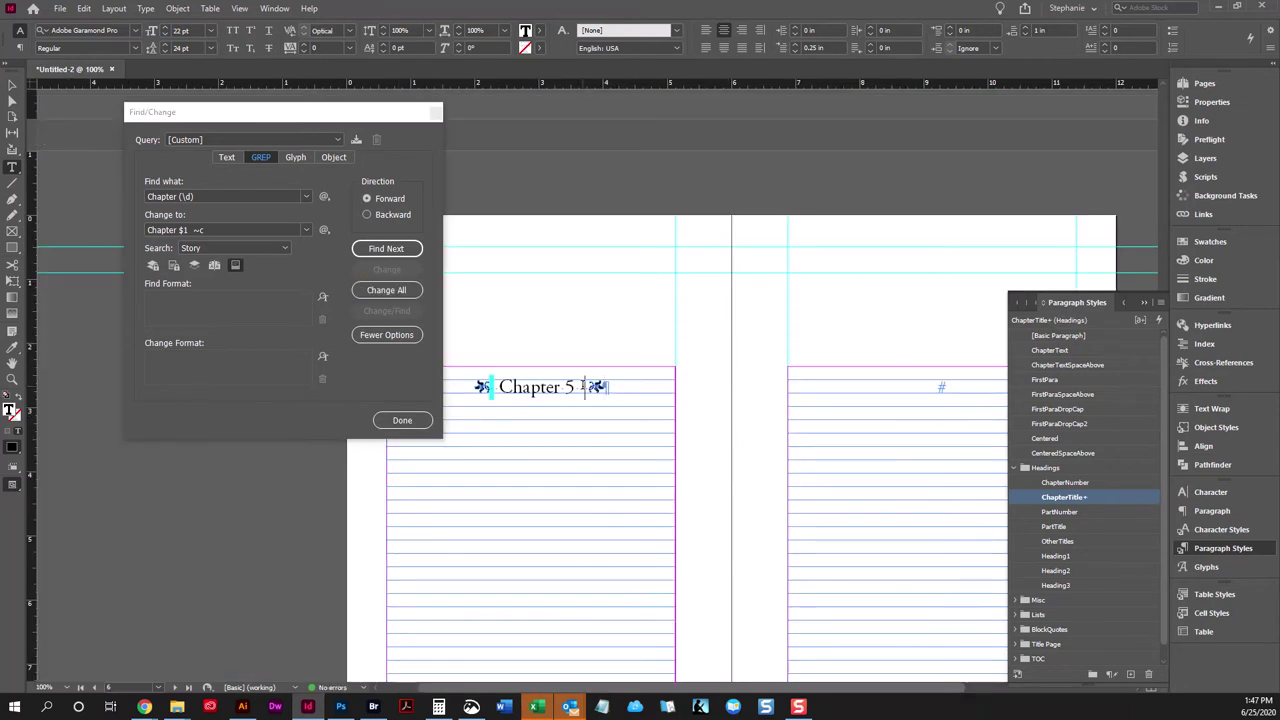
Delete the extra characters left after the Chapter 2 heading.
{"action": "left_click", "coordinate": [1140, 319]}
{"action": "scroll", "coordinate": [857, 300], "scroll_direction": "up", "scroll_amount": 8}
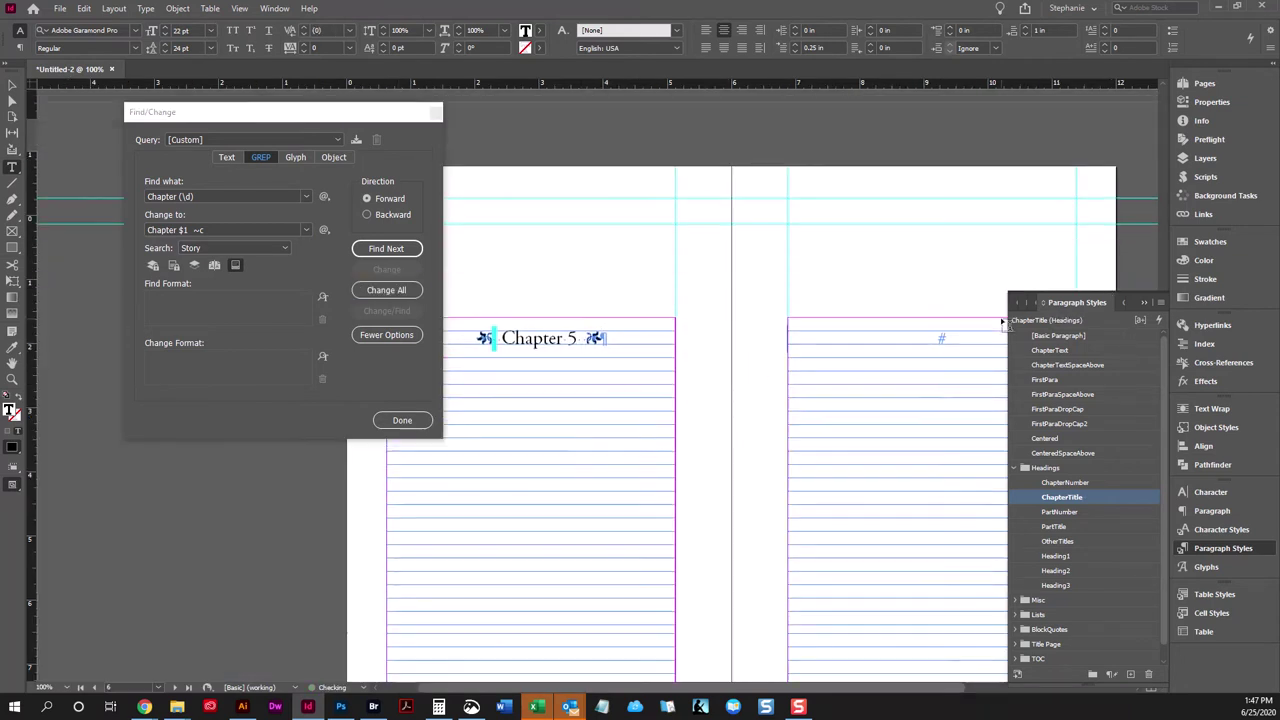
{"action": "left_click", "coordinate": [985, 336]}
{"action": "key", "text": "Up"}
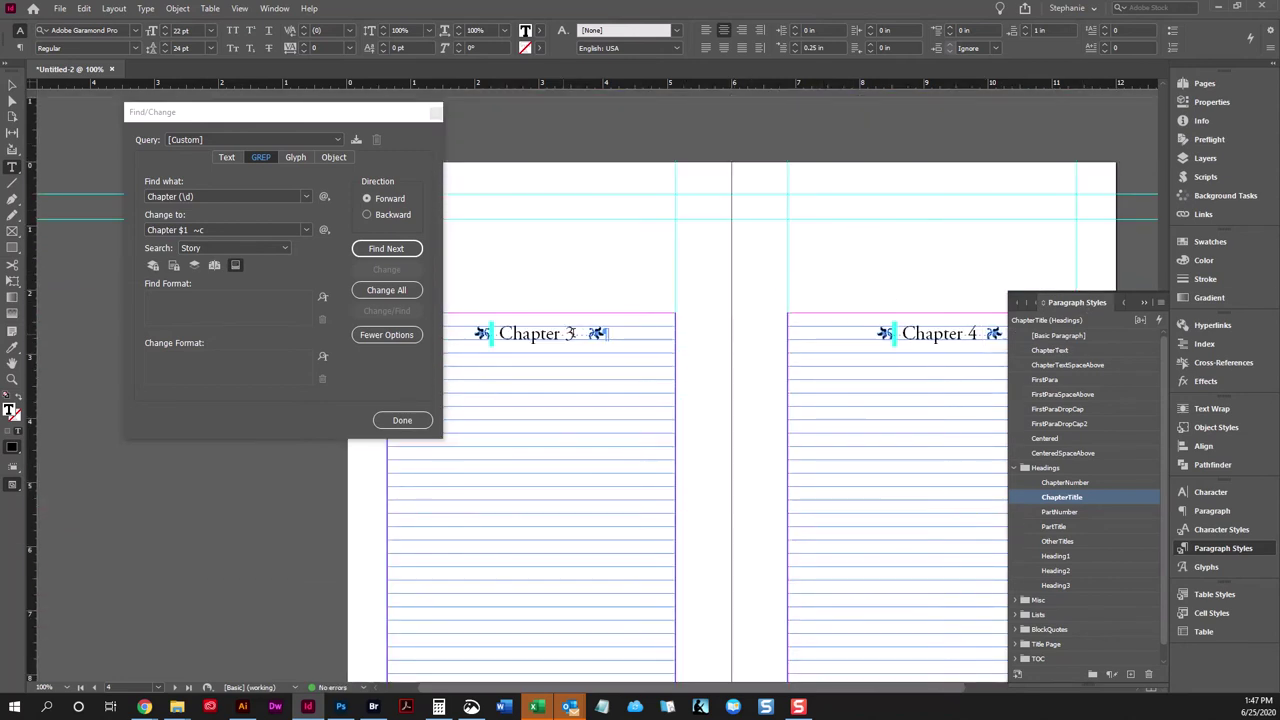
{"action": "scroll", "coordinate": [760, 297], "scroll_direction": "up", "scroll_amount": 6}
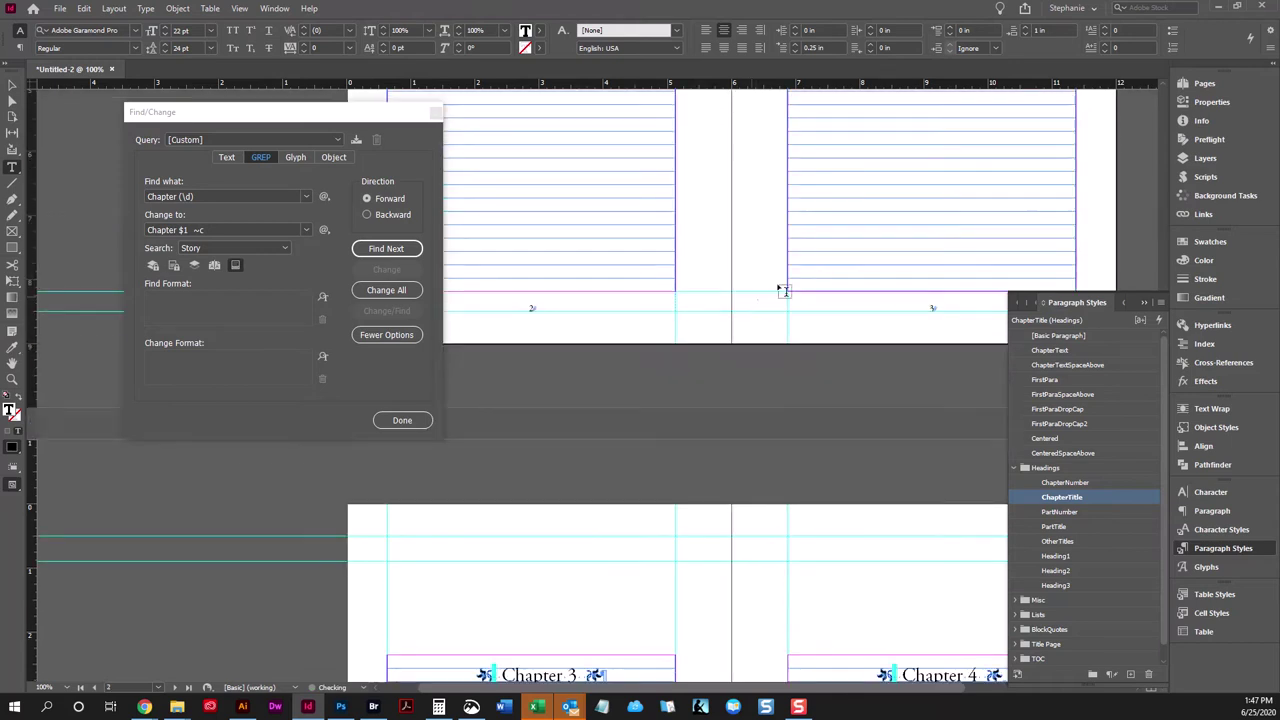
{"action": "left_click_drag", "start_coordinate": [976, 280], "coordinate": [997, 272]}
{"action": "key", "text": "Delete"}
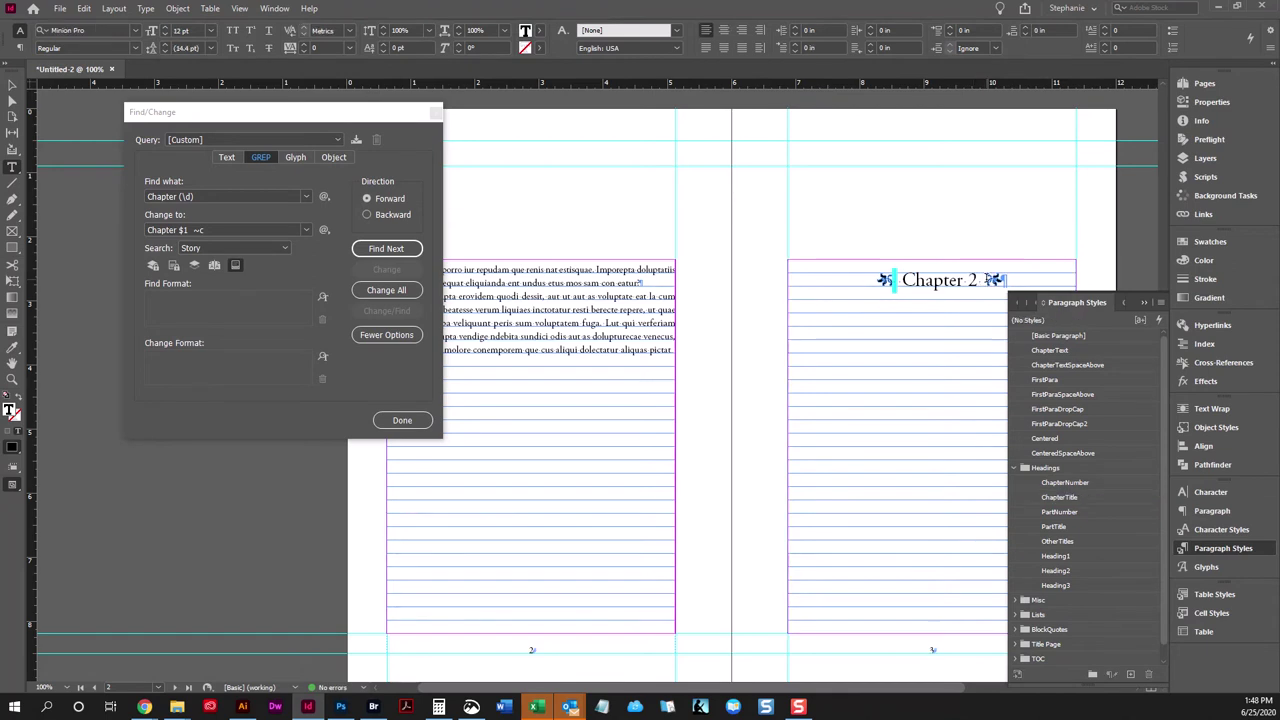
{"action": "key", "text": "shift+Right"}
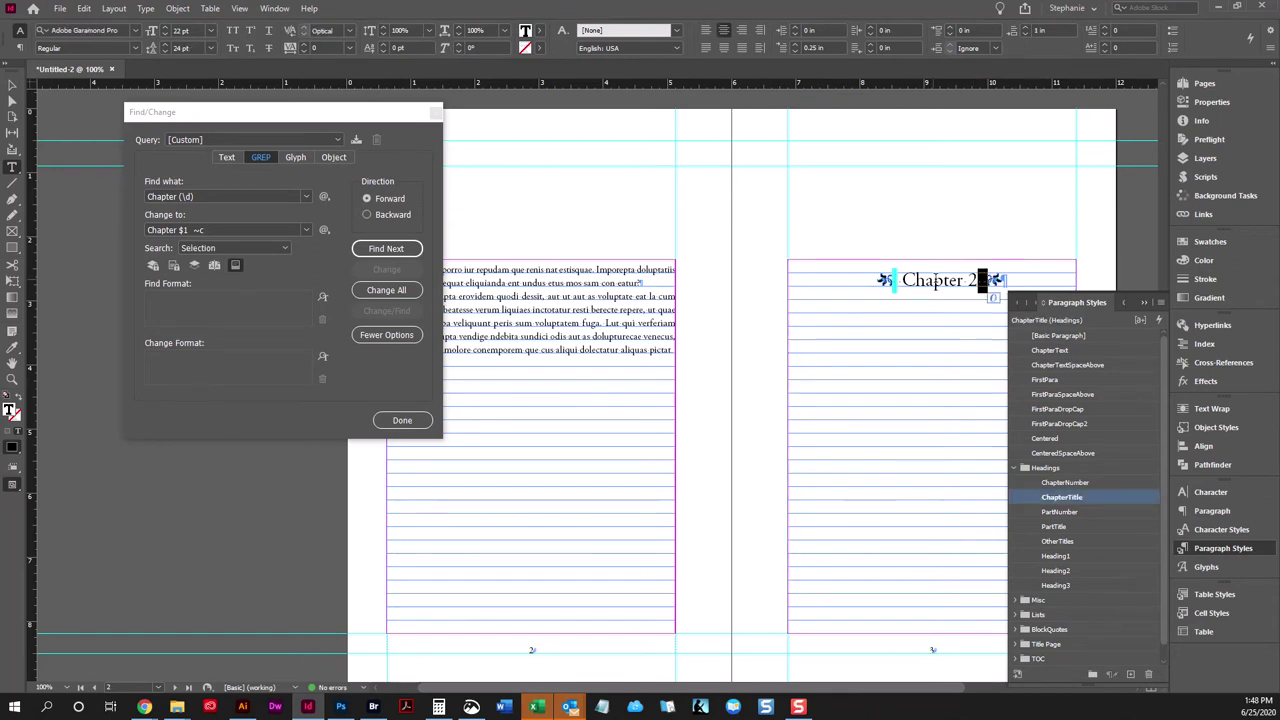
Check the end of the Chapter 4 heading, then close the Find/Change dialog.
{"action": "scroll", "coordinate": [920, 303], "scroll_direction": "down", "scroll_amount": 5}
{"action": "scroll", "coordinate": [868, 443], "scroll_direction": "down", "scroll_amount": 3}
{"action": "left_click_drag", "start_coordinate": [1003, 187], "coordinate": [849, 187]}
{"action": "left_click", "coordinate": [997, 180]}
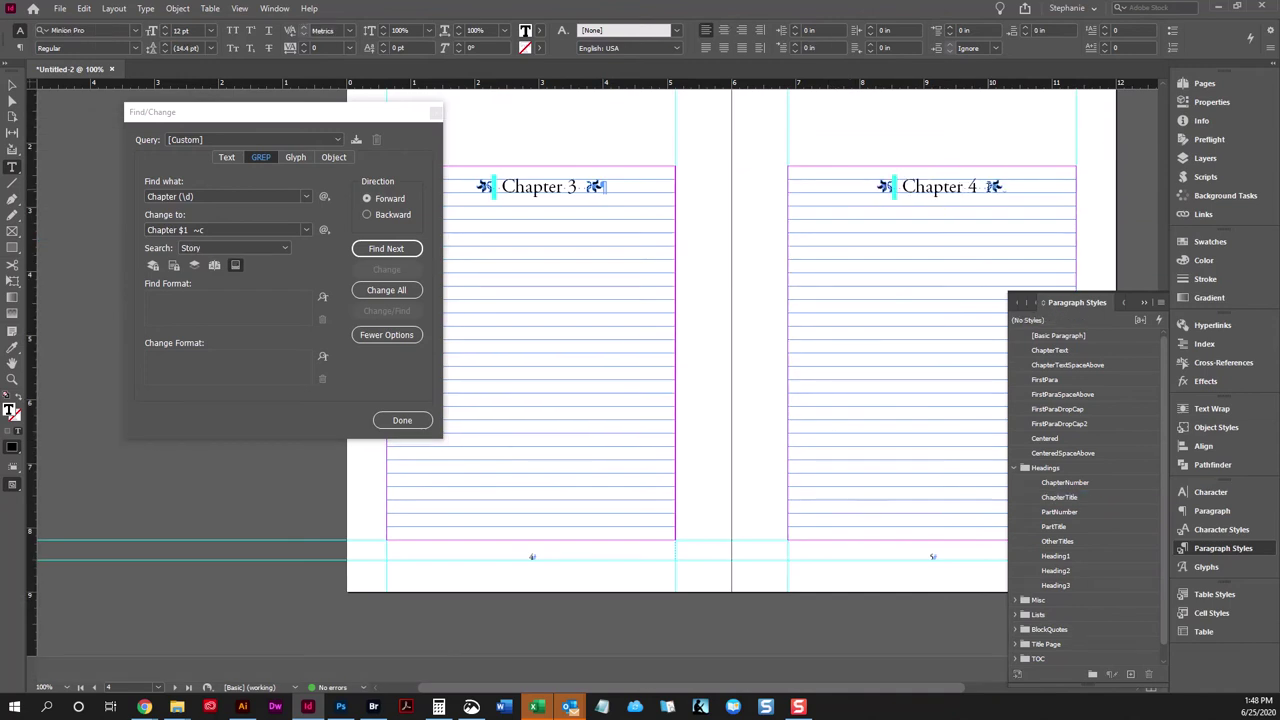
{"action": "left_click_drag", "start_coordinate": [1008, 185], "coordinate": [958, 187]}
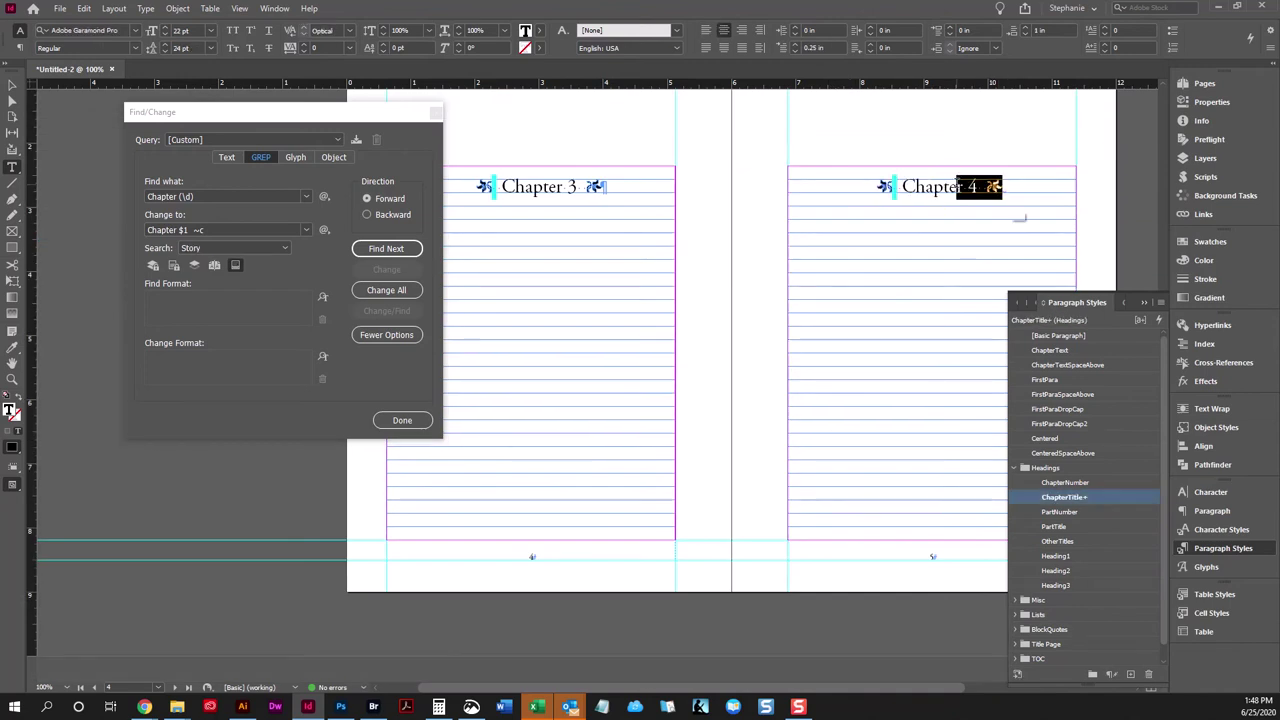
{"action": "left_click", "coordinate": [612, 186]}
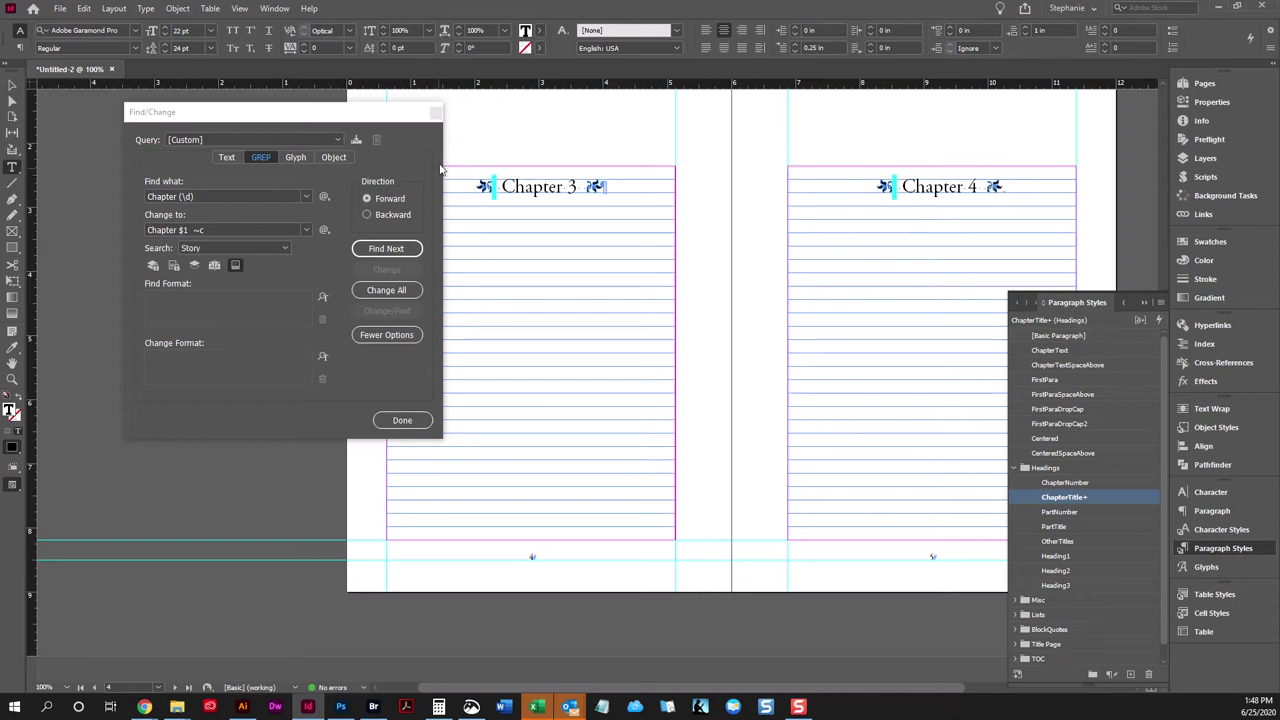
{"action": "left_click", "coordinate": [436, 112]}
{"action": "scroll", "coordinate": [491, 277], "scroll_direction": "up", "scroll_amount": 5}
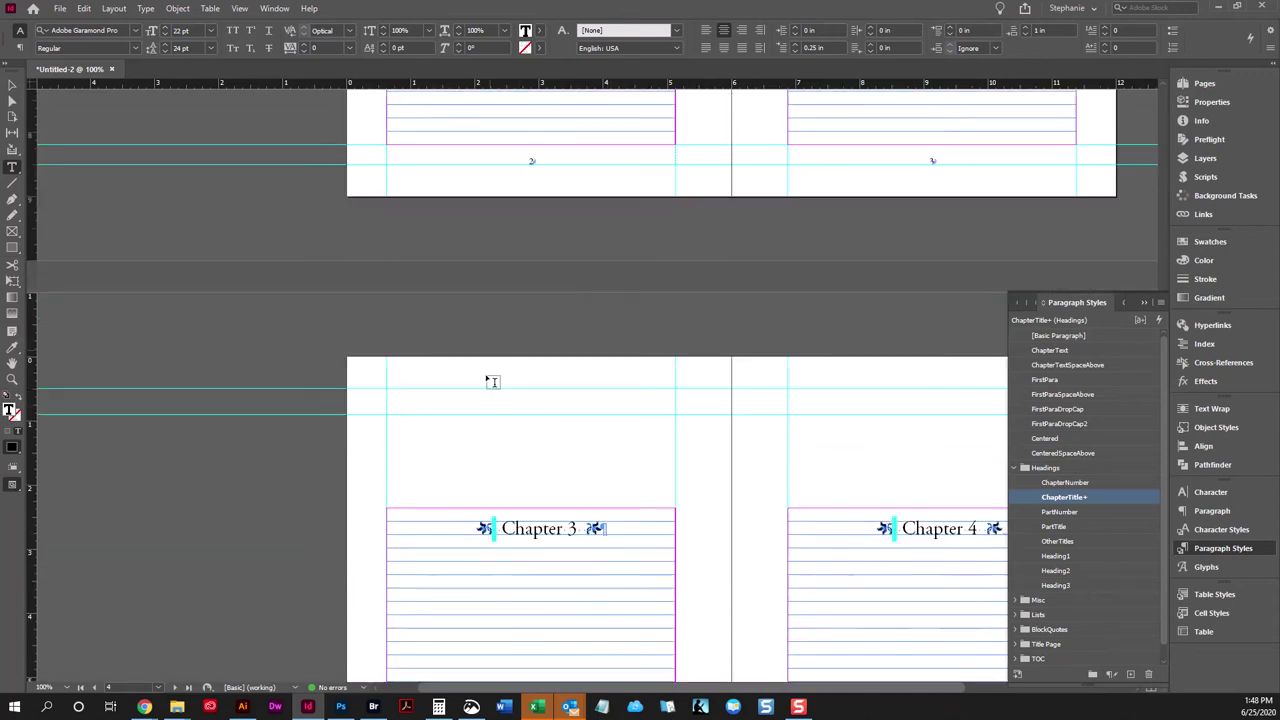
{"action": "scroll", "coordinate": [497, 314], "scroll_direction": "up", "scroll_amount": 3}
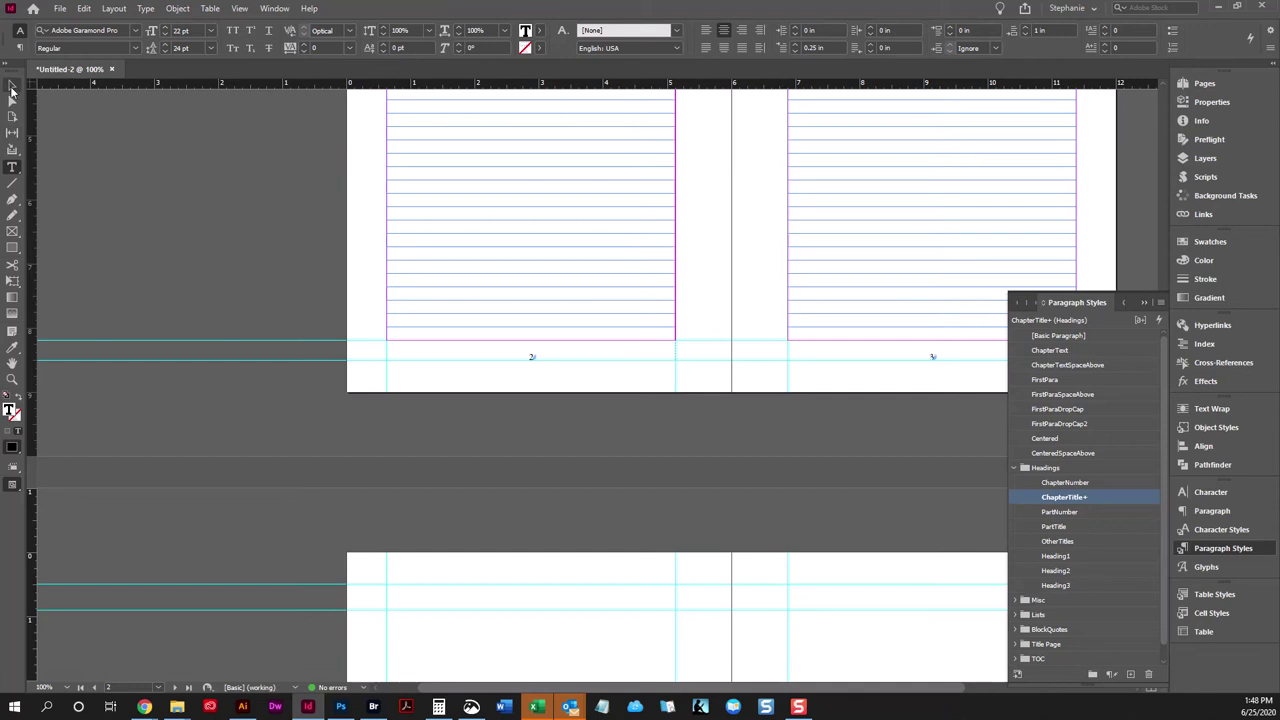
Switch to the Selection tool and collapse the paragraph styles list.
{"action": "left_click", "coordinate": [12, 88]}
{"action": "scroll", "coordinate": [697, 383], "scroll_direction": "down", "scroll_amount": 4}
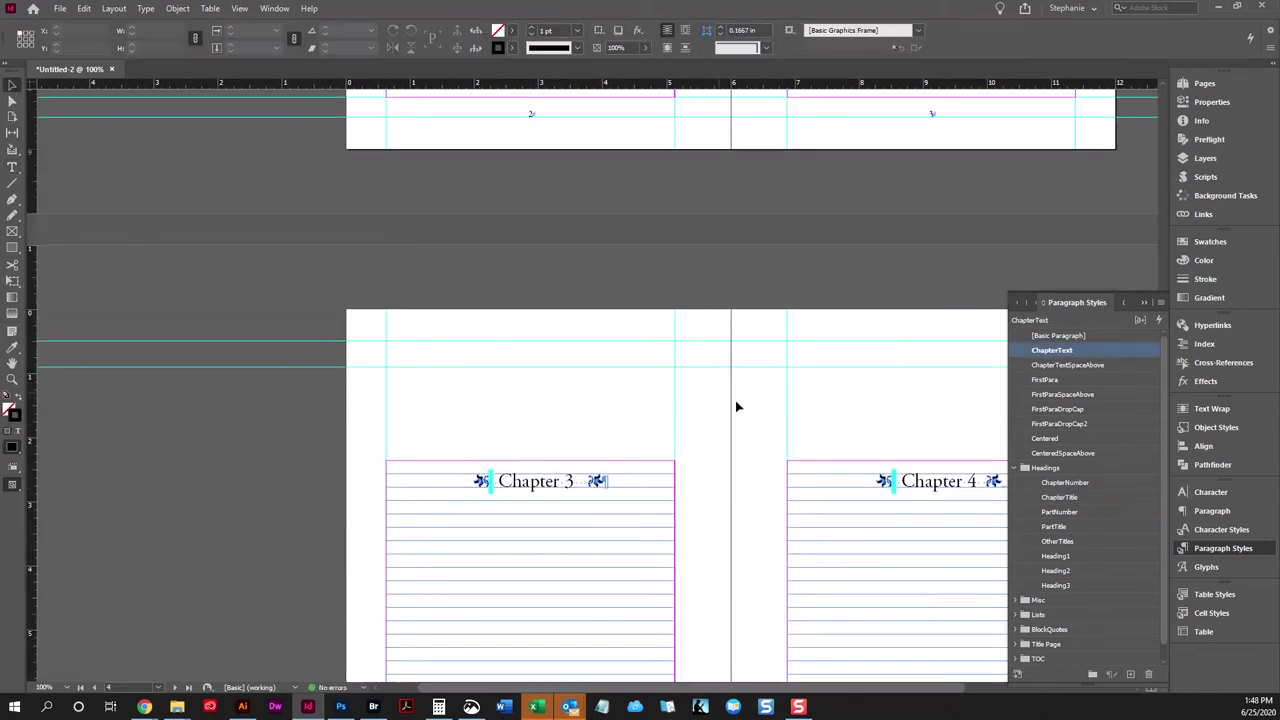
{"action": "scroll", "coordinate": [738, 407], "scroll_direction": "up", "scroll_amount": 2}
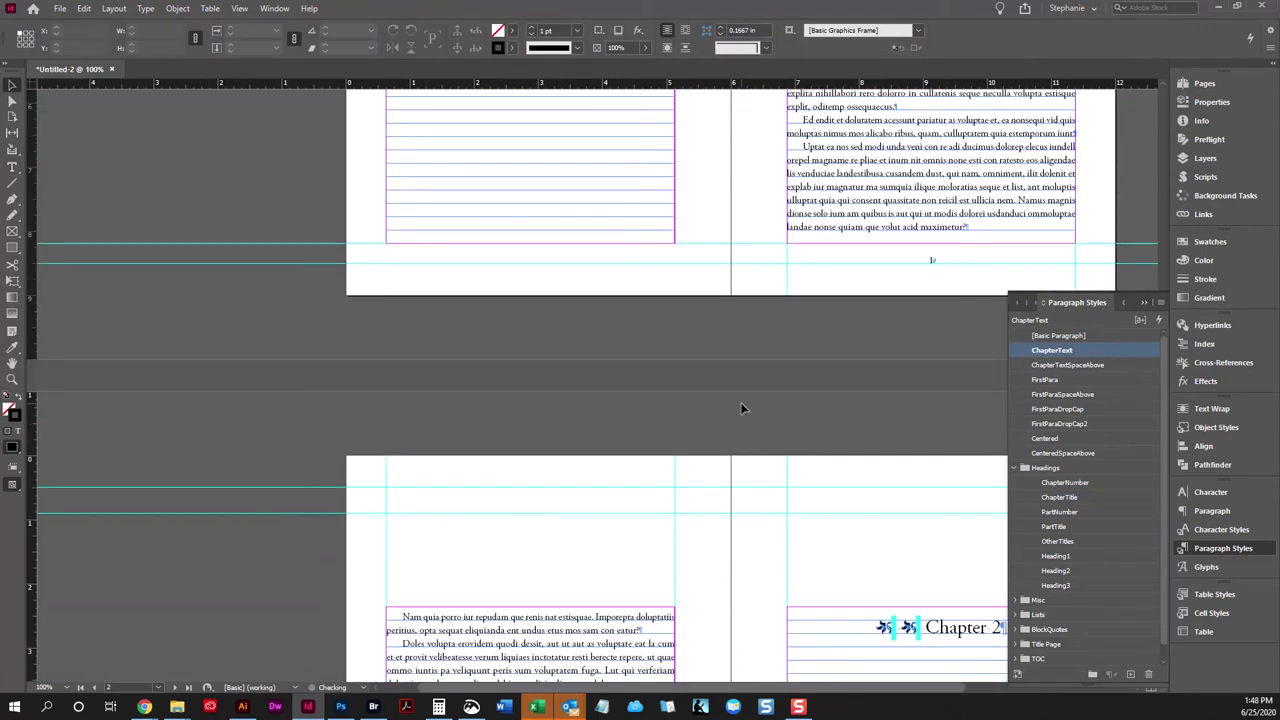
{"action": "scroll", "coordinate": [766, 408], "scroll_direction": "down", "scroll_amount": 4}
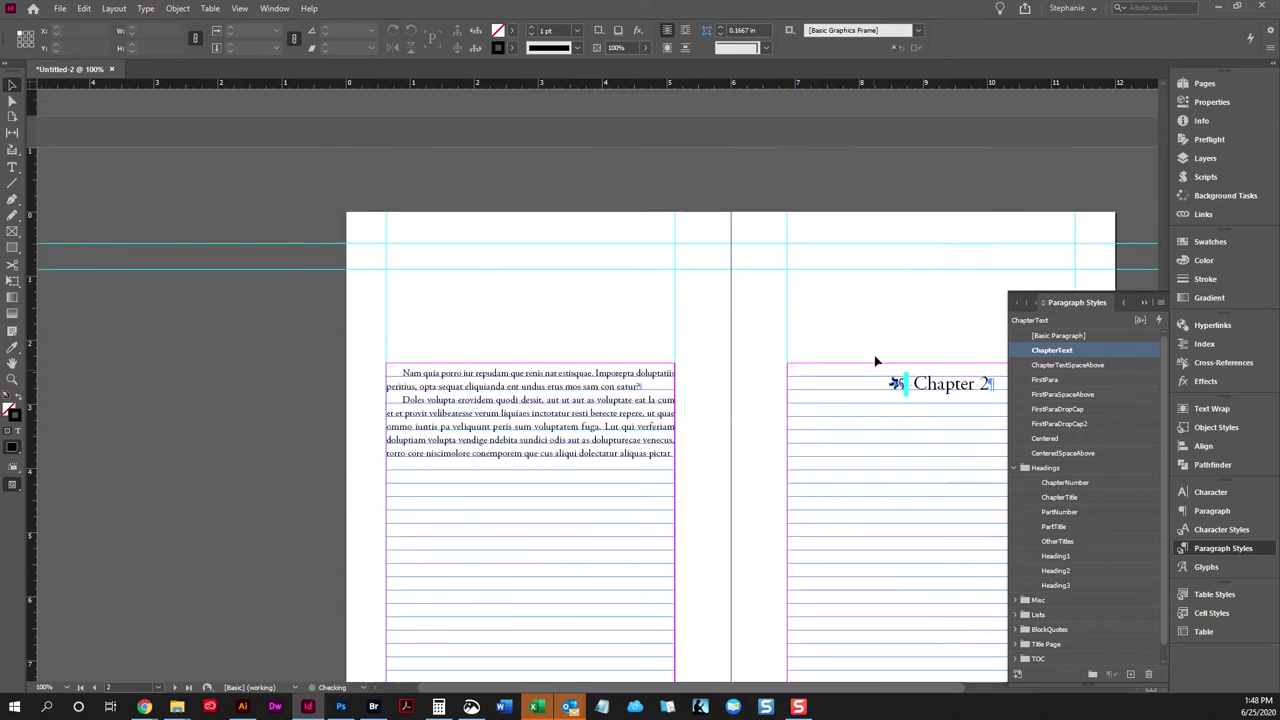
{"action": "left_click", "coordinate": [1144, 302]}
{"action": "scroll", "coordinate": [828, 352], "scroll_direction": "up", "scroll_amount": 12}
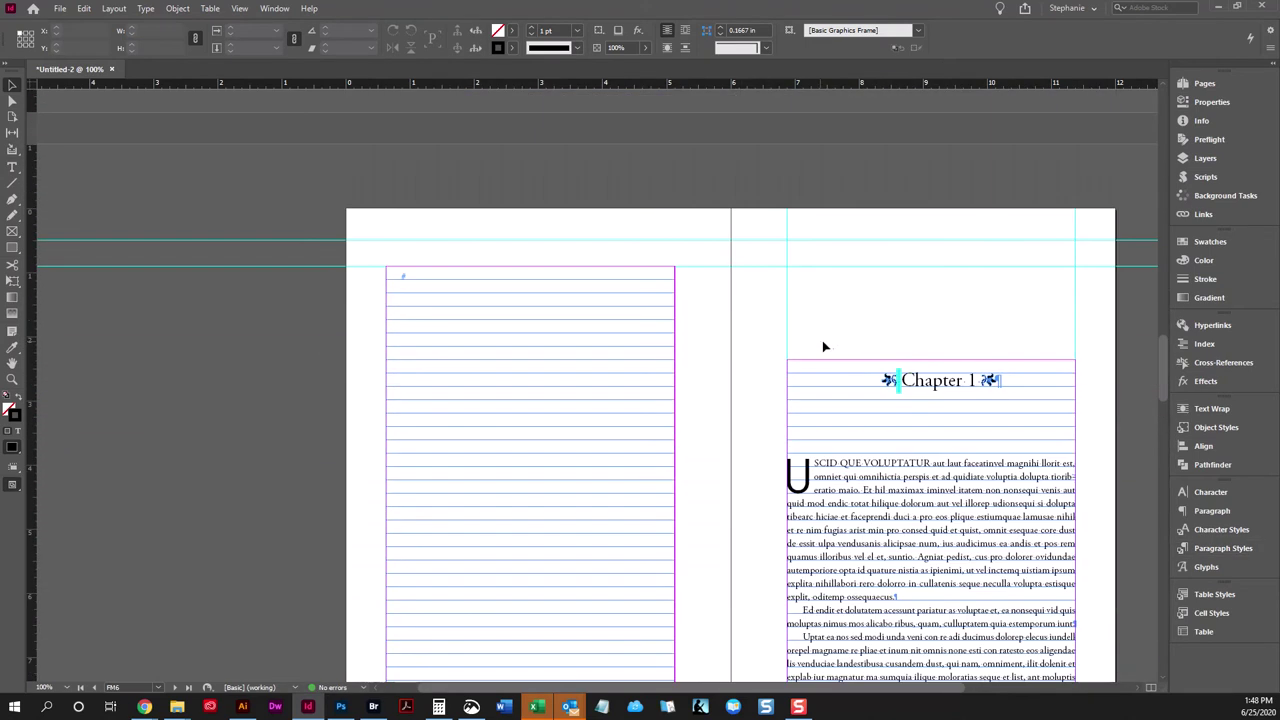
Delete the ornaments before and after Chapter 1, then launch Adobe Bridge with Ctrl+Alt+O.
{"action": "double_click", "coordinate": [886, 390]}
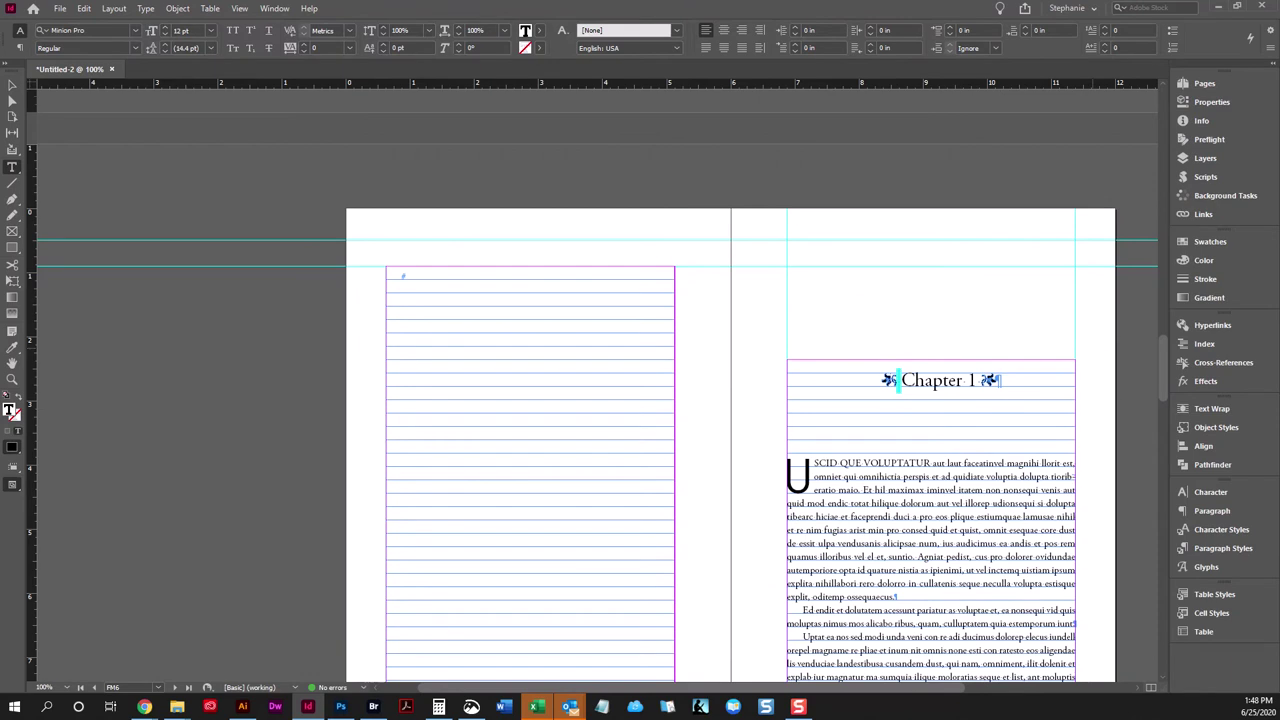
{"action": "left_click", "coordinate": [12, 85]}
{"action": "left_click", "coordinate": [886, 382]}
{"action": "double_click", "coordinate": [890, 382]}
{"action": "key", "text": "Delete"}
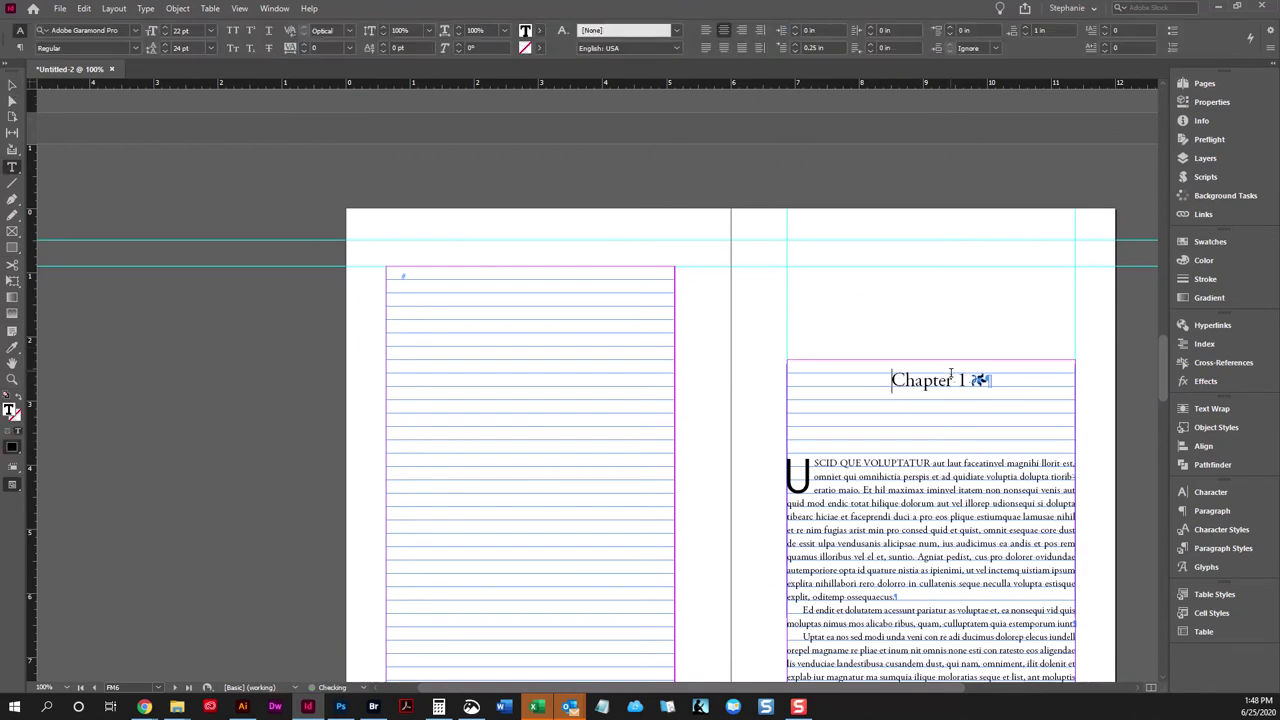
{"action": "key", "text": "BackSpace"}
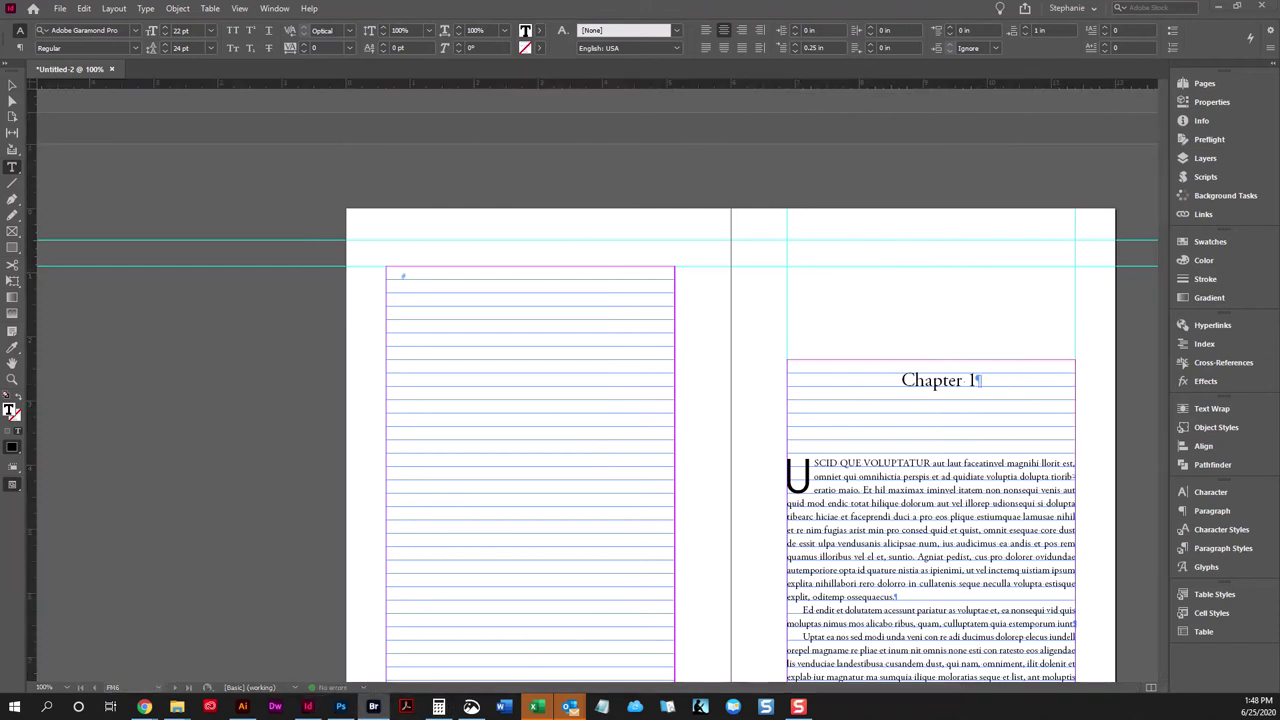
{"action": "key", "text": "ctrl+alt+o"}
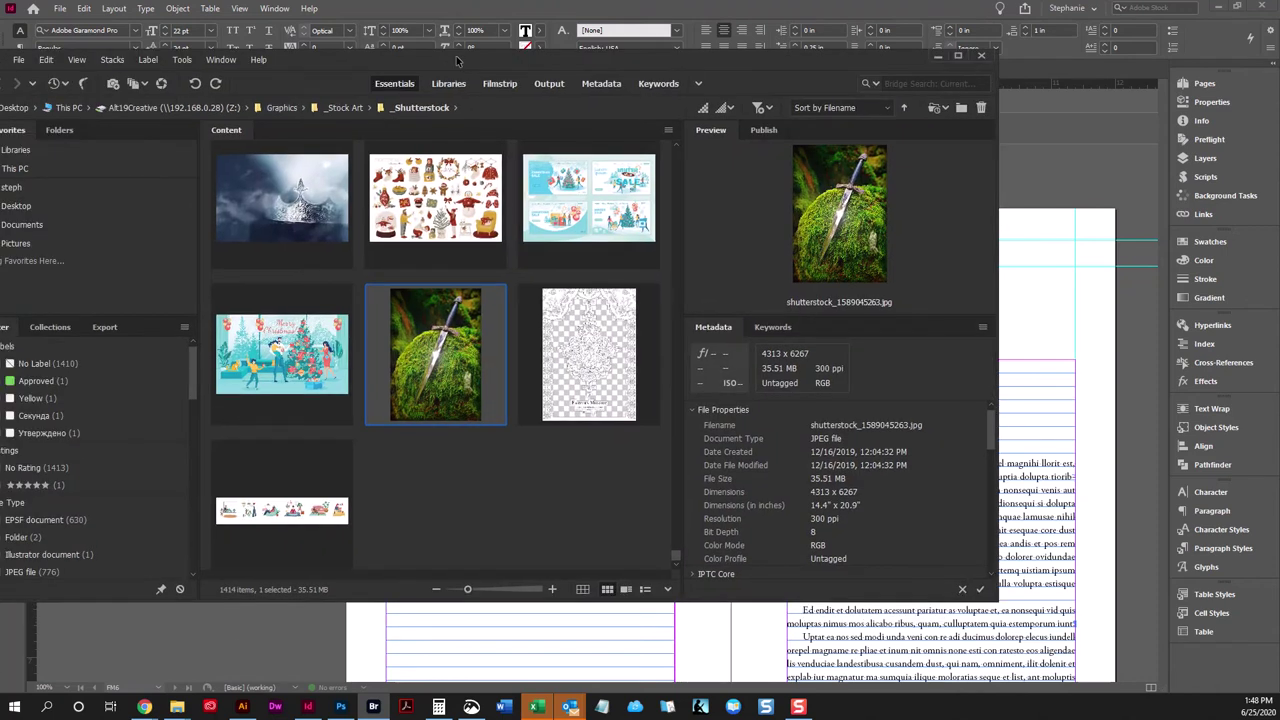
Maximize Bridge and open shutterstock_1586641873.eps, the Christmas elements art, in Illustrator.
{"action": "double_click", "coordinate": [465, 53]}
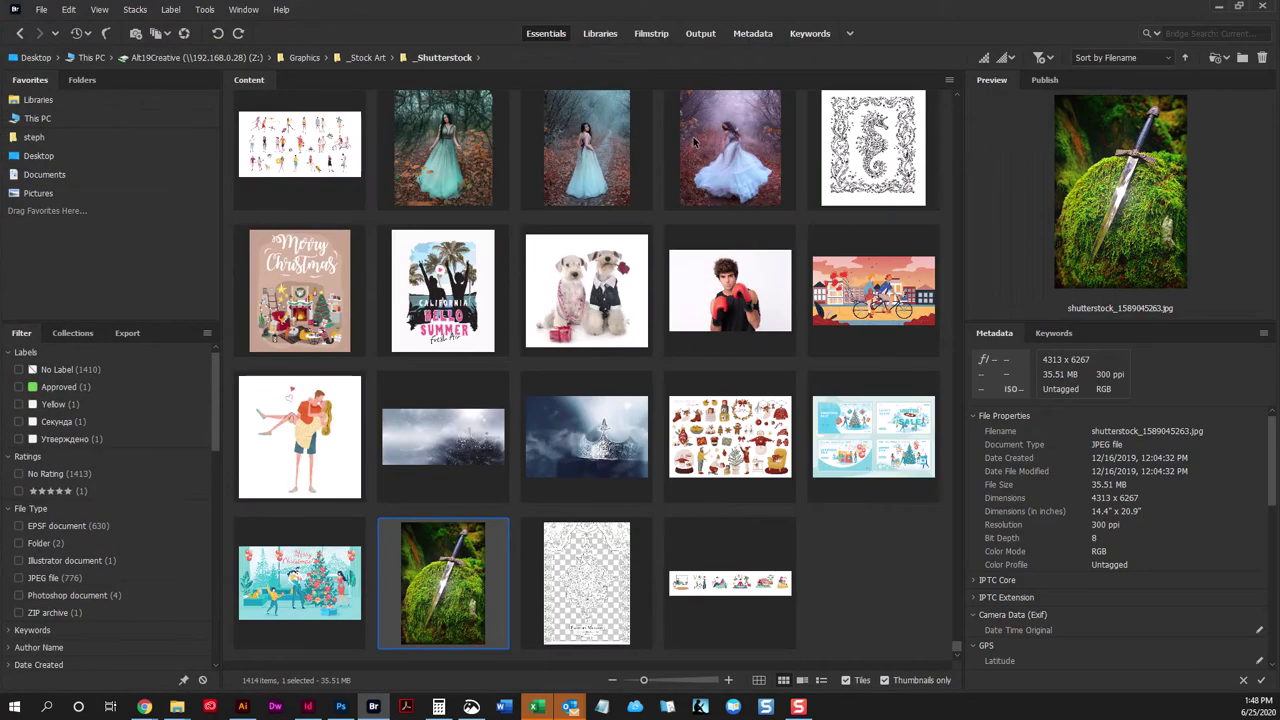
{"action": "double_click", "coordinate": [725, 428]}
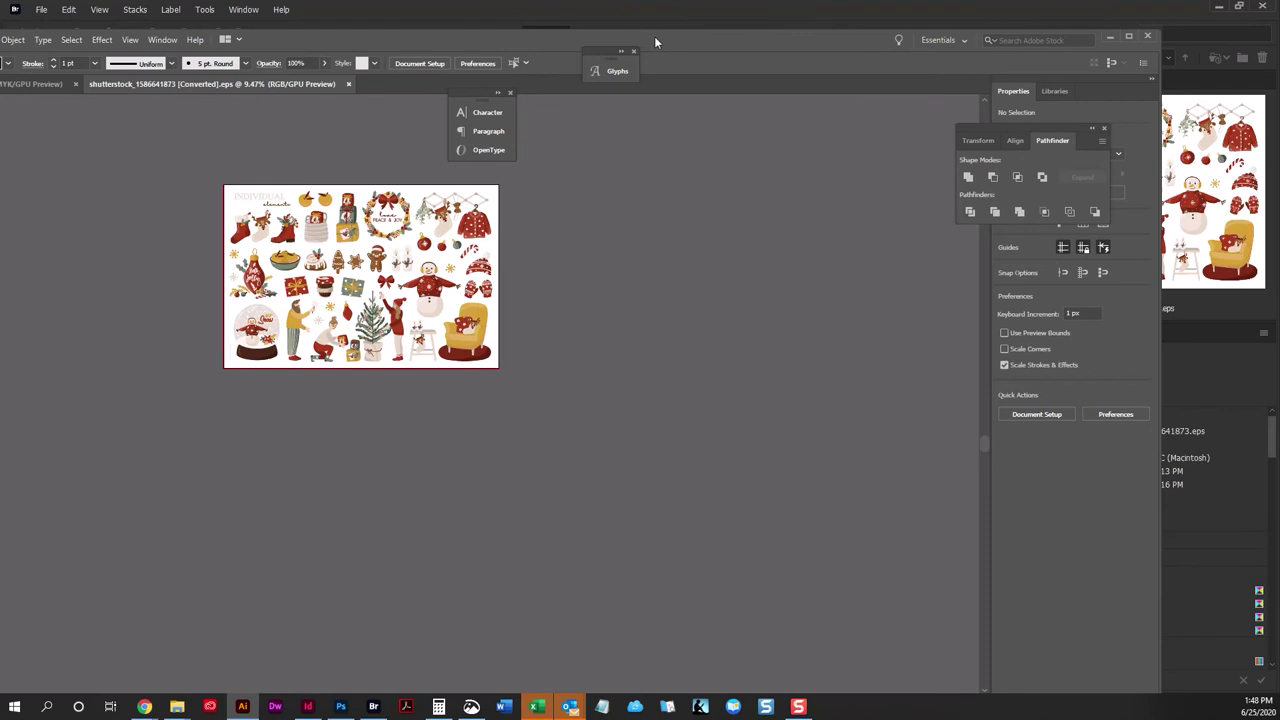
Zoom in on the Christmas artwork, select all and ungroup it.
{"action": "double_click", "coordinate": [656, 40]}
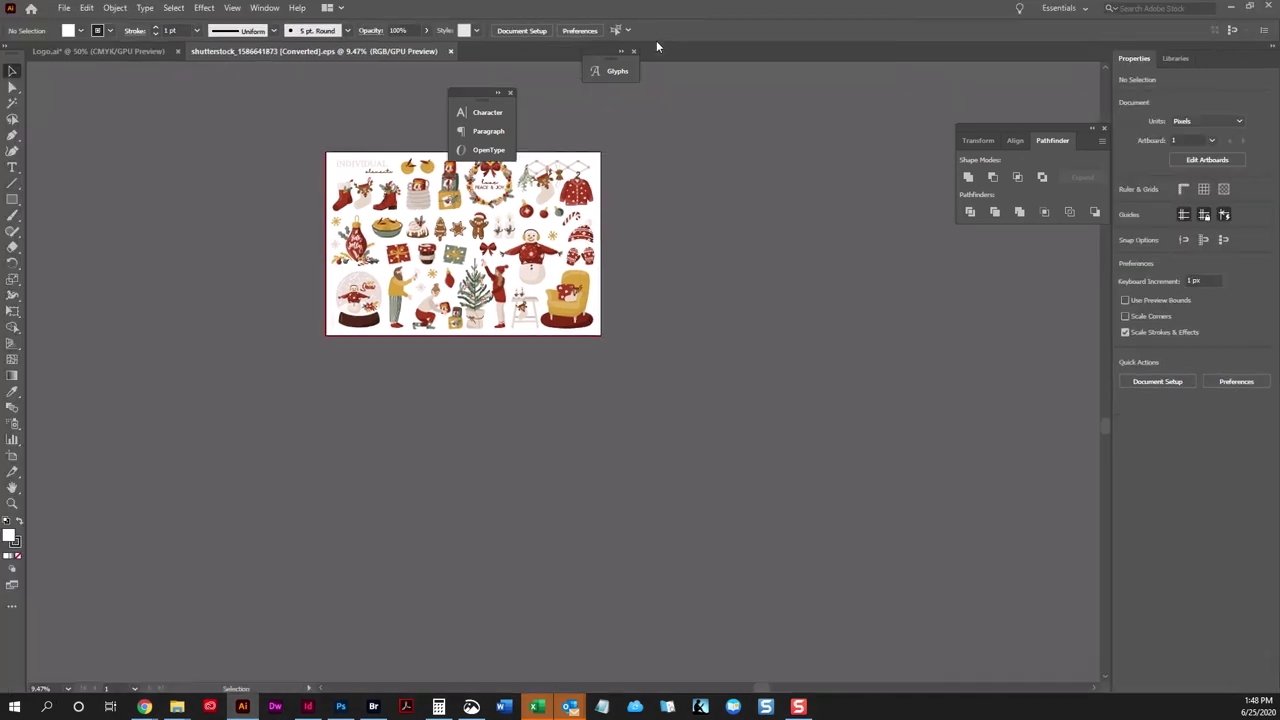
{"action": "key", "text": "ctrl+equal"}
{"action": "key", "text": "ctrl+equal"}
{"action": "key", "text": "ctrl+equal"}
{"action": "scroll", "coordinate": [490, 175], "scroll_direction": "up", "scroll_amount": 6}
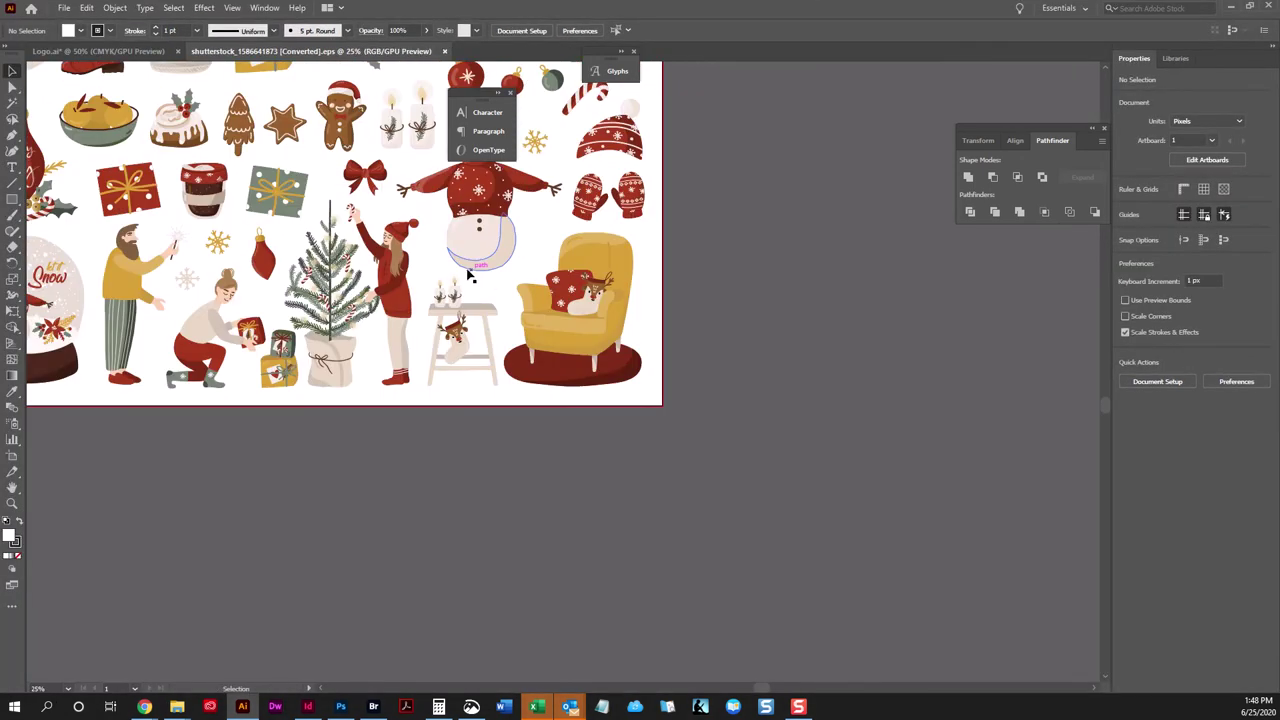
{"action": "left_click_drag", "start_coordinate": [386, 344], "coordinate": [386, 344]}
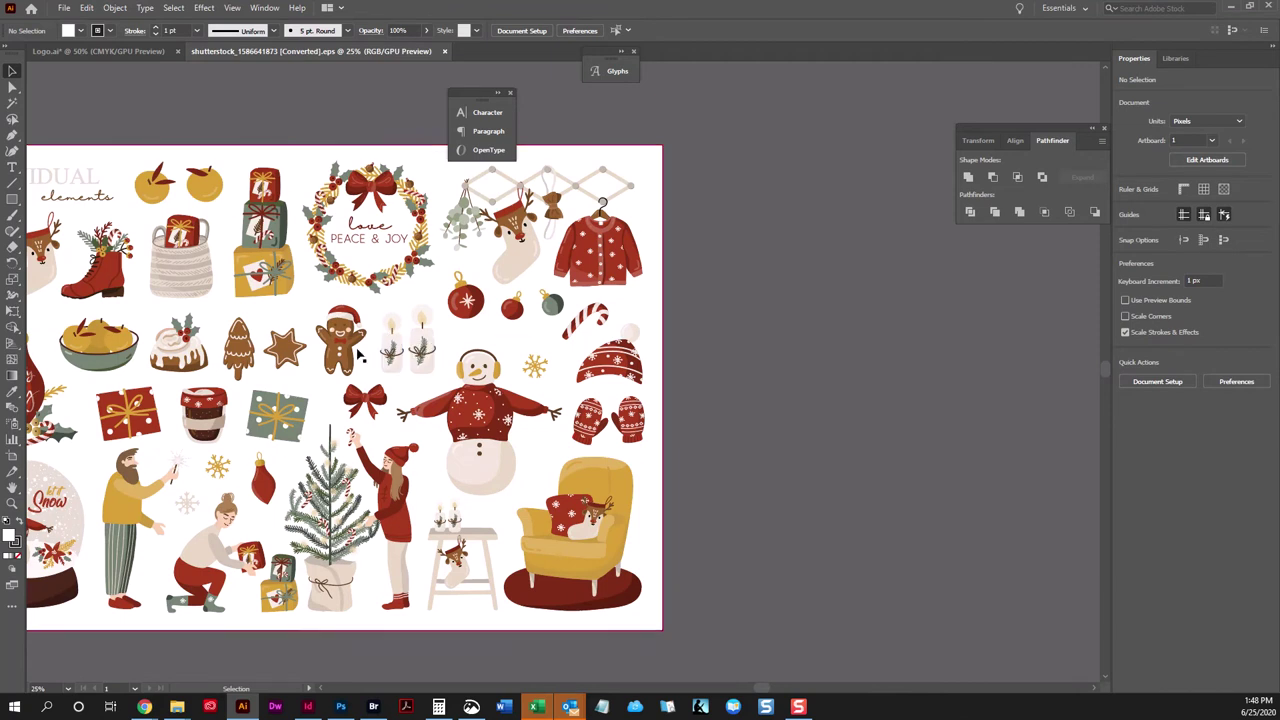
{"action": "key", "text": "ctrl+a"}
{"action": "right_click", "coordinate": [590, 312]}
{"action": "left_click", "coordinate": [620, 420]}
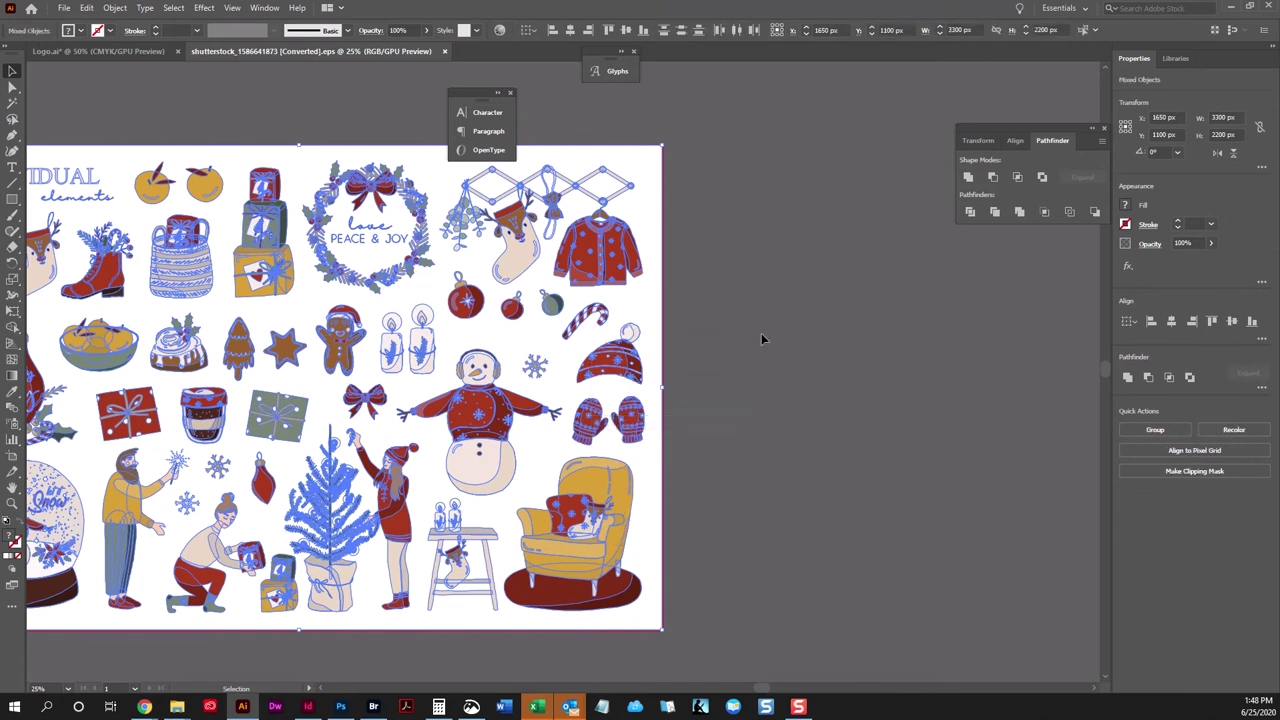
{"action": "left_click", "coordinate": [761, 340]}
Delete the teal ornament pieces and red knit hat, leaving the candy cane selected.
{"action": "left_click", "coordinate": [575, 325]}
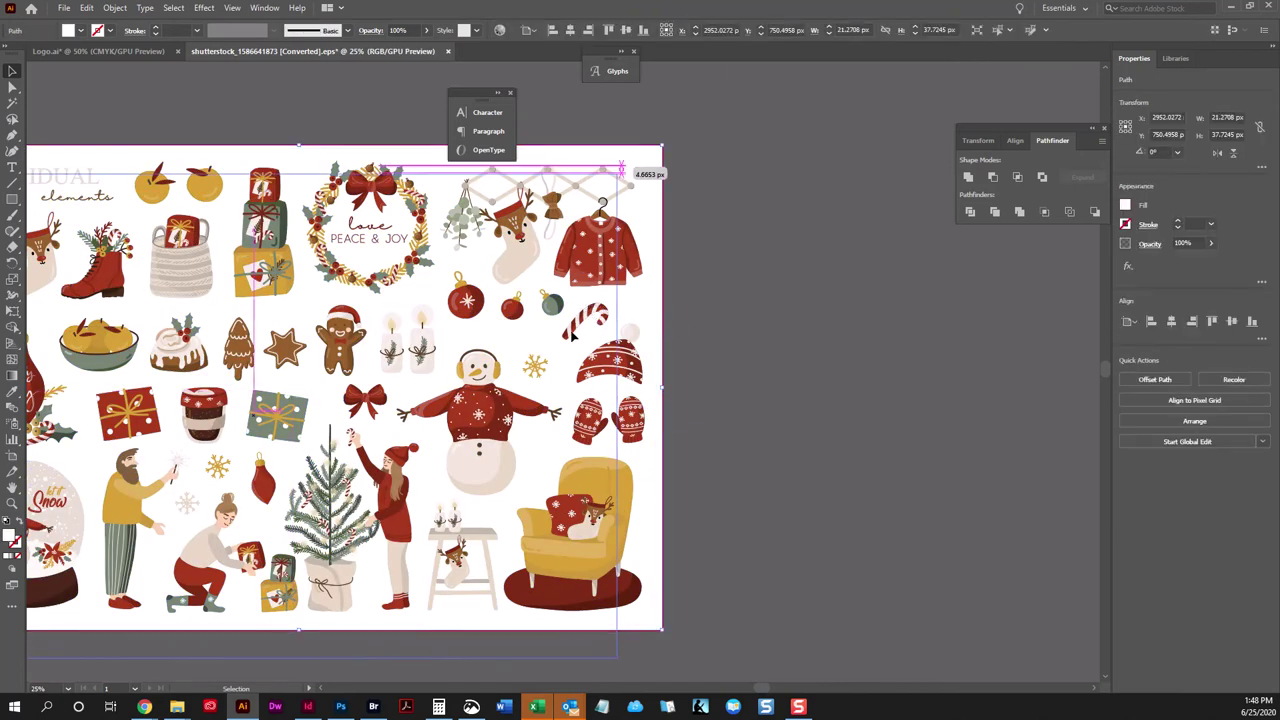
{"action": "left_click", "coordinate": [550, 301]}
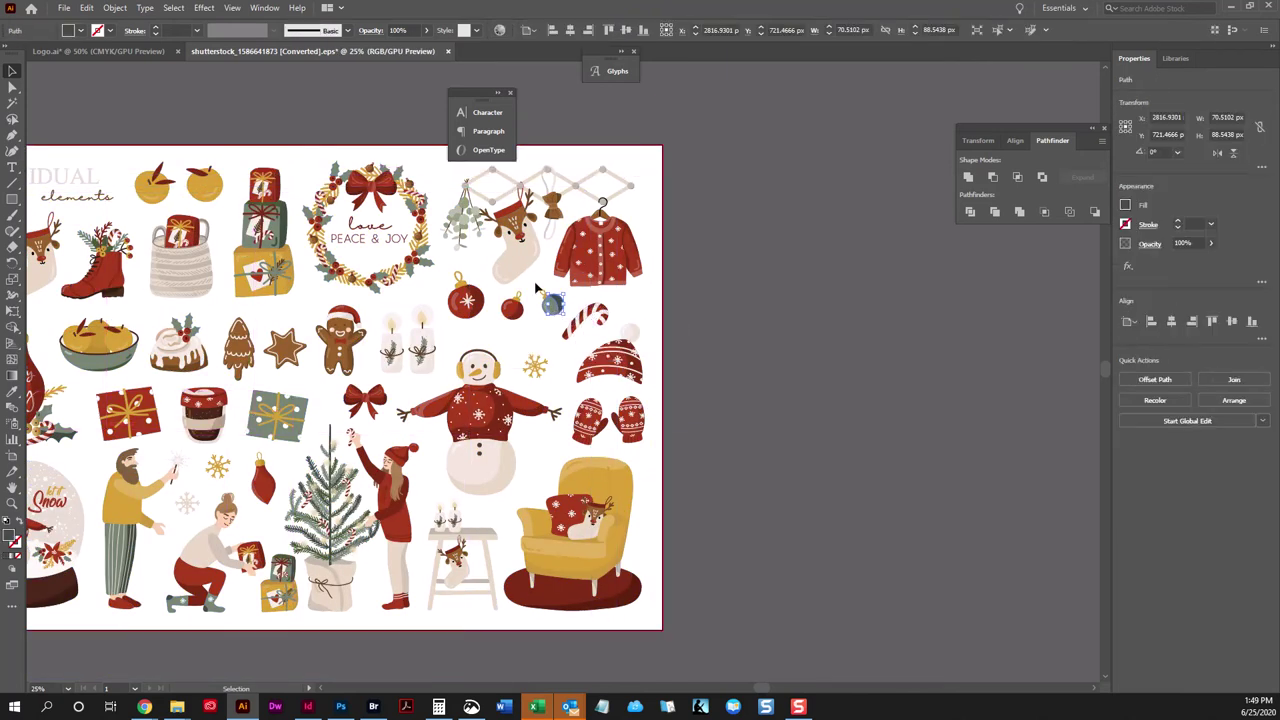
{"action": "key", "text": "Delete"}
{"action": "left_click", "coordinate": [548, 302]}
{"action": "key", "text": "Delete"}
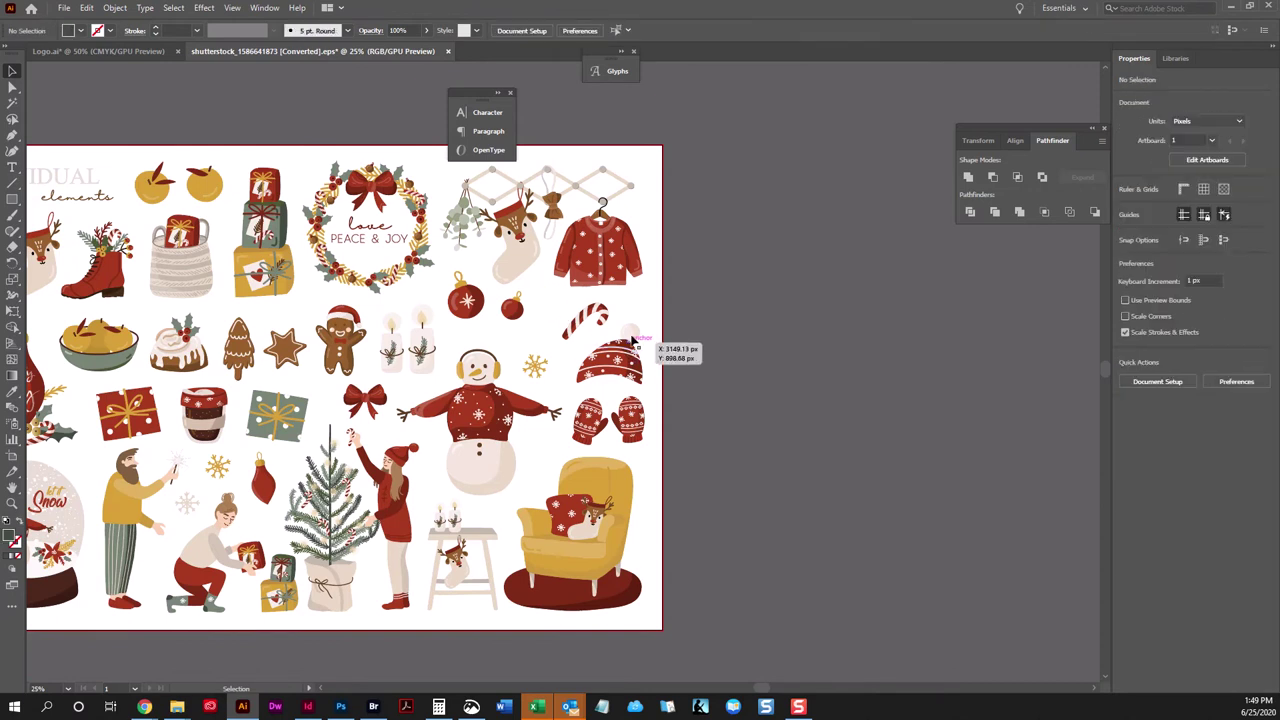
{"action": "left_click", "coordinate": [606, 377]}
{"action": "key", "text": "Delete"}
{"action": "left_click_drag", "start_coordinate": [628, 301], "coordinate": [556, 354]}
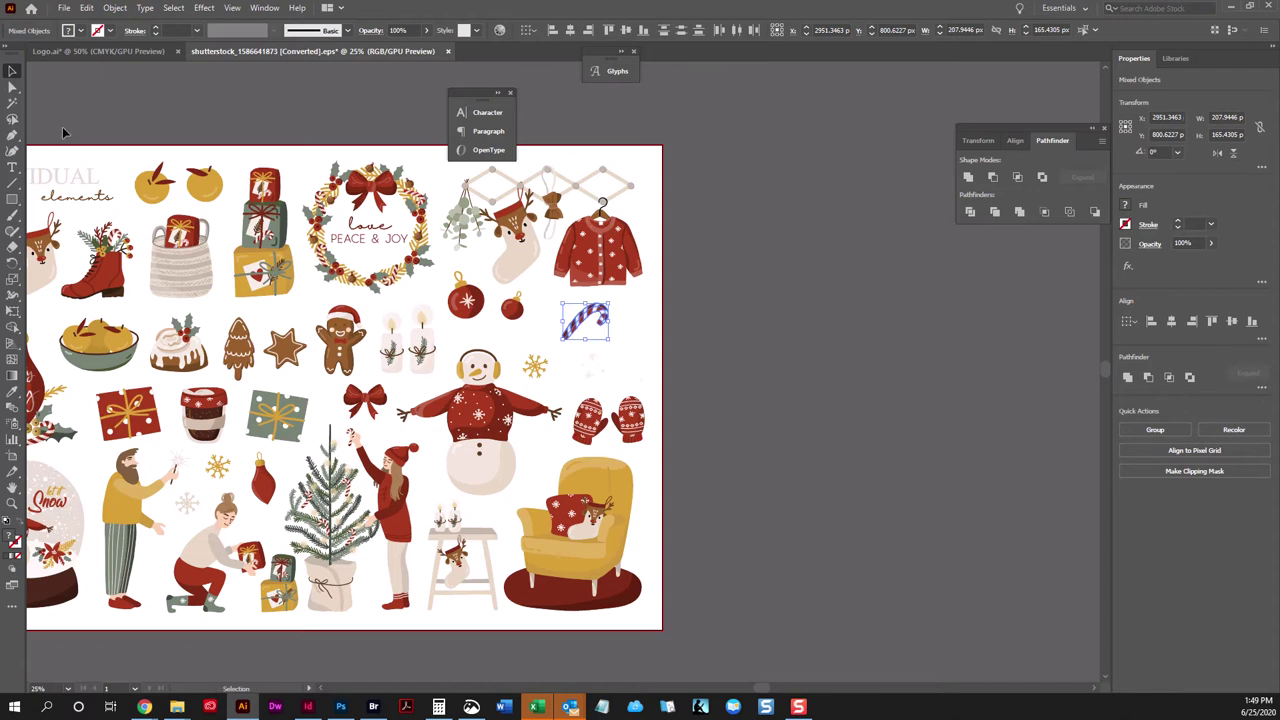
{"action": "left_click", "coordinate": [63, 8]}
{"action": "left_click", "coordinate": [63, 8]}
{"action": "left_click", "coordinate": [63, 8]}
{"action": "left_click", "coordinate": [63, 8]}
Paste the candy cane into a new document and save it to the Desktop as CandyCaneRight.ai.
{"action": "key", "text": "ctrl+n"}
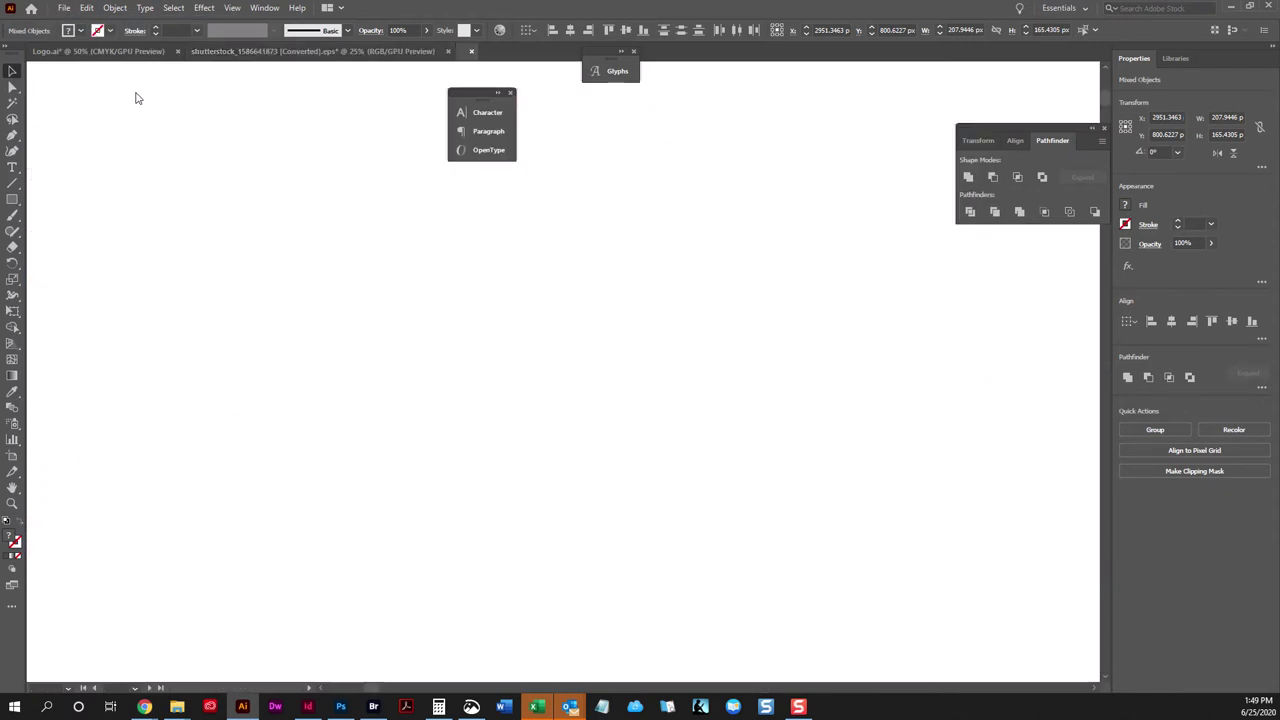
{"action": "key", "text": "ctrl+v"}
{"action": "left_click", "coordinate": [62, 8]}
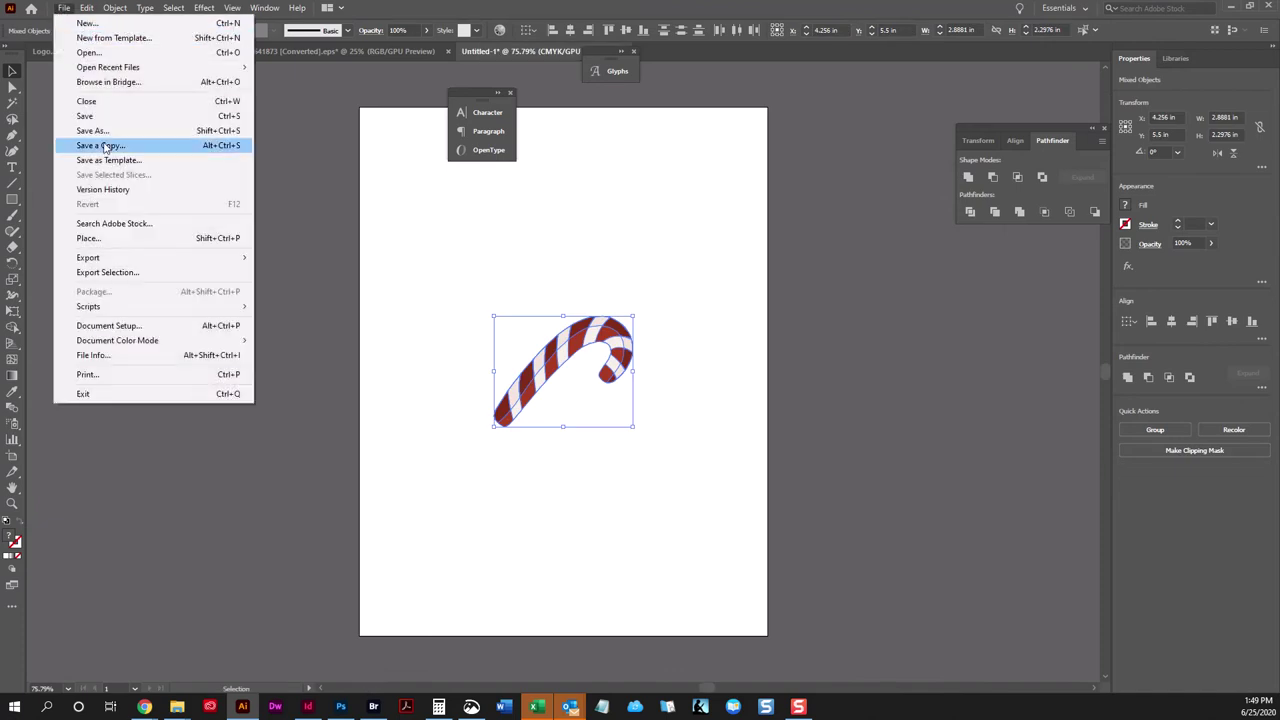
{"action": "left_click", "coordinate": [105, 127]}
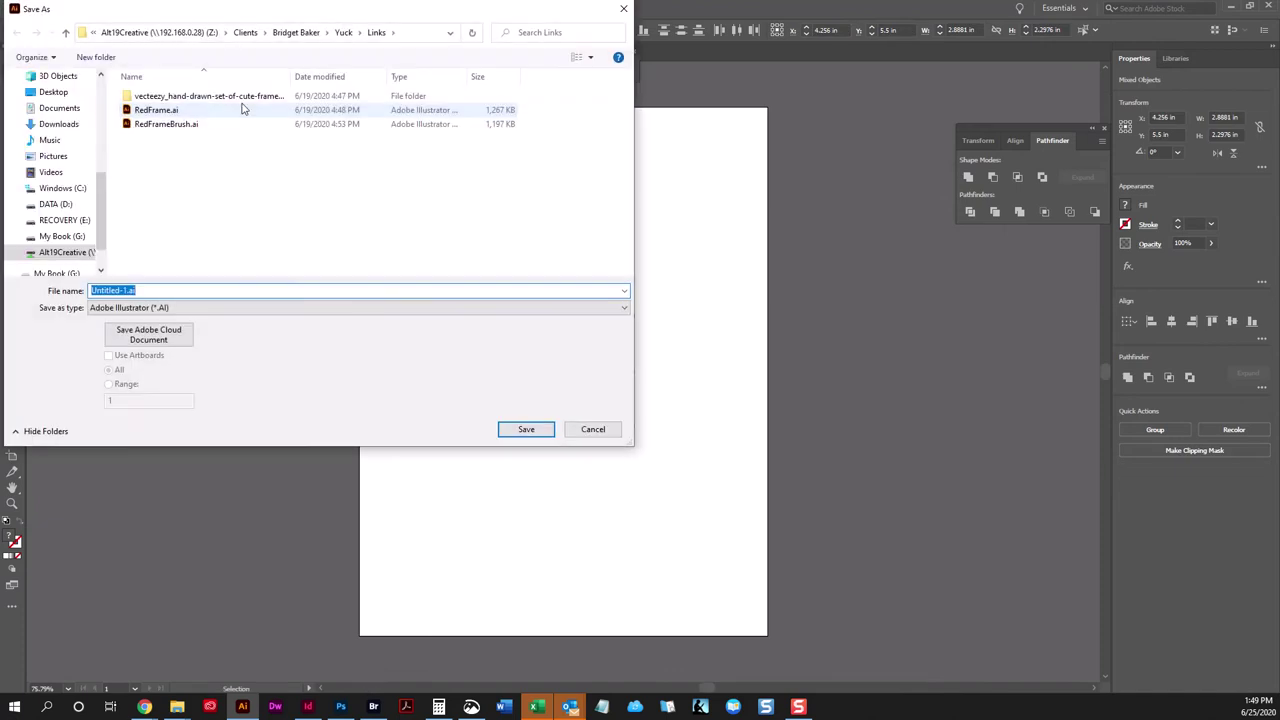
{"action": "left_click", "coordinate": [55, 92]}
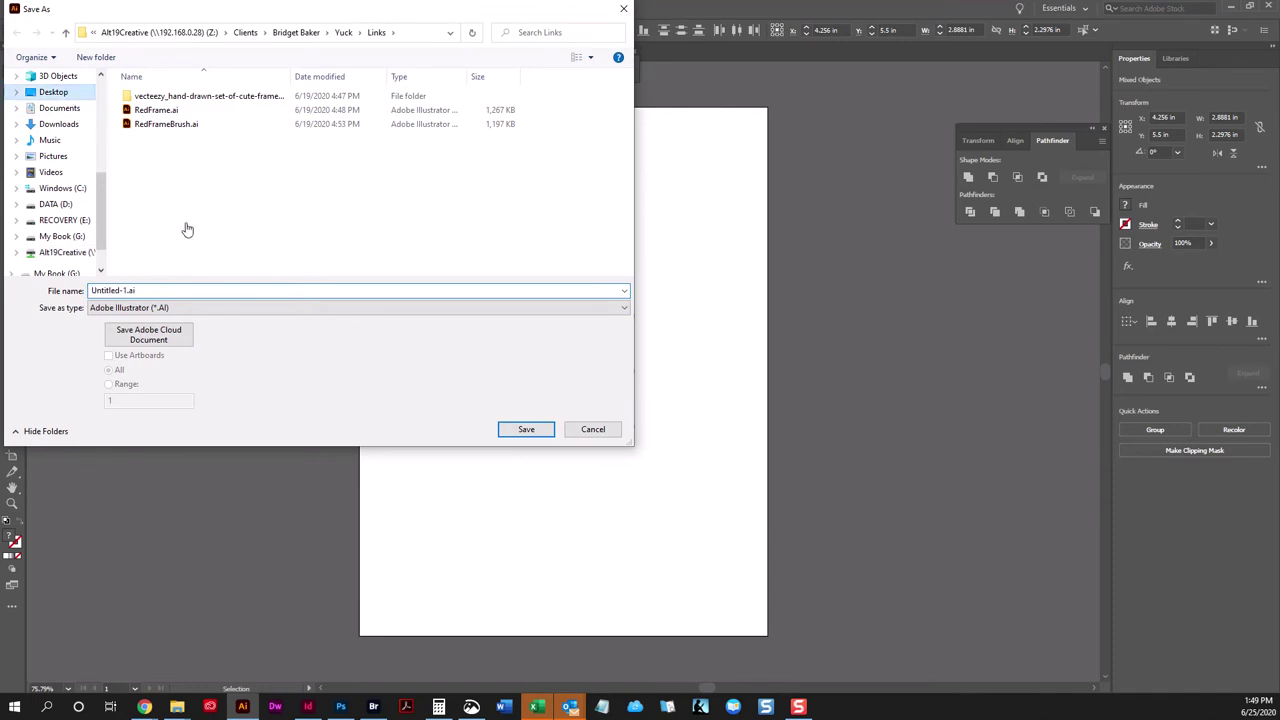
{"action": "type", "text": "CandyCane"}
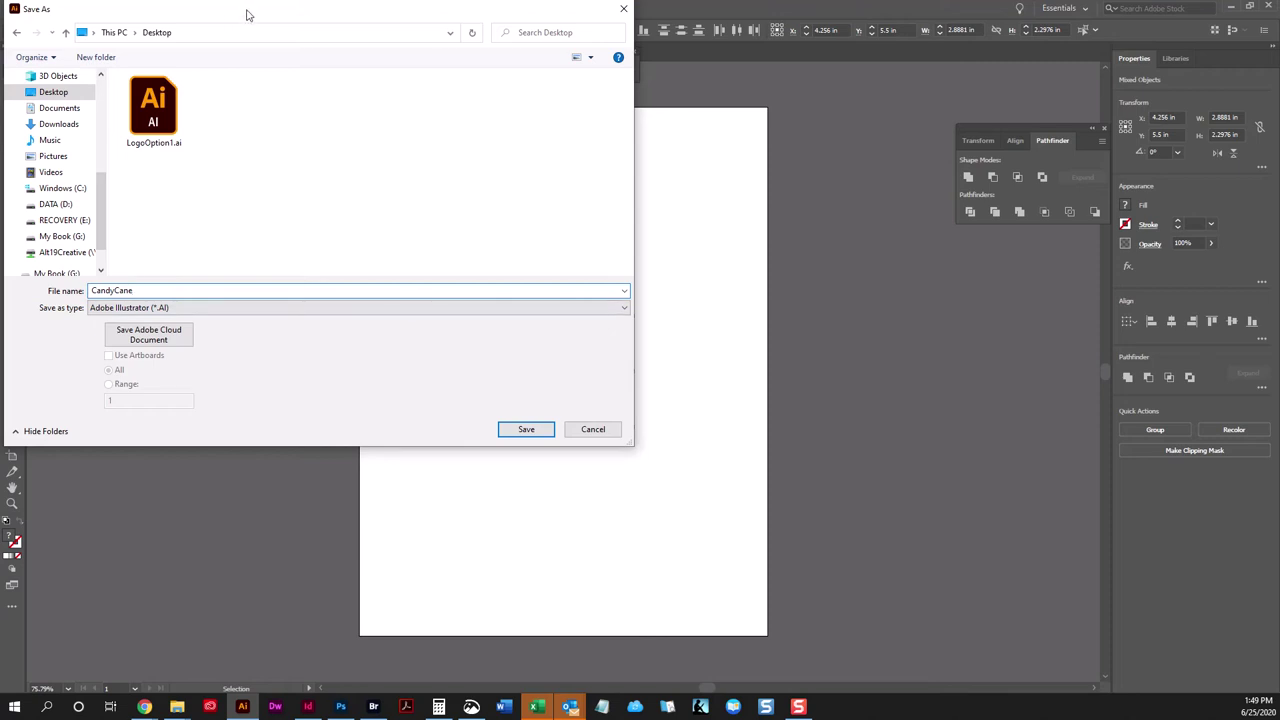
{"action": "left_click_drag", "start_coordinate": [248, 14], "coordinate": [473, 141]}
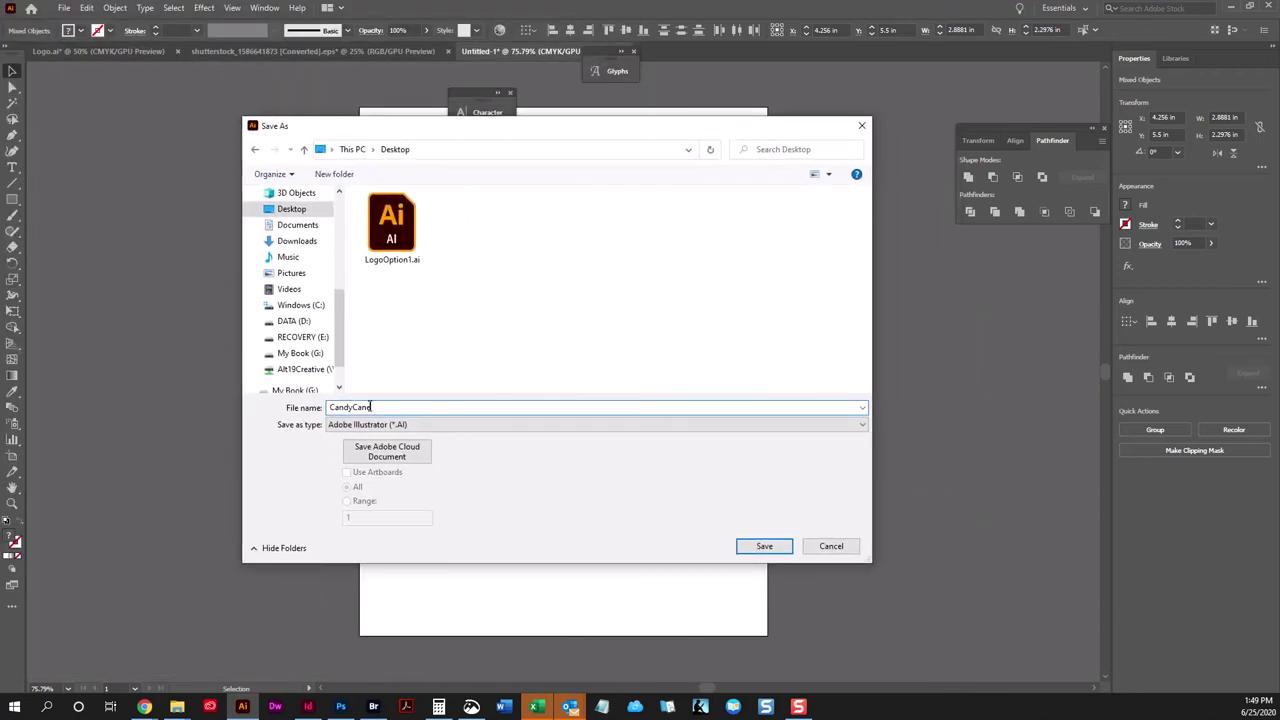
{"action": "key", "text": "Return"}
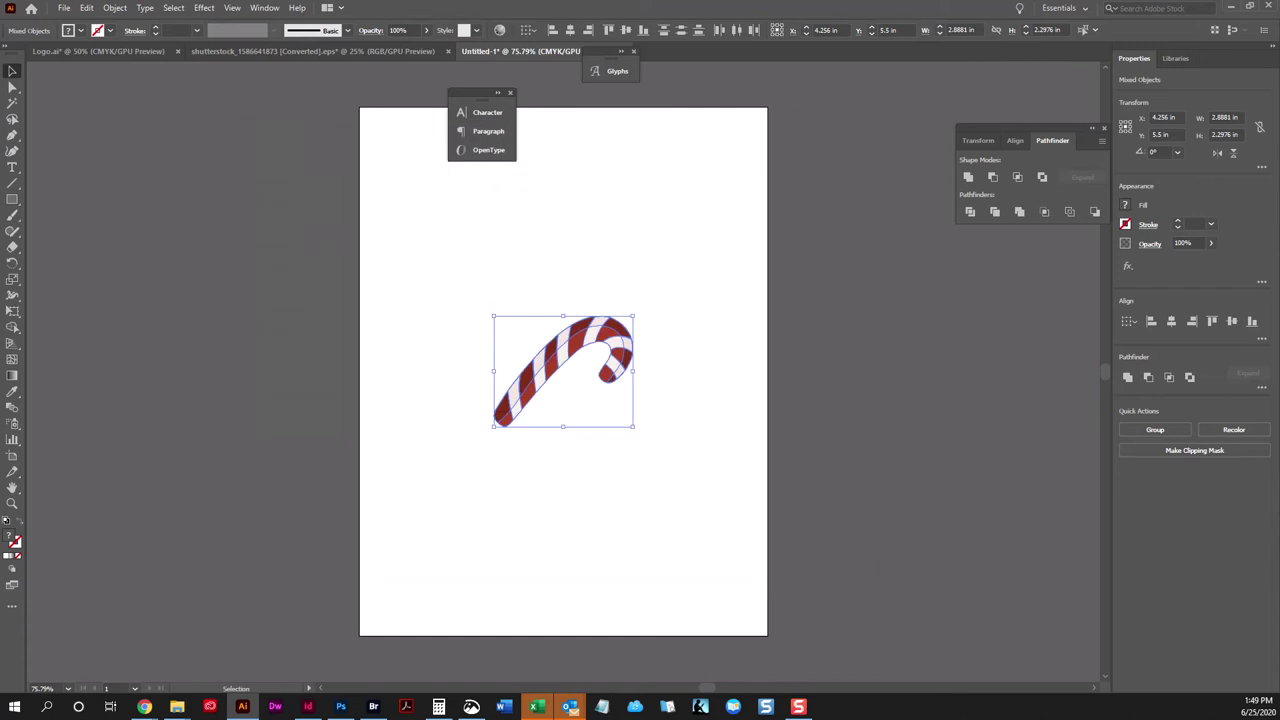
{"action": "left_click", "coordinate": [697, 538]}
{"action": "right_click", "coordinate": [527, 417]}
Reflect the candy cane across the vertical axis so its hook faces left.
{"action": "mouse_move", "coordinate": [585, 552]}
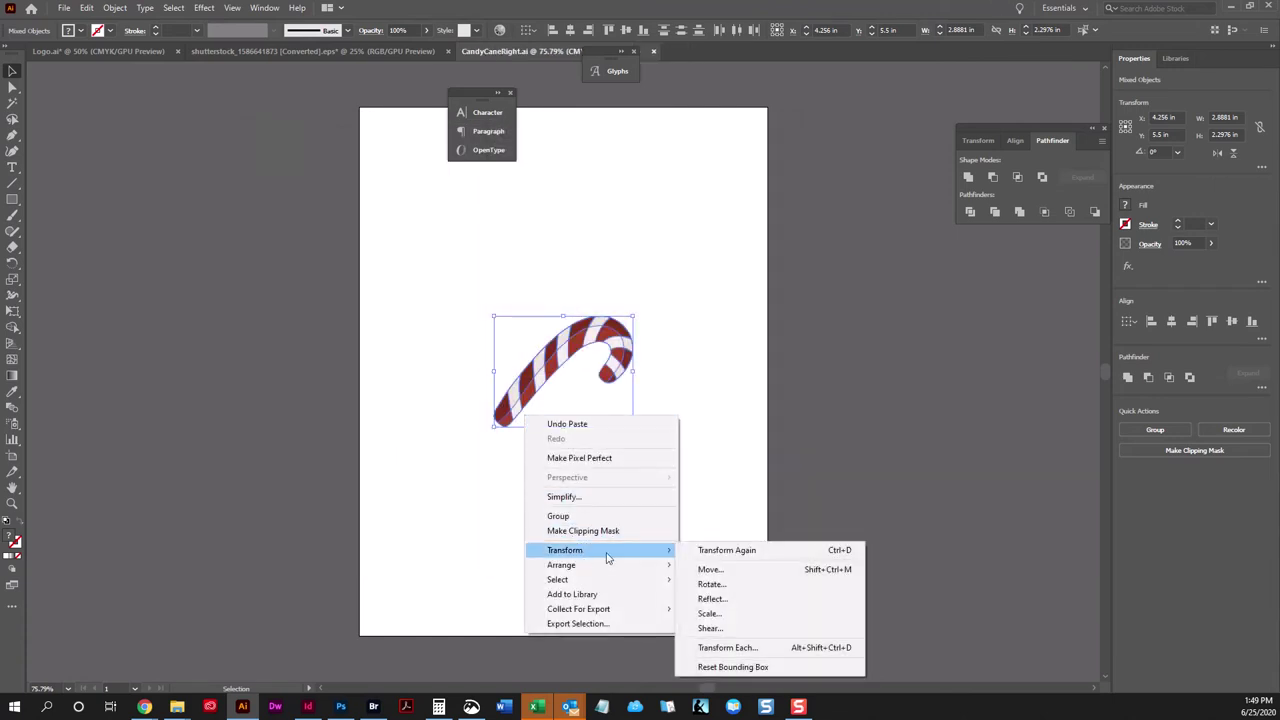
{"action": "left_click", "coordinate": [734, 603]}
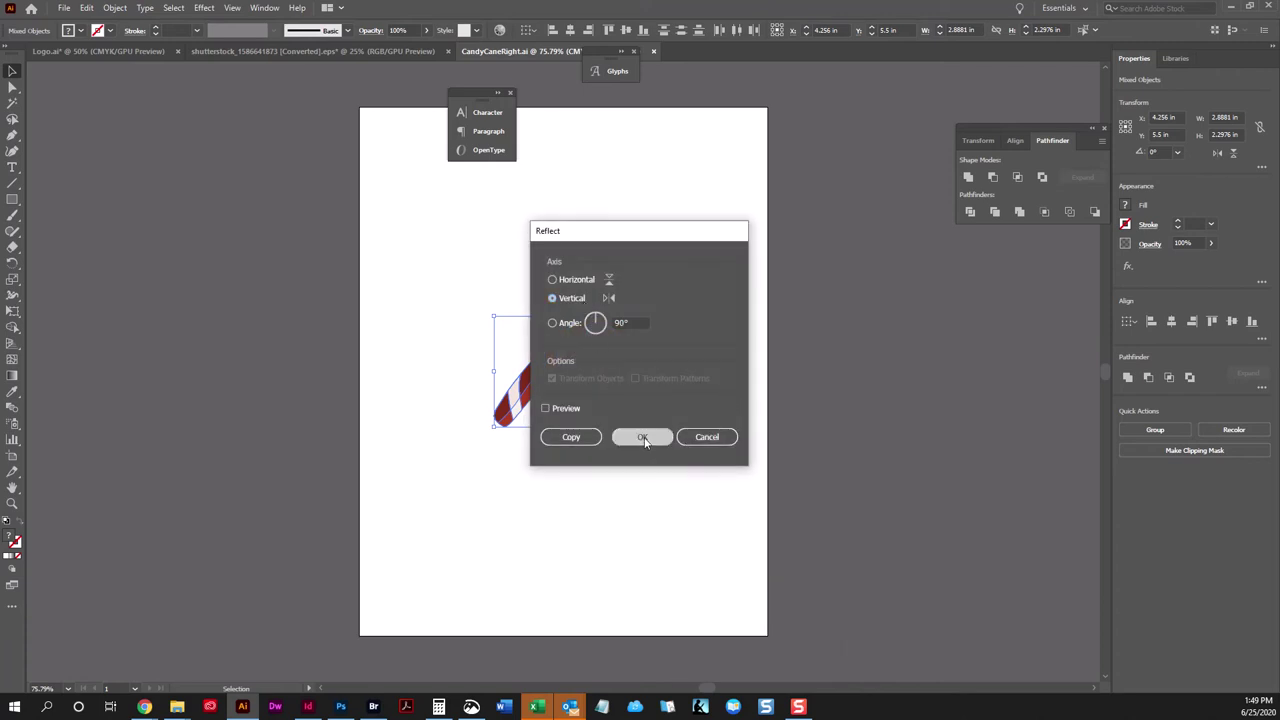
{"action": "left_click", "coordinate": [642, 437]}
Save the mirrored cane as CandyCaneLeft.ai, accepting the Illustrator options.
{"action": "left_click", "coordinate": [63, 7]}
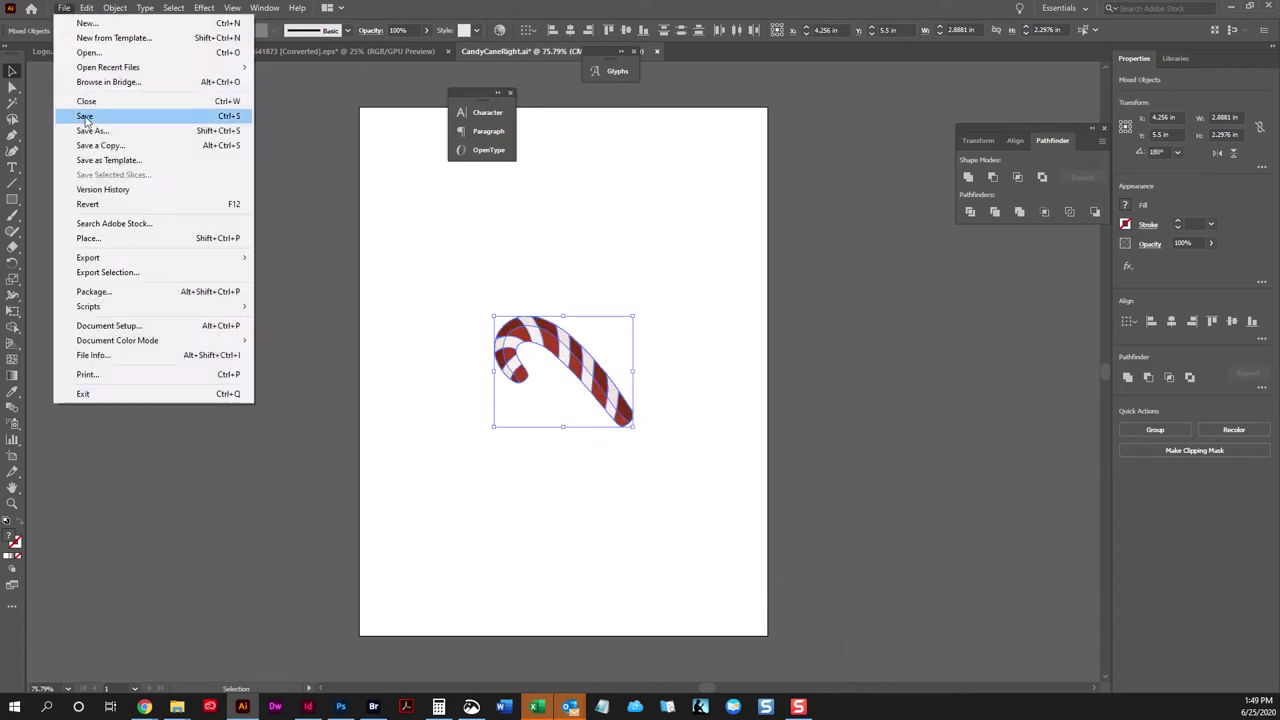
{"action": "left_click", "coordinate": [150, 132]}
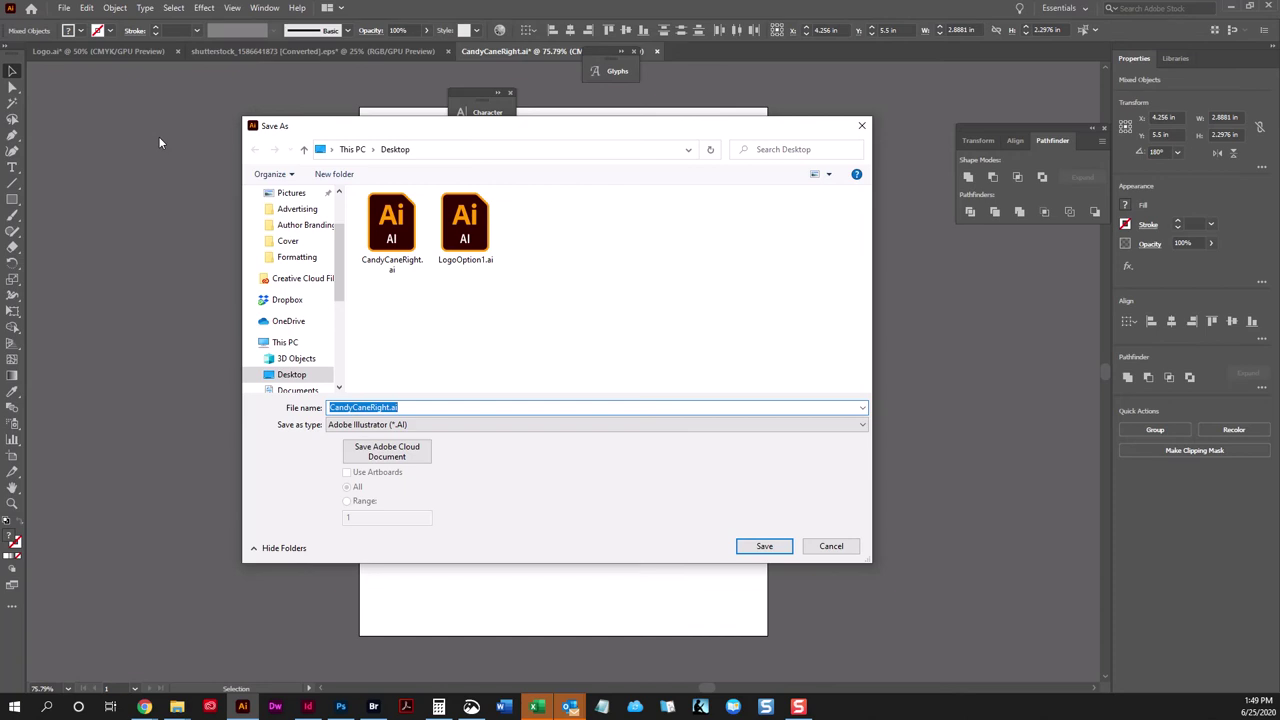
{"action": "type", "text": "CandyCane"}
{"action": "key", "text": "Return"}
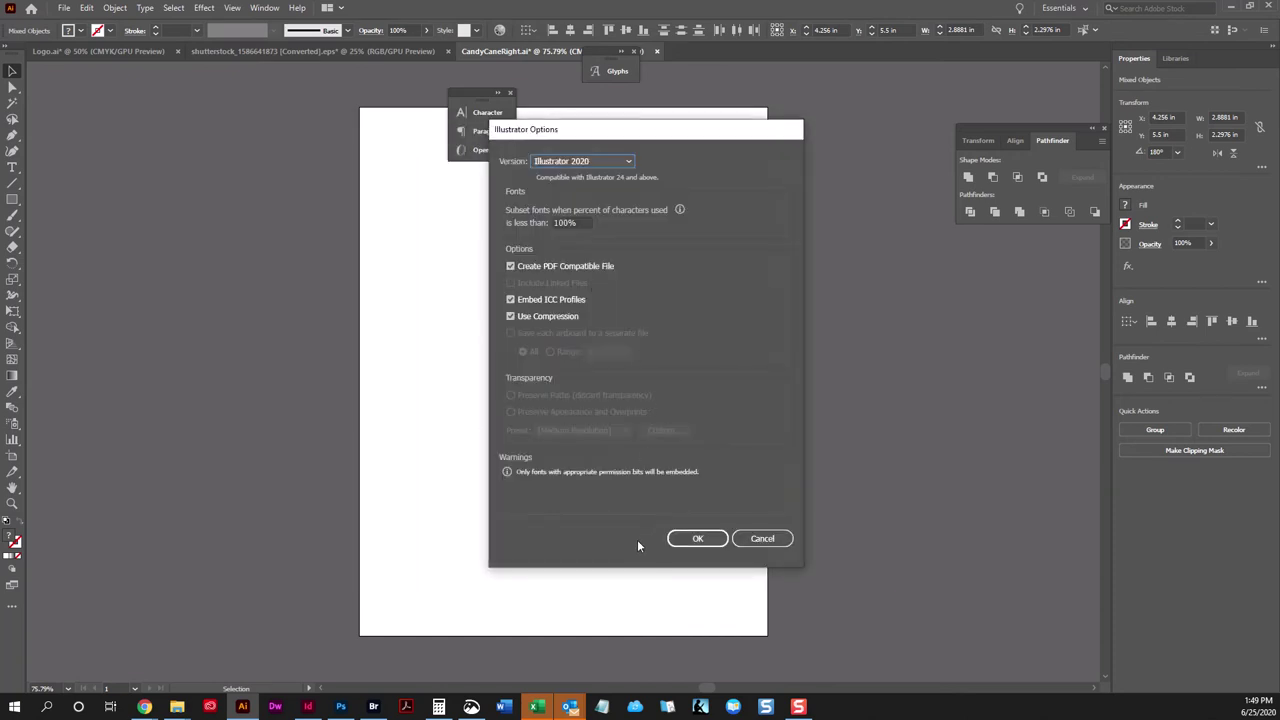
{"action": "left_click", "coordinate": [692, 538]}
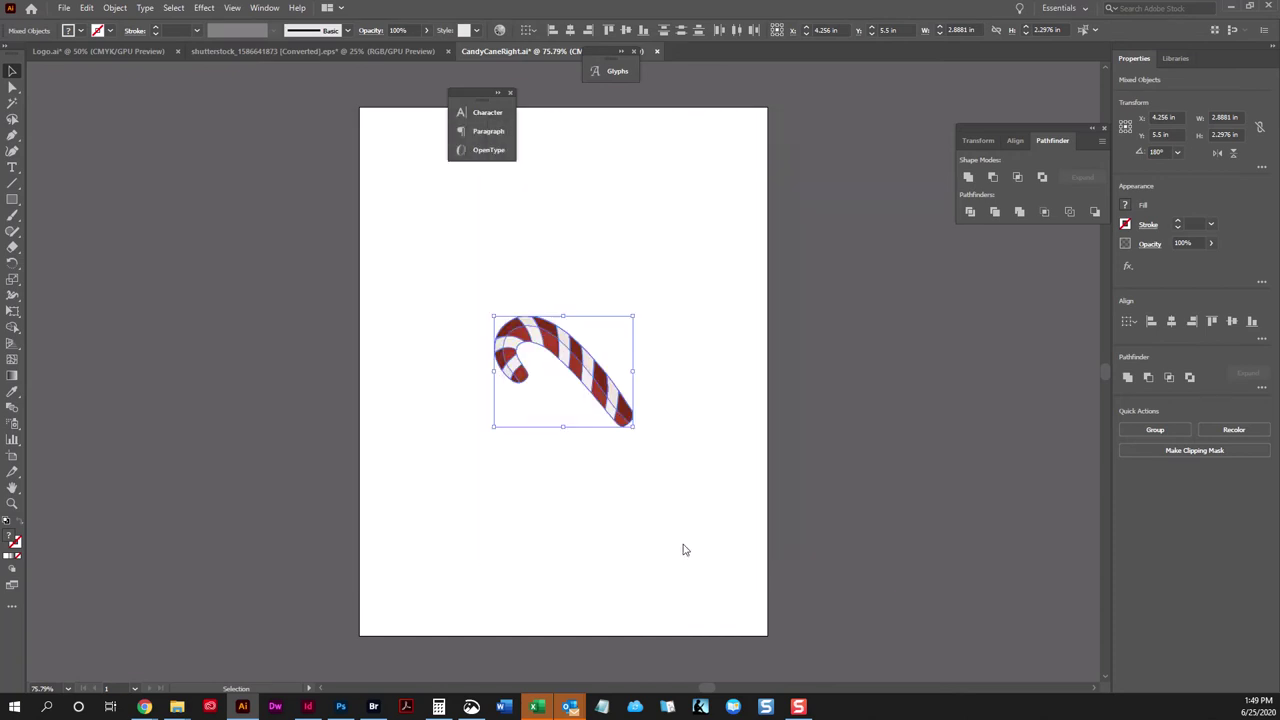
Place CandyCaneLeft.ai inline before the Chapter 1 heading in InDesign.
{"action": "left_click", "coordinate": [308, 707]}
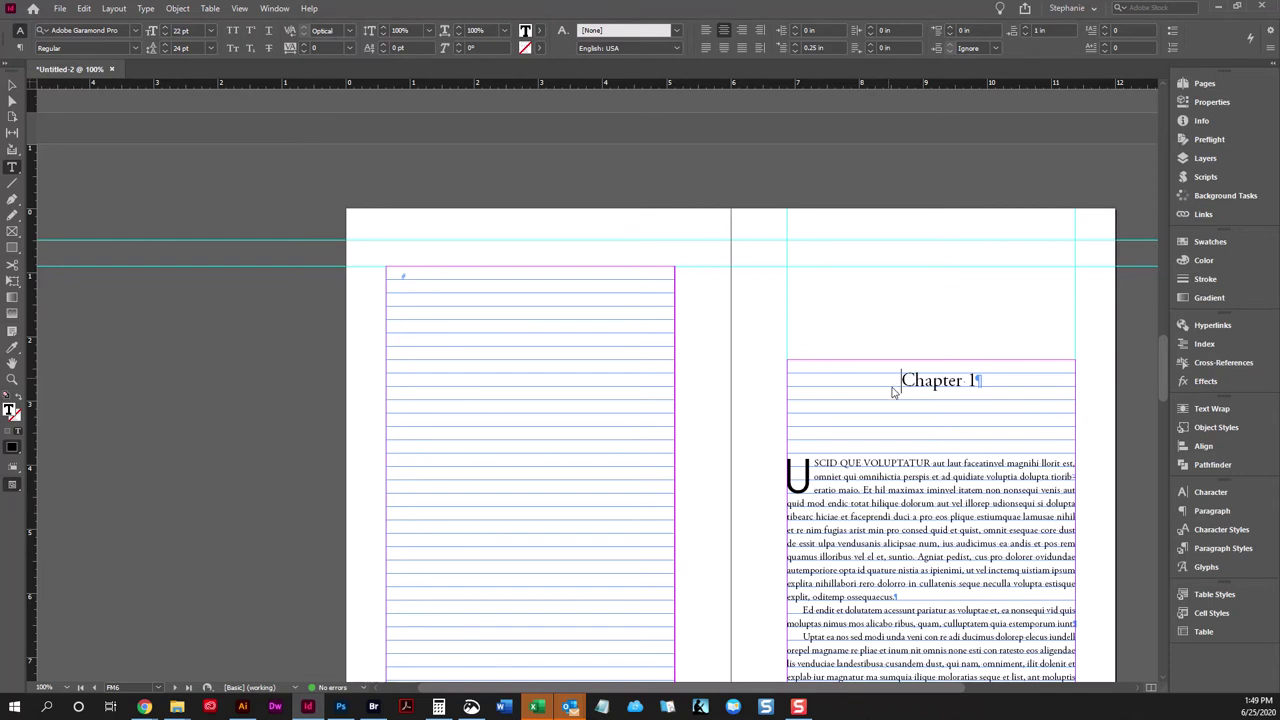
{"action": "key", "text": "ctrl+d"}
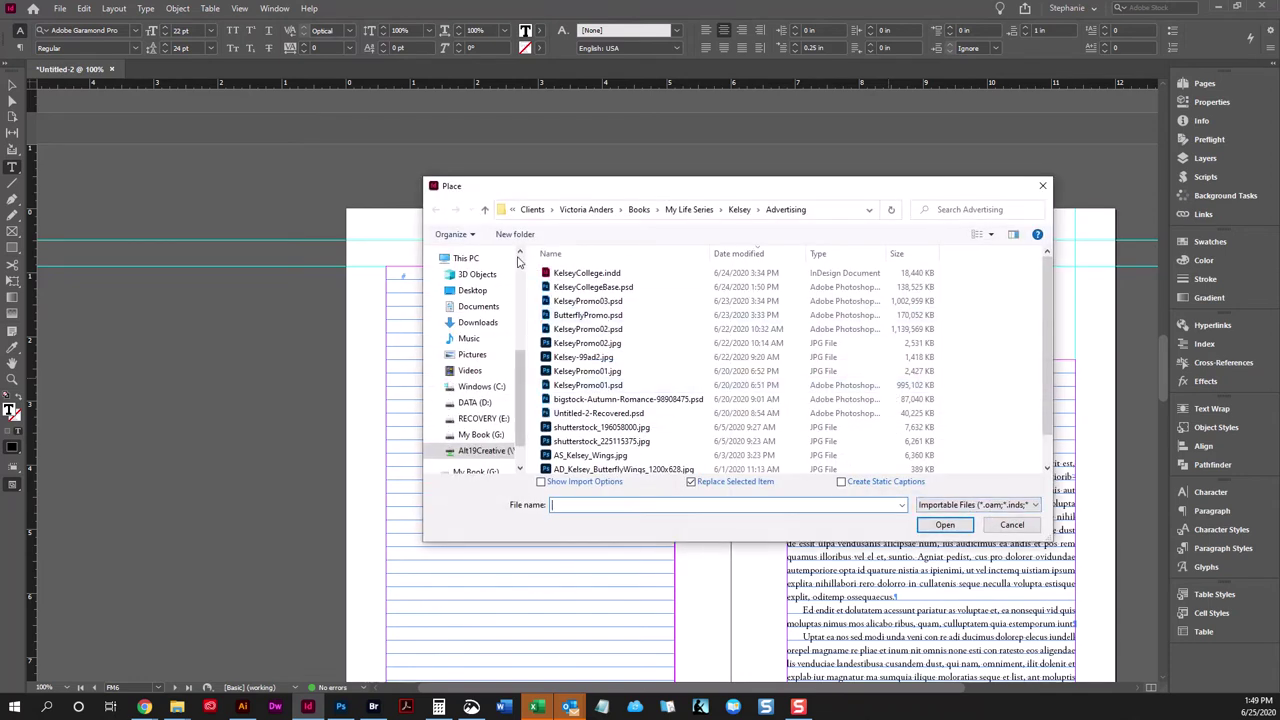
{"action": "scroll", "coordinate": [518, 262], "scroll_direction": "up", "scroll_amount": 3}
{"action": "left_click", "coordinate": [463, 259]}
{"action": "key", "text": "Escape"}
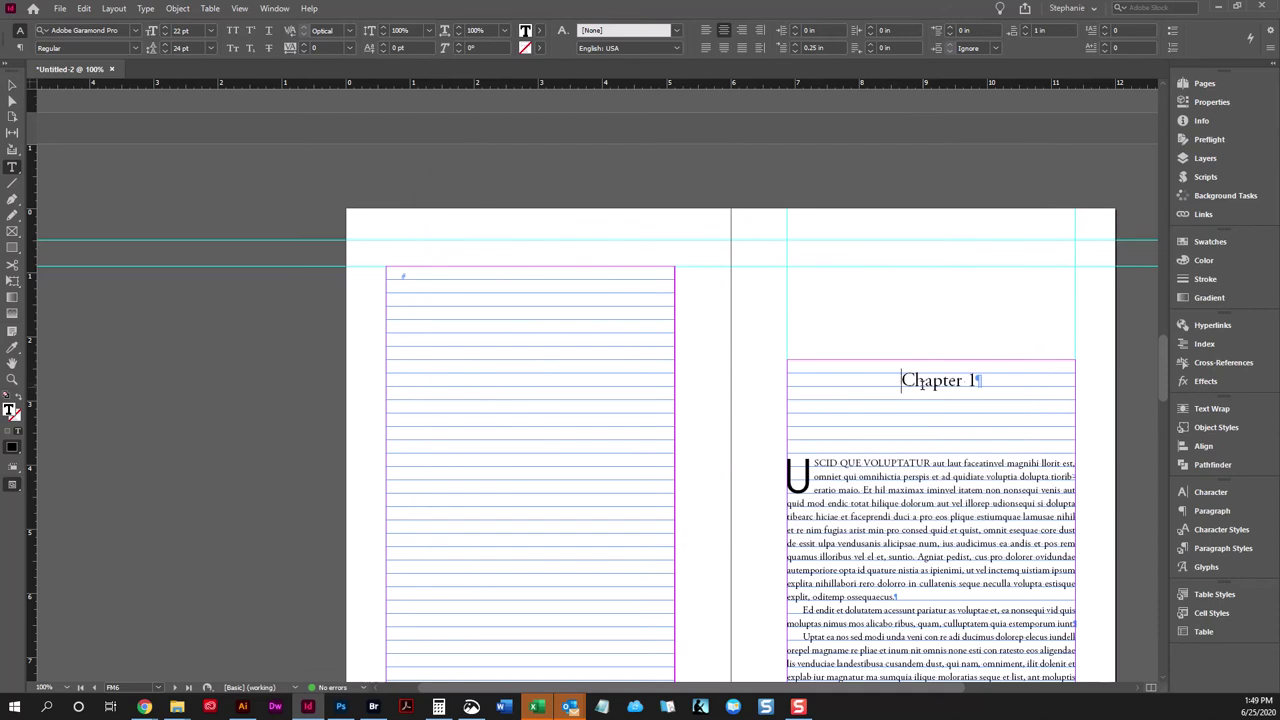
{"action": "key", "text": "ctrl+d"}
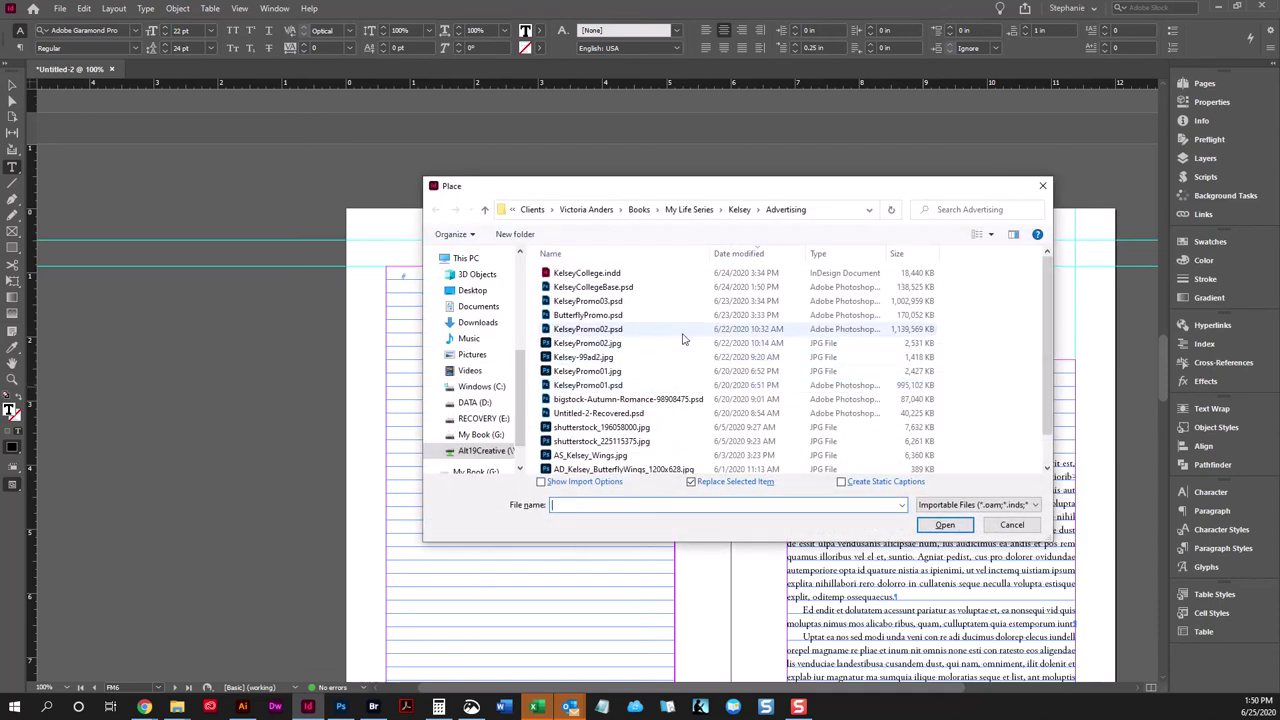
{"action": "scroll", "coordinate": [510, 300], "scroll_direction": "up", "scroll_amount": 3}
{"action": "left_click", "coordinate": [463, 263]}
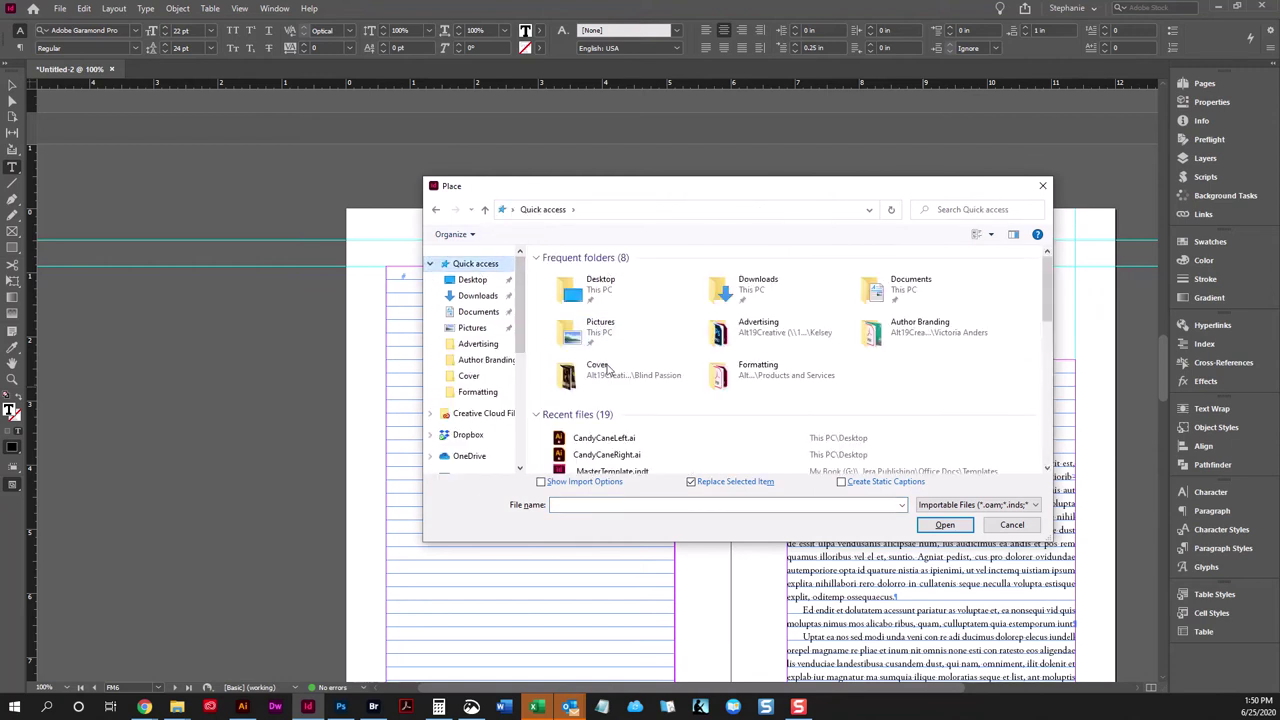
{"action": "left_click", "coordinate": [604, 438]}
{"action": "left_click", "coordinate": [944, 524]}
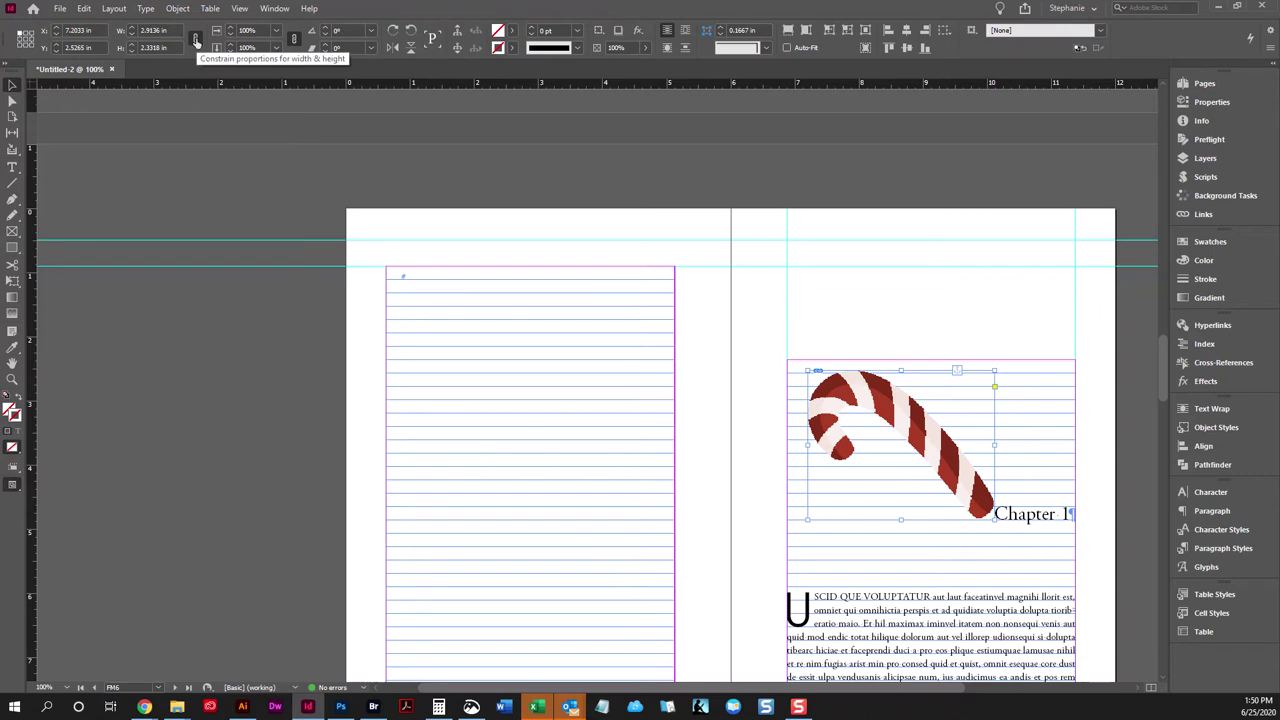
Scale the placed candy cane down to 0.25 in tall.
{"action": "double_click", "coordinate": [152, 30]}
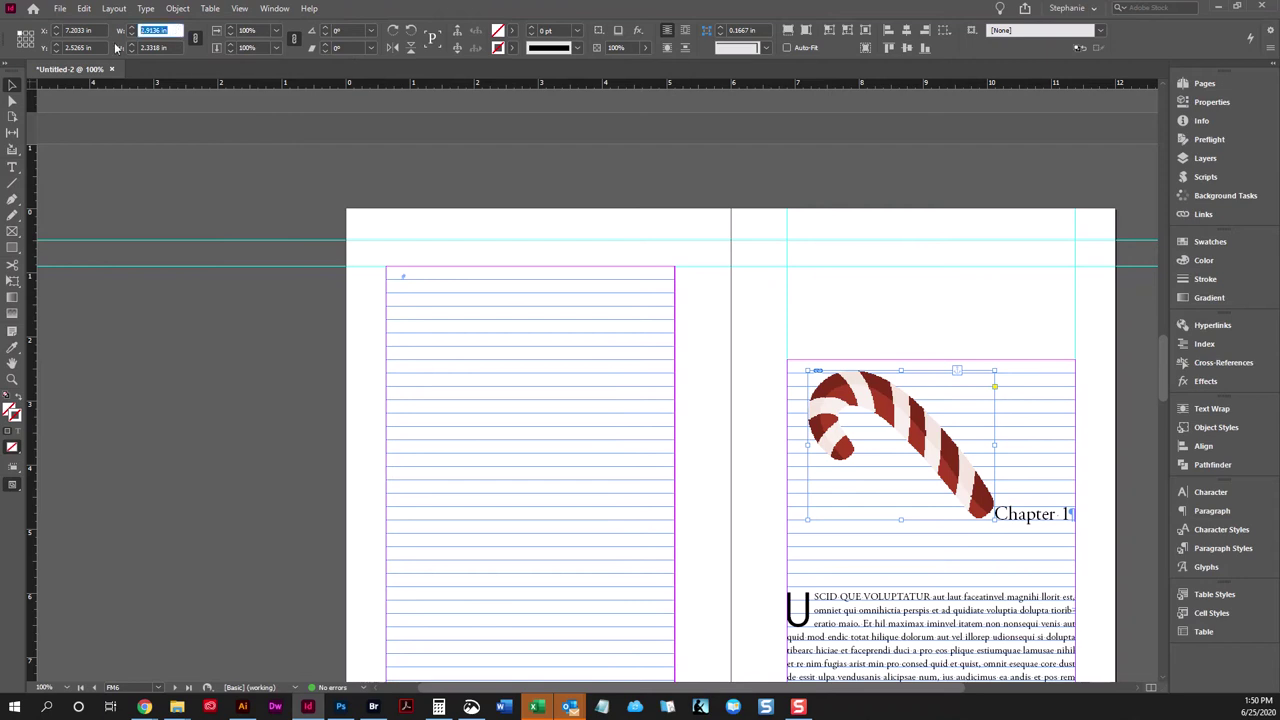
{"action": "key", "text": "Tab"}
{"action": "type", "text": "1"}
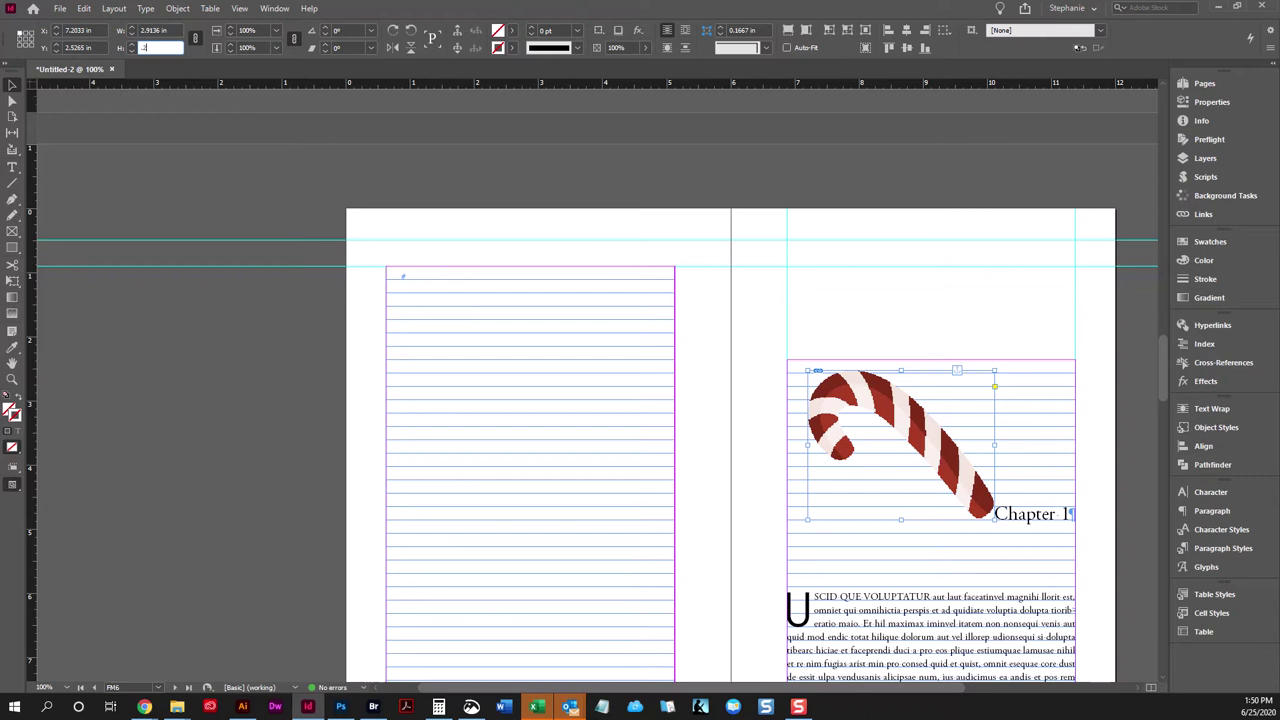
{"action": "type", "text": "25"}
{"action": "key", "text": "Return"}
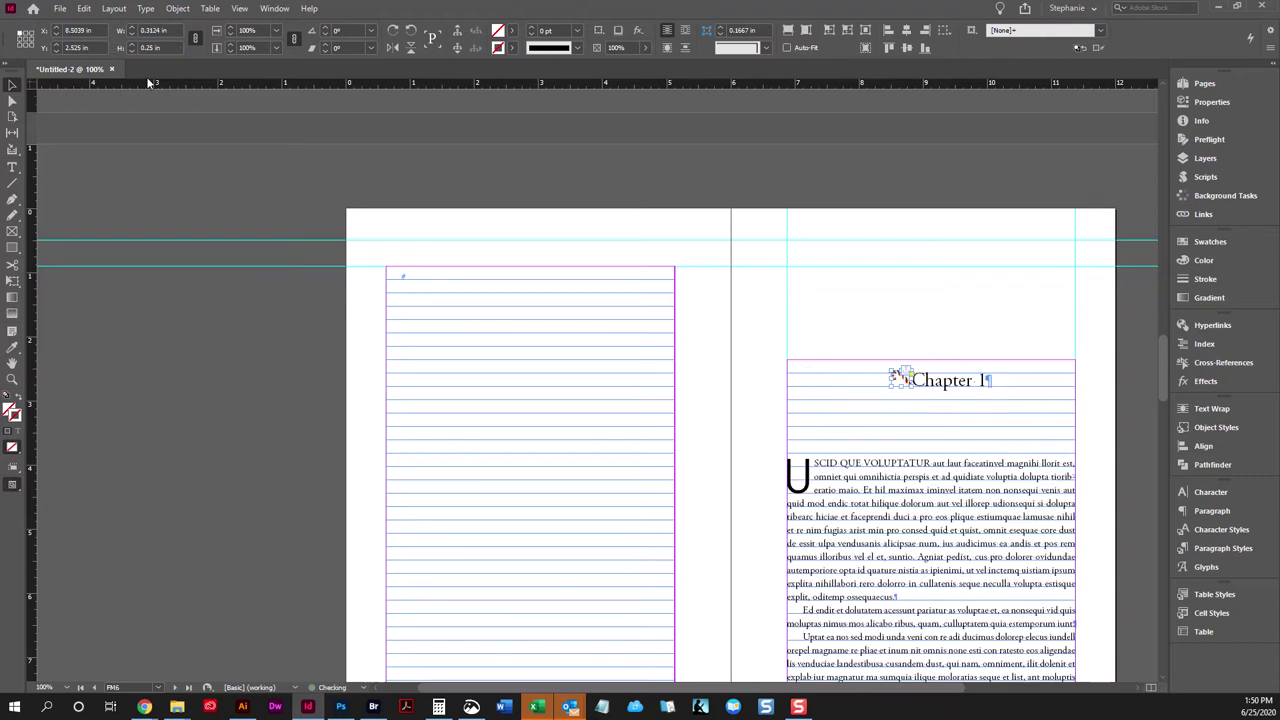
{"action": "left_click", "coordinate": [866, 326]}
Insert an en space between the candy cane and the Chapter 1 text.
{"action": "key", "text": "w"}
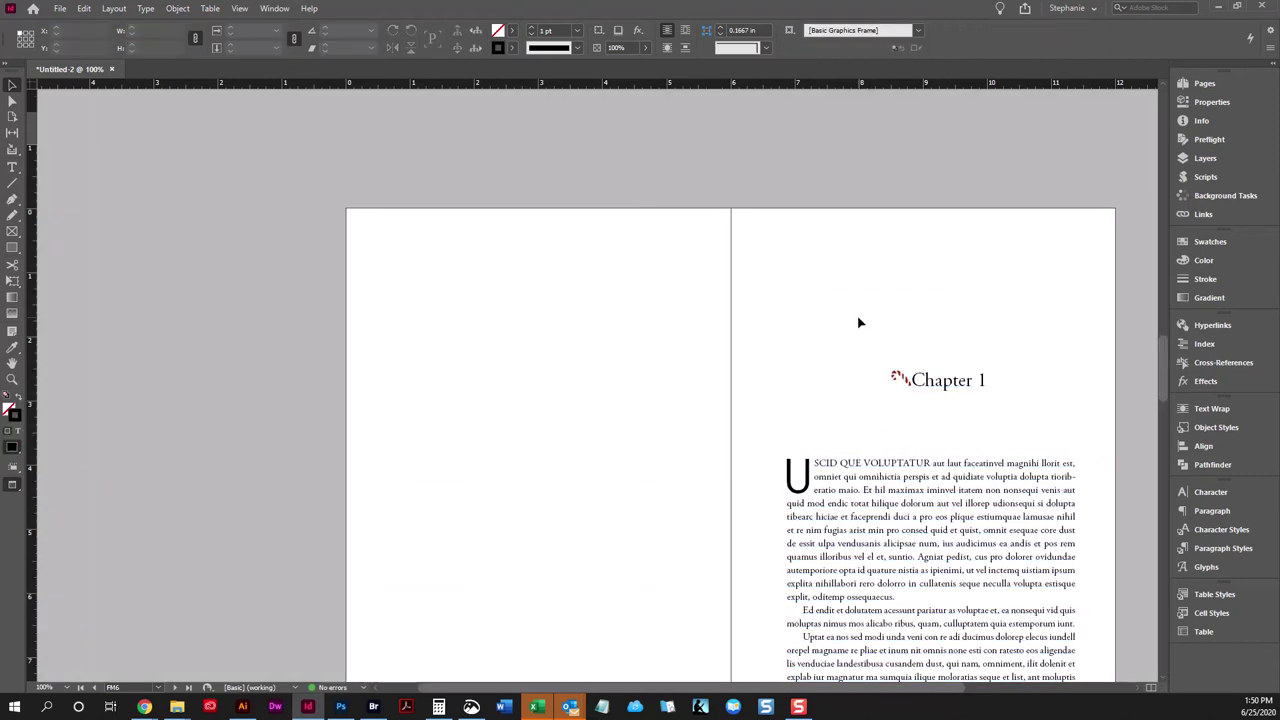
{"action": "key", "text": "w"}
{"action": "double_click", "coordinate": [912, 381]}
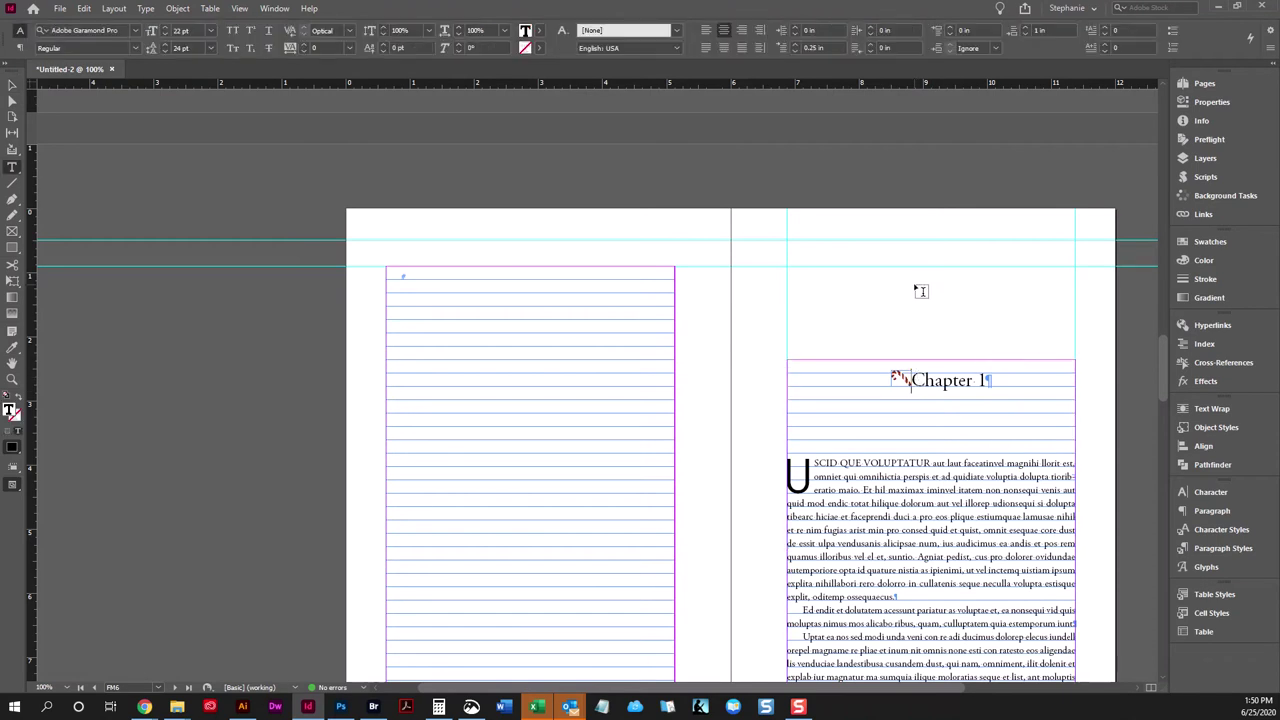
{"action": "left_click", "coordinate": [148, 12]}
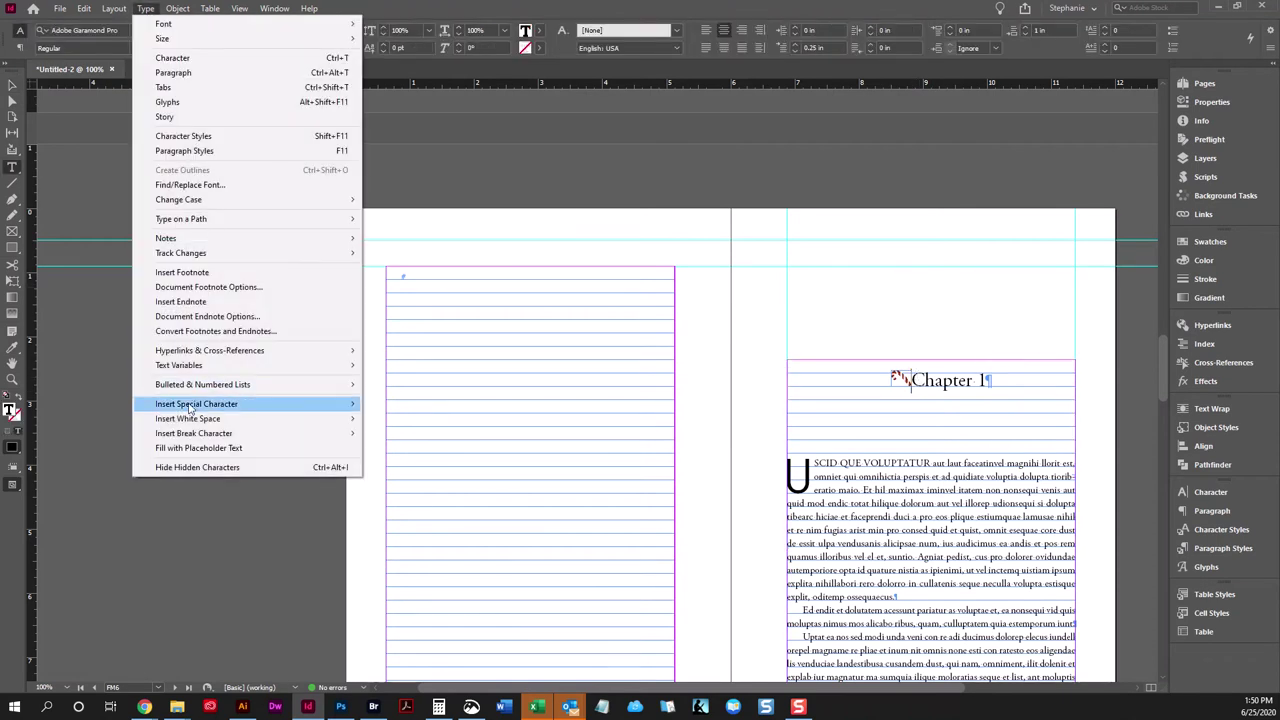
{"action": "mouse_move", "coordinate": [207, 422]}
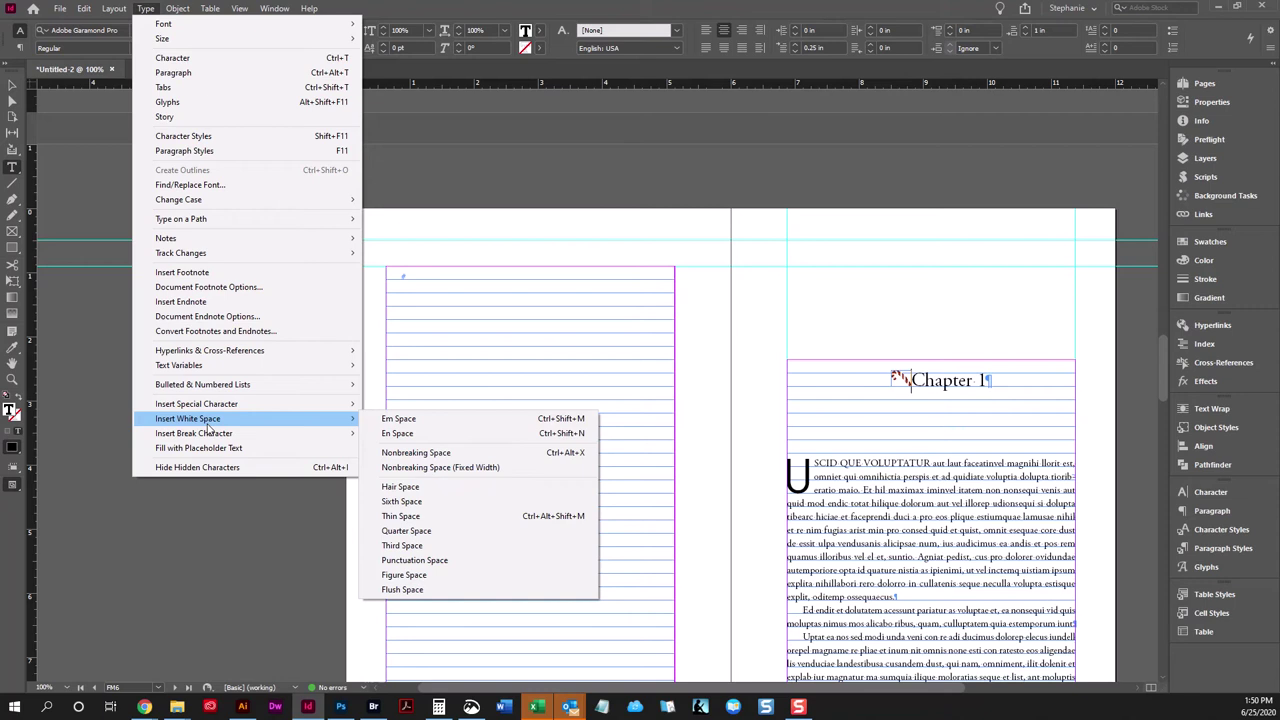
{"action": "left_click", "coordinate": [405, 433]}
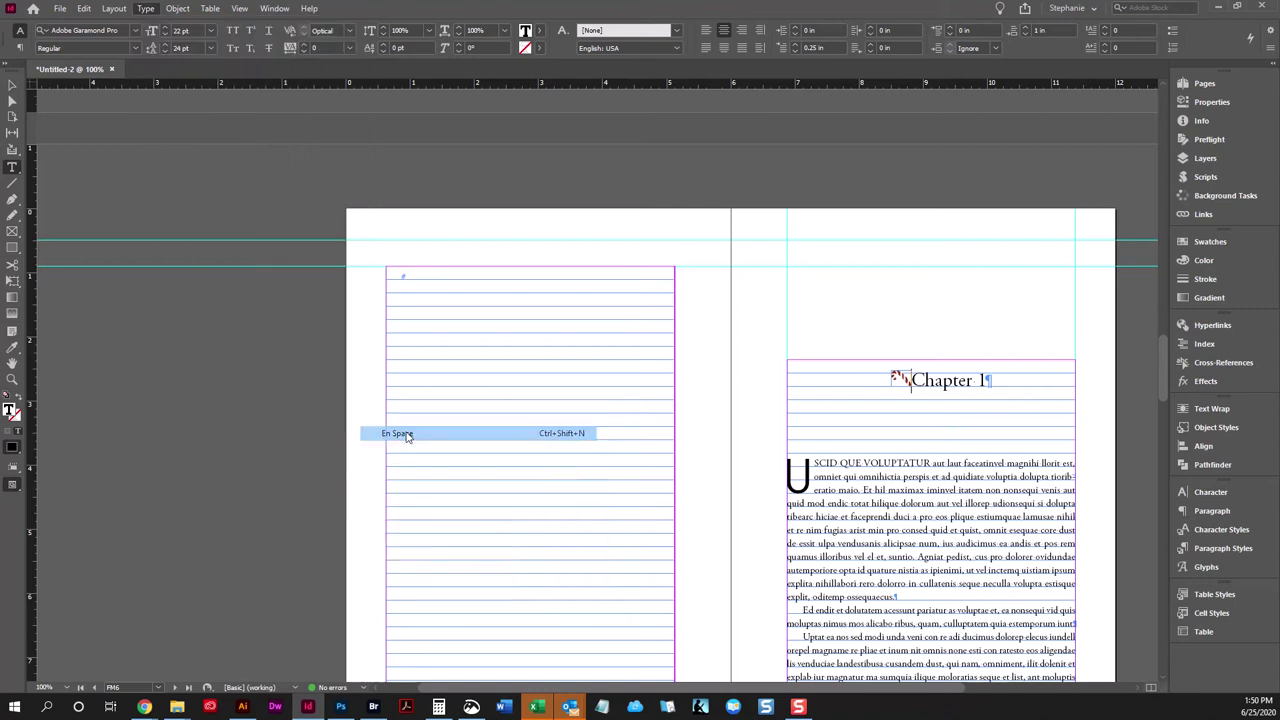
Copy that en space and paste it after the end of the Chapter 1 heading.
{"action": "left_click", "coordinate": [909, 378]}
{"action": "key", "text": "shift+Right"}
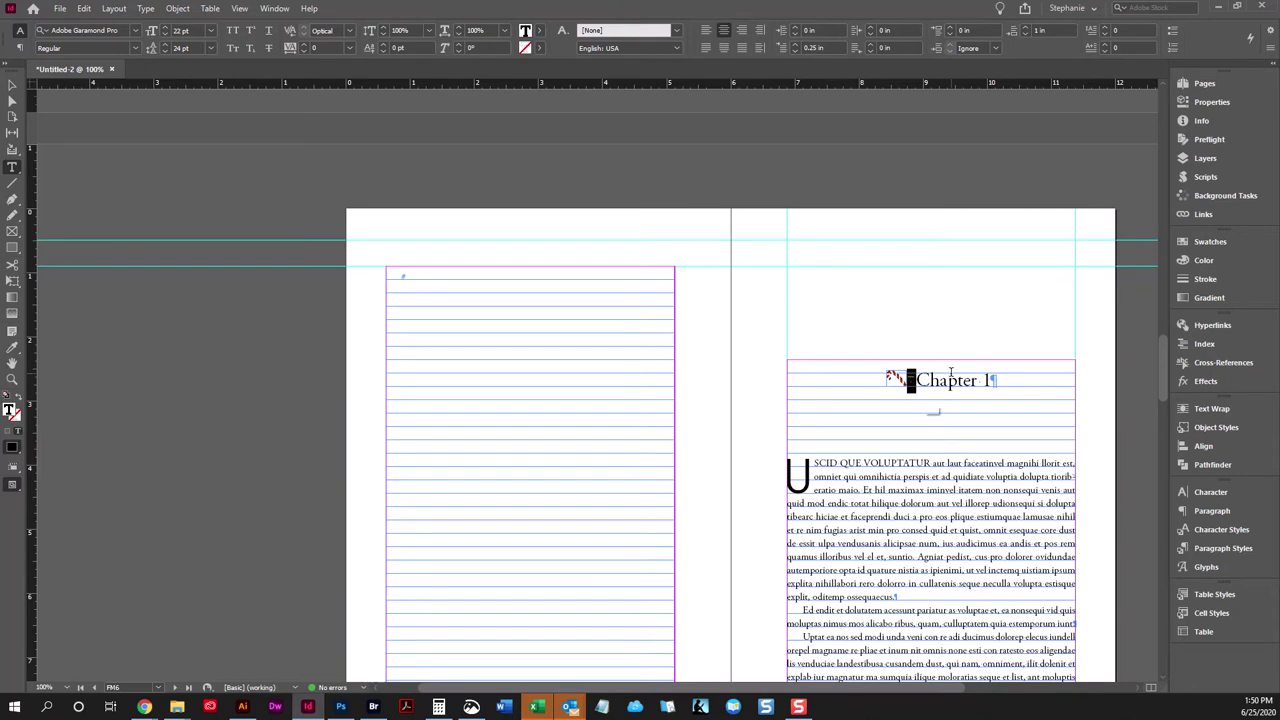
{"action": "key", "text": "ctrl+c"}
{"action": "key", "text": "End"}
{"action": "key", "text": "ctrl+v"}
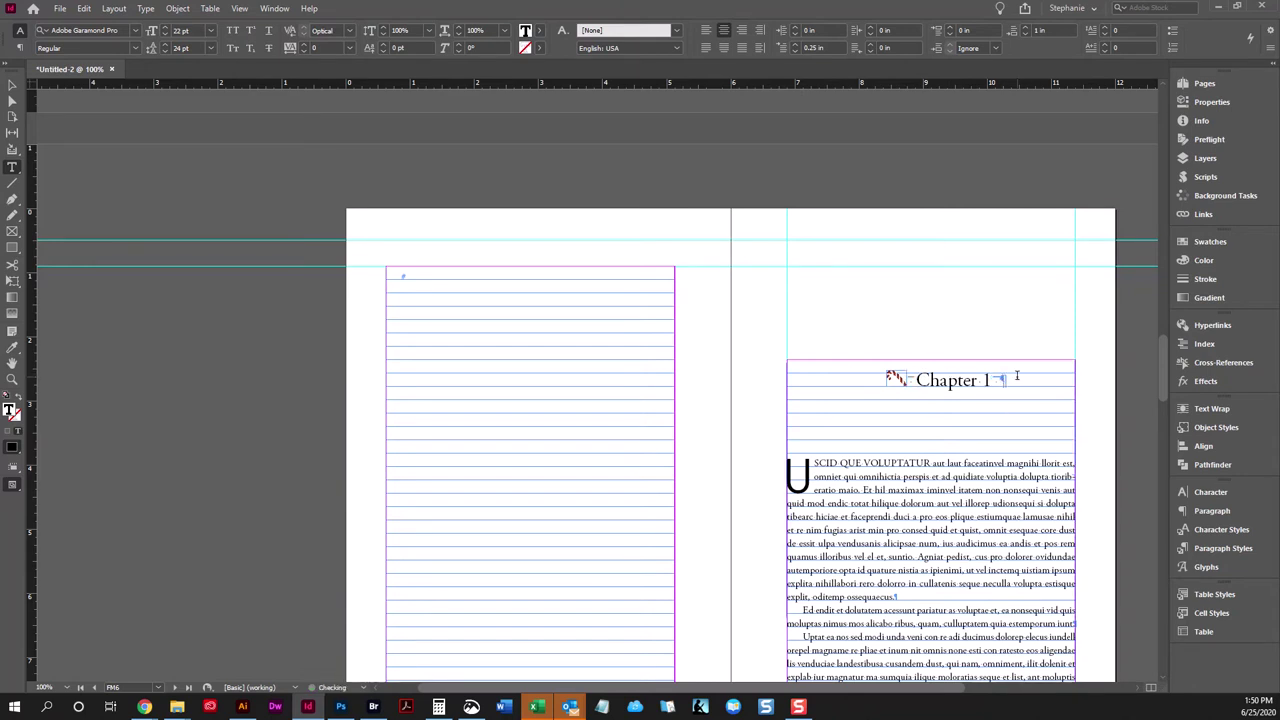
{"action": "left_click", "coordinate": [113, 8]}
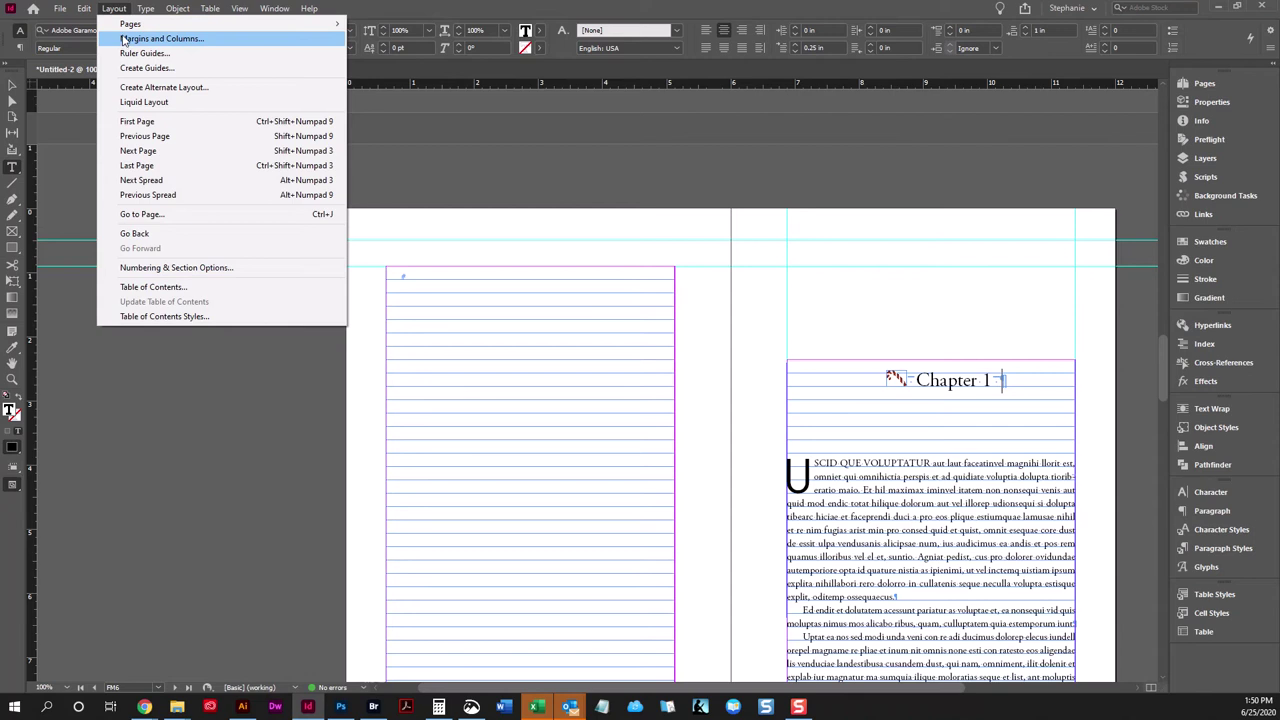
{"action": "mouse_move", "coordinate": [85, 9]}
{"action": "left_click", "coordinate": [428, 8]}
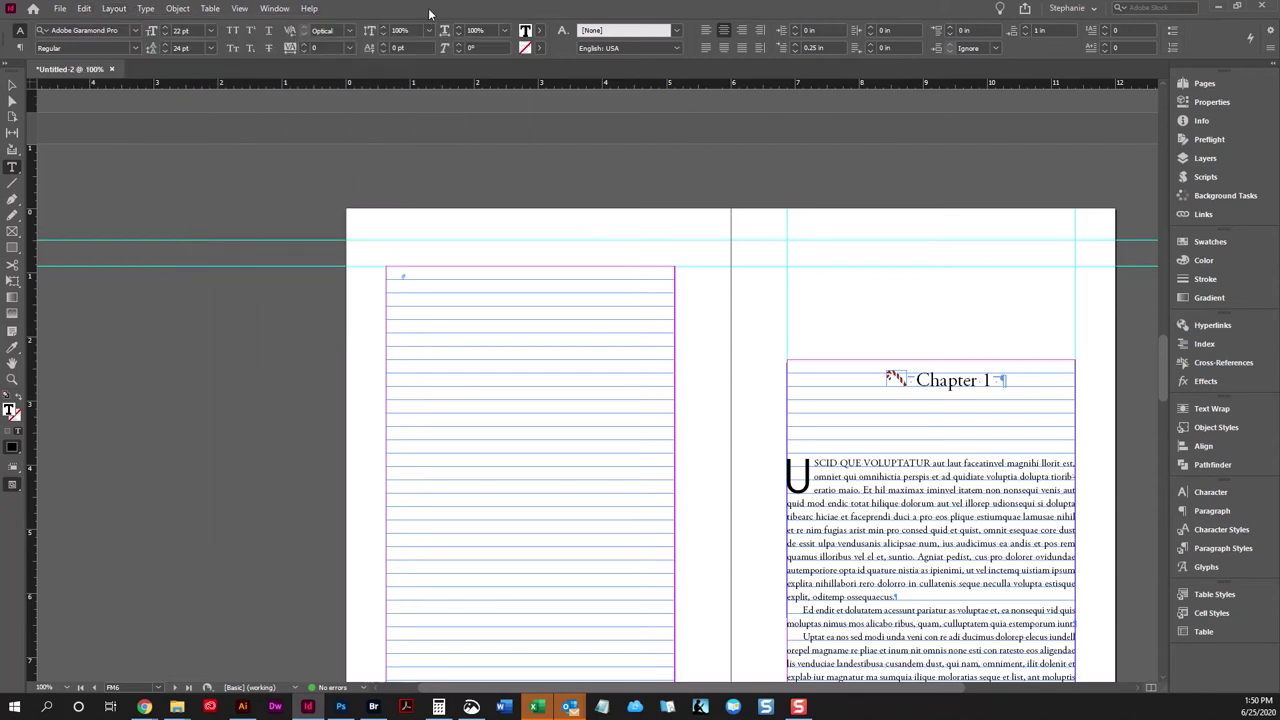
{"action": "key", "text": "ctrl+shift+d"}
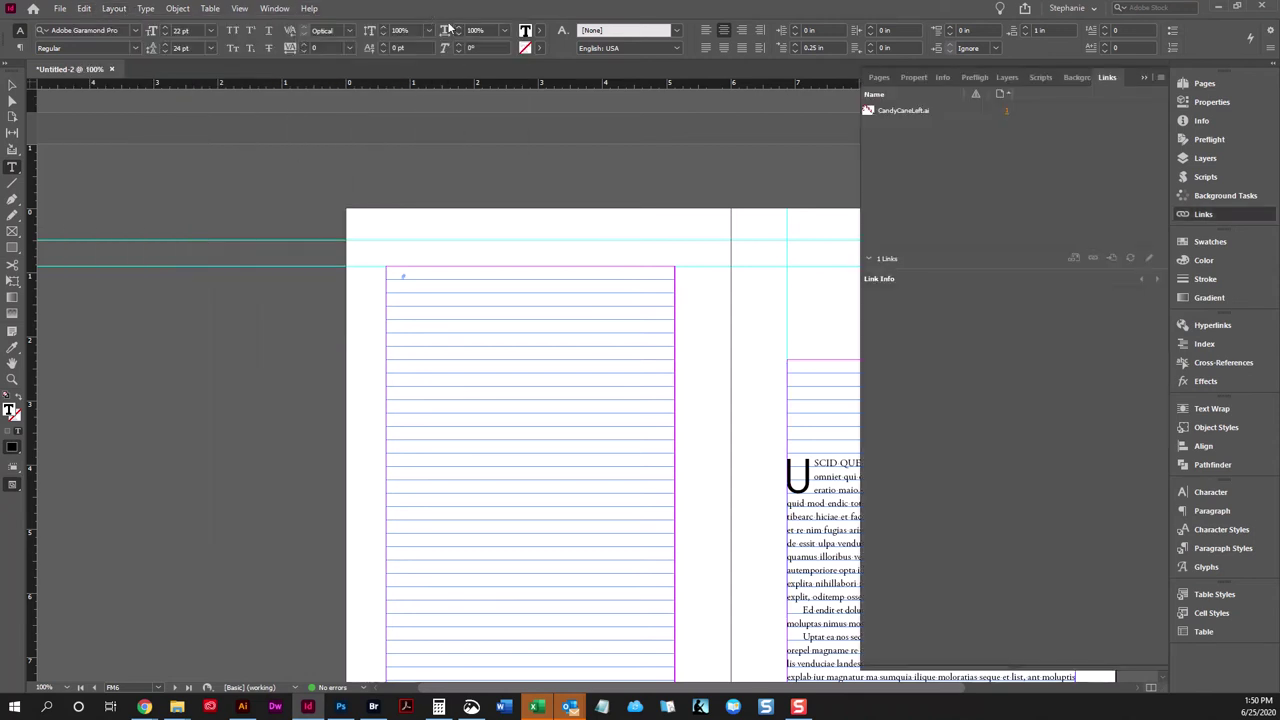
Place CandyCaneRight.ai inline after the Chapter 1 heading.
{"action": "left_click", "coordinate": [1145, 78]}
{"action": "key", "text": "ctrl+d"}
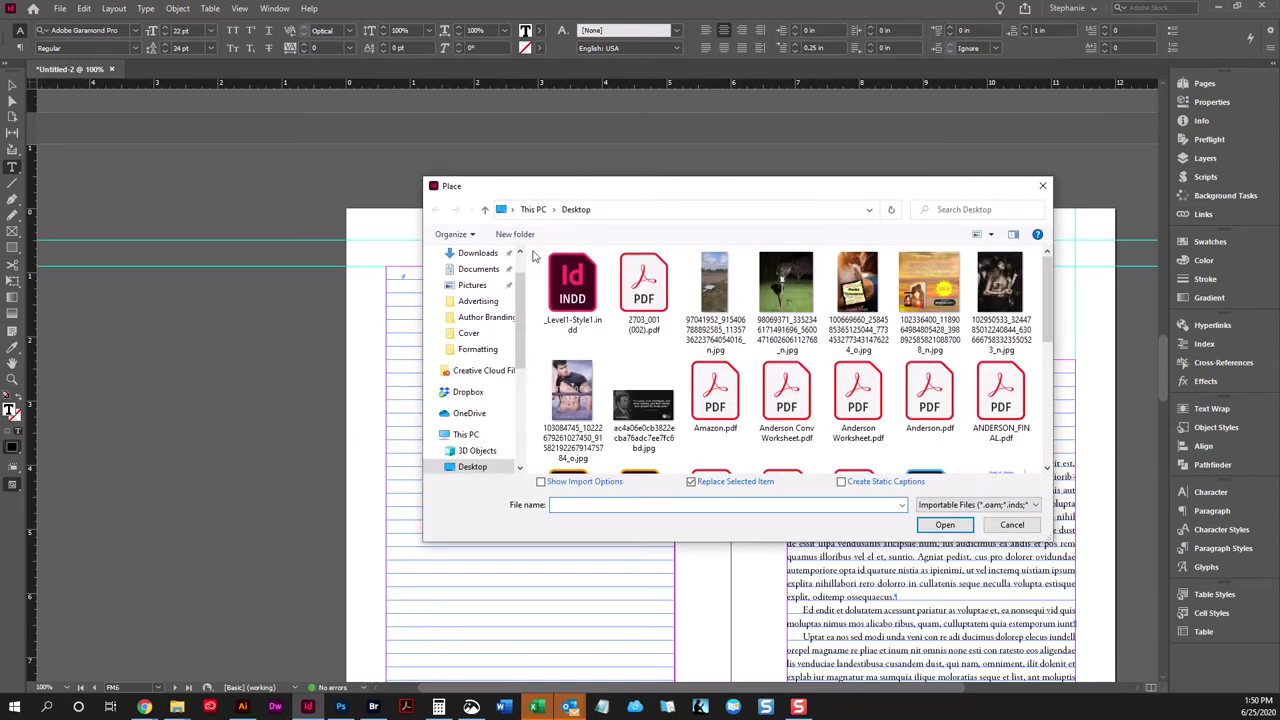
{"action": "scroll", "coordinate": [518, 265], "scroll_direction": "up", "scroll_amount": 2}
{"action": "left_click", "coordinate": [475, 263]}
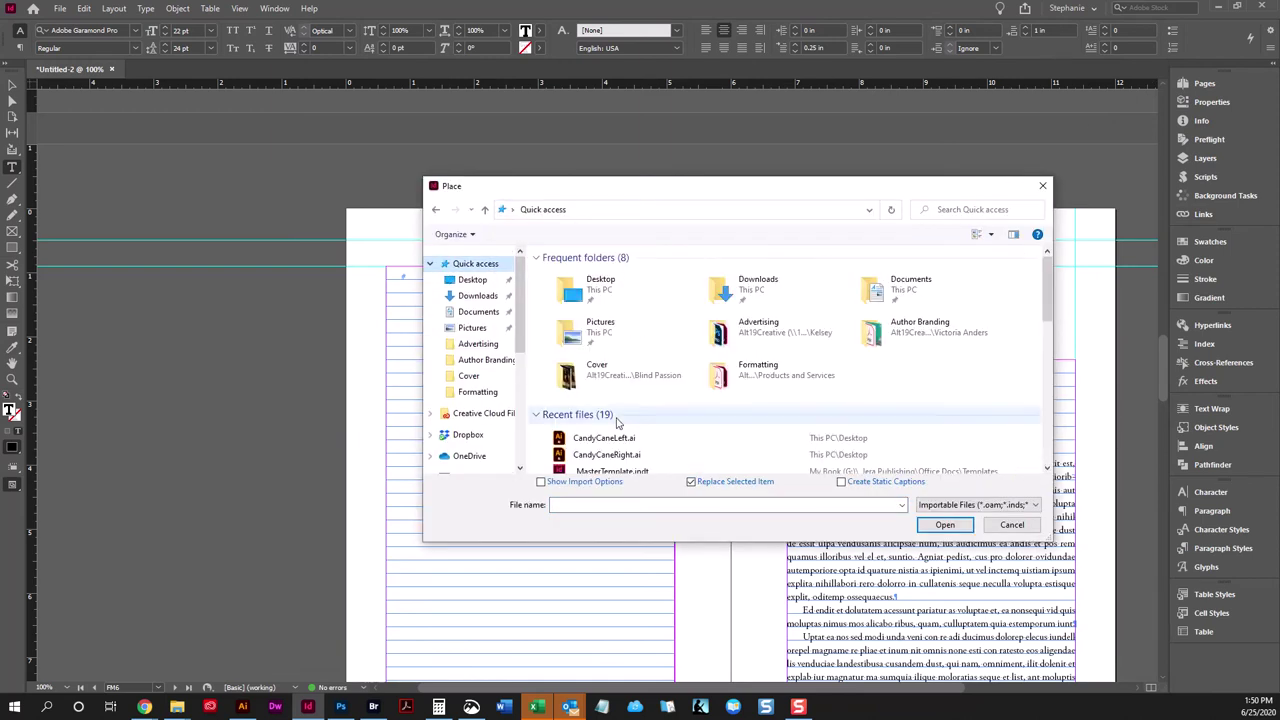
{"action": "double_click", "coordinate": [606, 455]}
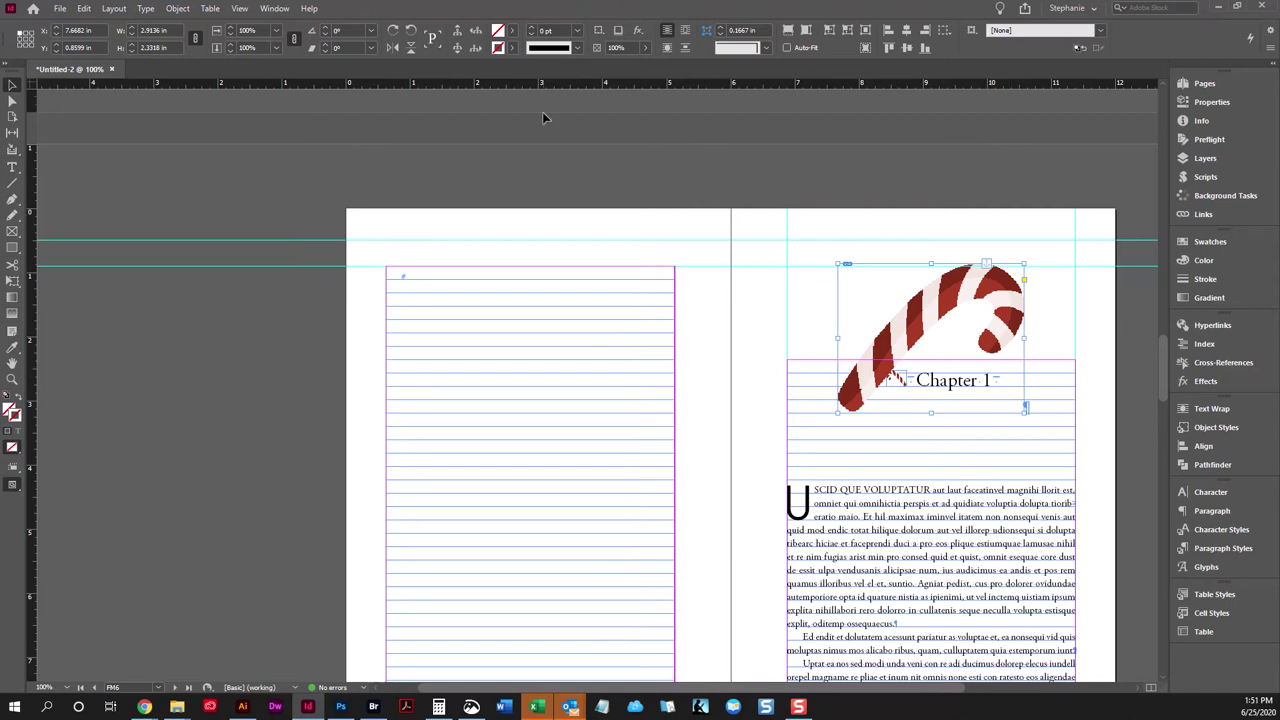
Scale the right candy cane to 0.25 in tall and preview the flanked heading.
{"action": "left_click", "coordinate": [172, 47]}
{"action": "type", "text": "0.25"}
{"action": "key", "text": "Return"}
{"action": "left_click", "coordinate": [840, 300]}
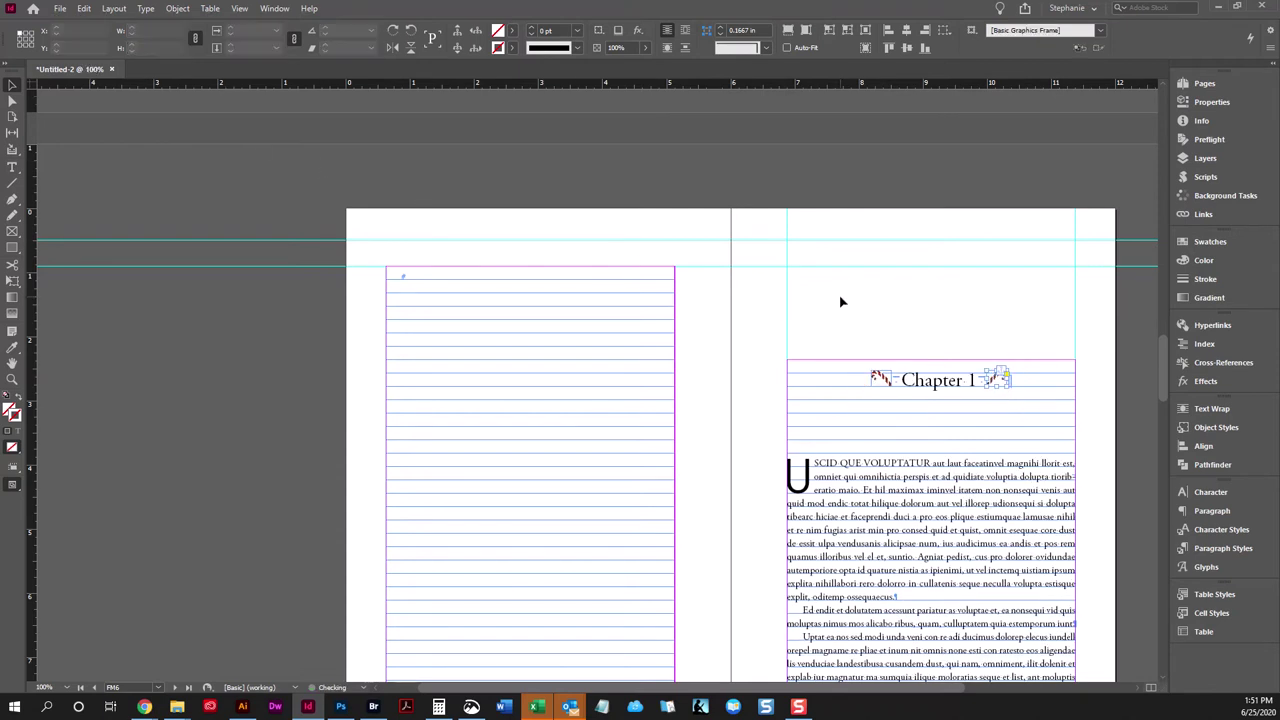
{"action": "key", "text": "w"}
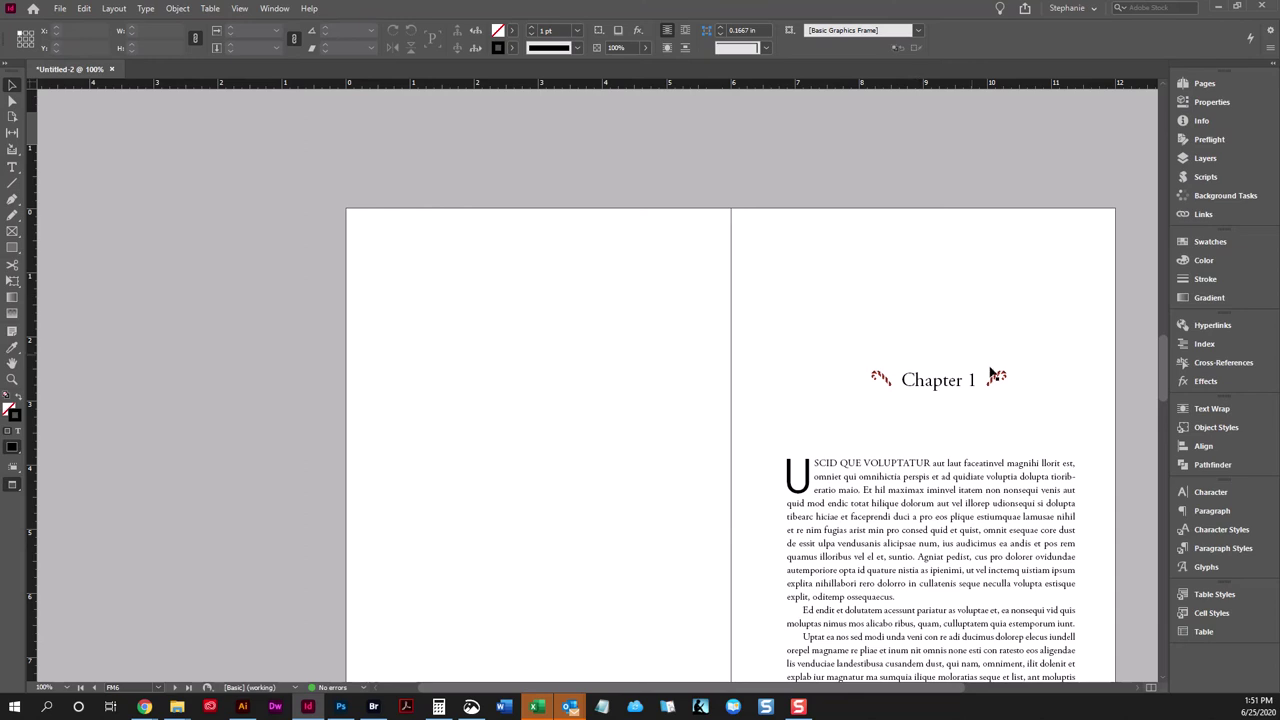
{"action": "key", "text": "w"}
{"action": "scroll", "coordinate": [930, 395], "scroll_direction": "down", "scroll_amount": 10}
{"action": "scroll", "coordinate": [935, 405], "scroll_direction": "up", "scroll_amount": 10}
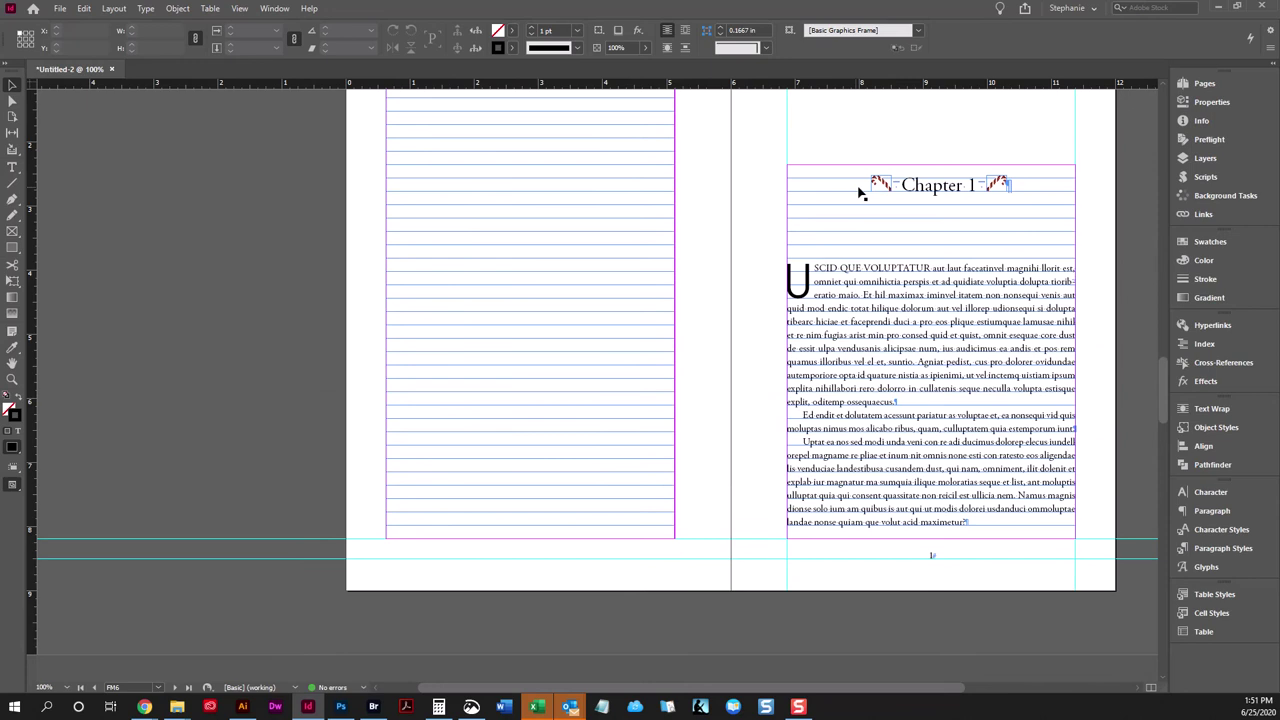
{"action": "triple_click", "coordinate": [909, 191]}
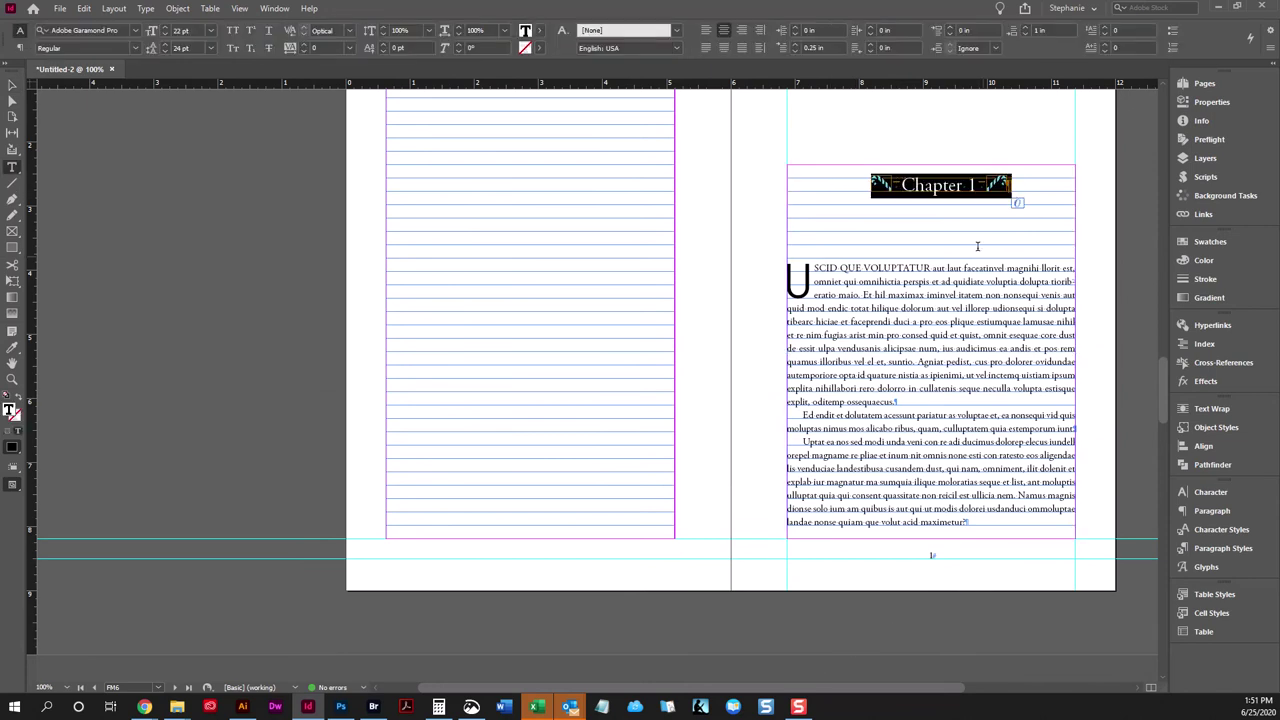
{"action": "double_click", "coordinate": [971, 185]}
{"action": "triple_click", "coordinate": [1022, 184]}
{"action": "left_click", "coordinate": [917, 185]}
{"action": "triple_click", "coordinate": [1045, 175]}
{"action": "scroll", "coordinate": [899, 210], "scroll_direction": "down", "scroll_amount": 5}
{"action": "left_click", "coordinate": [974, 484]}
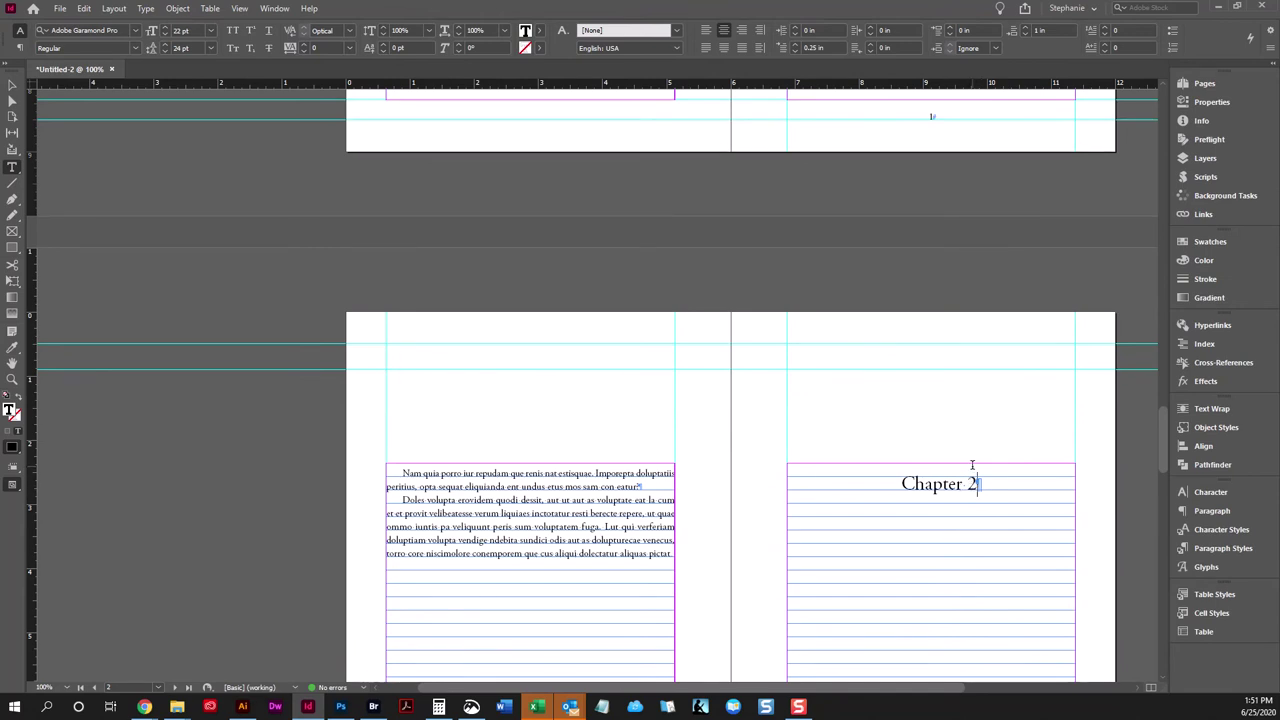
{"action": "scroll", "coordinate": [970, 464], "scroll_direction": "up", "scroll_amount": 5}
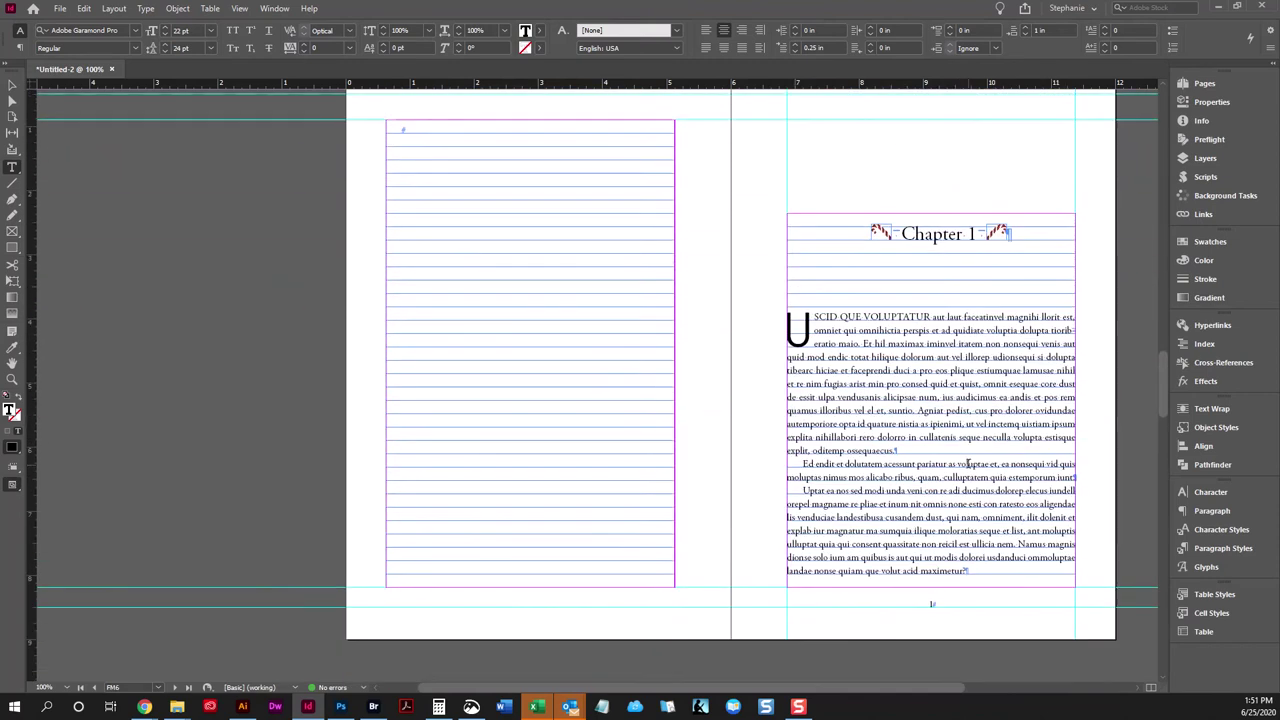
{"action": "scroll", "coordinate": [968, 463], "scroll_direction": "up", "scroll_amount": 2}
{"action": "left_click_drag", "start_coordinate": [1010, 283], "coordinate": [925, 283]}
{"action": "left_click", "coordinate": [850, 280]}
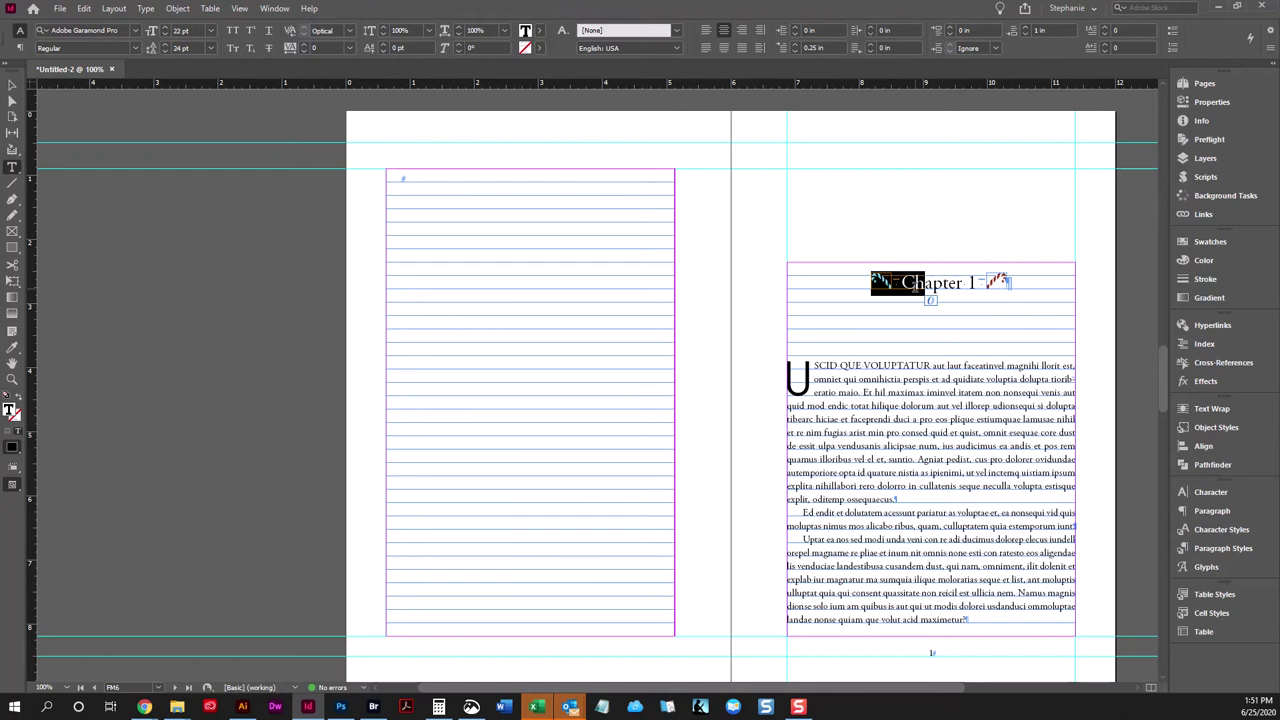
{"action": "double_click", "coordinate": [930, 283]}
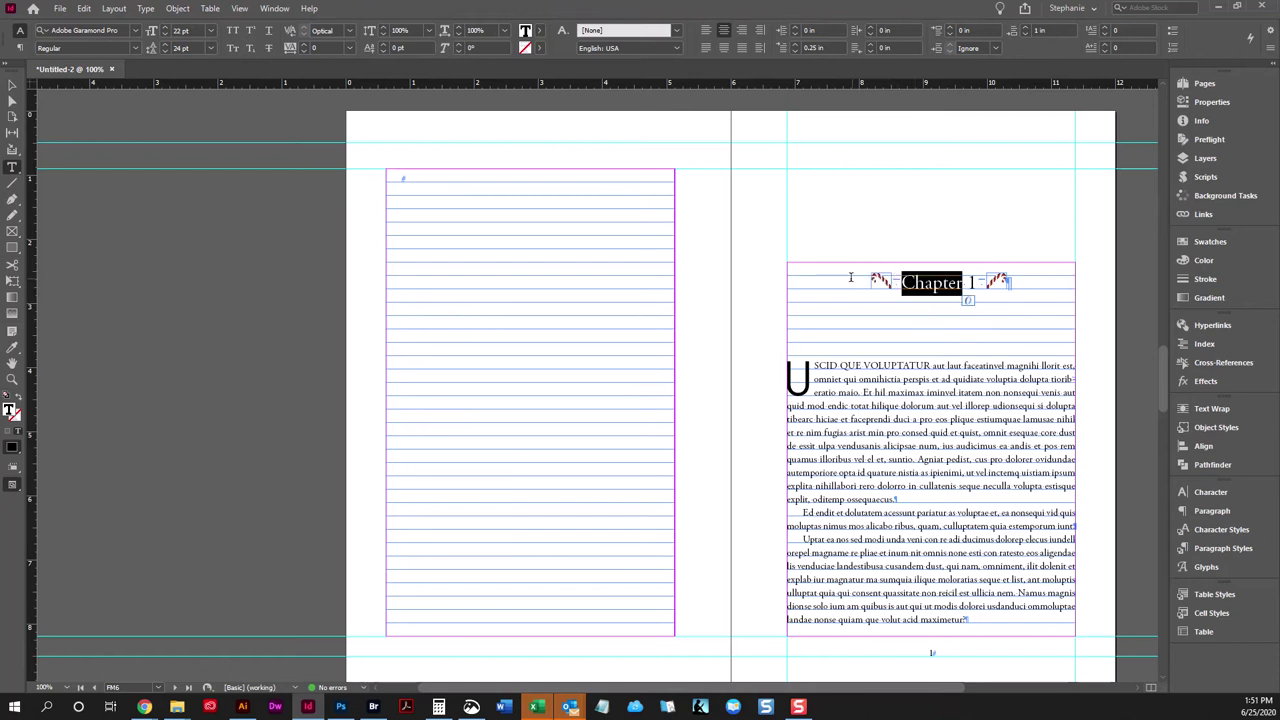
{"action": "left_click", "coordinate": [910, 275]}
{"action": "left_click_drag", "start_coordinate": [900, 283], "coordinate": [870, 283]}
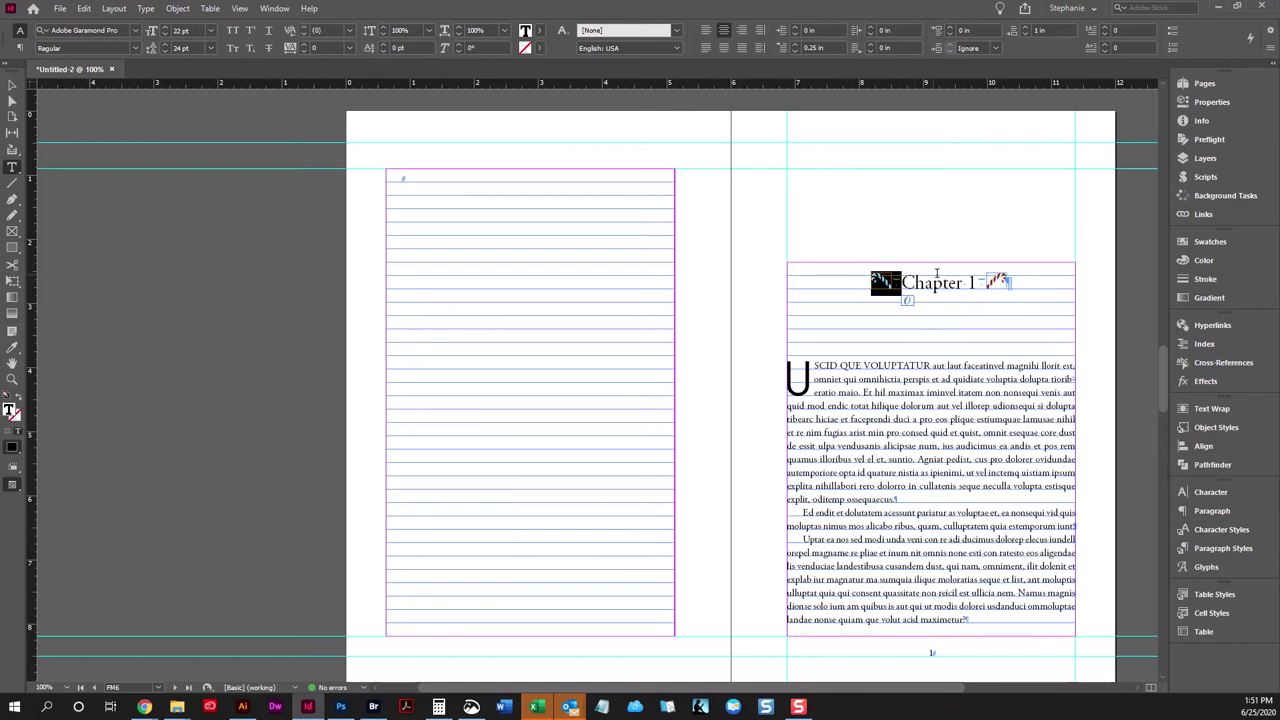
{"action": "left_click", "coordinate": [12, 84]}
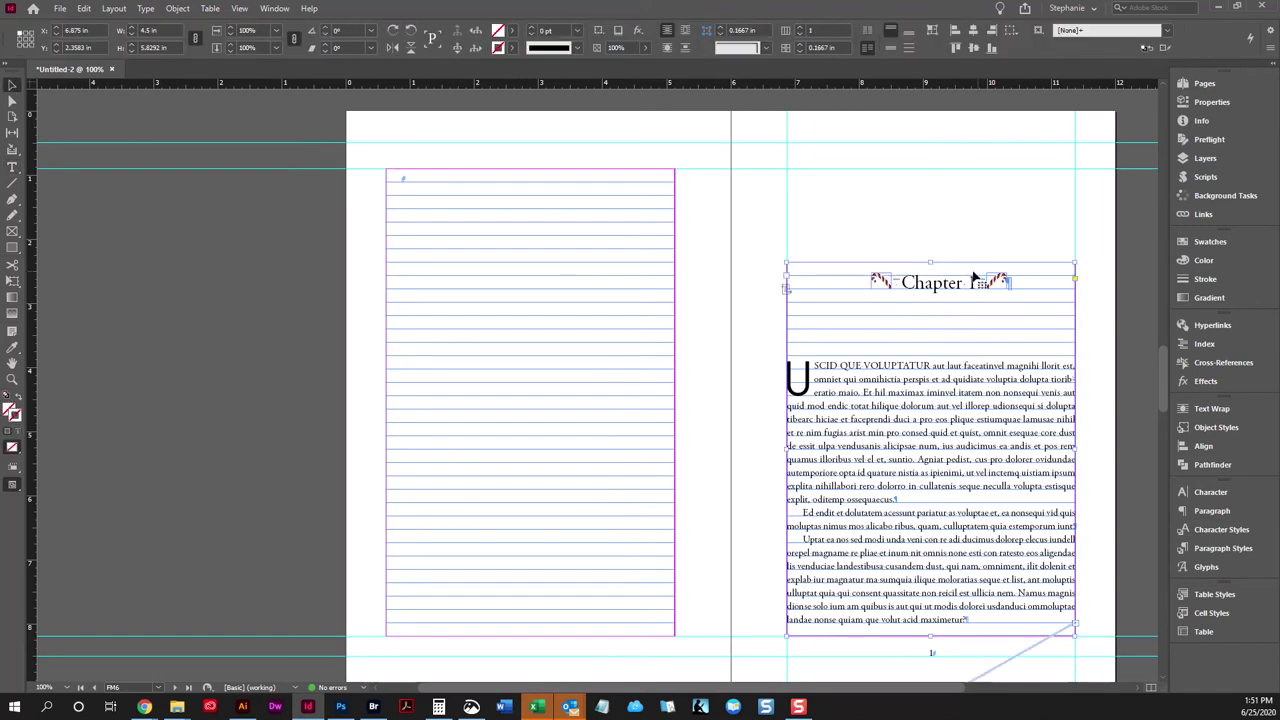
{"action": "left_click", "coordinate": [880, 283]}
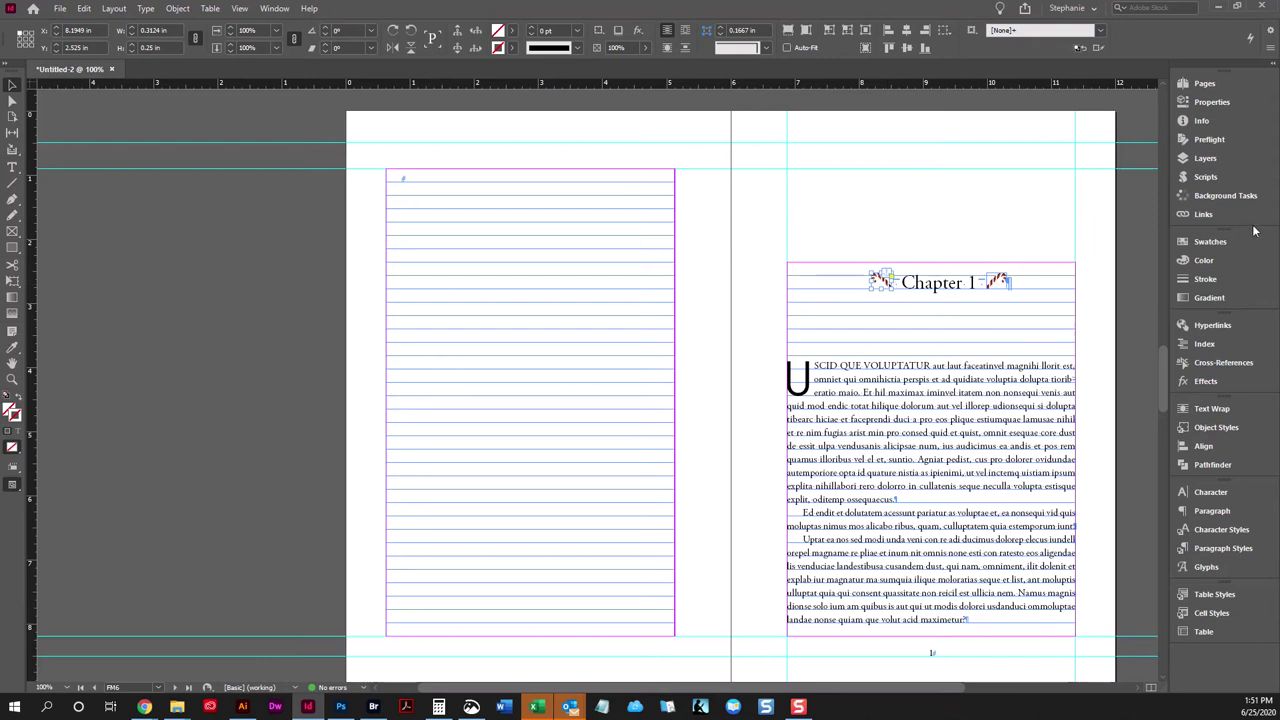
Show the Links panel and copy the whole Chapter 1 heading line with its candy canes.
{"action": "left_click", "coordinate": [1203, 214]}
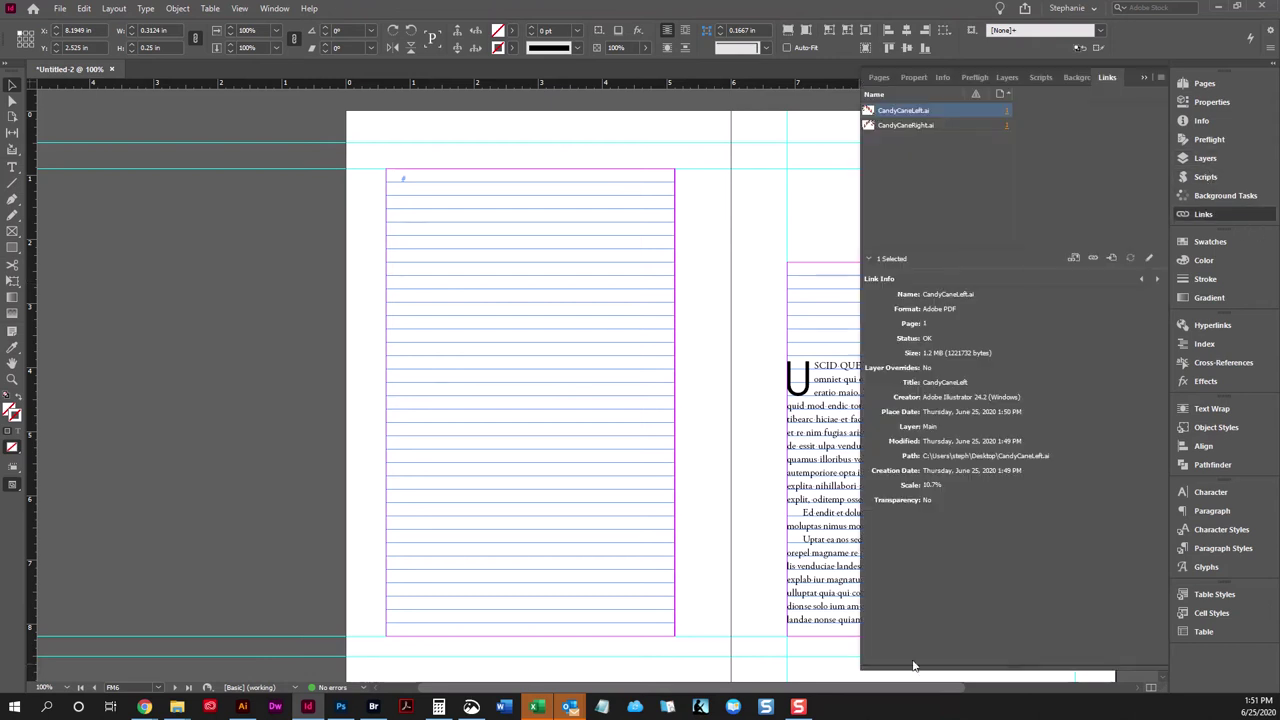
{"action": "scroll", "coordinate": [700, 450], "scroll_direction": "right", "scroll_amount": 4}
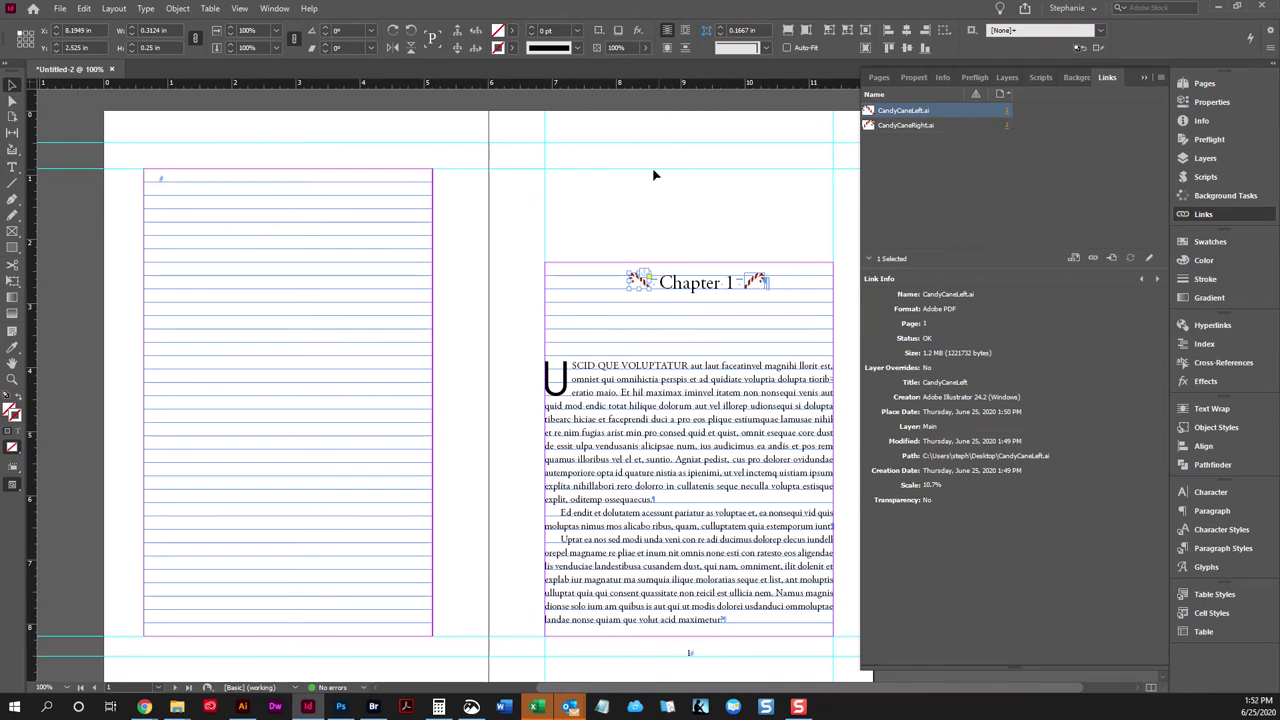
{"action": "left_click", "coordinate": [797, 289]}
{"action": "triple_click", "coordinate": [797, 285]}
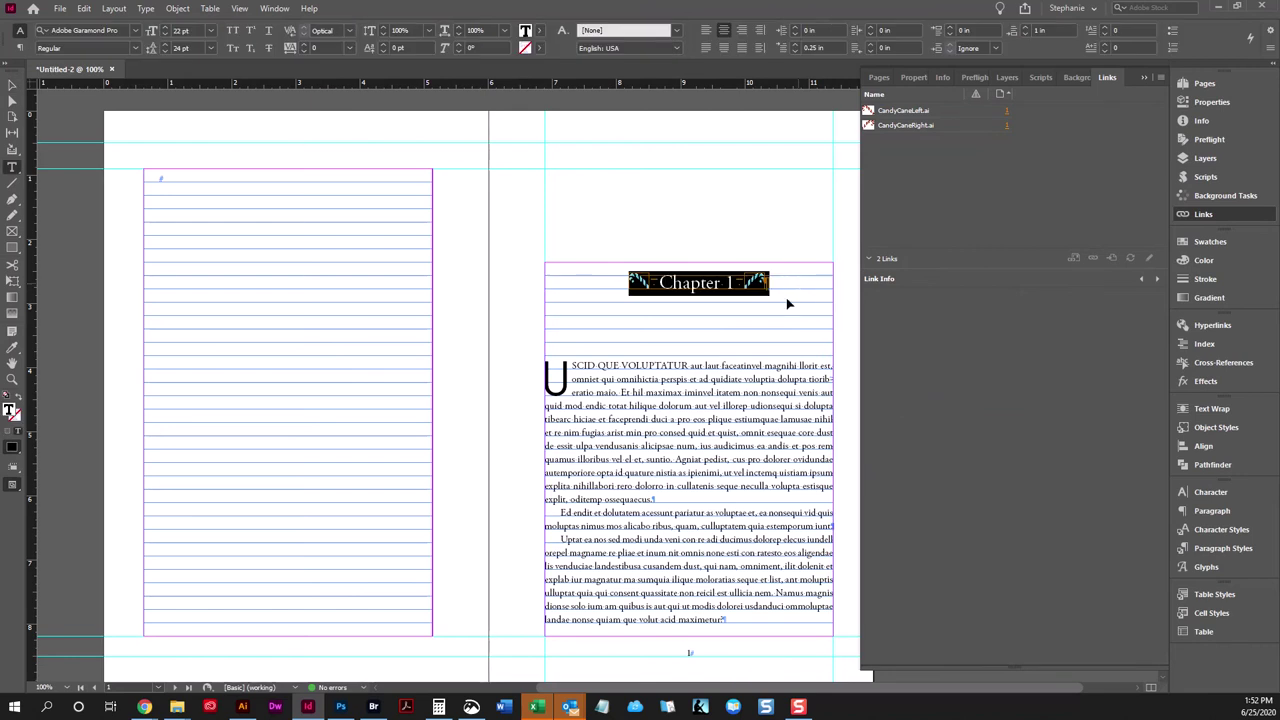
{"action": "key", "text": "ctrl+c"}
Paste the copied heading over the Chapter 2, Chapter 4 and Chapter 3 headings.
{"action": "scroll", "coordinate": [732, 400], "scroll_direction": "down", "scroll_amount": 10}
{"action": "left_click", "coordinate": [740, 385]}
{"action": "triple_click", "coordinate": [740, 385]}
{"action": "key", "text": "ctrl+v"}
{"action": "scroll", "coordinate": [740, 390], "scroll_direction": "down", "scroll_amount": 10}
{"action": "triple_click", "coordinate": [737, 398]}
{"action": "key", "text": "ctrl+v"}
{"action": "triple_click", "coordinate": [366, 396]}
{"action": "key", "text": "ctrl+v"}
Replace the Chapter 5 heading with the copy, undoing a misplaced paste, then exit text editing.
{"action": "scroll", "coordinate": [396, 468], "scroll_direction": "down", "scroll_amount": 10}
{"action": "scroll", "coordinate": [396, 468], "scroll_direction": "down", "scroll_amount": 5}
{"action": "left_click", "coordinate": [343, 404]}
{"action": "key", "text": "ctrl+v"}
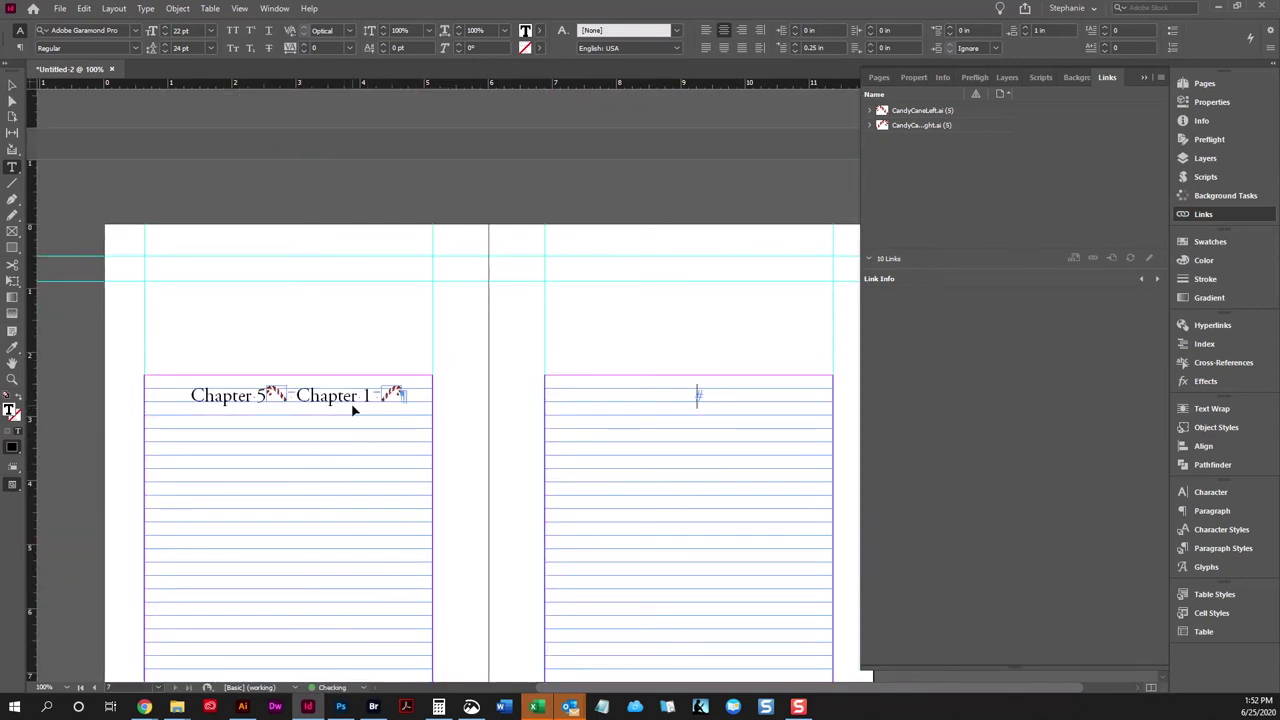
{"action": "key", "text": "ctrl+z"}
{"action": "triple_click", "coordinate": [340, 396]}
{"action": "key", "text": "ctrl+v"}
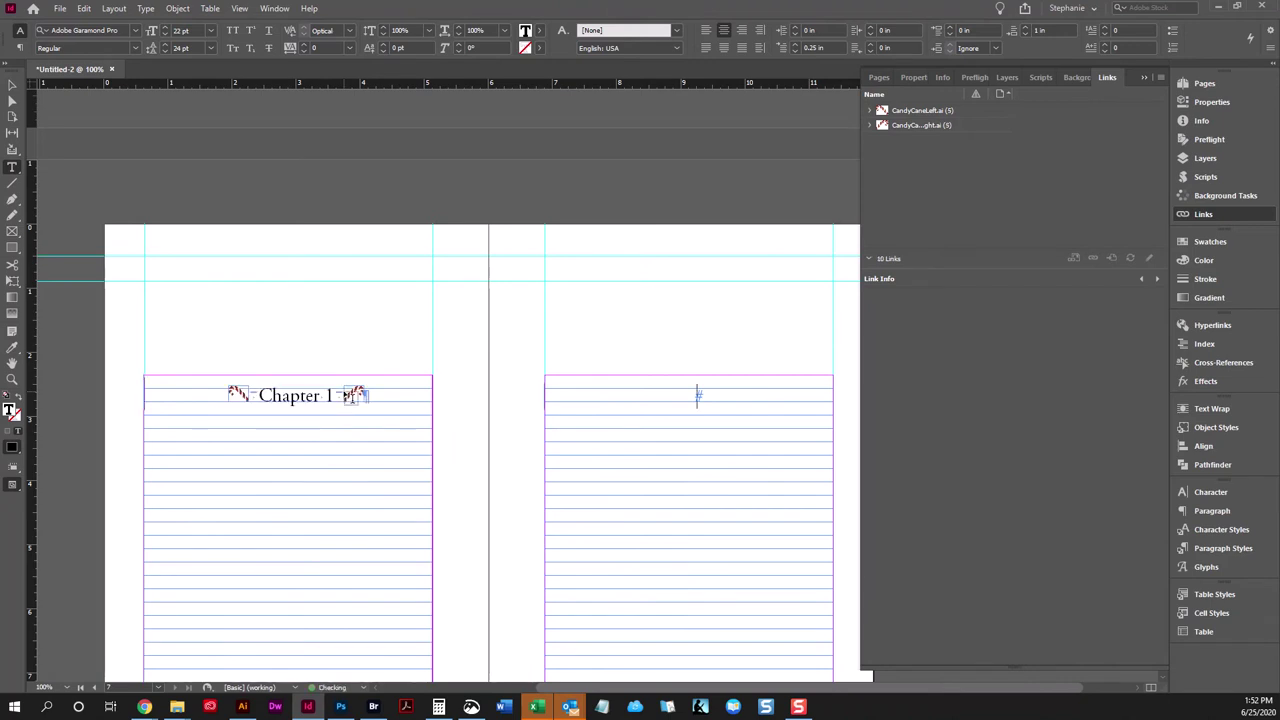
{"action": "scroll", "coordinate": [249, 280], "scroll_direction": "down", "scroll_amount": 10}
{"action": "scroll", "coordinate": [249, 280], "scroll_direction": "up", "scroll_amount": 3}
{"action": "key", "text": "Escape"}
{"action": "scroll", "coordinate": [629, 269], "scroll_direction": "down", "scroll_amount": 2}
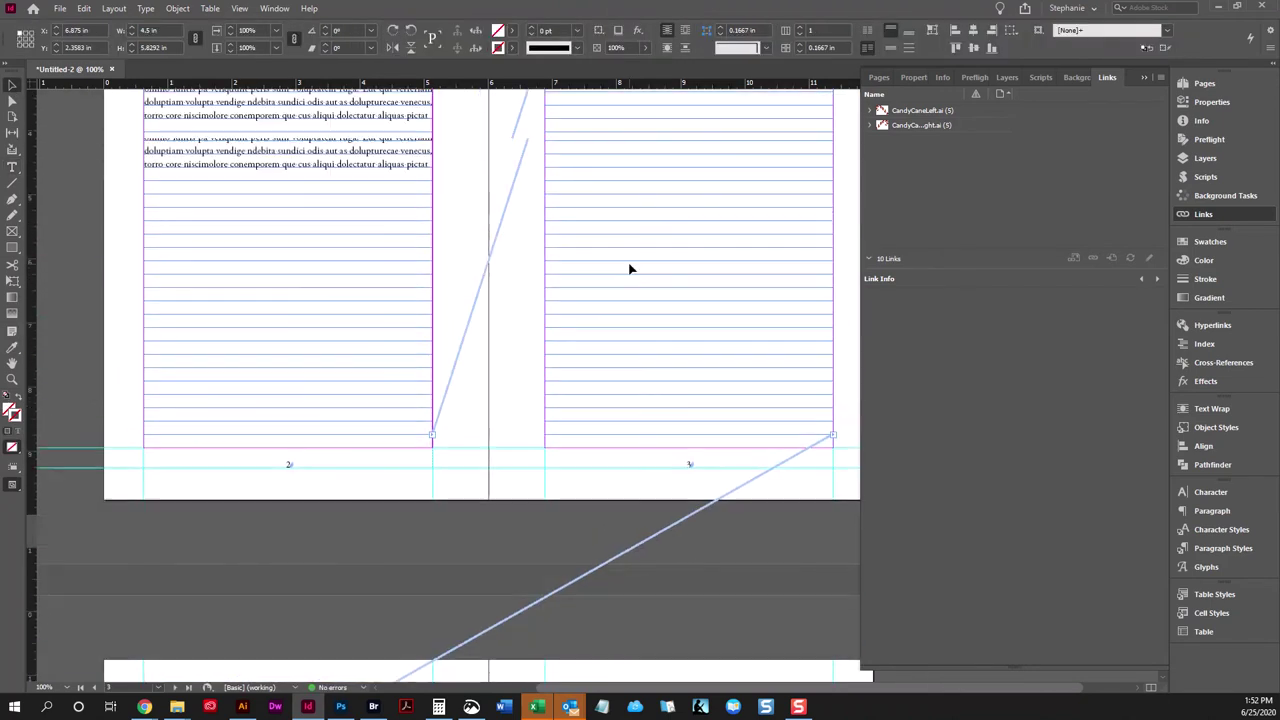
{"action": "scroll", "coordinate": [637, 271], "scroll_direction": "up", "scroll_amount": 4}
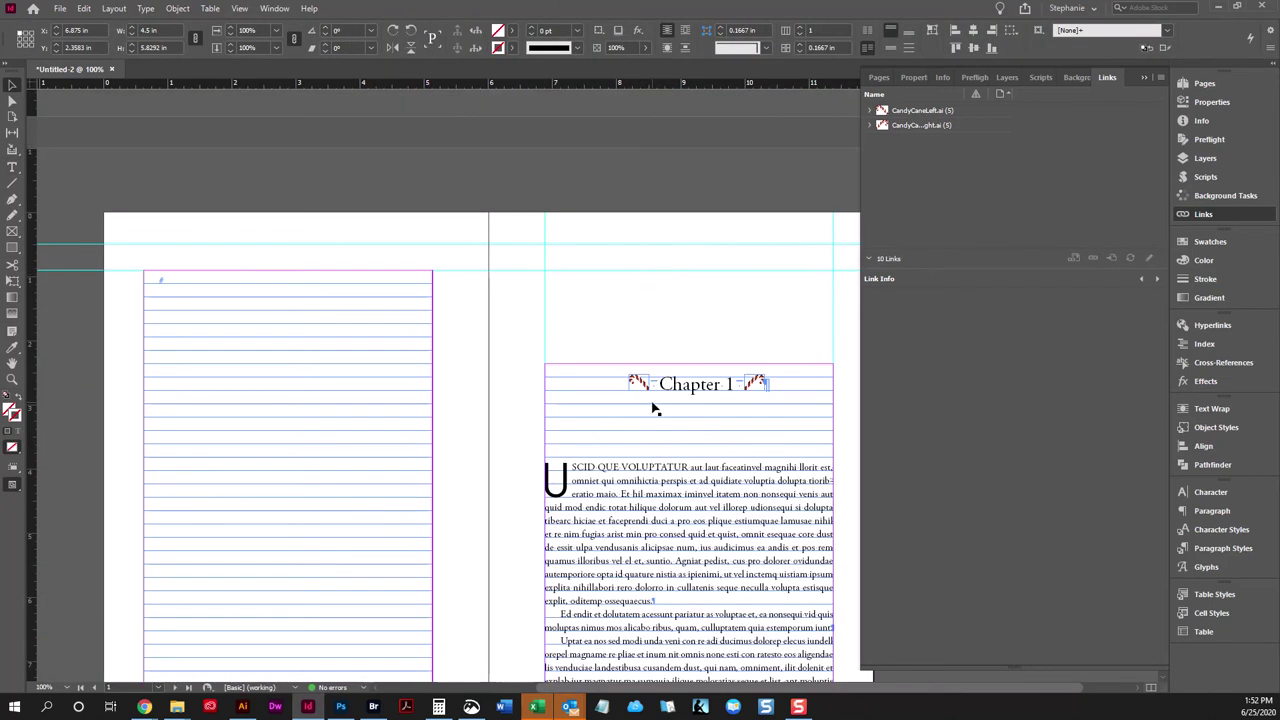
Switch to Illustrator's Christmas clip-art document and select the red boot's parts.
{"action": "left_click", "coordinate": [242, 706]}
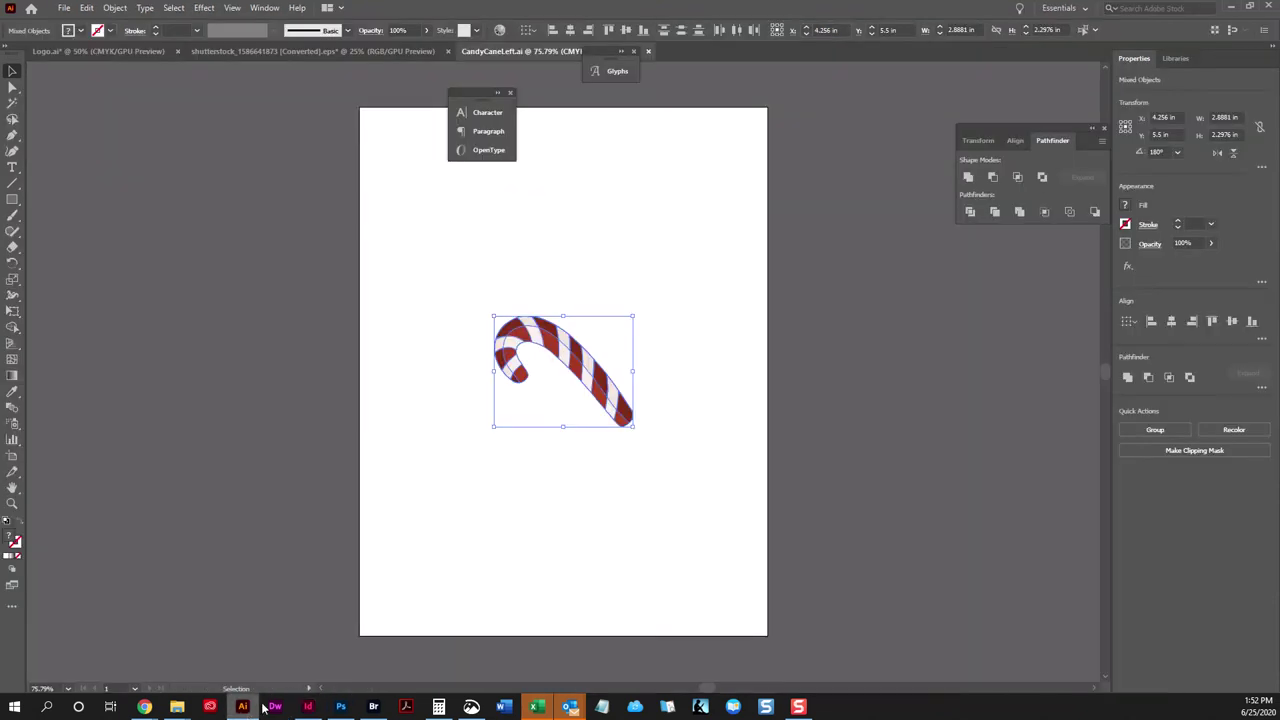
{"action": "left_click", "coordinate": [353, 53]}
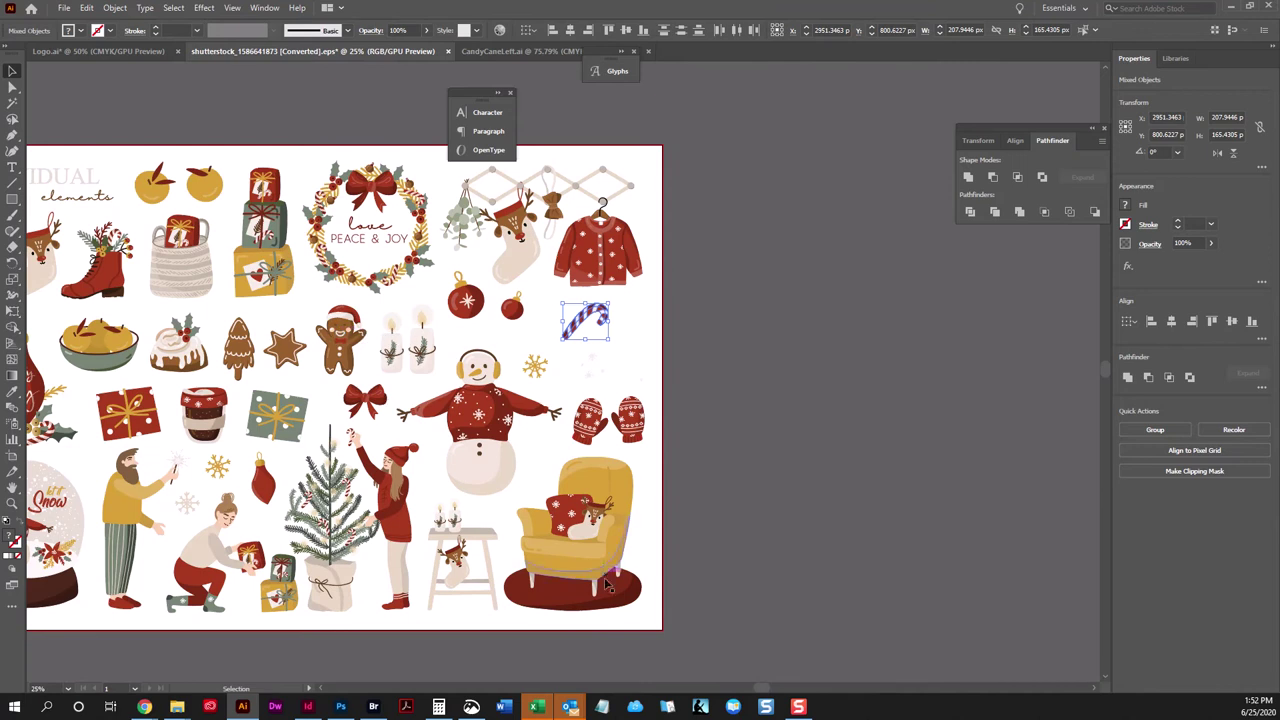
{"action": "left_click_drag", "start_coordinate": [762, 689], "coordinate": [720, 689]}
{"action": "left_click", "coordinate": [318, 275]}
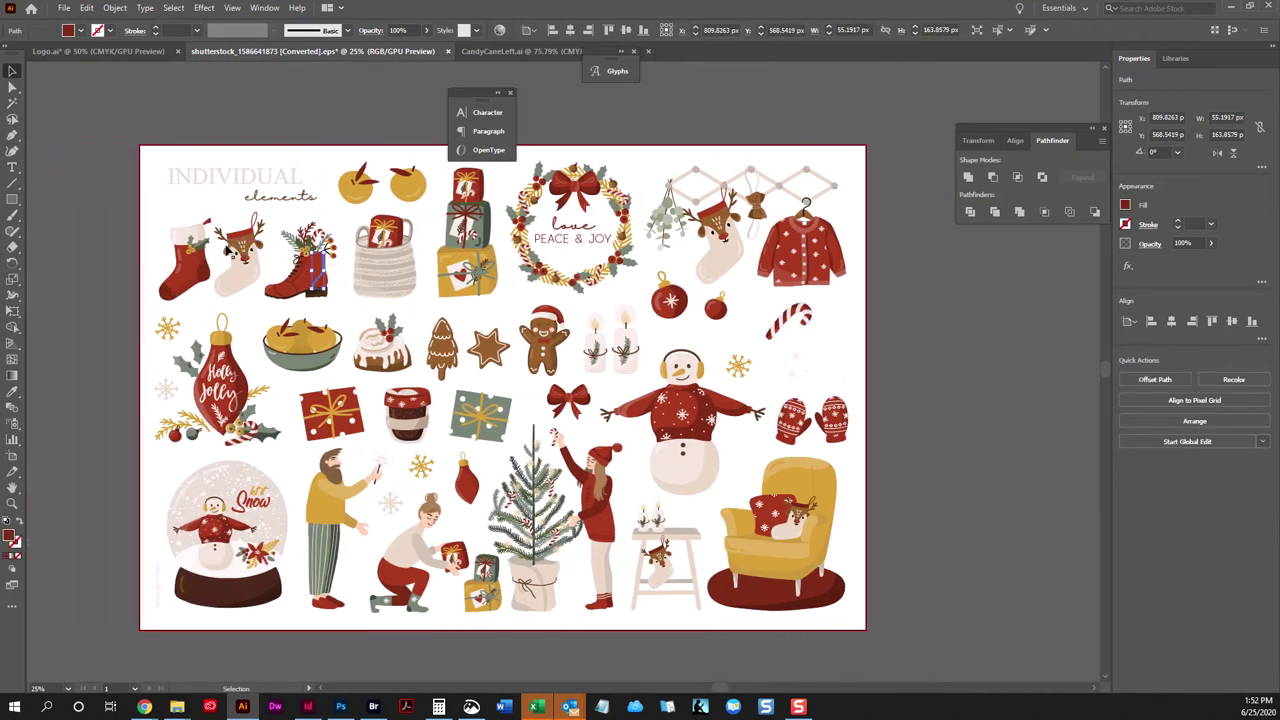
{"action": "left_click_drag", "start_coordinate": [278, 228], "coordinate": [336, 300]}
{"action": "key", "text": "a"}
{"action": "key", "text": "v"}
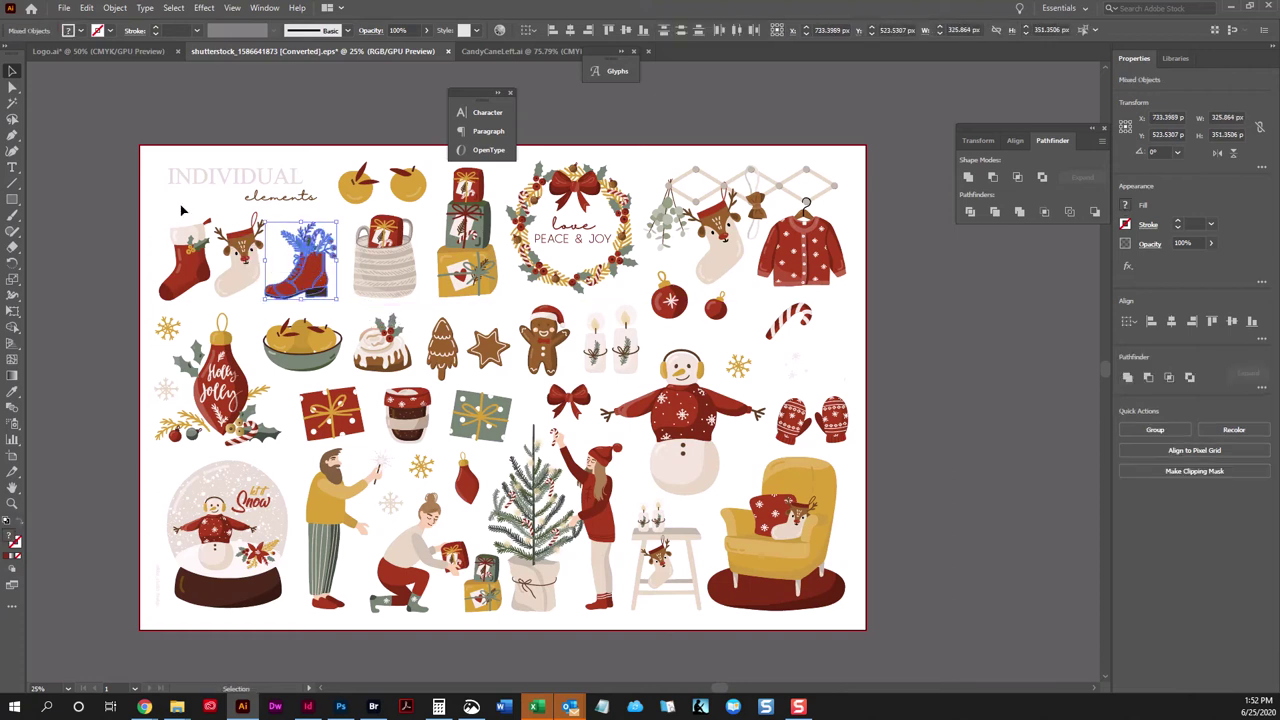
{"action": "left_click", "coordinate": [336, 300]}
Delete the two stockings, group and copy the boot, and return to CandyCaneLeft.ai.
{"action": "left_click", "coordinate": [258, 298]}
{"action": "key", "text": "Delete"}
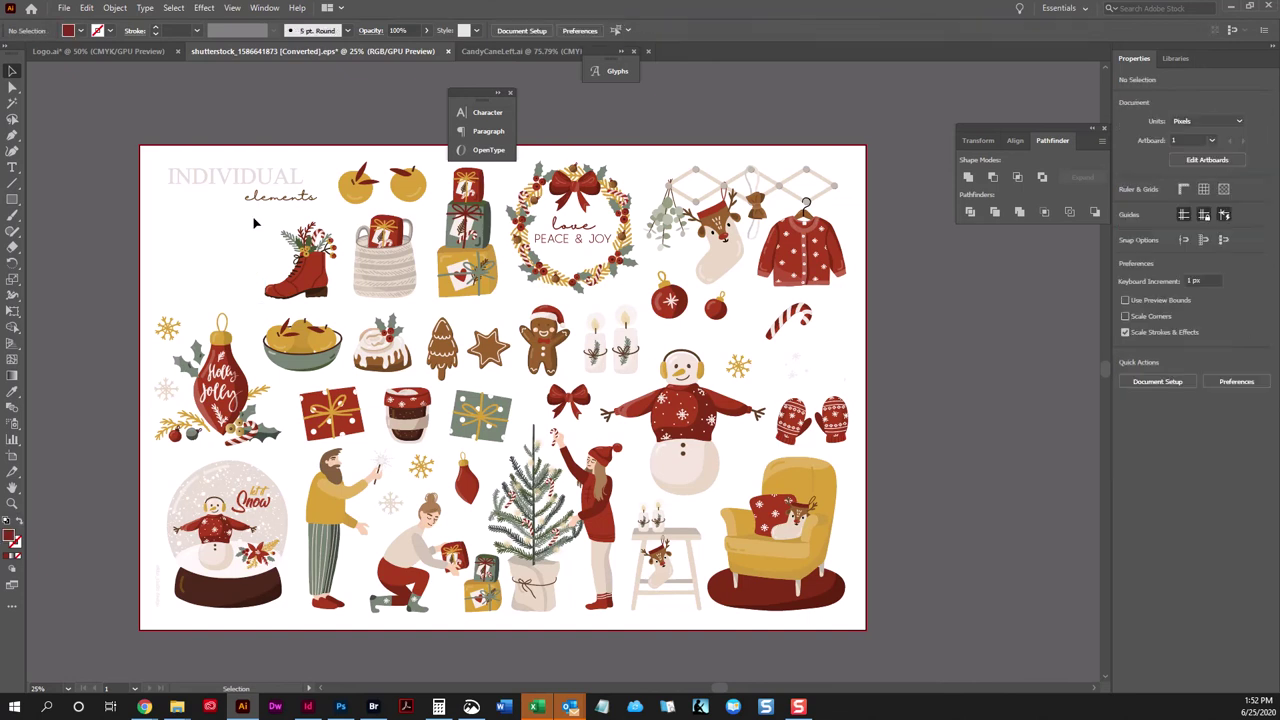
{"action": "left_click_drag", "start_coordinate": [324, 306], "coordinate": [348, 314]}
{"action": "right_click", "coordinate": [294, 275]}
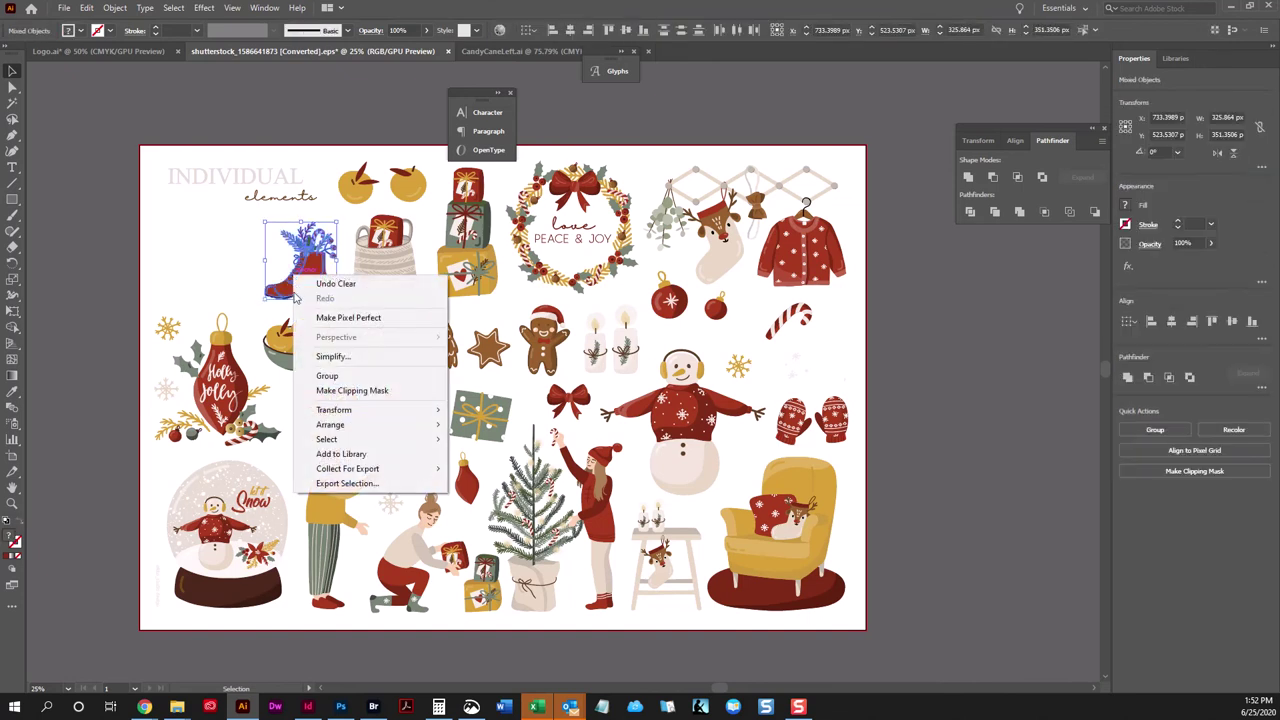
{"action": "left_click", "coordinate": [328, 378]}
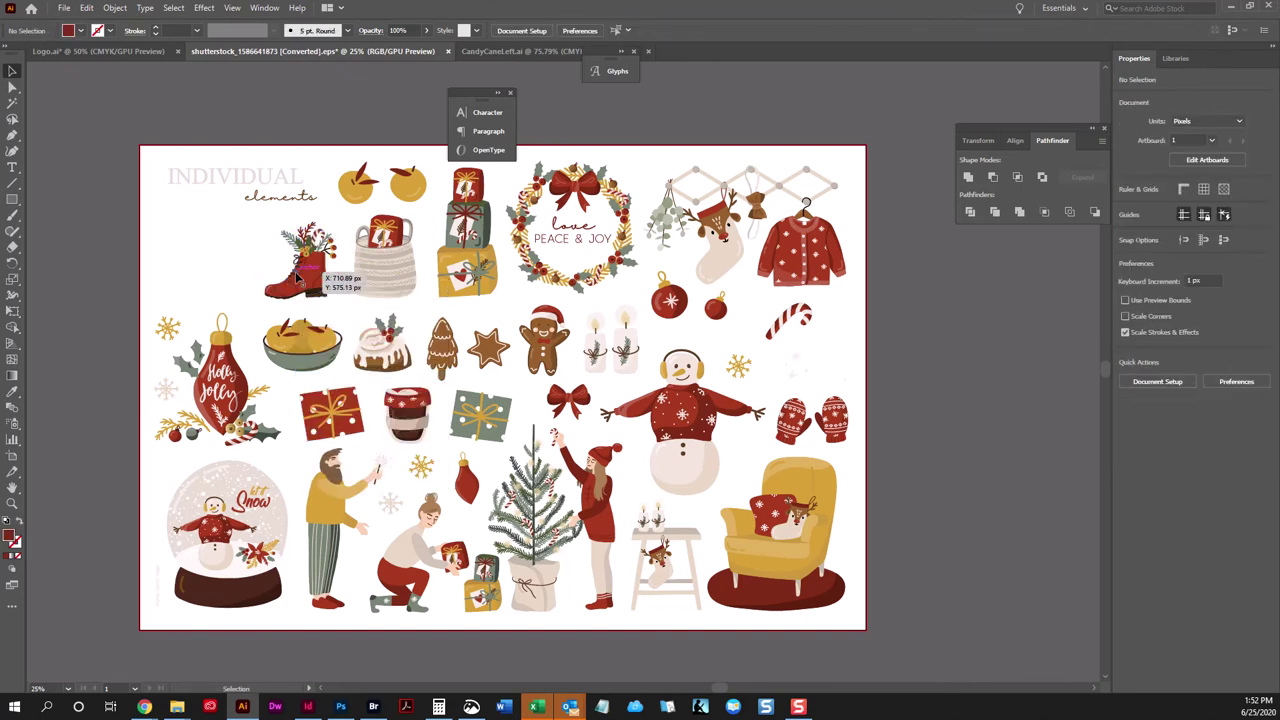
{"action": "key", "text": "a"}
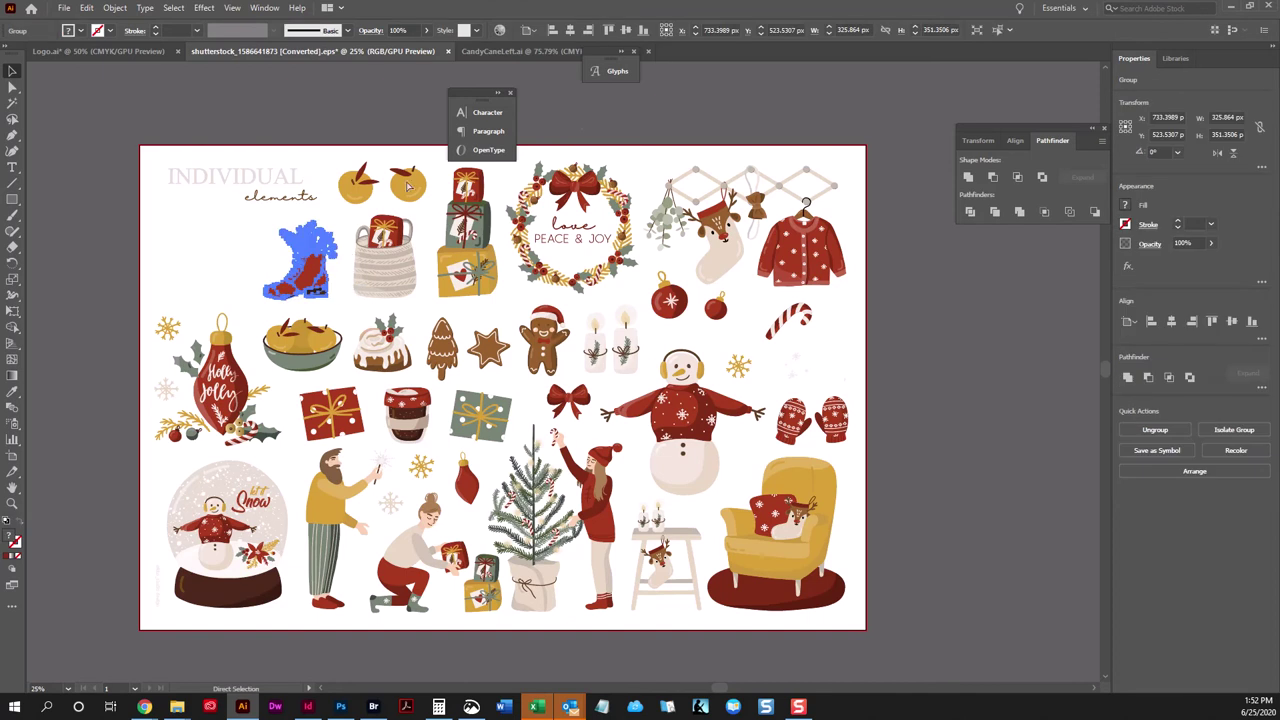
{"action": "left_click", "coordinate": [514, 52]}
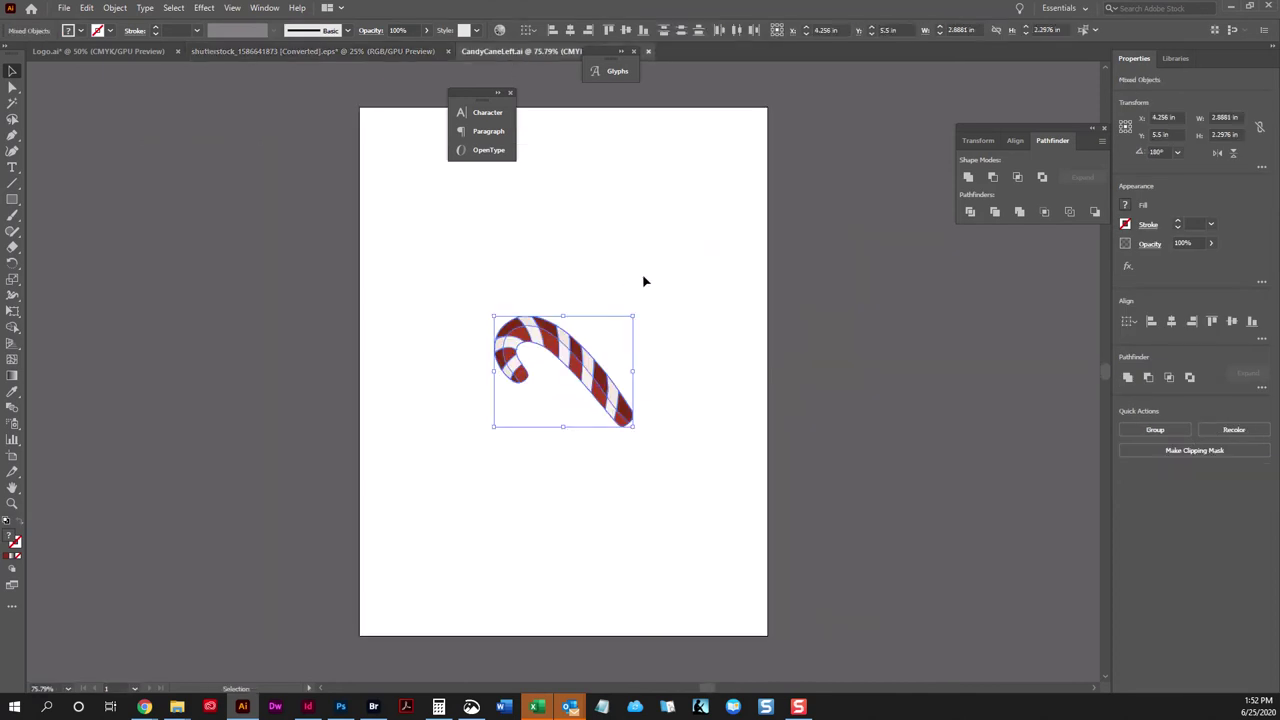
Replace the candy cane with the pasted boot and save the file as BootLeft.ai.
{"action": "key", "text": "Delete"}
{"action": "key", "text": "ctrl+v"}
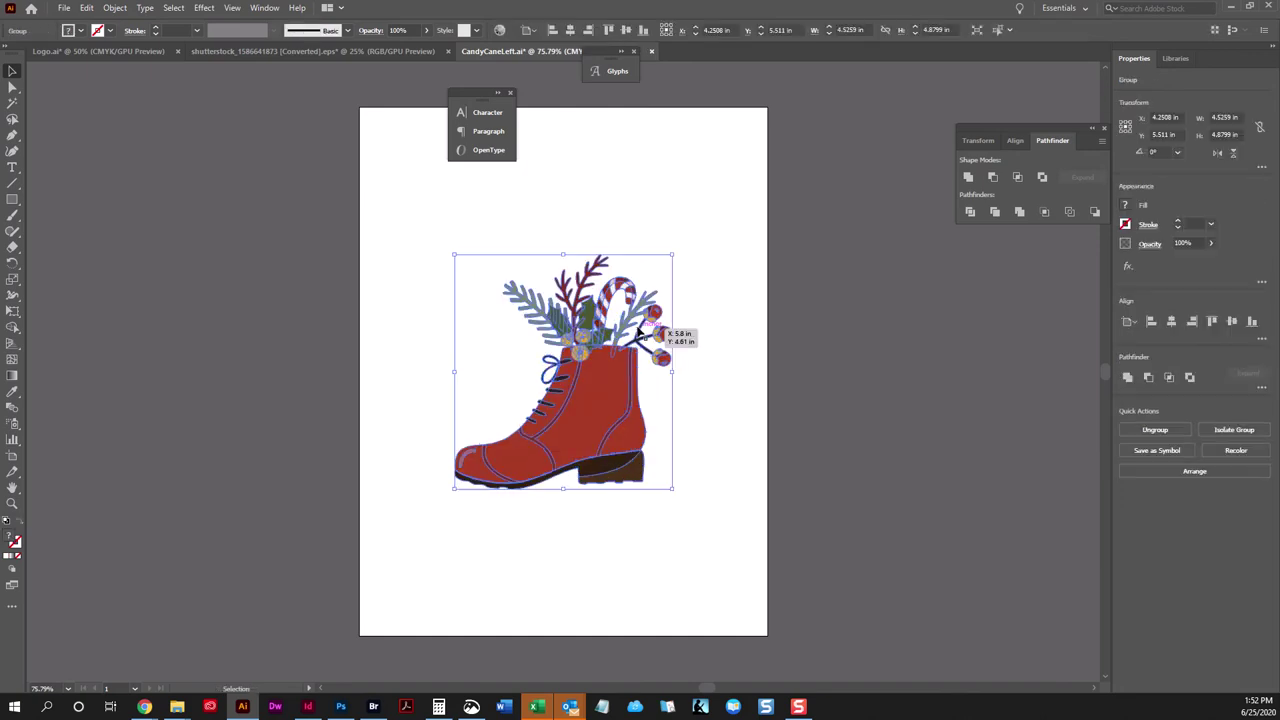
{"action": "left_click", "coordinate": [64, 7]}
{"action": "left_click", "coordinate": [105, 145]}
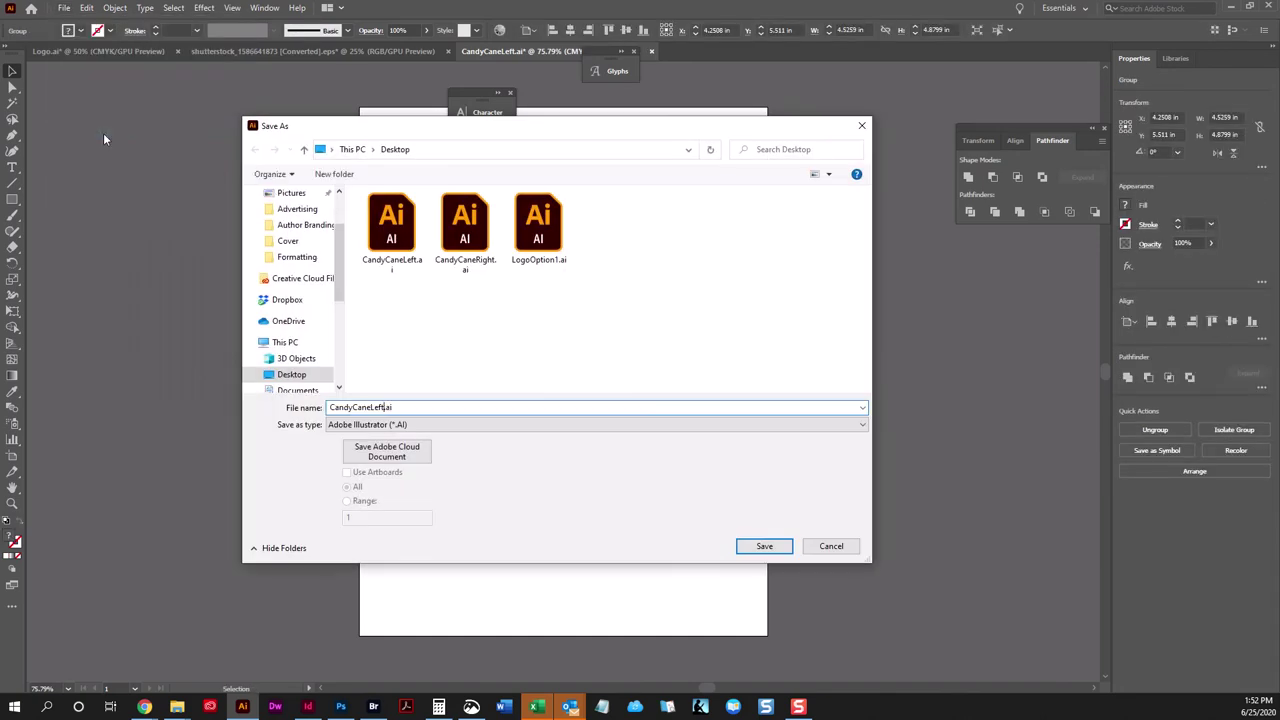
{"action": "key", "text": "shift+Home"}
{"action": "type", "text": "Boot"}
{"action": "key", "text": "Return"}
{"action": "left_click", "coordinate": [694, 538]}
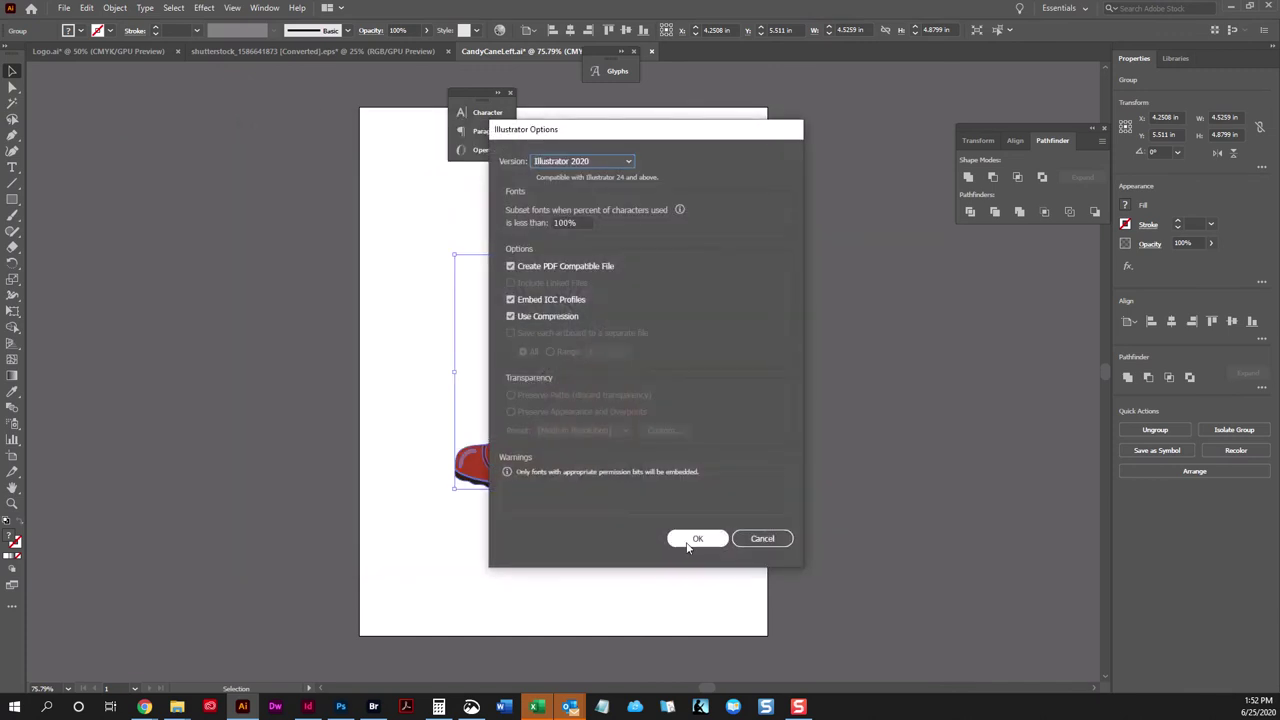
Mirror the boot and save the flipped version as BootRight.ai.
{"action": "right_click", "coordinate": [577, 341]}
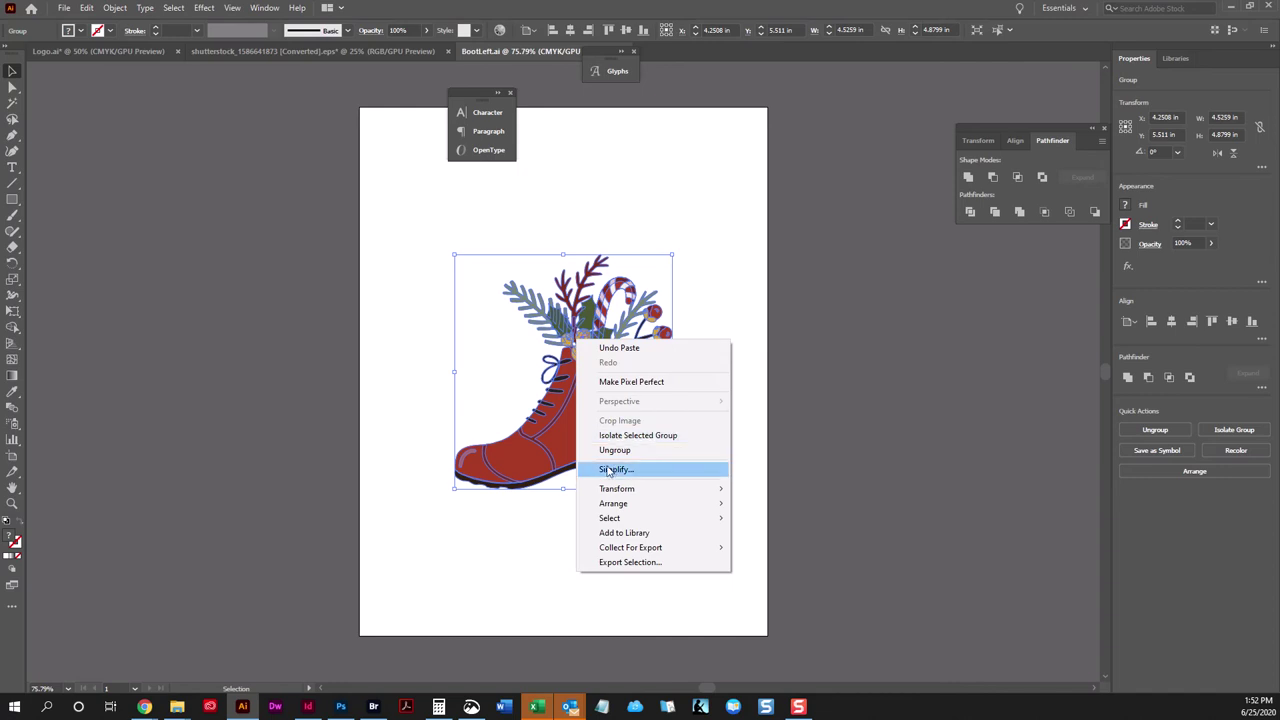
{"action": "mouse_move", "coordinate": [660, 488]}
{"action": "left_click", "coordinate": [822, 569]}
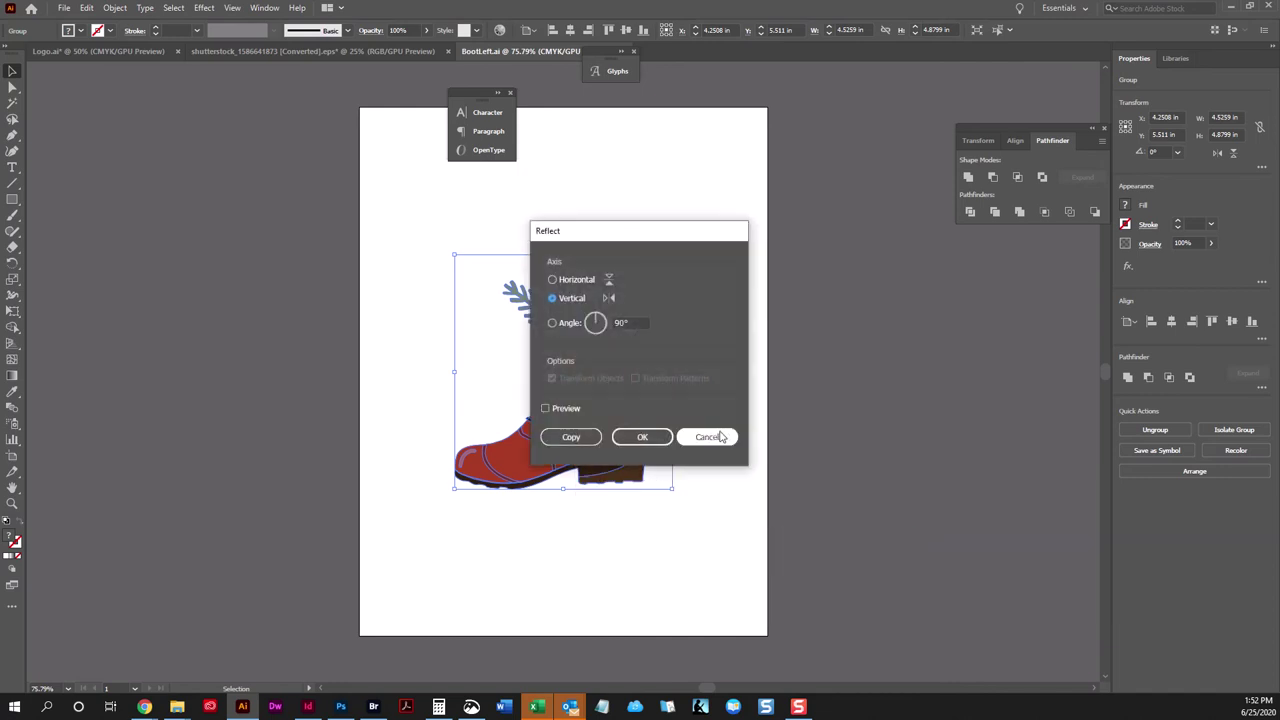
{"action": "left_click", "coordinate": [643, 437]}
{"action": "left_click", "coordinate": [63, 7]}
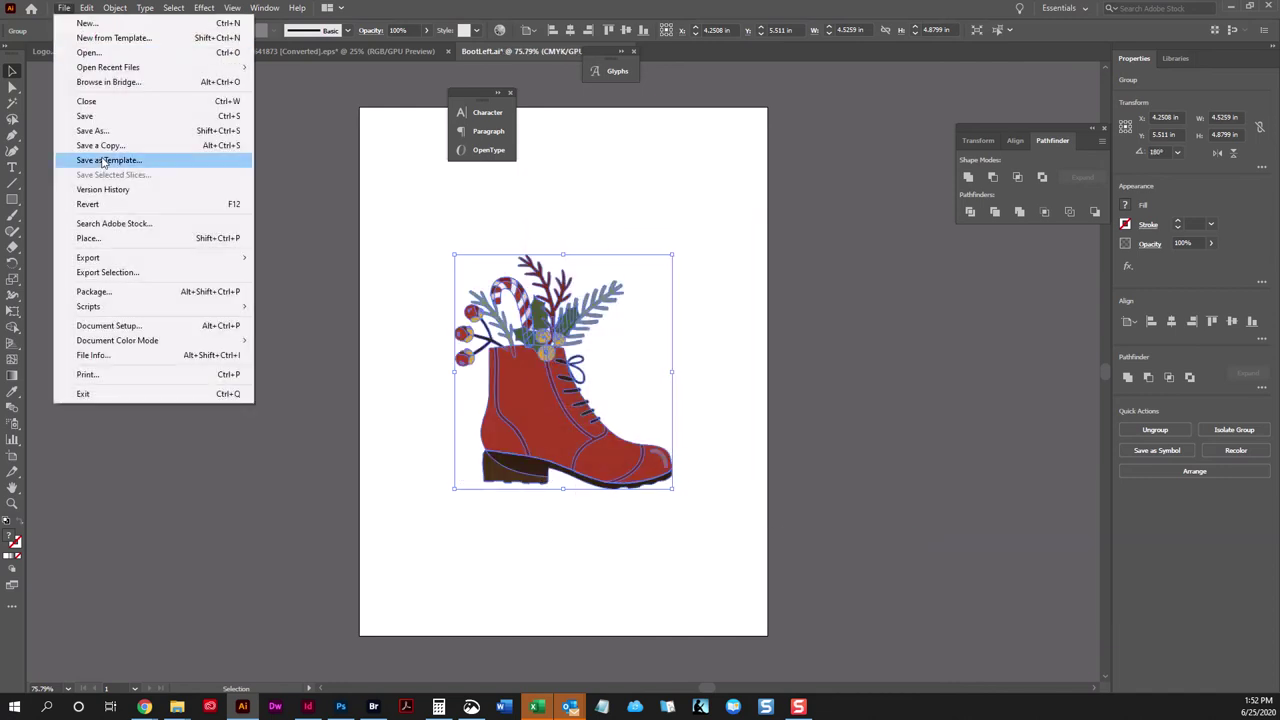
{"action": "left_click", "coordinate": [136, 134]}
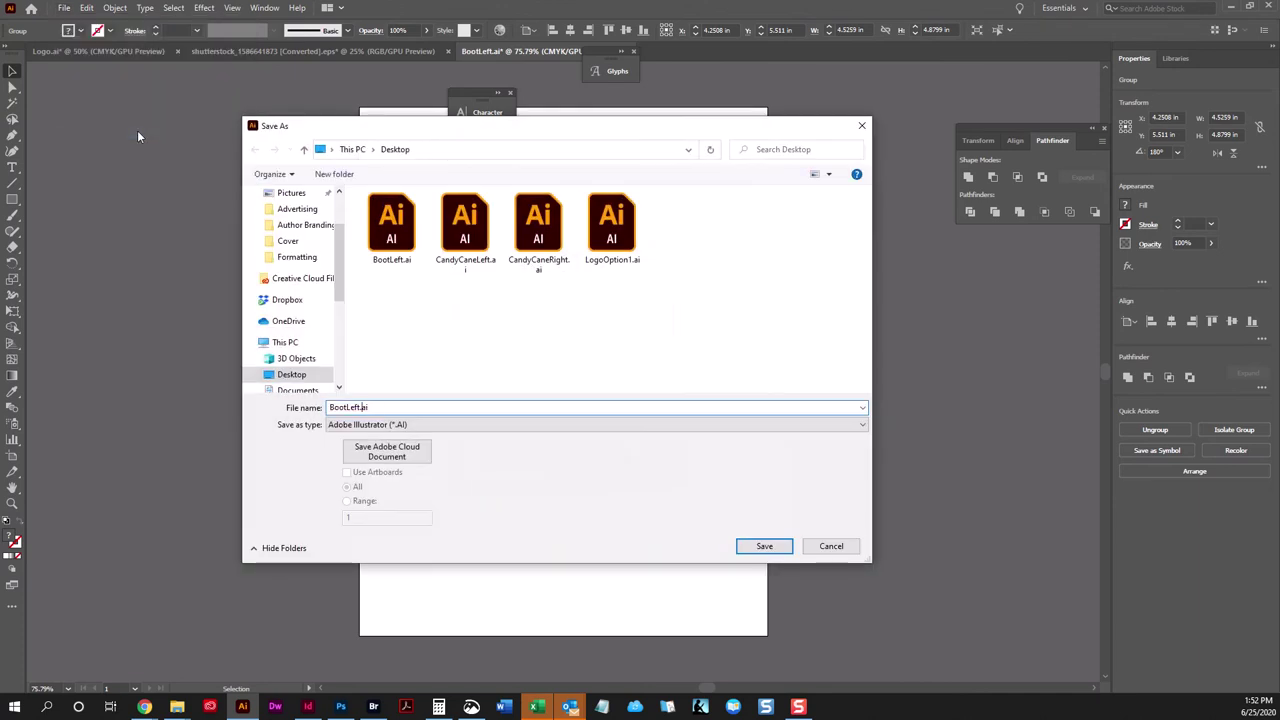
{"action": "type", "text": "Right"}
{"action": "key", "text": "Return"}
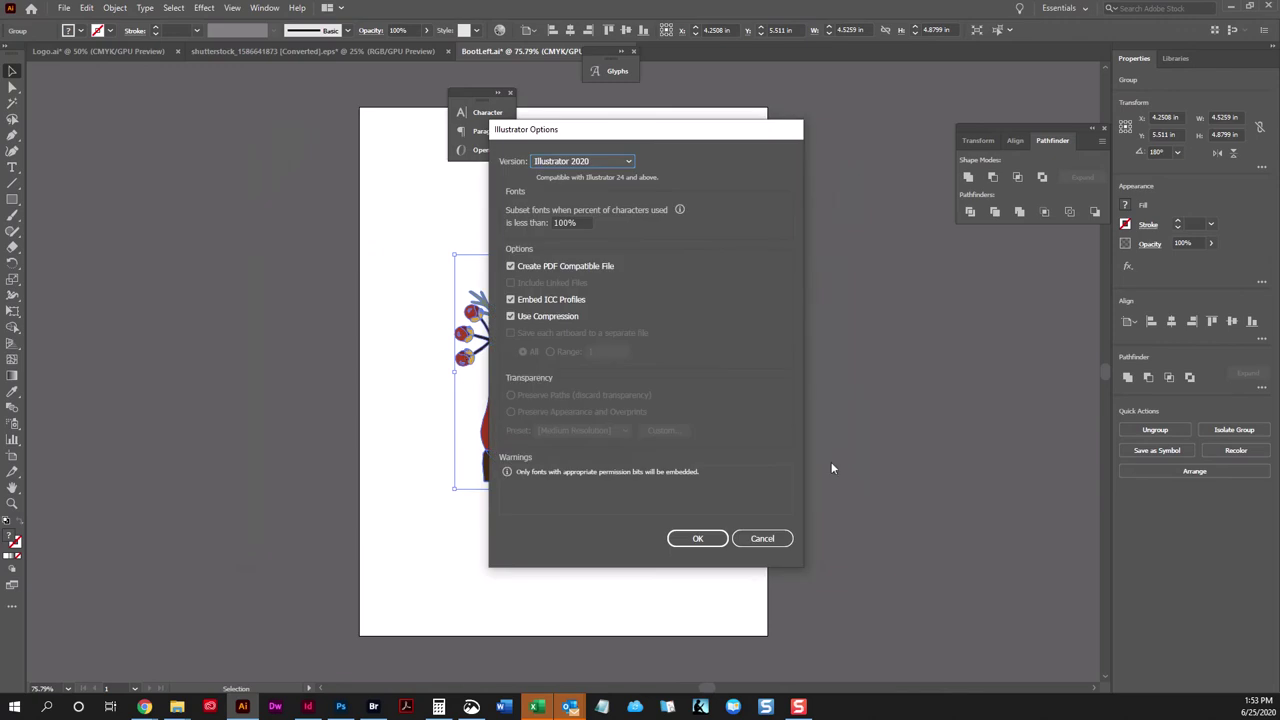
{"action": "left_click", "coordinate": [696, 539]}
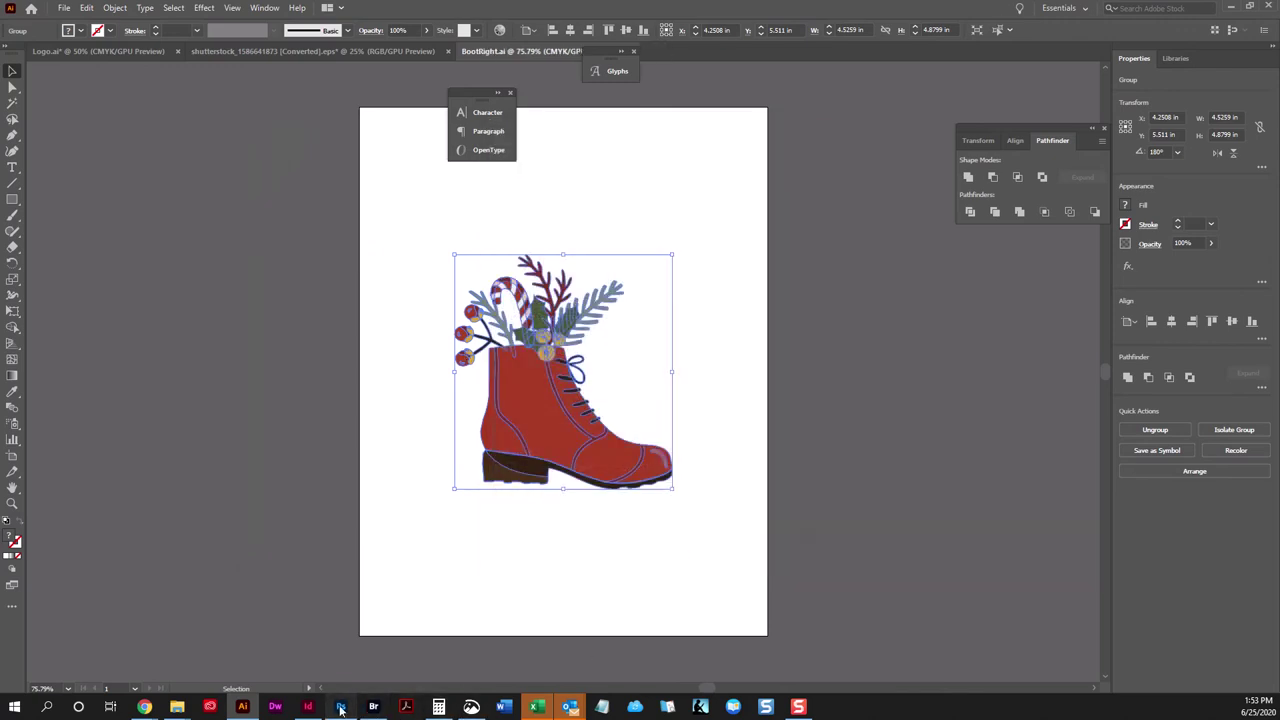
Return to InDesign, check the left candy-cane graphic, and reopen the Links panel.
{"action": "left_click", "coordinate": [307, 707]}
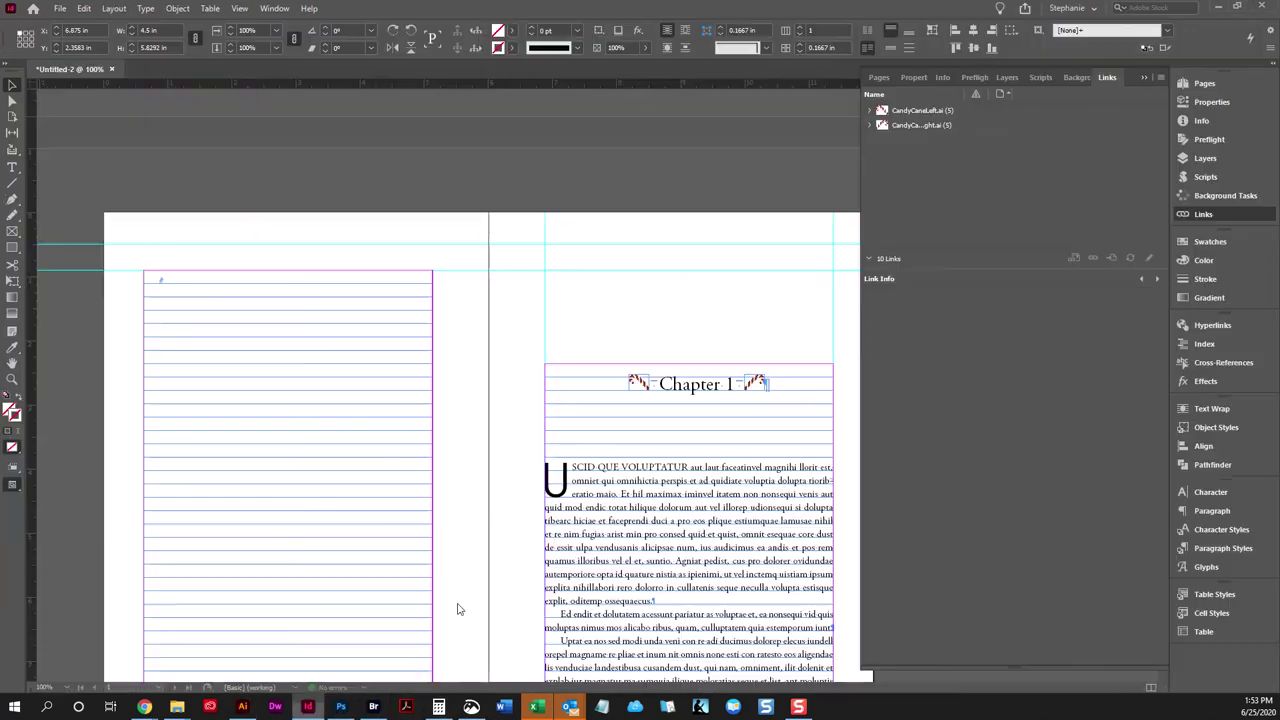
{"action": "left_click", "coordinate": [694, 314]}
{"action": "left_click", "coordinate": [637, 384]}
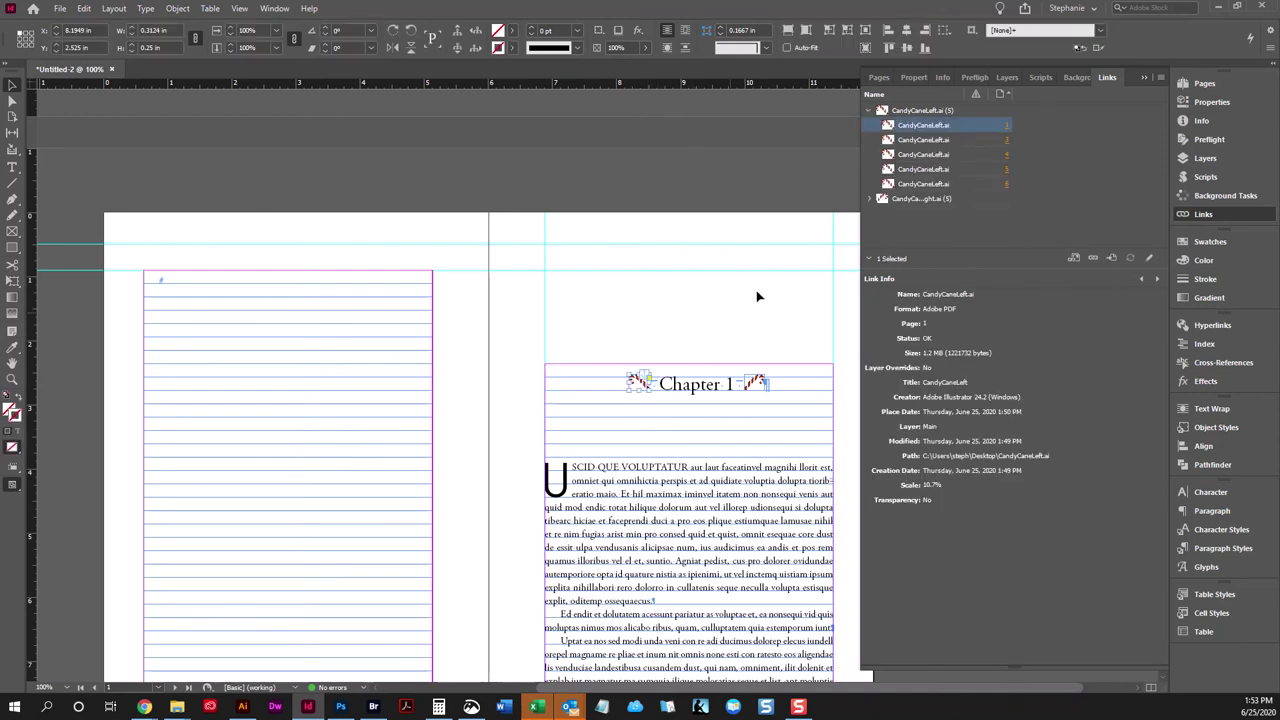
{"action": "left_click", "coordinate": [731, 293]}
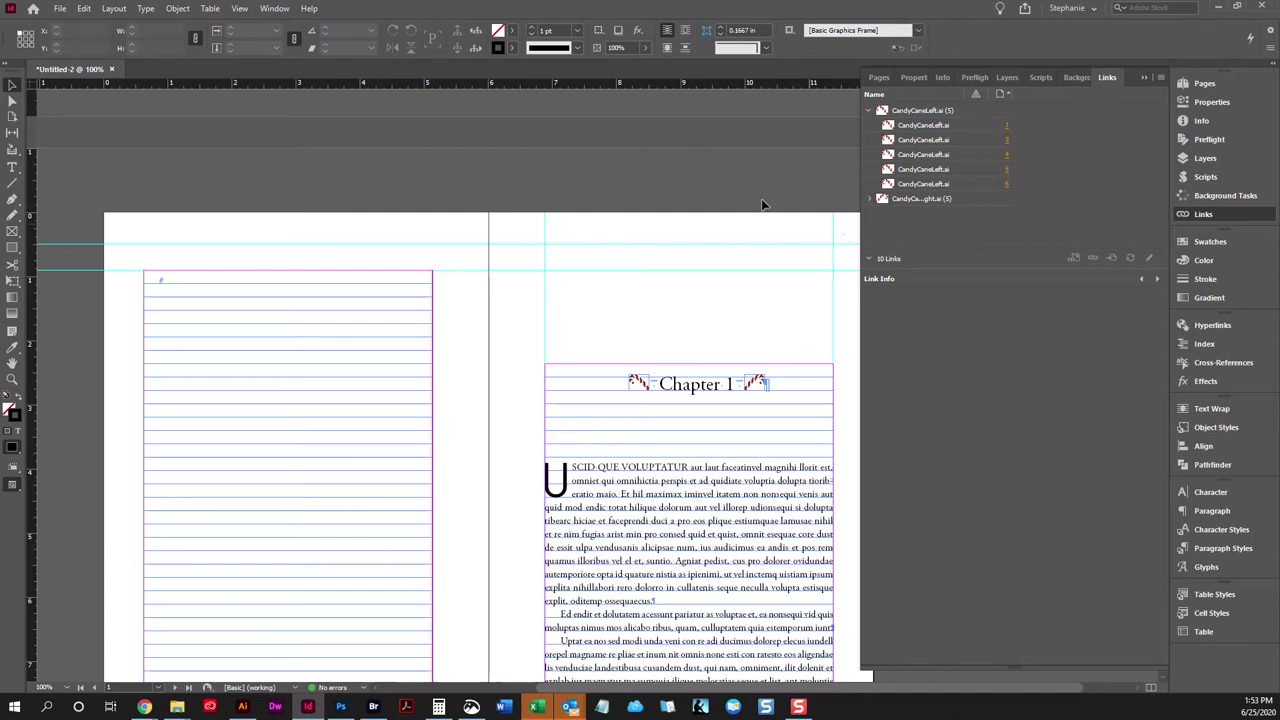
{"action": "left_click", "coordinate": [1203, 214]}
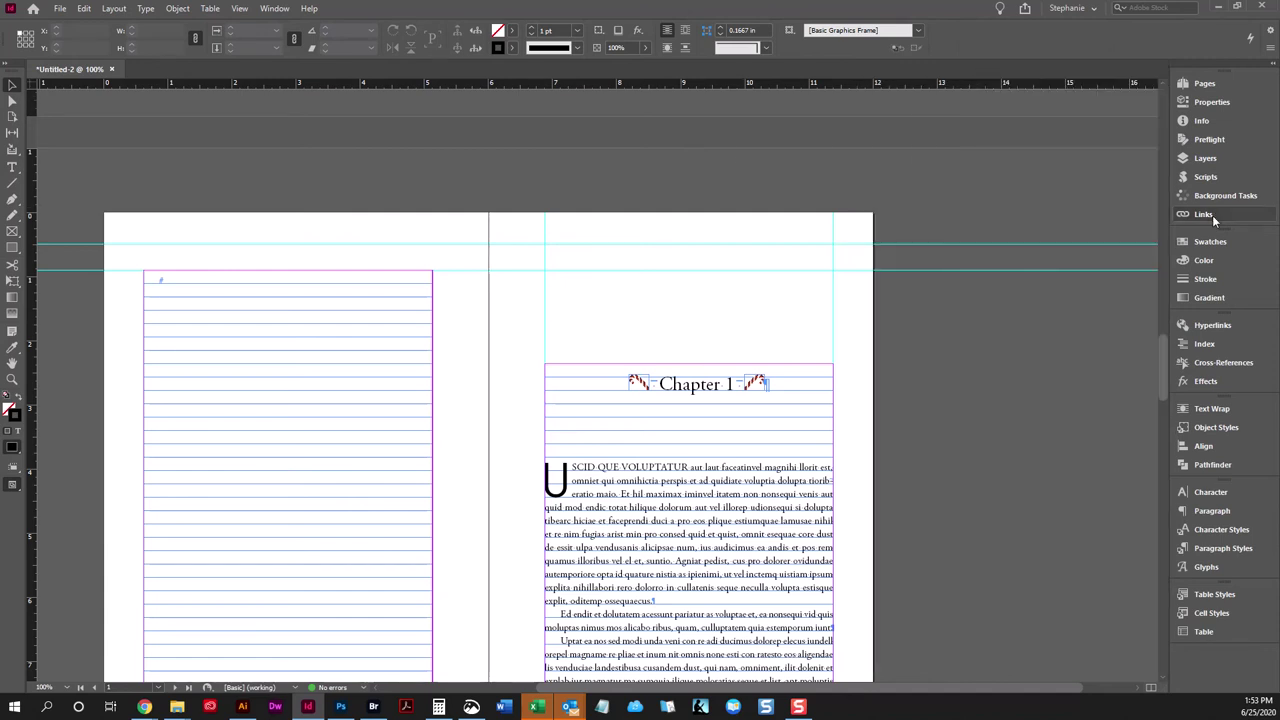
{"action": "left_click", "coordinate": [1212, 216]}
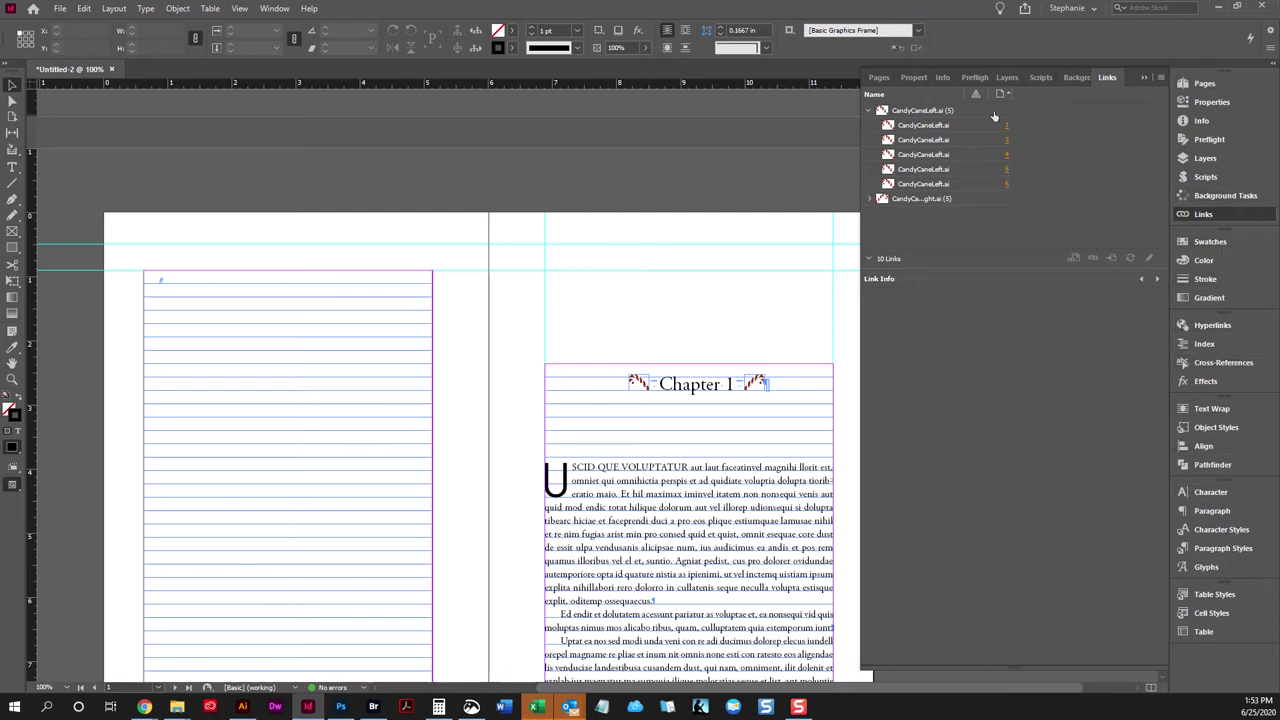
Collapse the five CandyCaneLeft.ai placements and select that link group to show its info.
{"action": "left_click", "coordinate": [268, 9]}
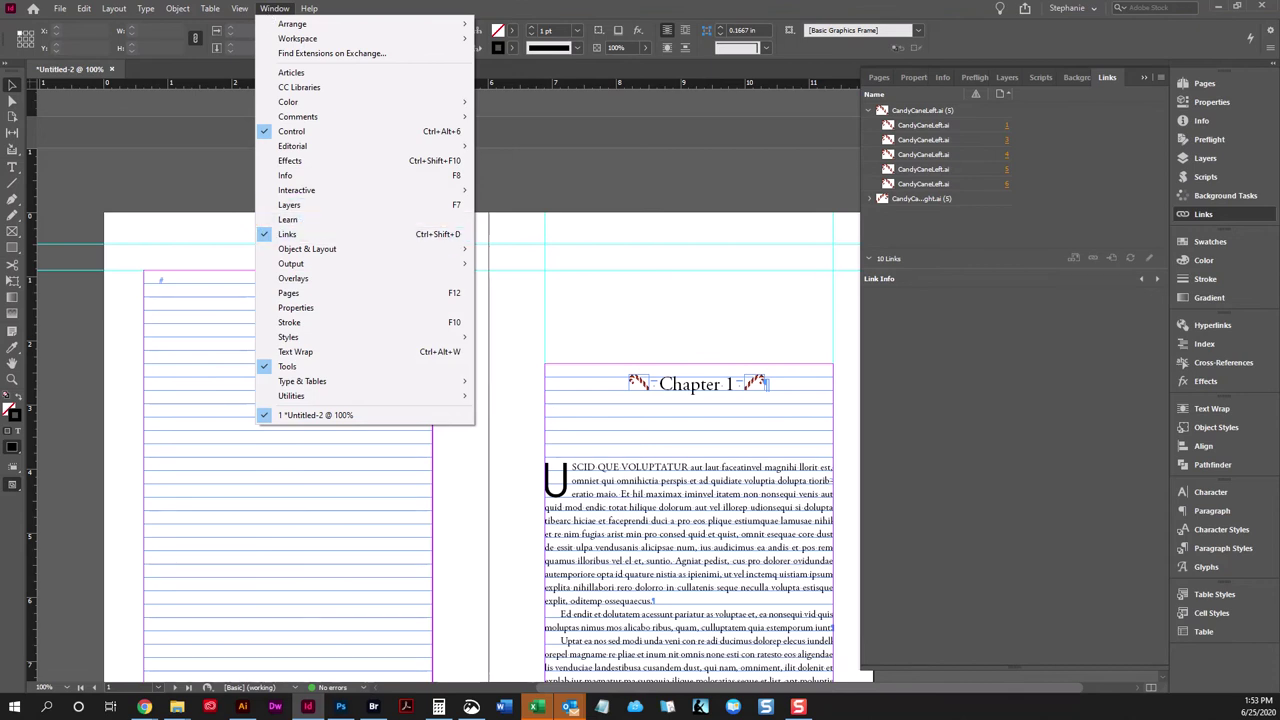
{"action": "left_click", "coordinate": [800, 8]}
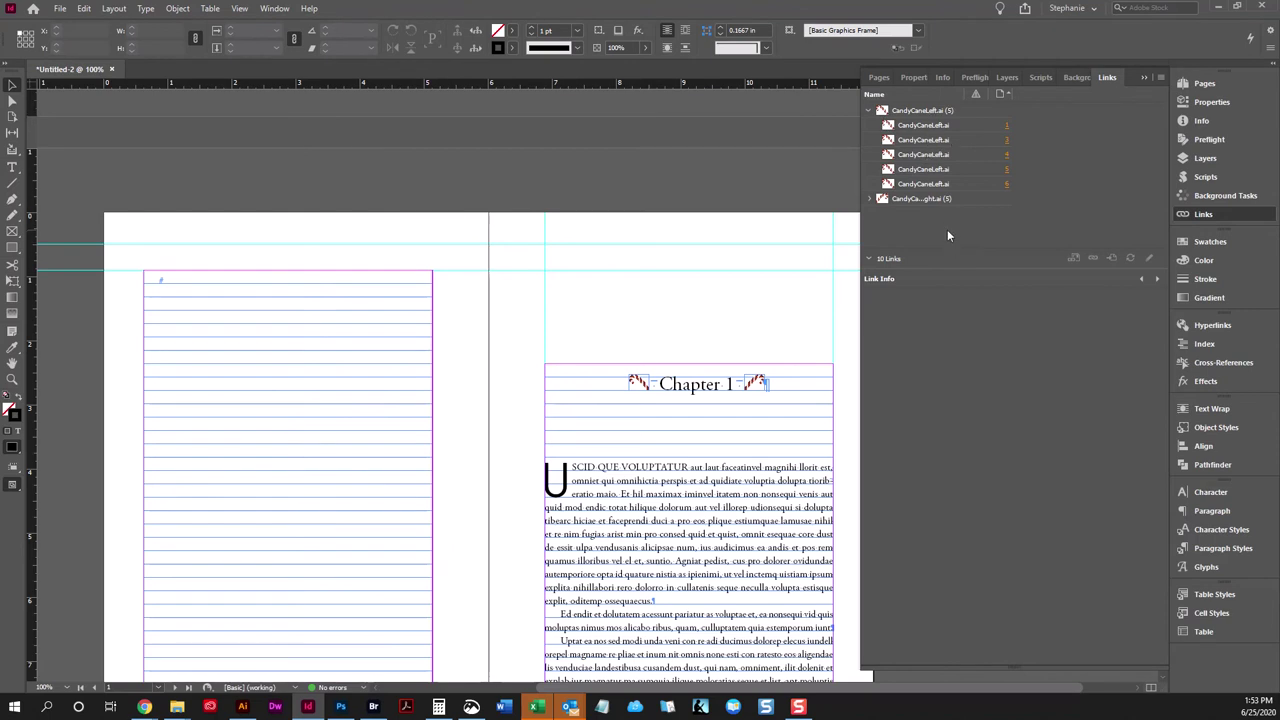
{"action": "left_click", "coordinate": [869, 111]}
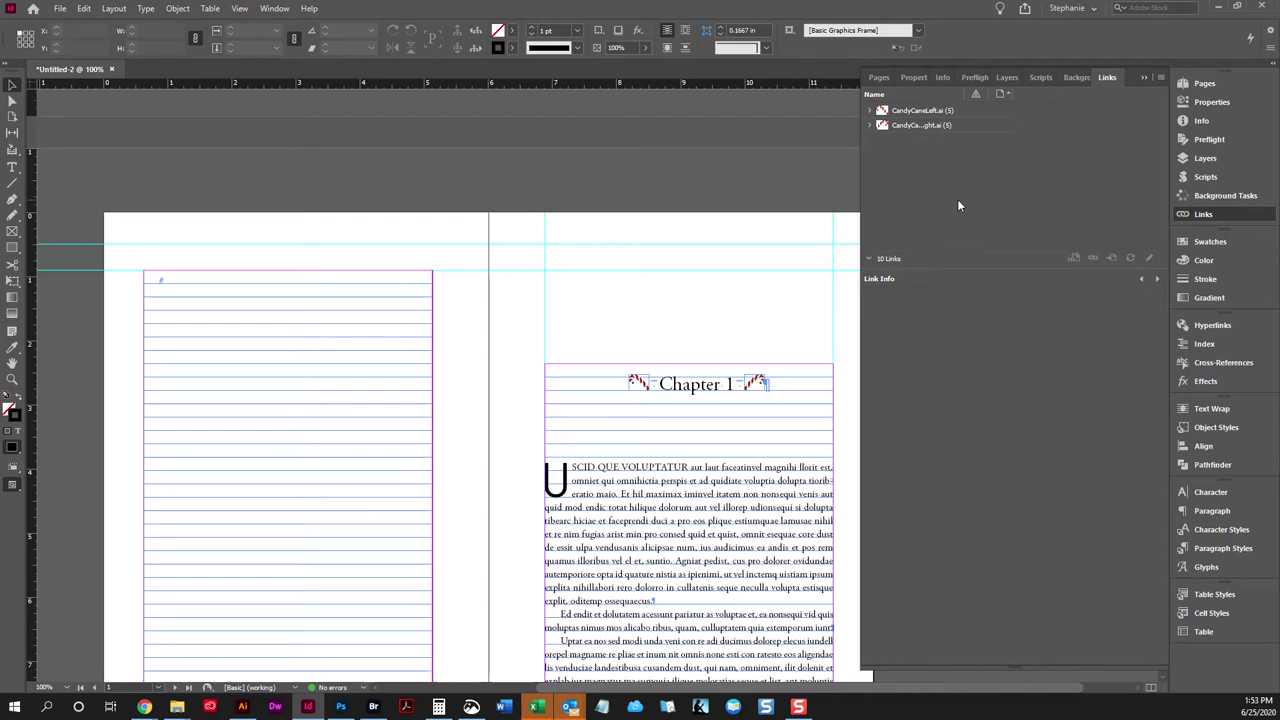
{"action": "left_click", "coordinate": [938, 112]}
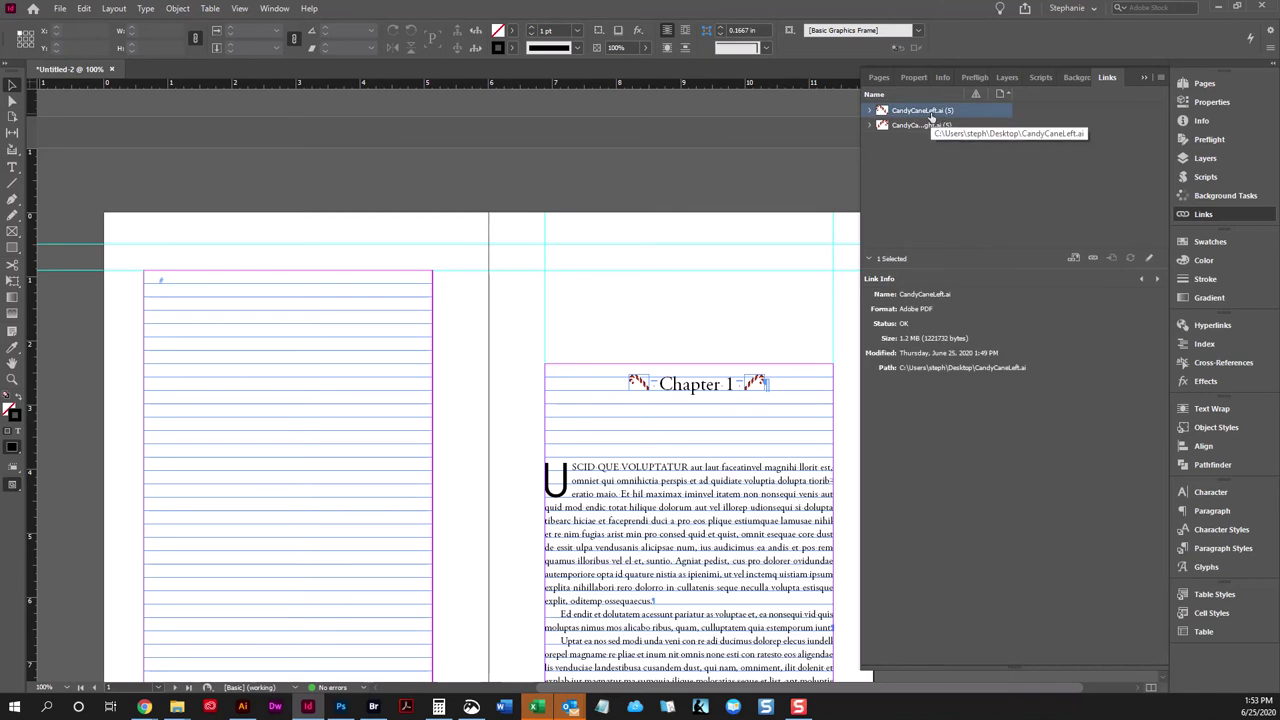
{"action": "scroll", "coordinate": [760, 297], "scroll_direction": "down", "scroll_amount": 10}
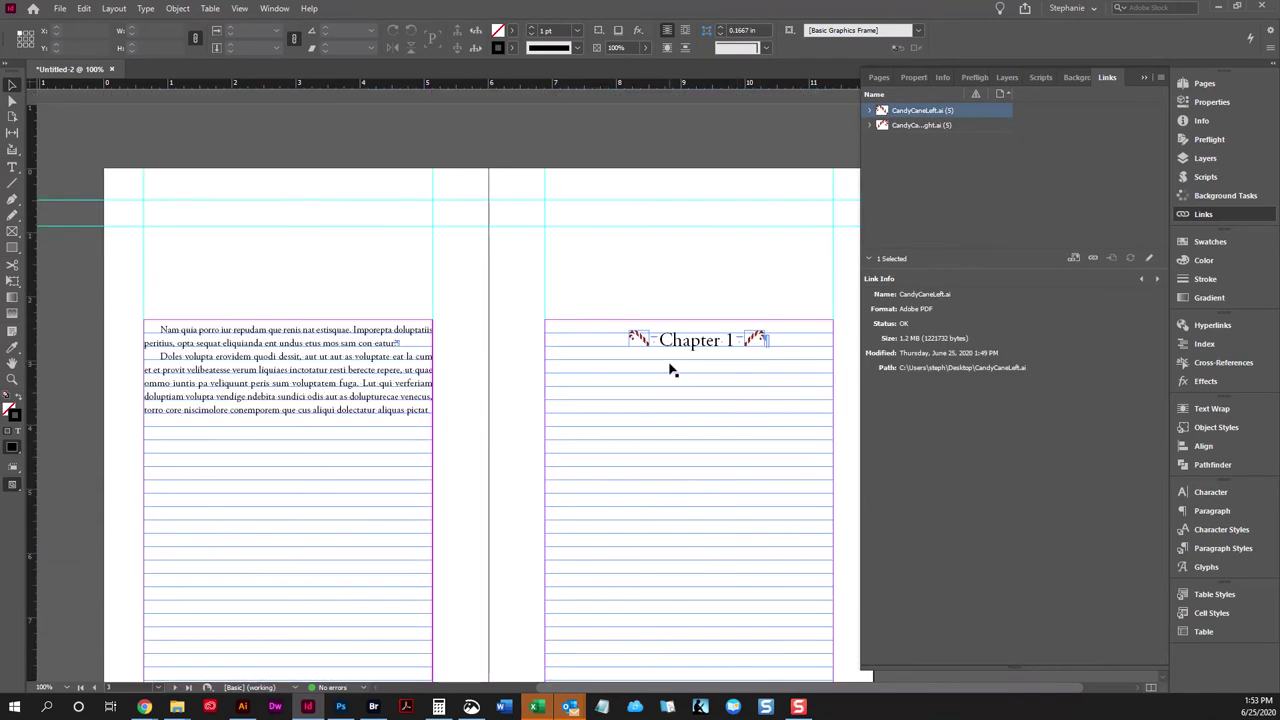
With the CandyCaneLeft.ai group selected in Links, open the Relink dialog for it.
{"action": "scroll", "coordinate": [697, 357], "scroll_direction": "up", "scroll_amount": 6}
{"action": "scroll", "coordinate": [697, 357], "scroll_direction": "up", "scroll_amount": 5}
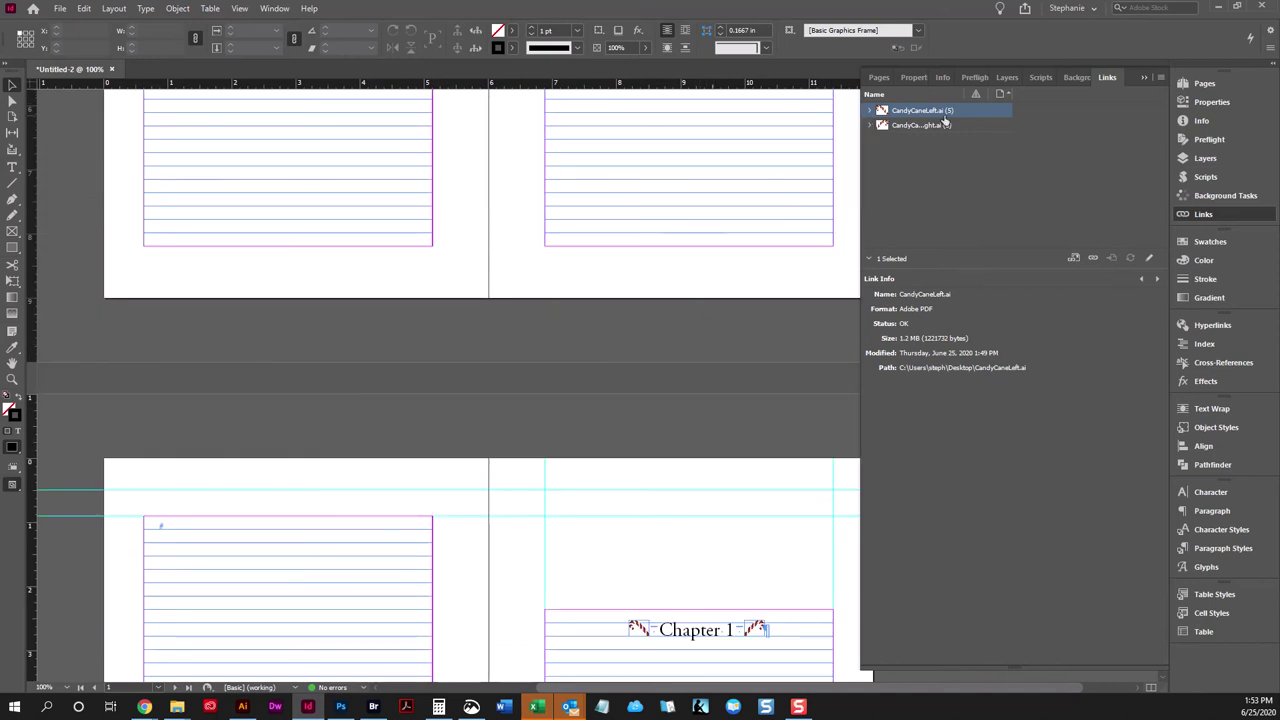
{"action": "left_click", "coordinate": [870, 111]}
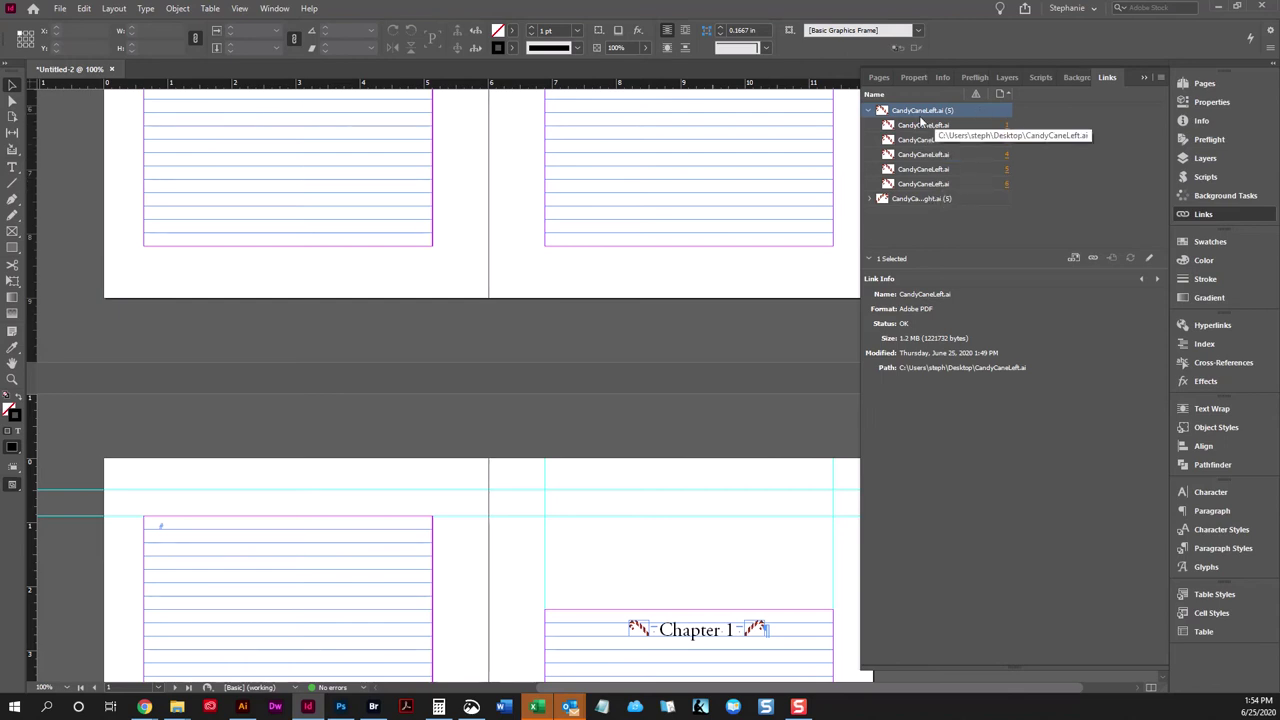
{"action": "left_click", "coordinate": [871, 112]}
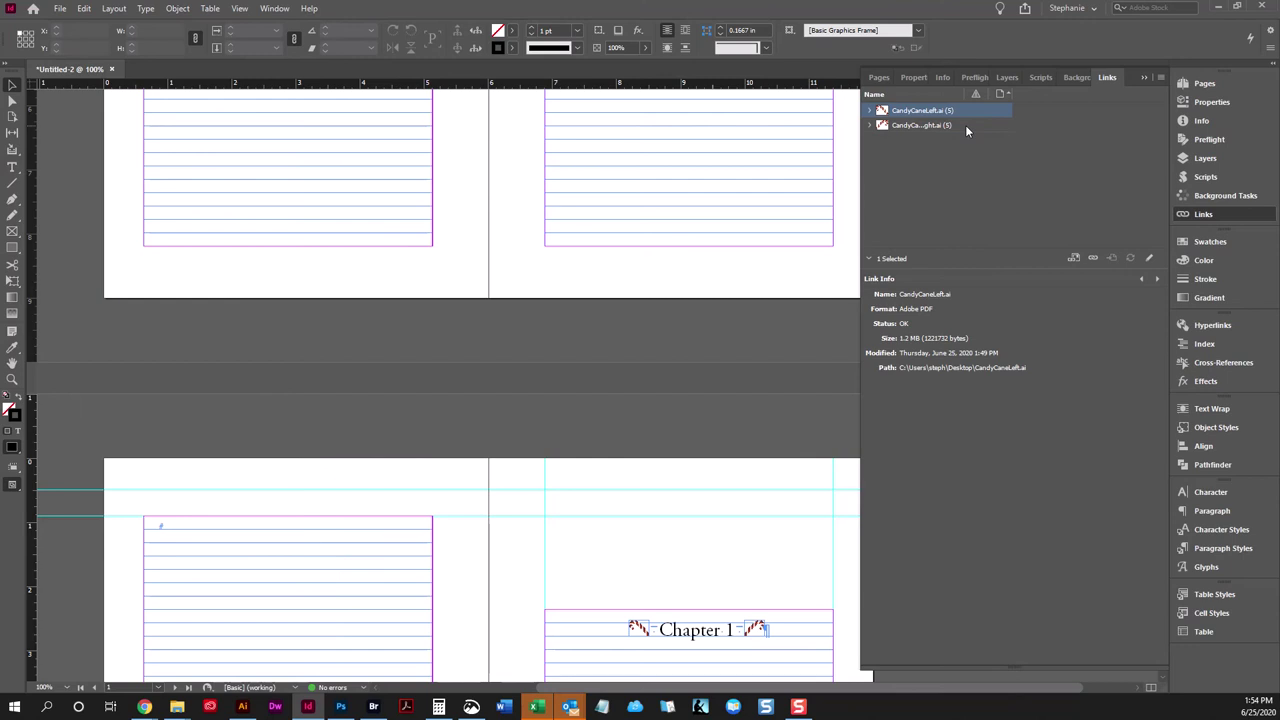
{"action": "left_click", "coordinate": [1093, 259]}
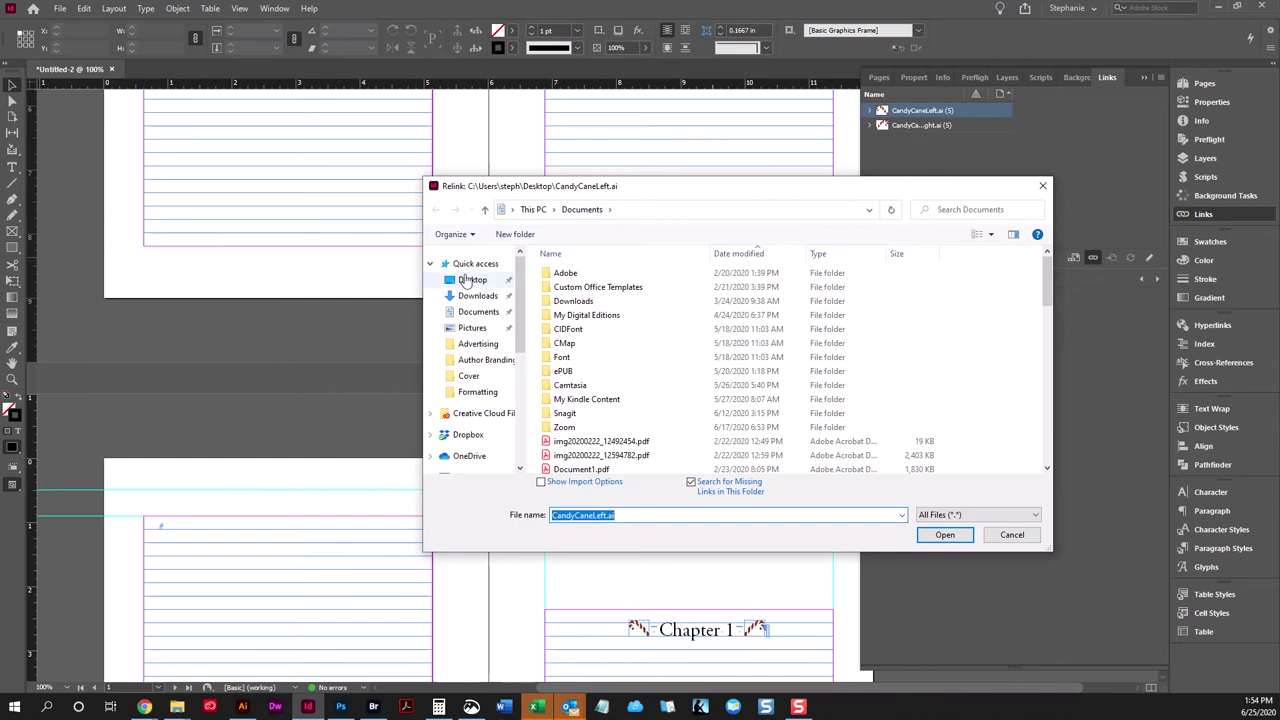
Relink CandyCaneLeft.ai to BootLeft.ai via Quick access.
{"action": "left_click", "coordinate": [462, 263]}
{"action": "left_click", "coordinate": [590, 438]}
{"action": "left_click", "coordinate": [592, 455]}
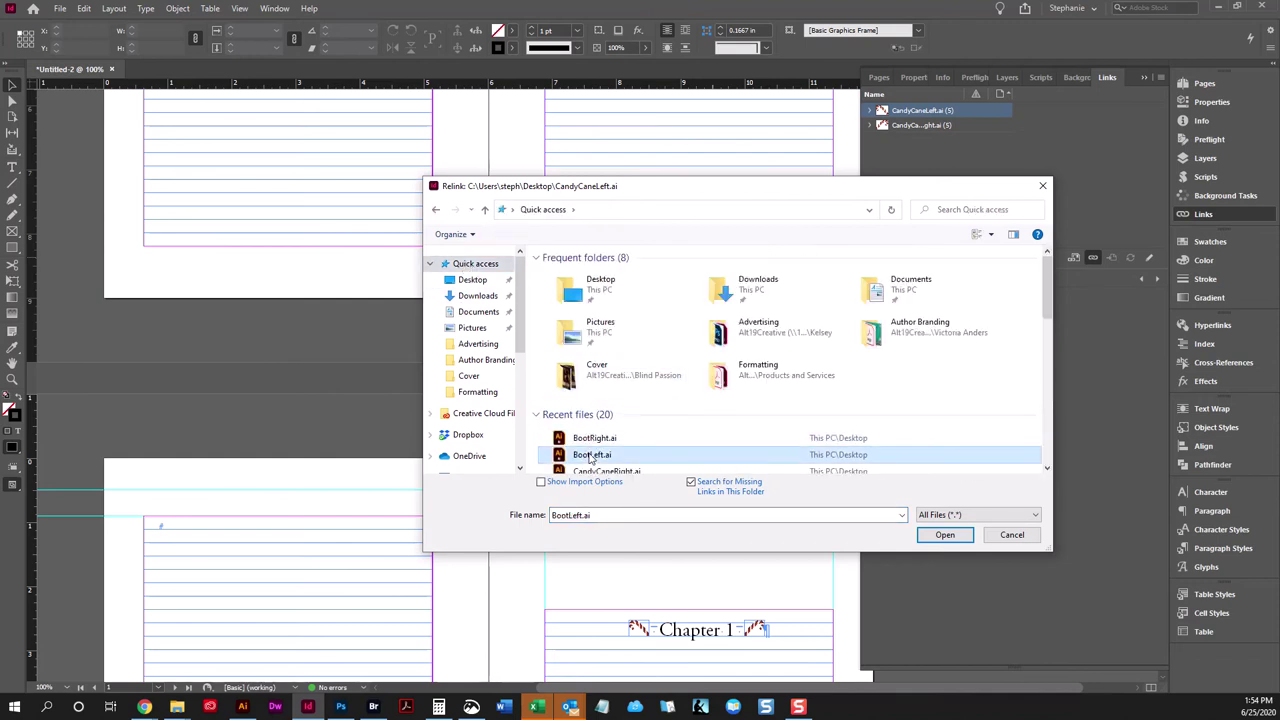
{"action": "left_click", "coordinate": [945, 535]}
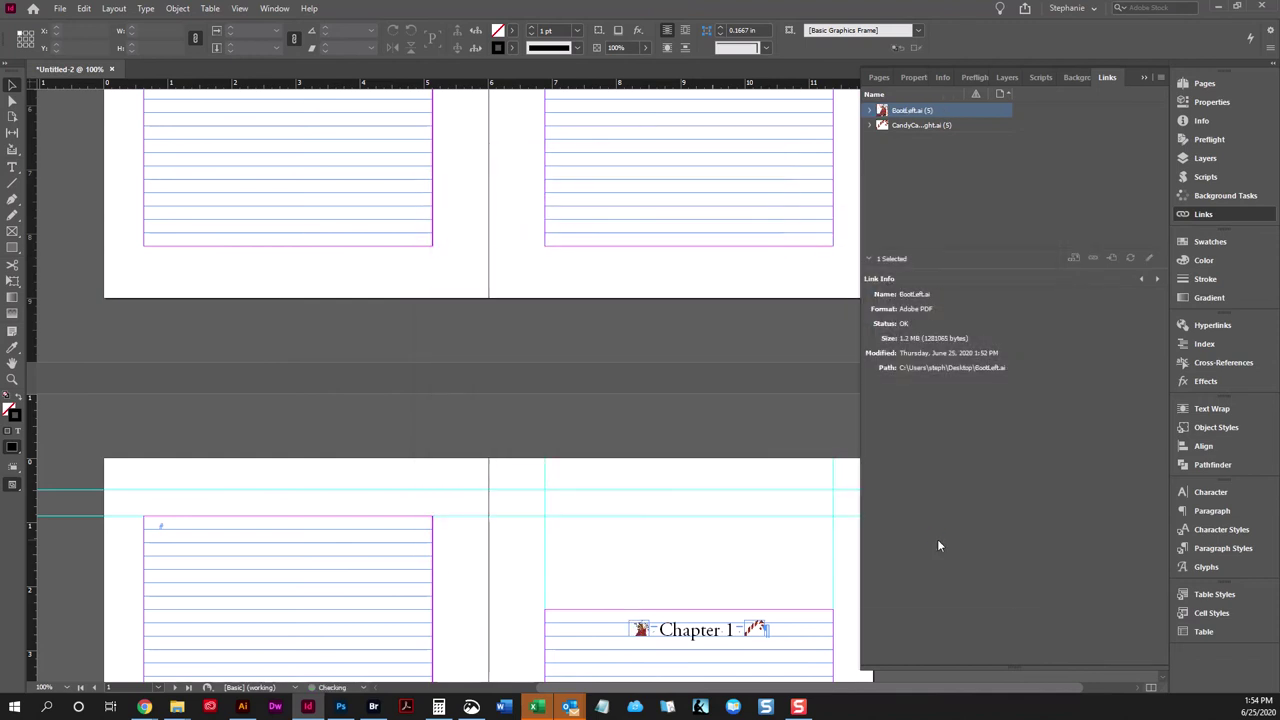
Relink the CandyCaneRight.ai group to BootRight.ai the same way.
{"action": "left_click", "coordinate": [960, 125]}
{"action": "left_click", "coordinate": [1078, 257]}
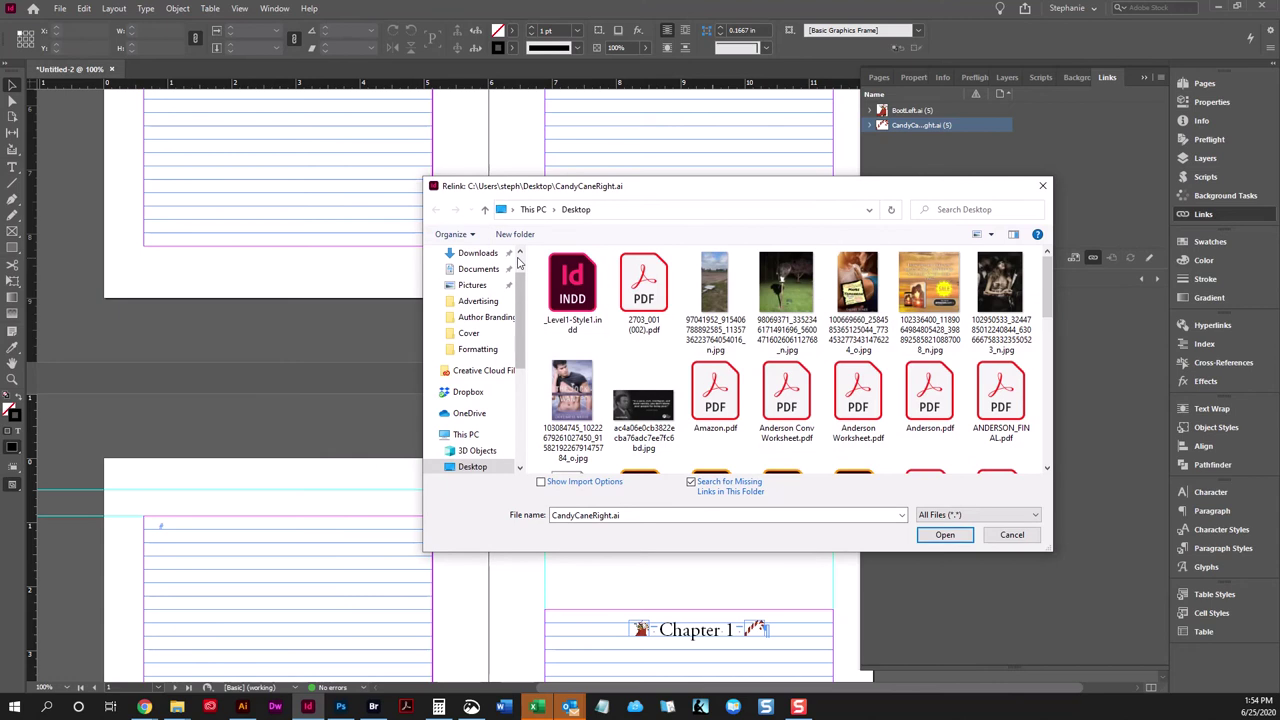
{"action": "scroll", "coordinate": [470, 300], "scroll_direction": "up", "scroll_amount": 1}
{"action": "left_click", "coordinate": [472, 263]}
{"action": "left_click", "coordinate": [595, 454]}
{"action": "left_click", "coordinate": [945, 534]}
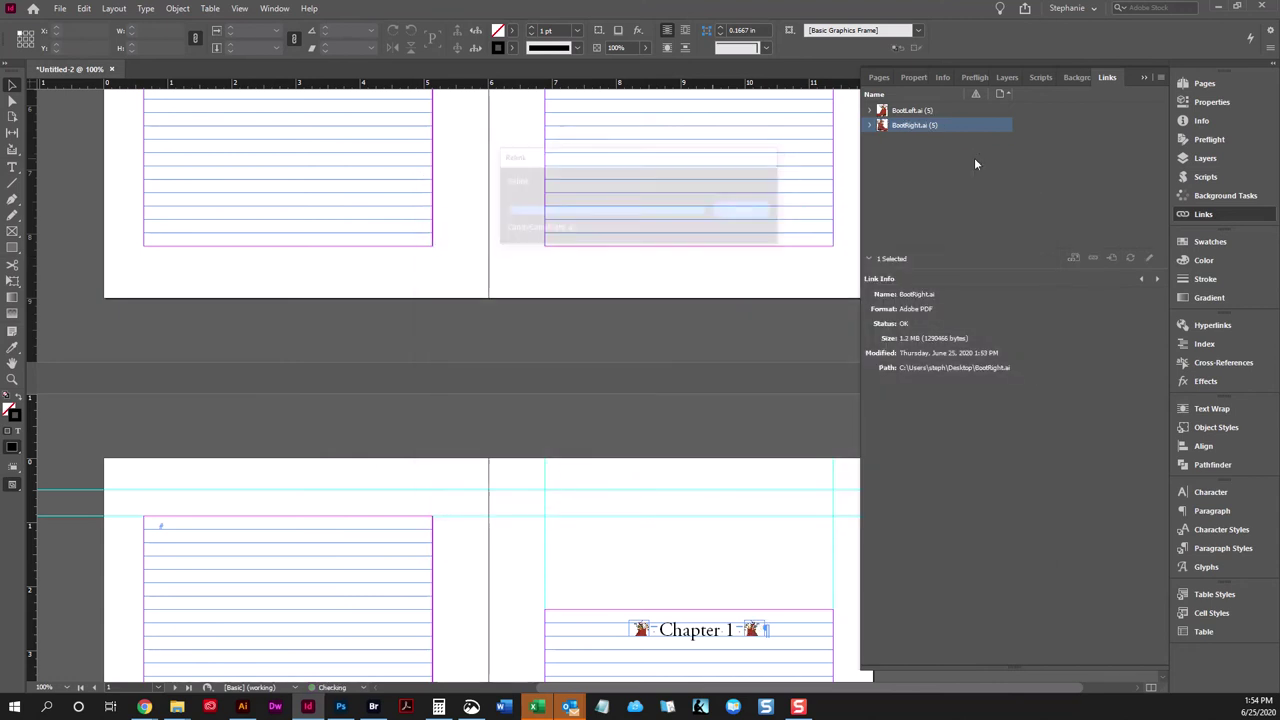
Review the boots beside the headings, then undo the swap to restore the candy canes.
{"action": "scroll", "coordinate": [747, 350], "scroll_direction": "down", "scroll_amount": 6}
{"action": "scroll", "coordinate": [779, 370], "scroll_direction": "down", "scroll_amount": 5}
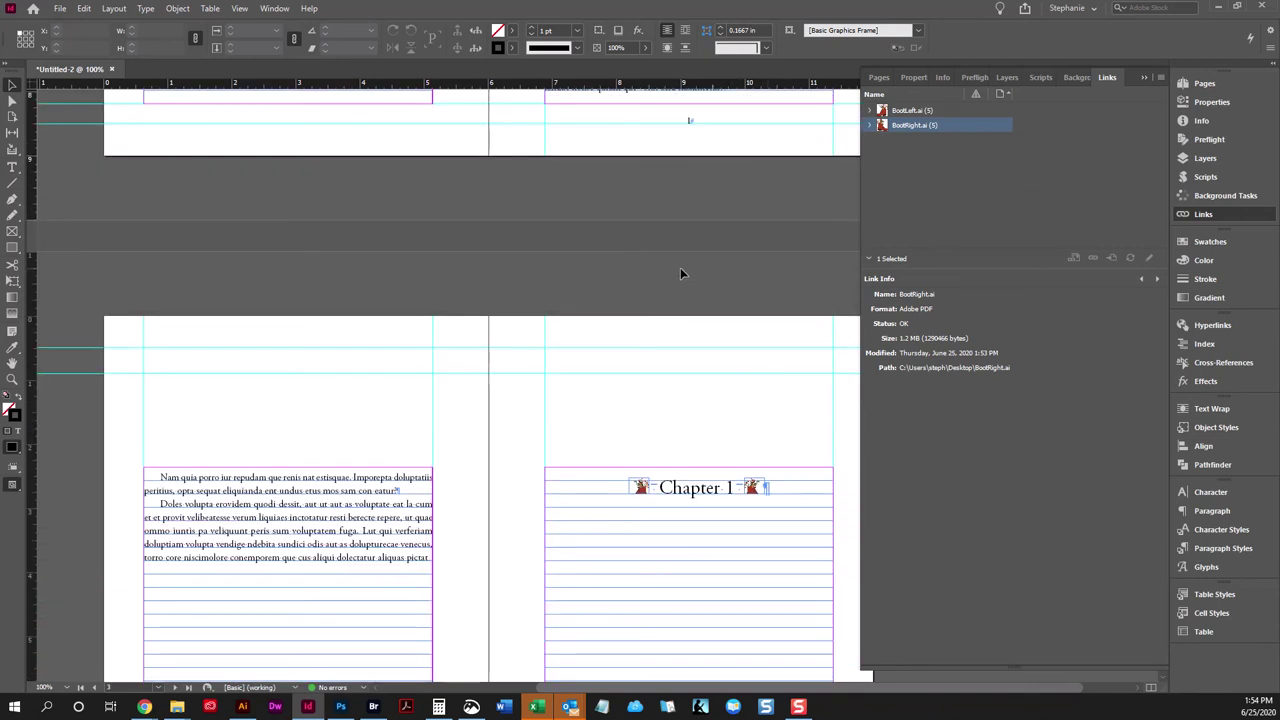
{"action": "scroll", "coordinate": [676, 268], "scroll_direction": "down", "scroll_amount": 9}
{"action": "scroll", "coordinate": [666, 271], "scroll_direction": "up", "scroll_amount": 6}
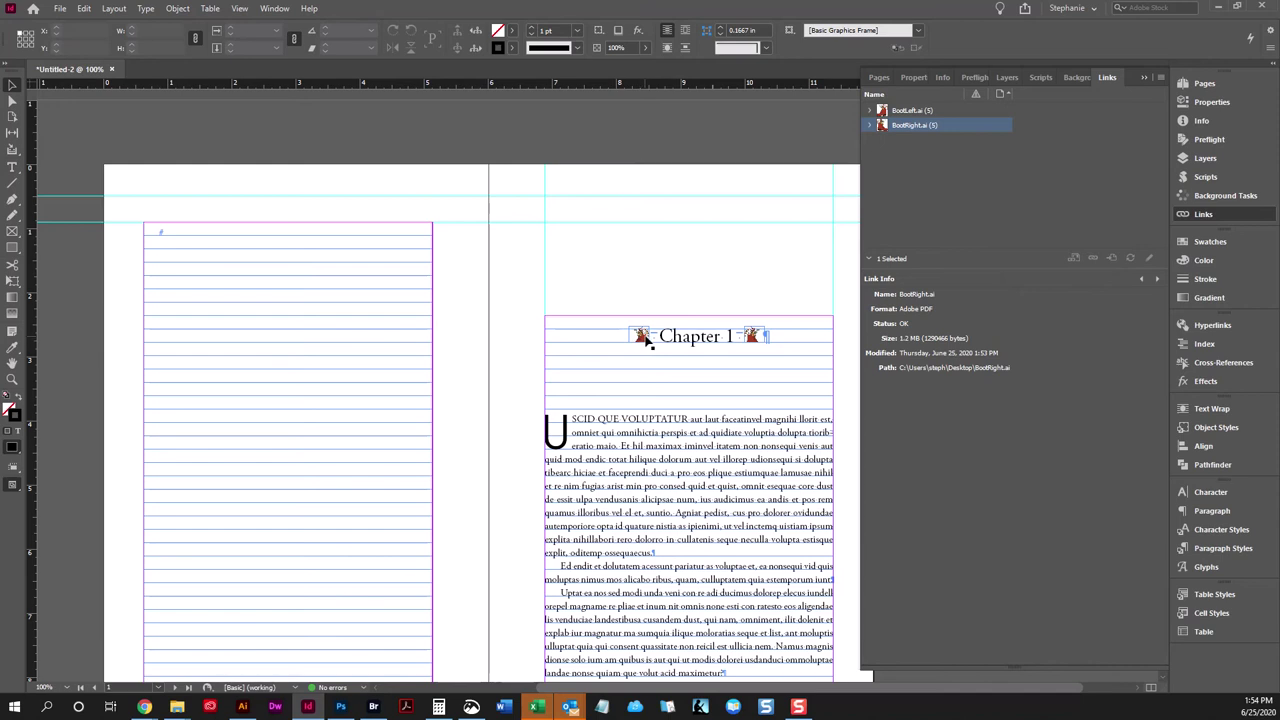
{"action": "key", "text": "ctrl+z"}
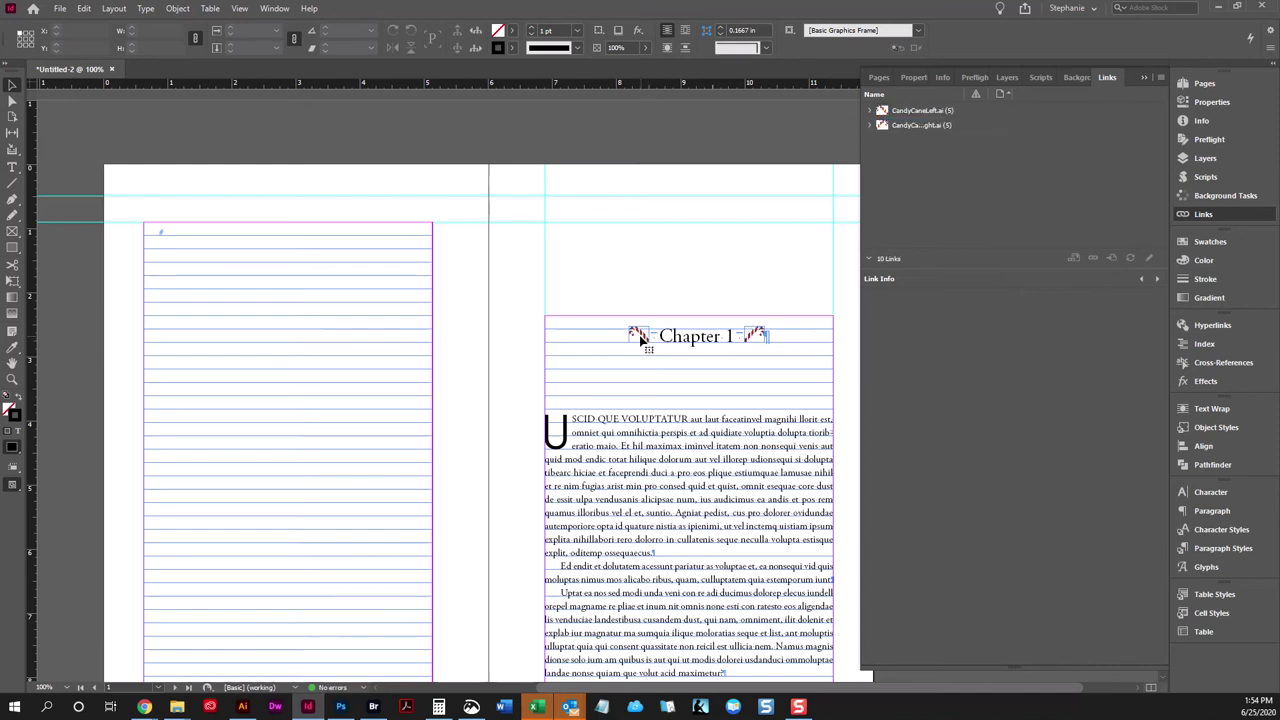
Select the left candy cane, look in the Object menu, and switch to the Stephanie2 workspace.
{"action": "left_click", "coordinate": [641, 344]}
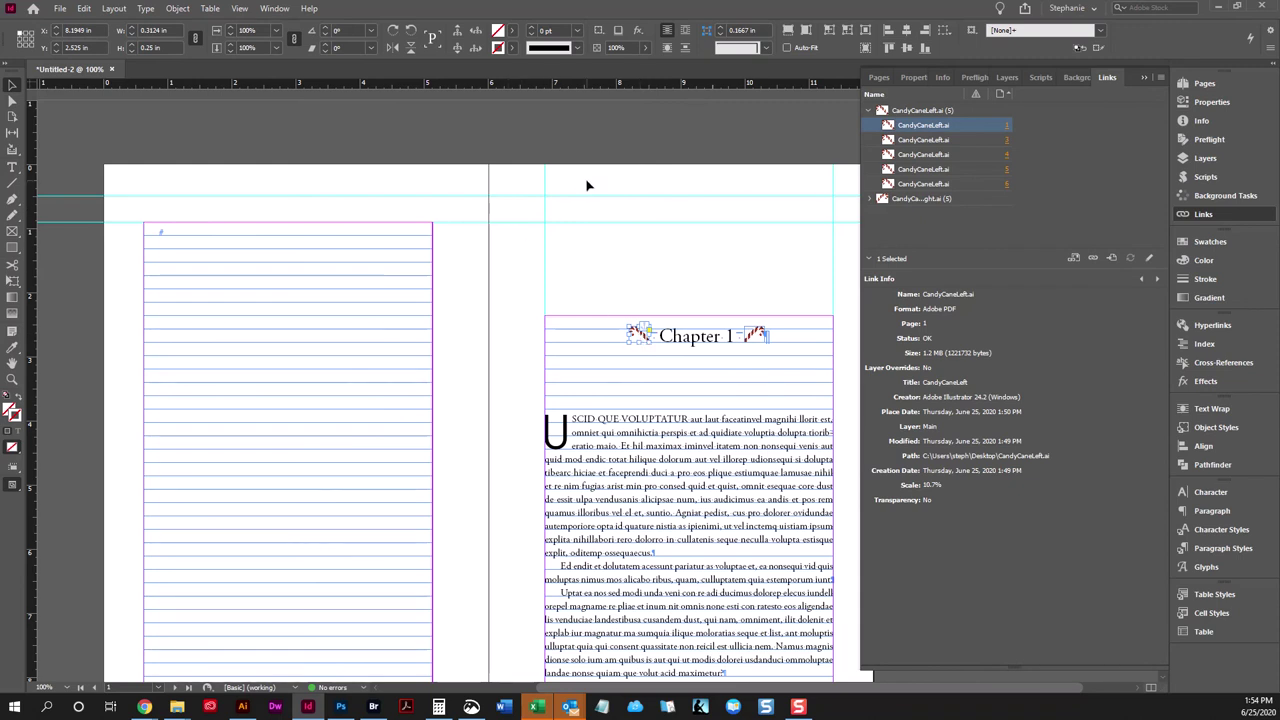
{"action": "left_click", "coordinate": [178, 8]}
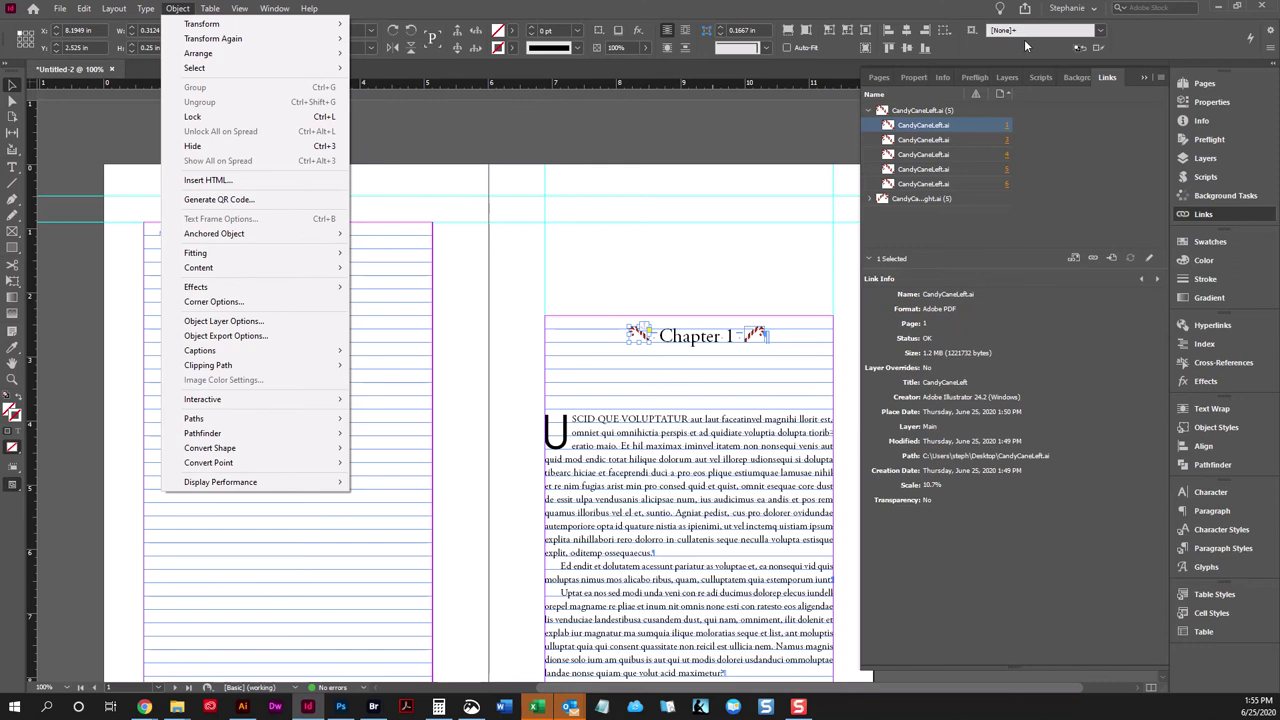
{"action": "left_click", "coordinate": [1107, 12]}
{"action": "left_click", "coordinate": [1095, 40]}
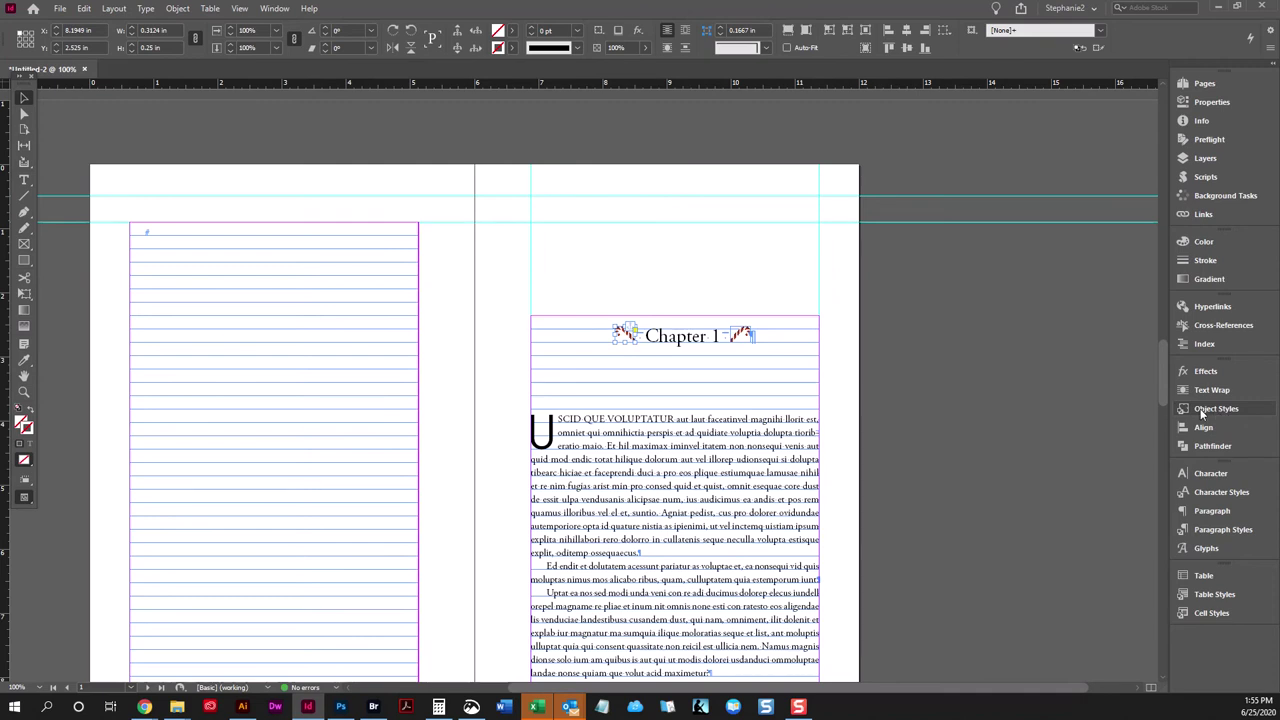
Start a New Object Style from the Object Styles panel menu and type 'Graphi' as its name.
{"action": "left_click", "coordinate": [1216, 409]}
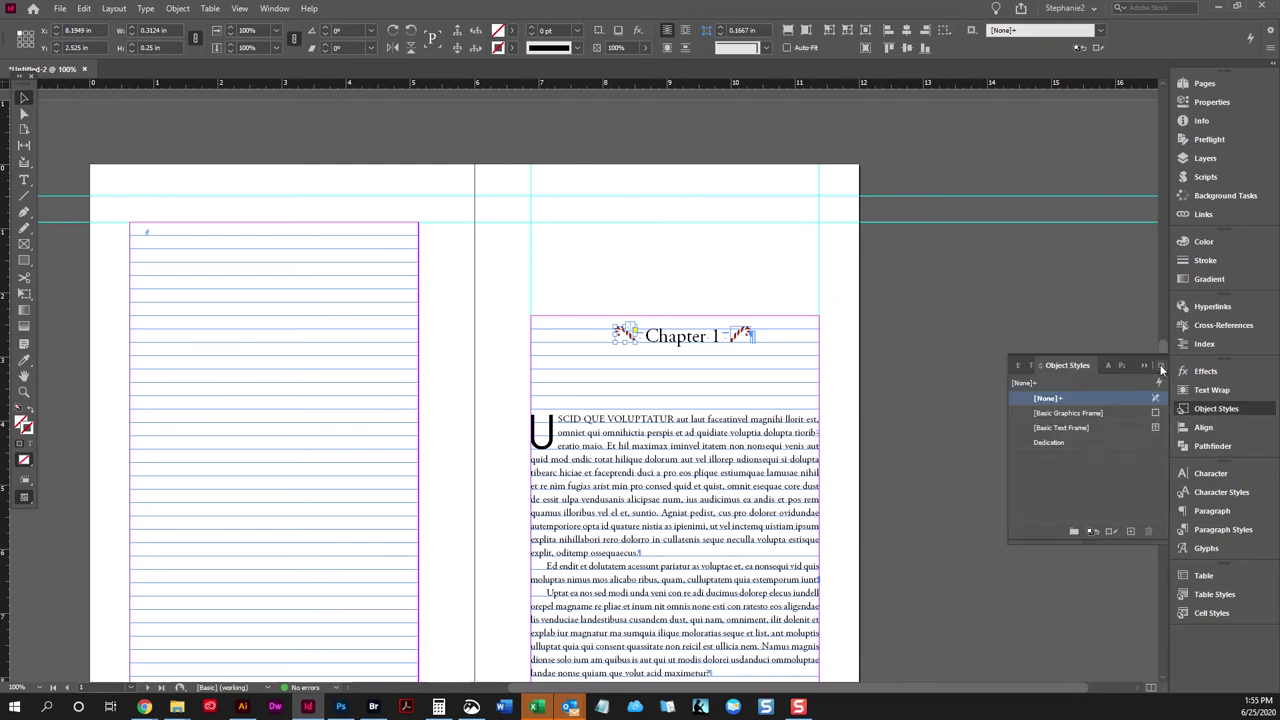
{"action": "left_click", "coordinate": [1161, 366]}
{"action": "left_click", "coordinate": [1157, 10]}
{"action": "type", "text": "Graphic"}
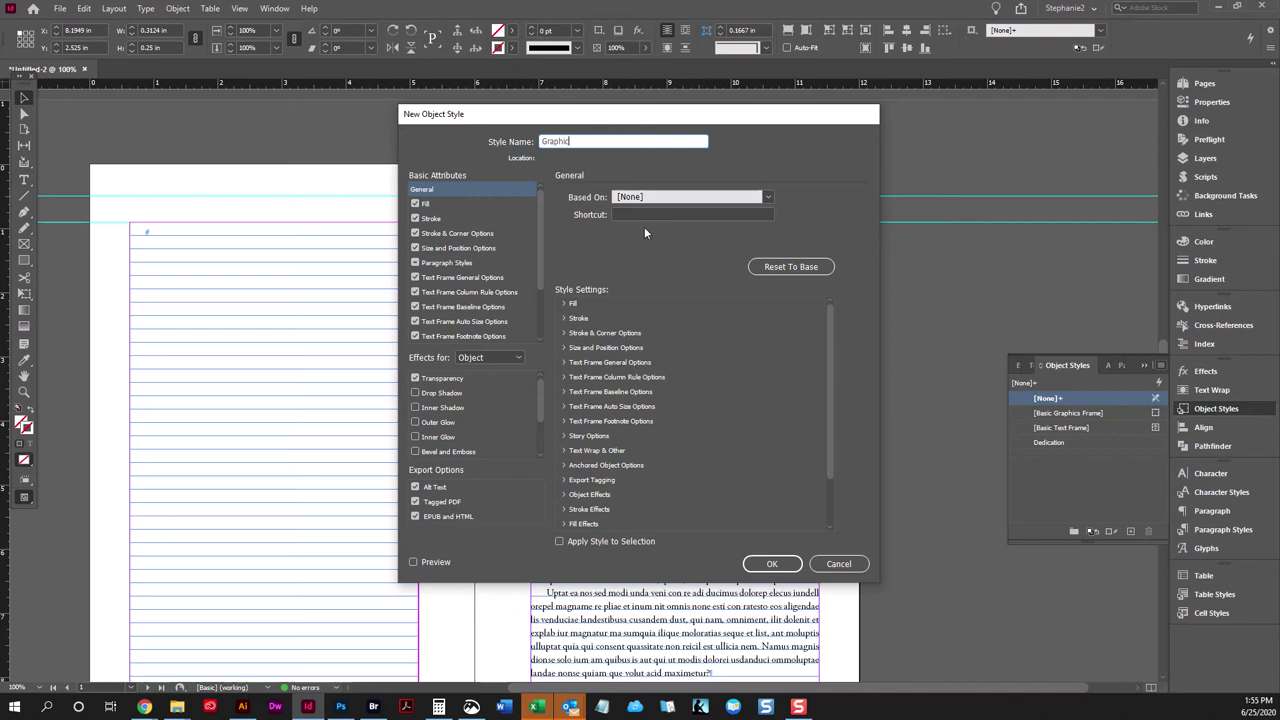
Set the Graphic style's frame fitting to Fill Frame Proportionally and save the style.
{"action": "scroll", "coordinate": [494, 250], "scroll_direction": "down", "scroll_amount": 4}
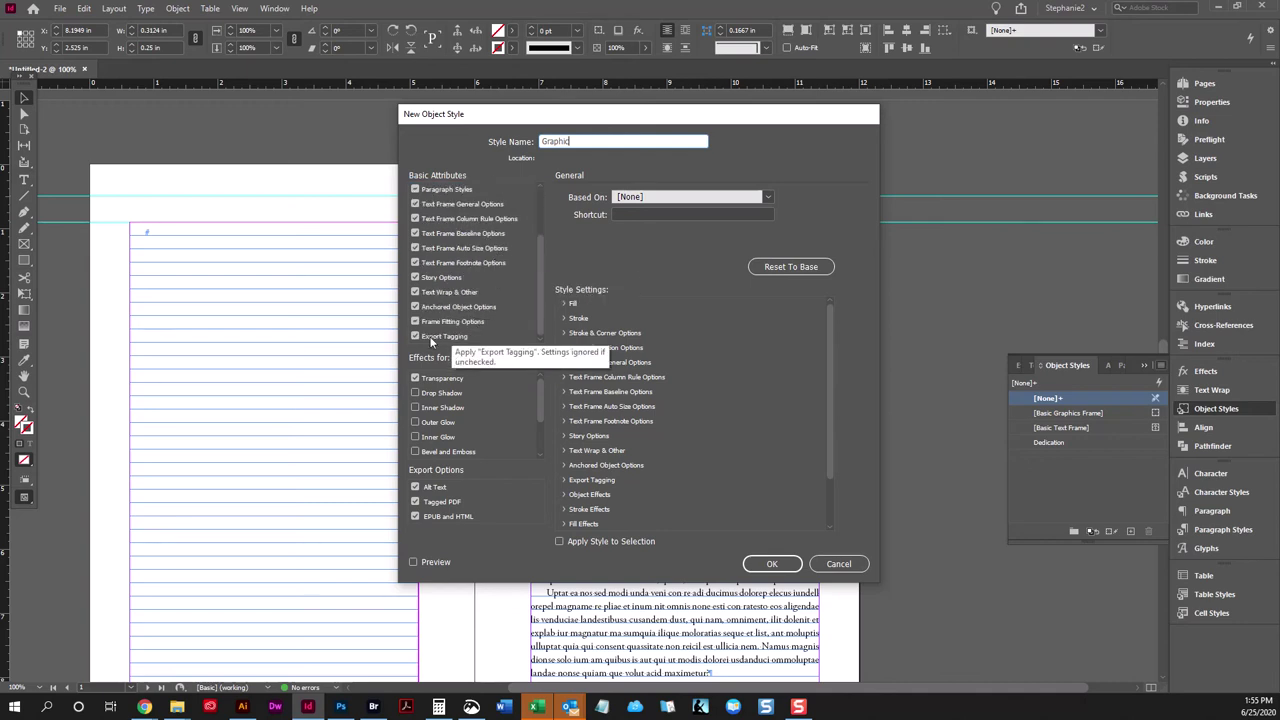
{"action": "left_click", "coordinate": [430, 335]}
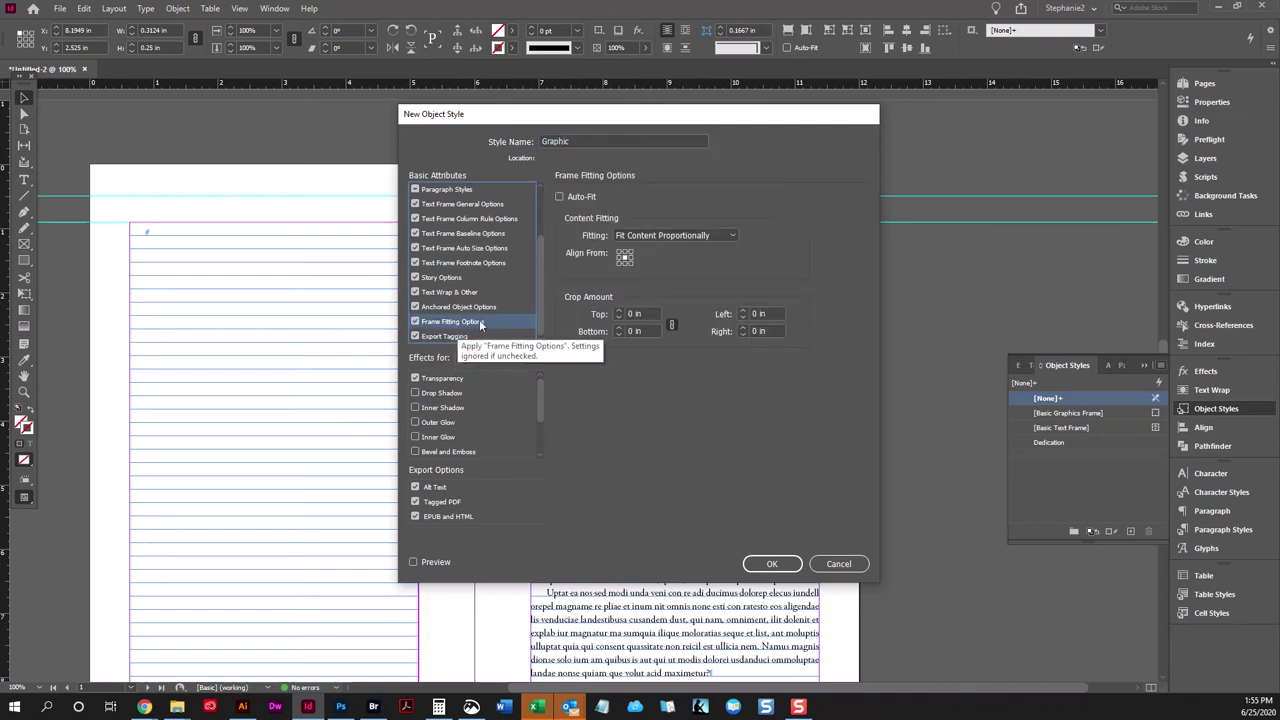
{"action": "left_click", "coordinate": [663, 239]}
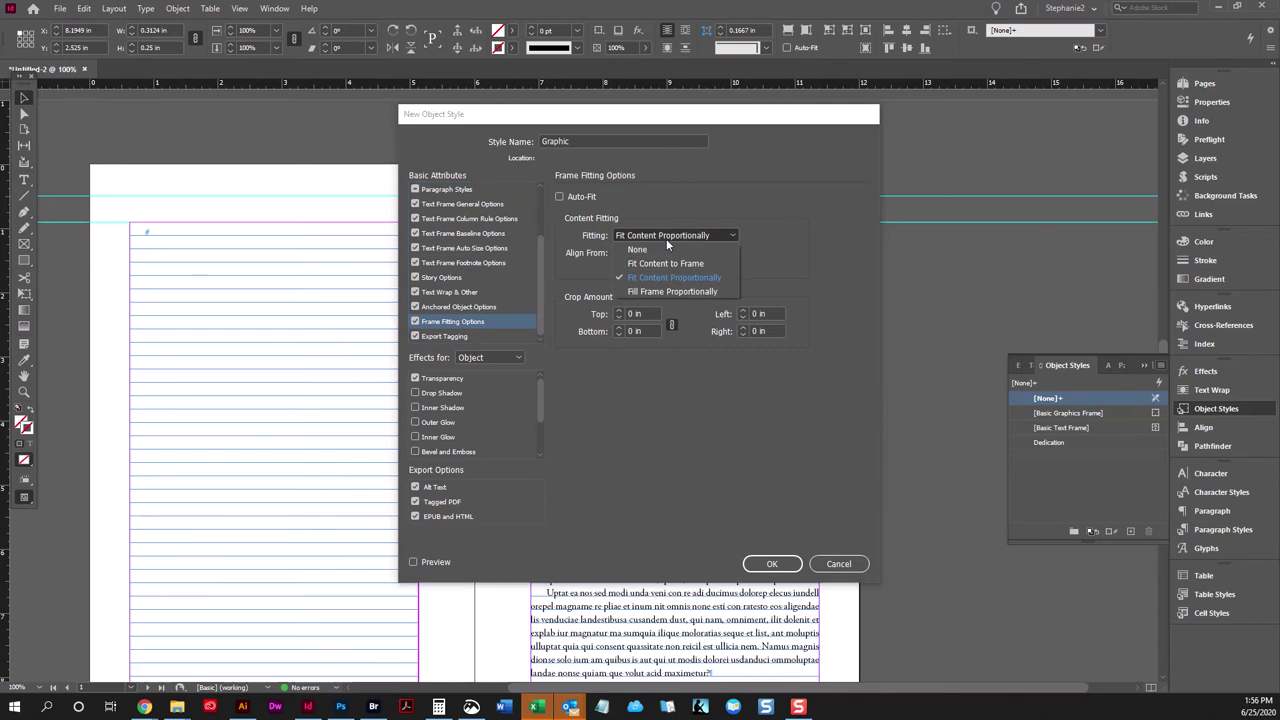
{"action": "left_click", "coordinate": [668, 291]}
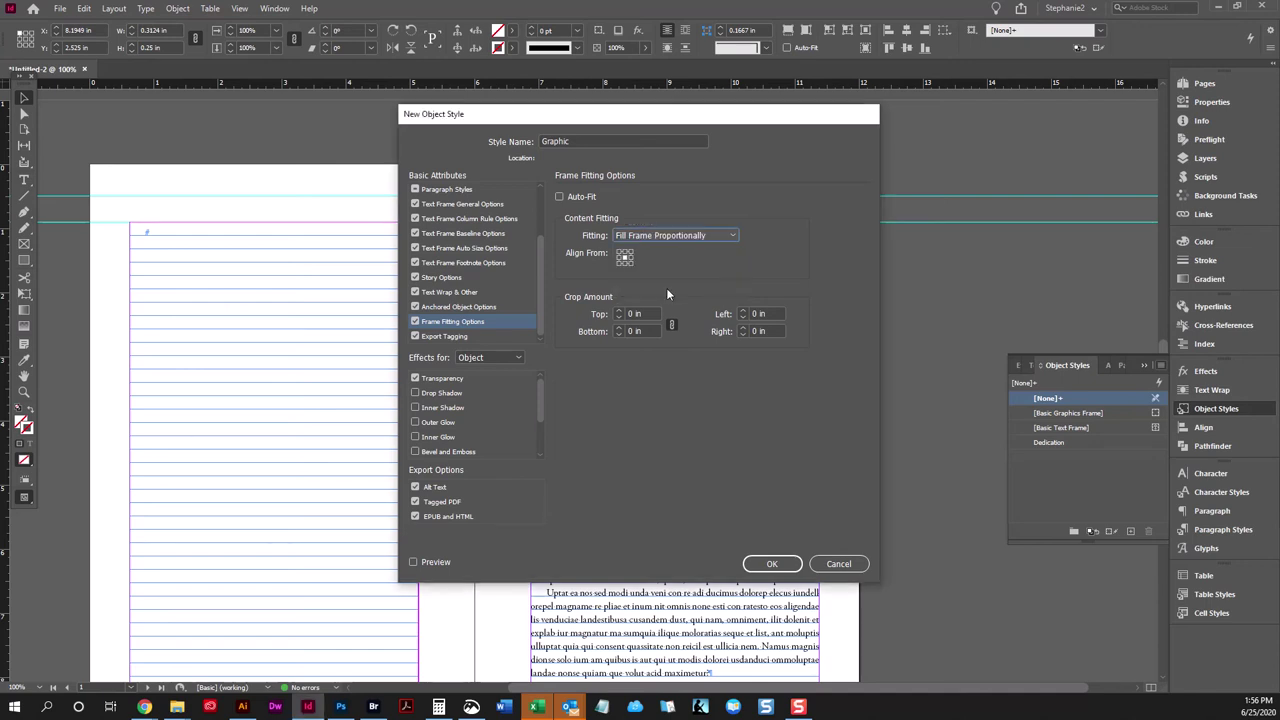
{"action": "left_click", "coordinate": [766, 558]}
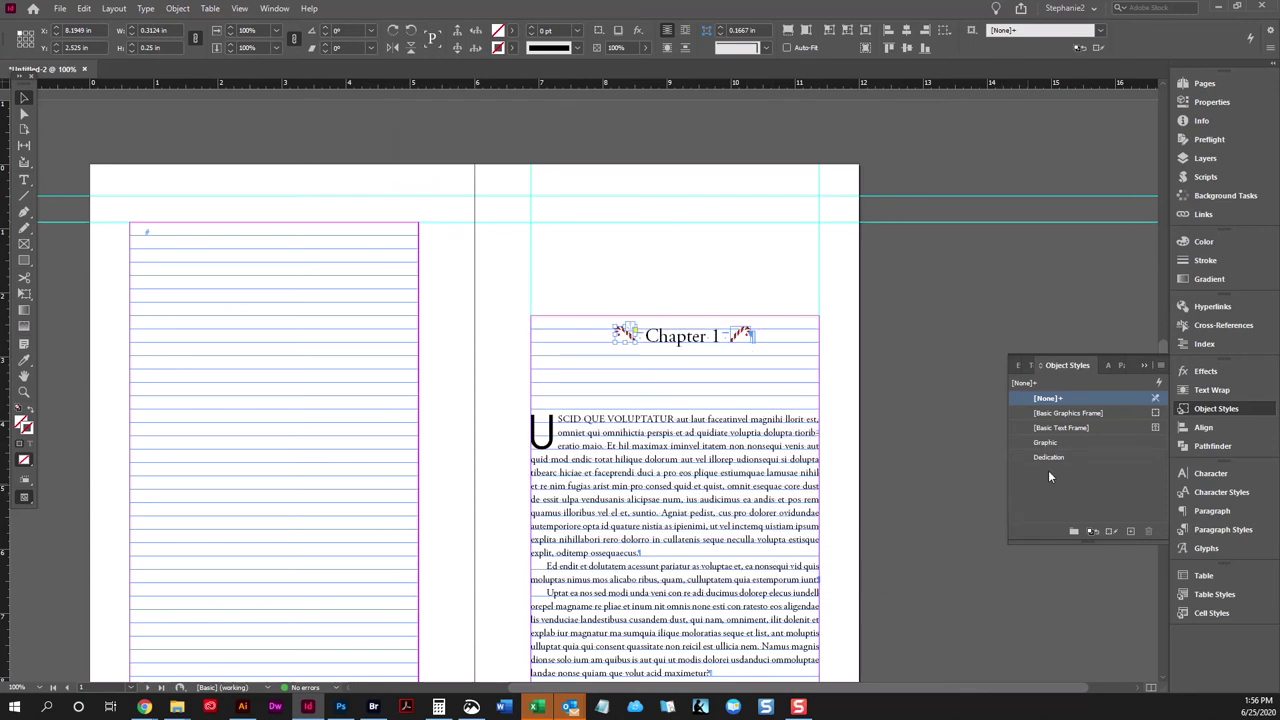
Apply the Graphic style to both graphics beside Chapter 1 and select the heading line.
{"action": "left_click", "coordinate": [1046, 442]}
{"action": "left_click", "coordinate": [745, 337]}
{"action": "left_click", "coordinate": [1068, 443]}
{"action": "left_click", "coordinate": [773, 343]}
{"action": "triple_click", "coordinate": [773, 343]}
{"action": "key", "text": "ctrl+c"}
Paste the ornamented heading over the four later Chapter 1 headings.
{"action": "scroll", "coordinate": [771, 340], "scroll_direction": "down", "scroll_amount": 15}
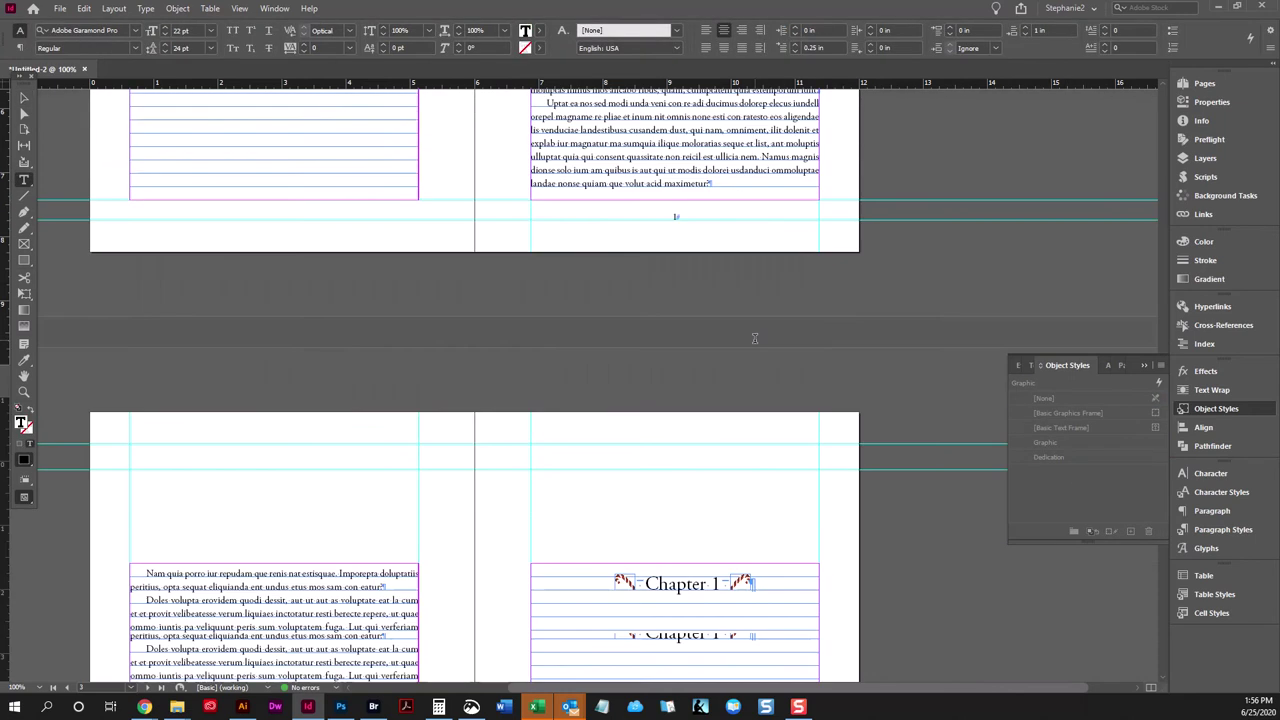
{"action": "triple_click", "coordinate": [768, 388]}
{"action": "key", "text": "ctrl+v"}
{"action": "scroll", "coordinate": [760, 400], "scroll_direction": "down", "scroll_amount": 15}
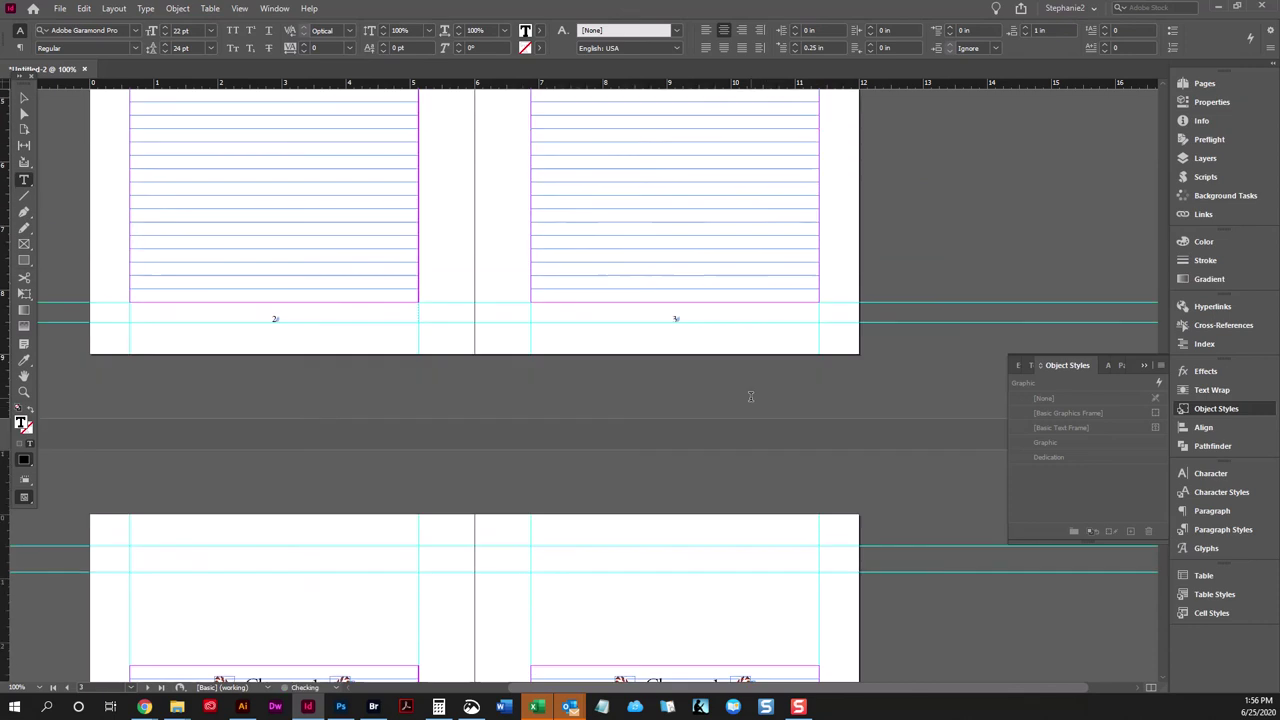
{"action": "triple_click", "coordinate": [360, 400]}
{"action": "key", "text": "ctrl+v"}
{"action": "triple_click", "coordinate": [760, 392]}
{"action": "key", "text": "ctrl+v"}
{"action": "scroll", "coordinate": [771, 391], "scroll_direction": "down", "scroll_amount": 15}
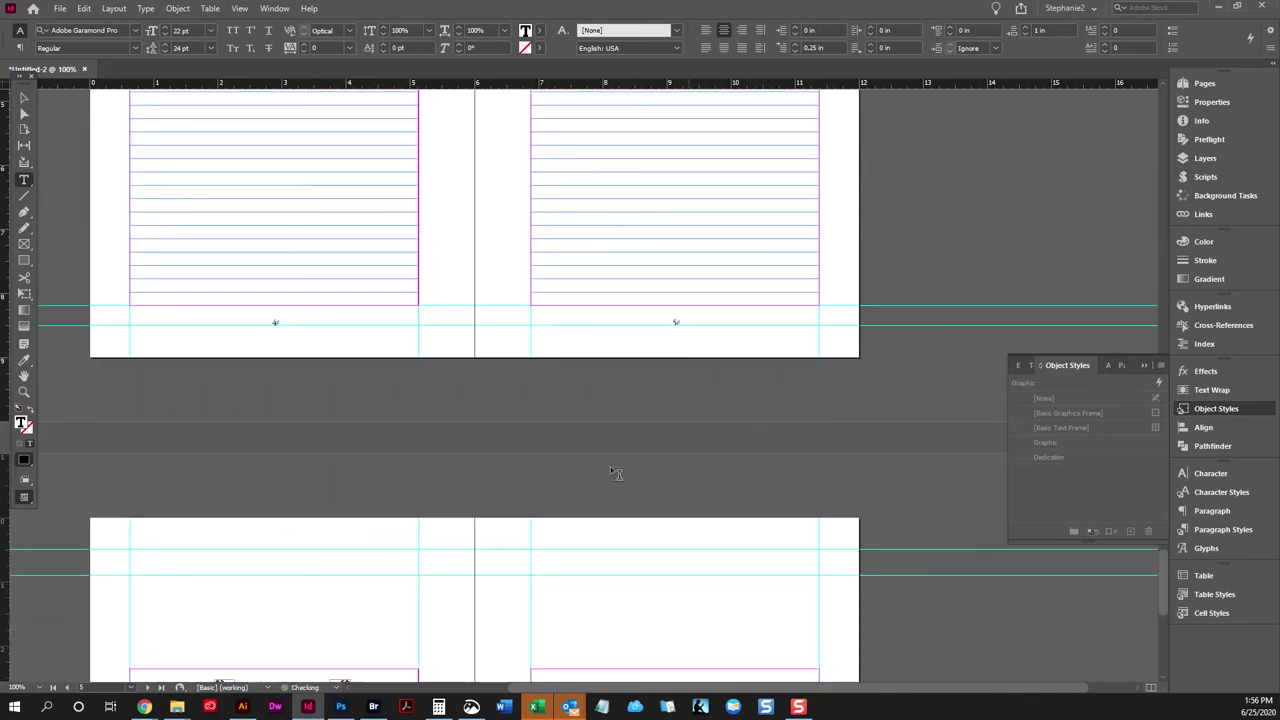
{"action": "triple_click", "coordinate": [345, 447]}
{"action": "key", "text": "ctrl+v"}
Leave text editing and clear the selection.
{"action": "scroll", "coordinate": [563, 337], "scroll_direction": "down", "scroll_amount": 10}
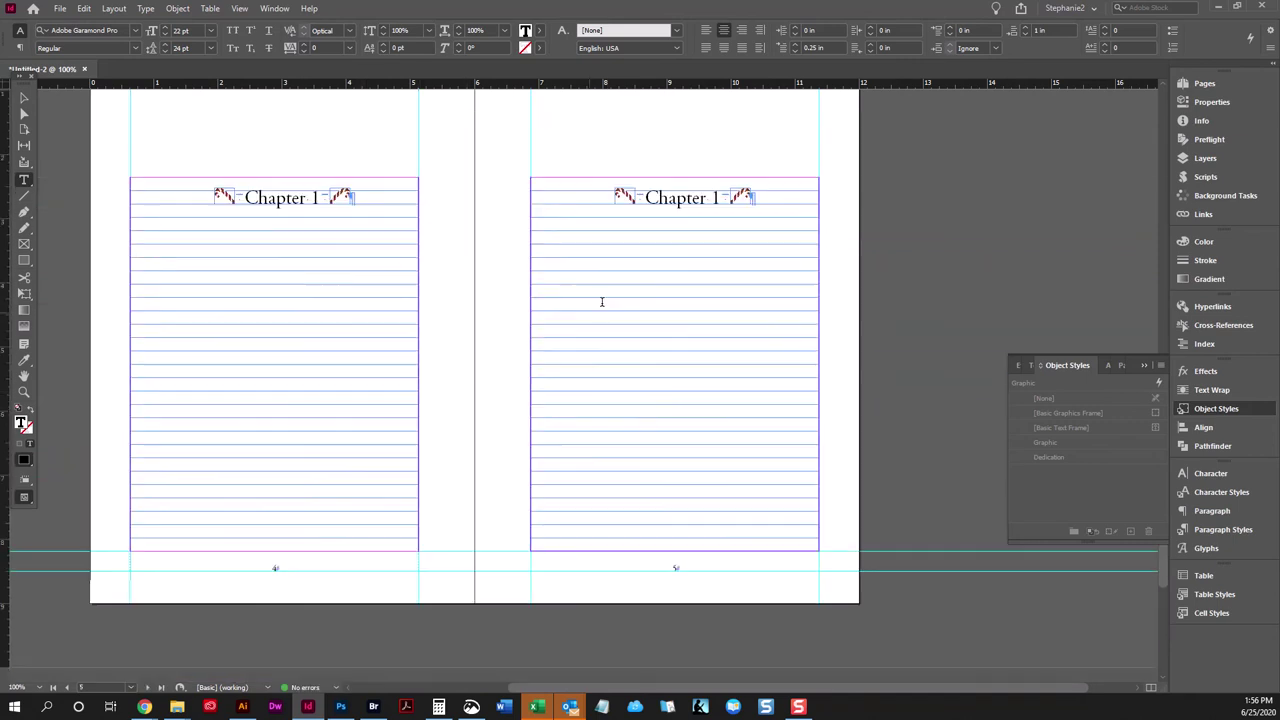
{"action": "scroll", "coordinate": [603, 300], "scroll_direction": "up", "scroll_amount": 10}
{"action": "key", "text": "Escape"}
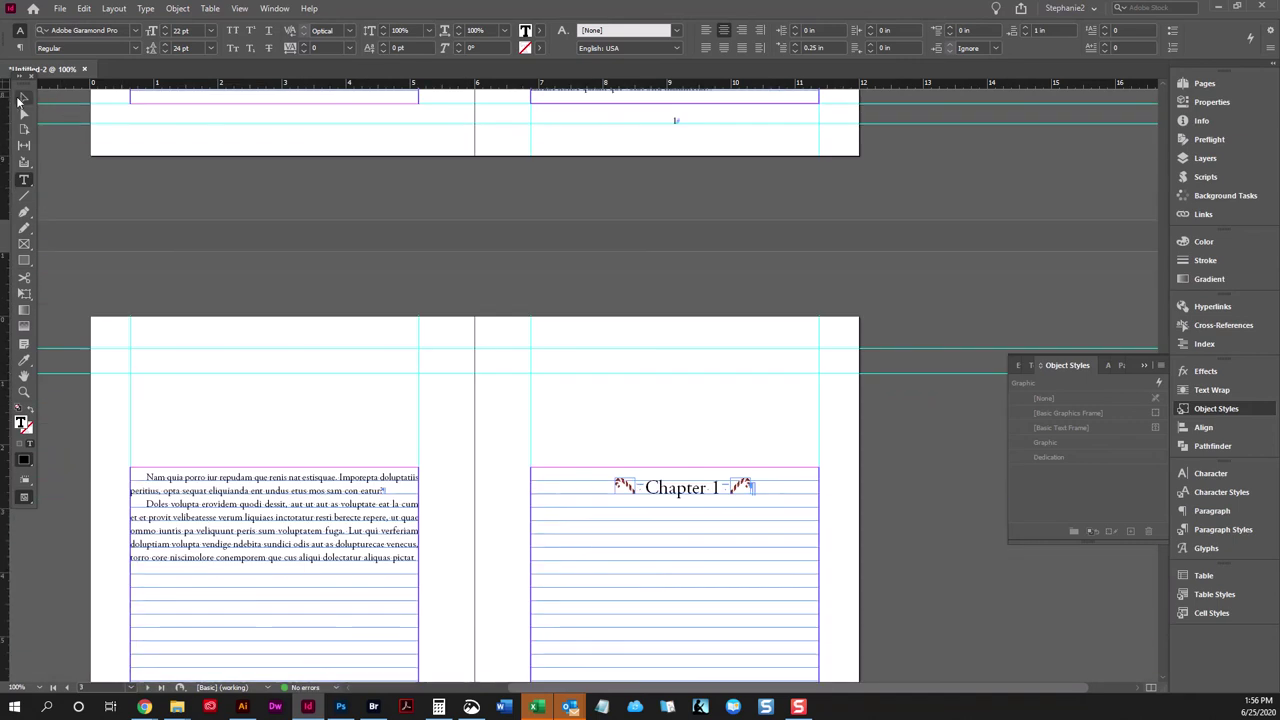
{"action": "scroll", "coordinate": [598, 196], "scroll_direction": "up", "scroll_amount": 2}
{"action": "scroll", "coordinate": [598, 196], "scroll_direction": "down", "scroll_amount": 3}
{"action": "left_click", "coordinate": [899, 231]}
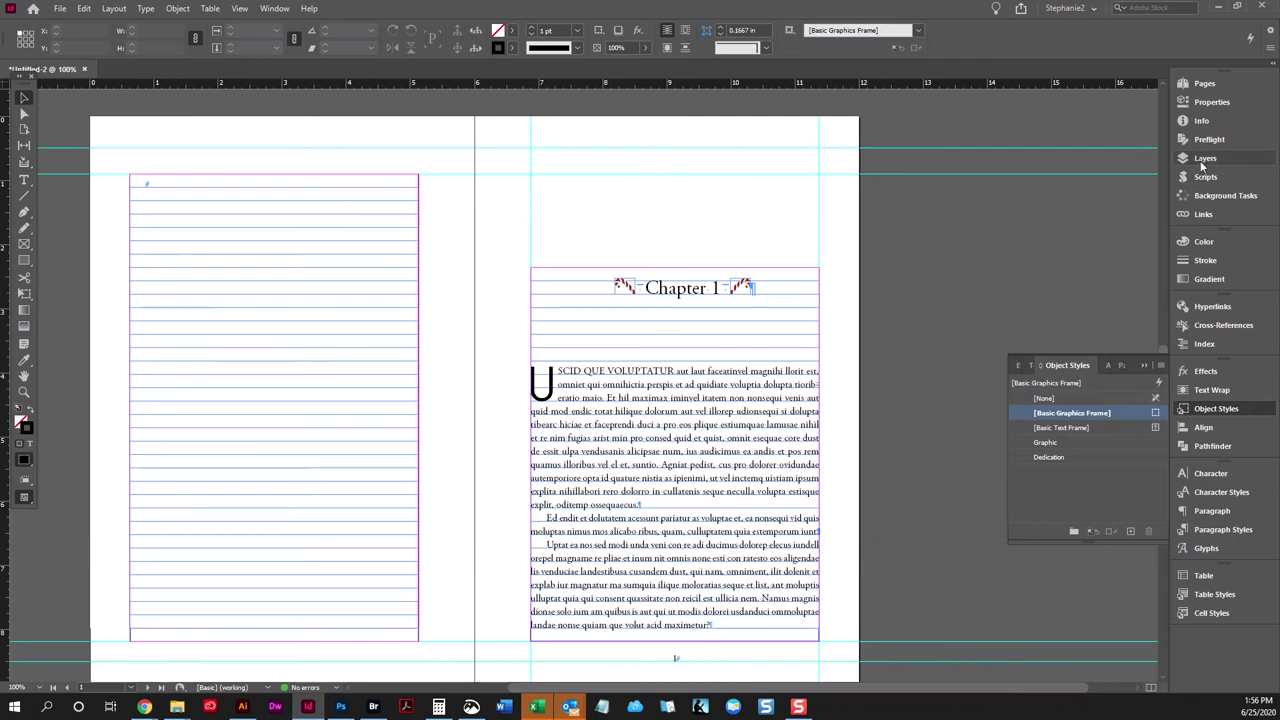
Relink the CandyCaneLeft.ai graphics to BootLeft.ai from the Links panel.
{"action": "left_click", "coordinate": [1203, 160]}
{"action": "left_click", "coordinate": [1203, 214]}
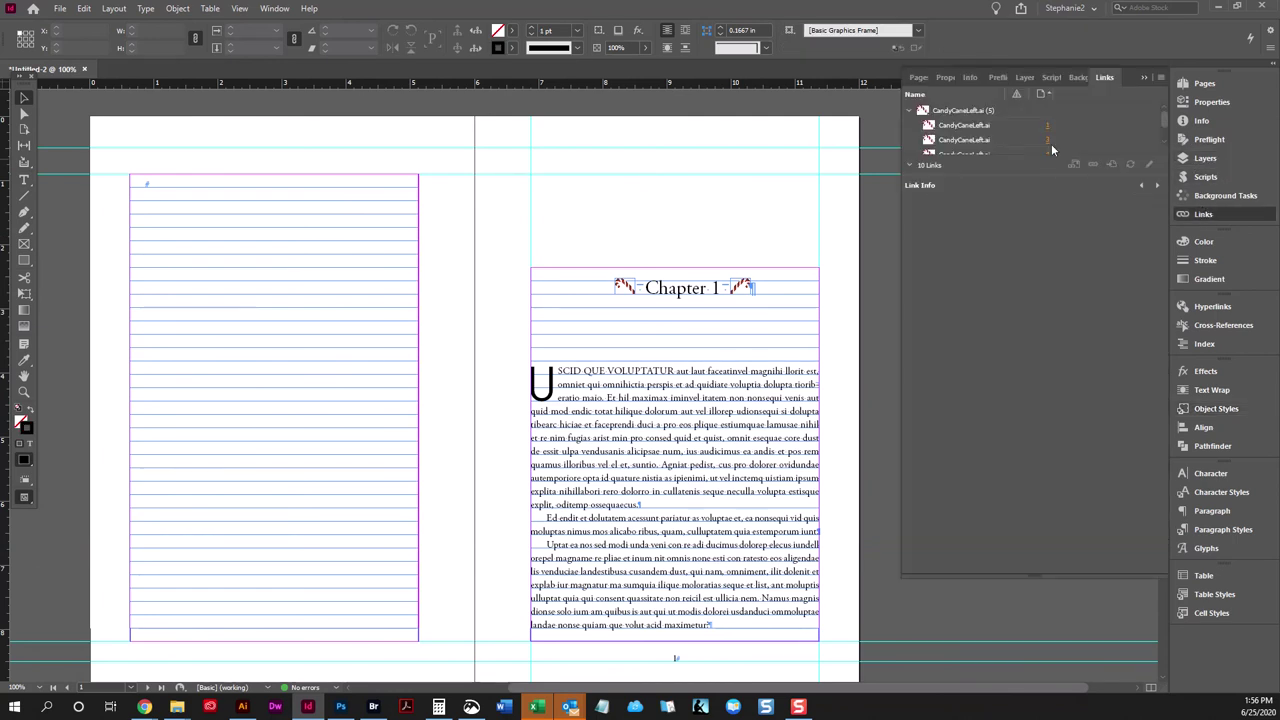
{"action": "left_click", "coordinate": [960, 112]}
{"action": "left_click", "coordinate": [1093, 164]}
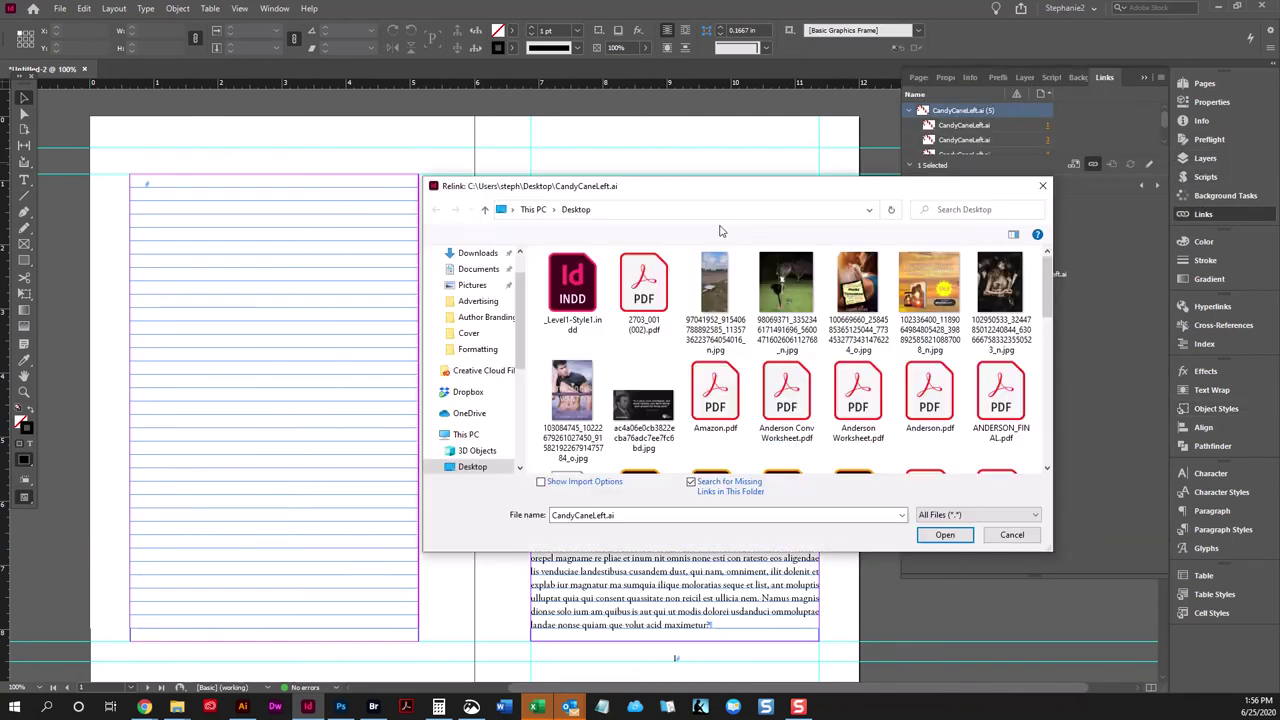
{"action": "scroll", "coordinate": [475, 300], "scroll_direction": "up", "scroll_amount": 2}
{"action": "left_click", "coordinate": [475, 263]}
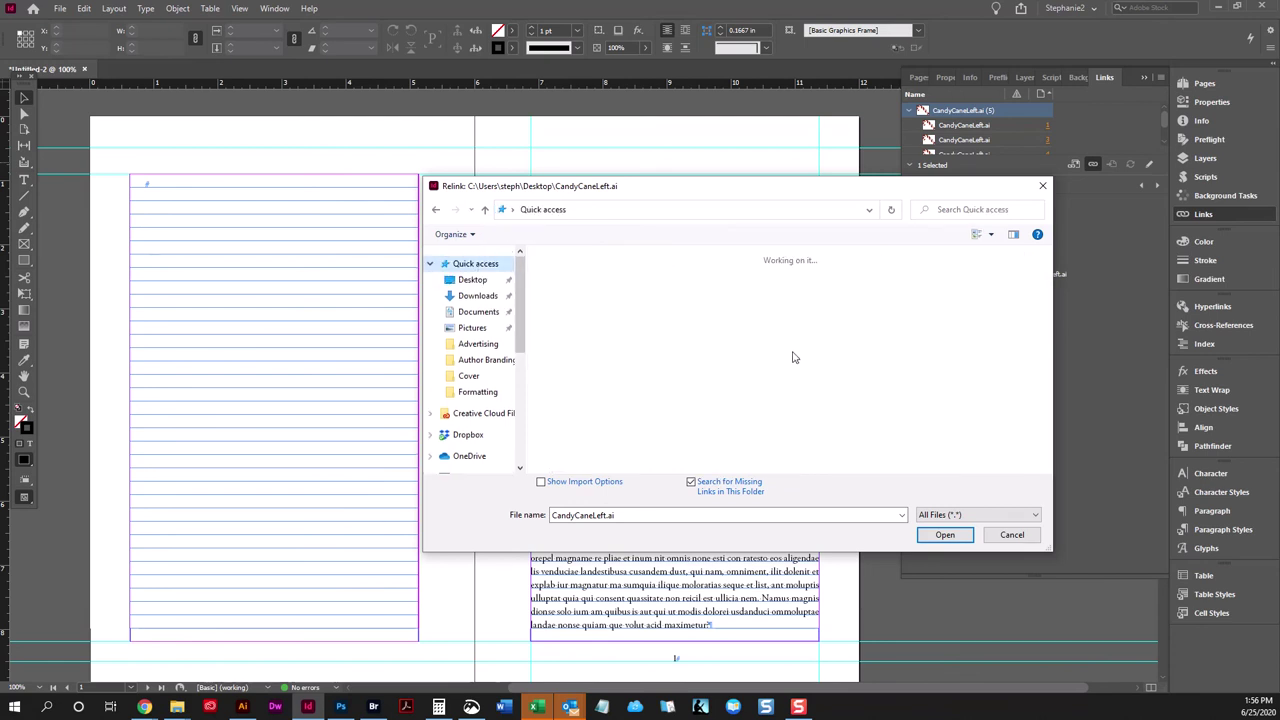
{"action": "double_click", "coordinate": [662, 454]}
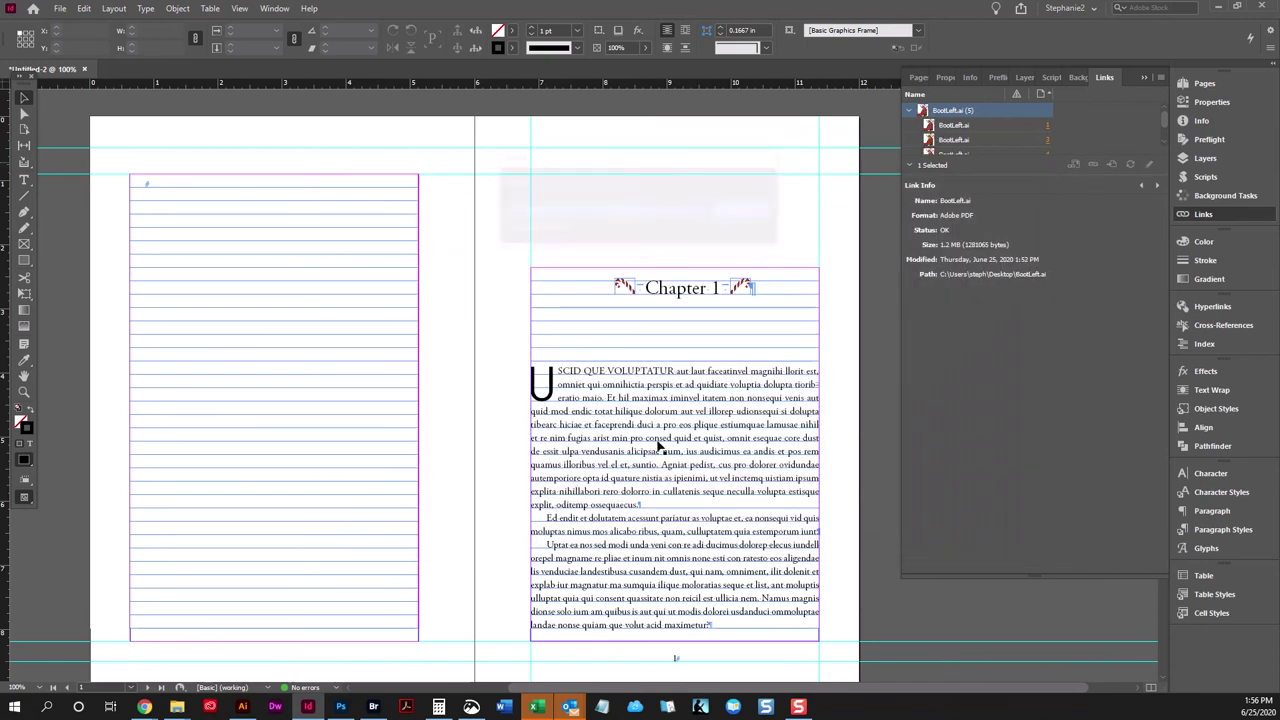
Relink the right candy-cane graphic, CandyCaneRight.ai, to BootRight.ai.
{"action": "scroll", "coordinate": [703, 366], "scroll_direction": "down", "scroll_amount": 4}
{"action": "scroll", "coordinate": [705, 368], "scroll_direction": "up", "scroll_amount": 4}
{"action": "left_click", "coordinate": [742, 288]}
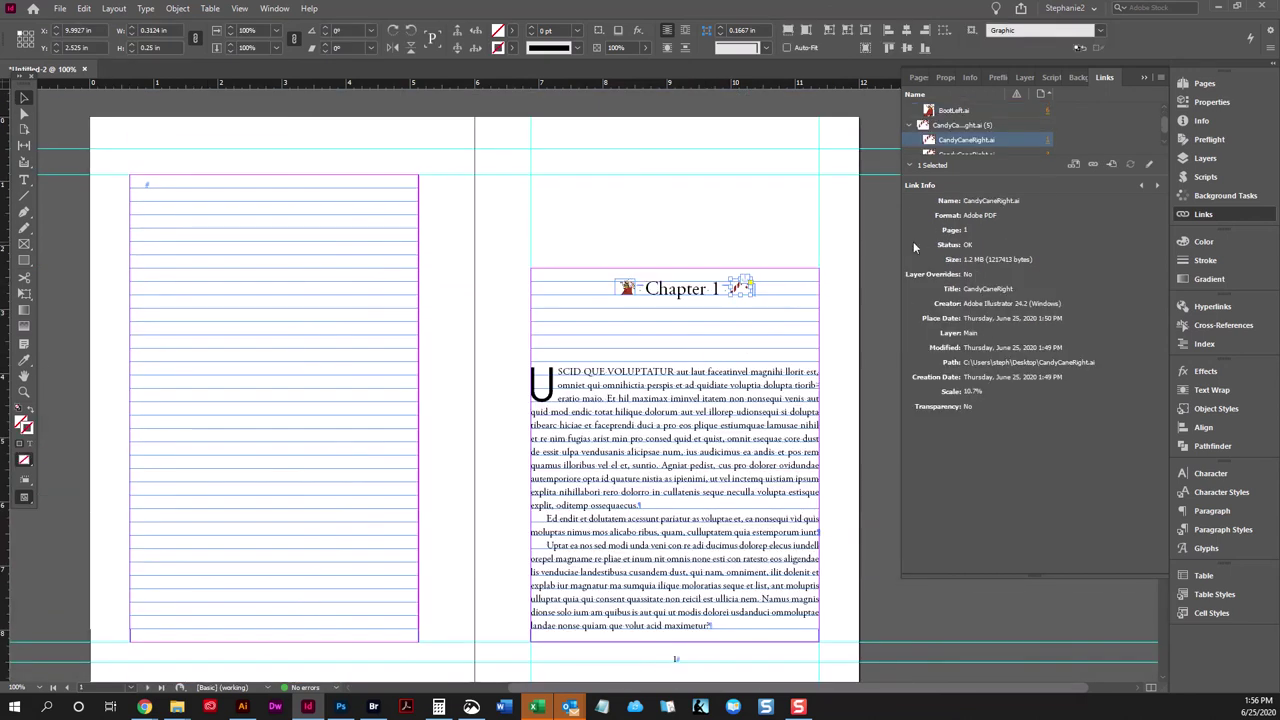
{"action": "left_click", "coordinate": [1092, 166]}
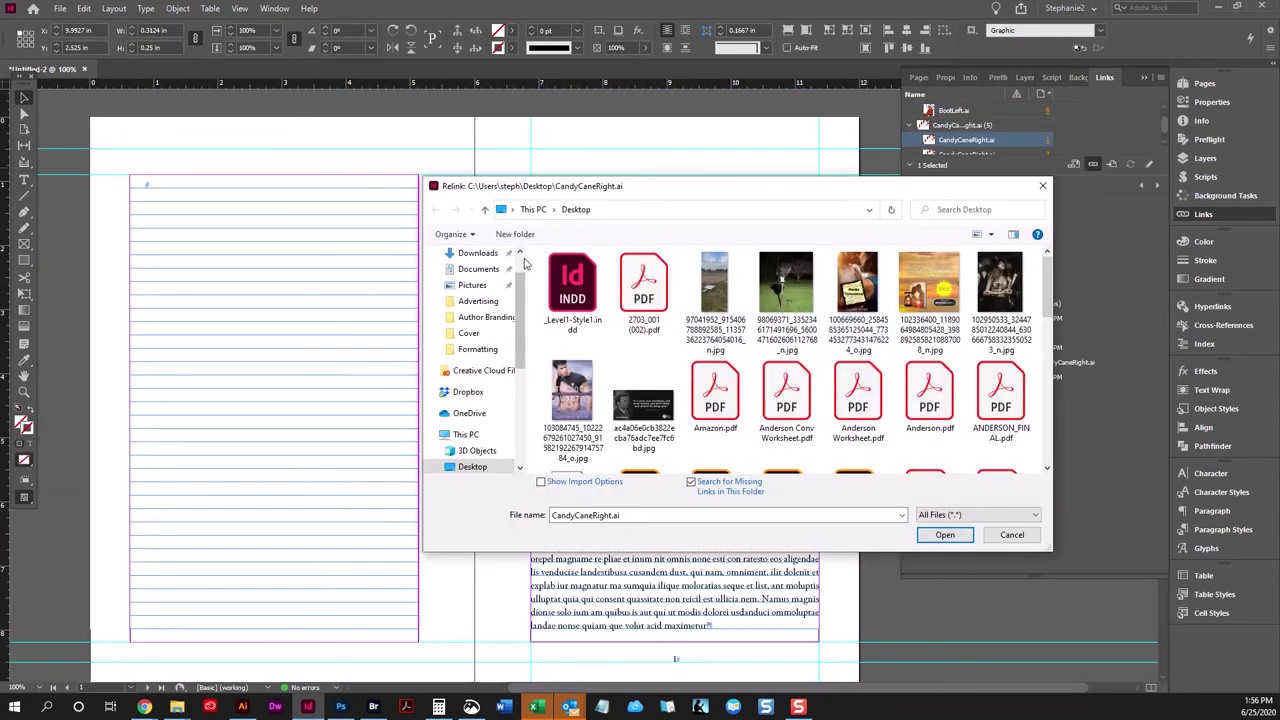
{"action": "left_click", "coordinate": [475, 263]}
{"action": "double_click", "coordinate": [815, 458]}
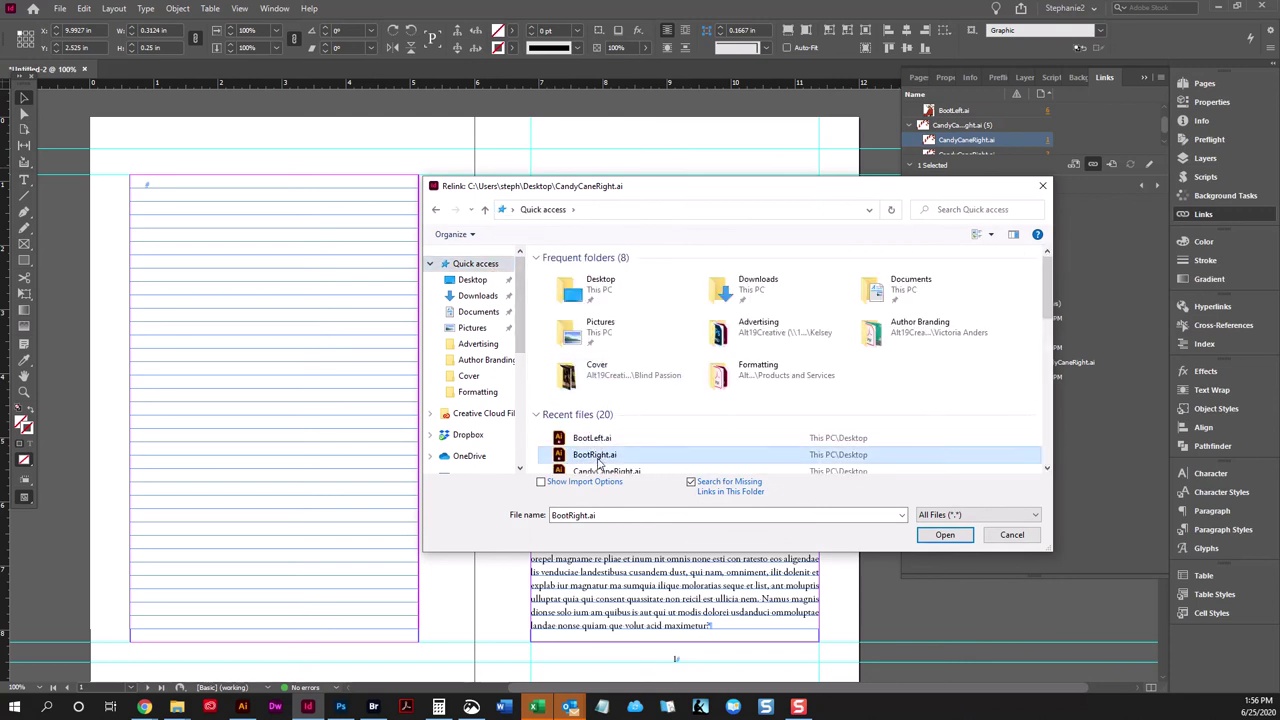
Reapply the Graphic object style with overrides cleared, then briefly preview the page.
{"action": "left_click", "coordinate": [1225, 410]}
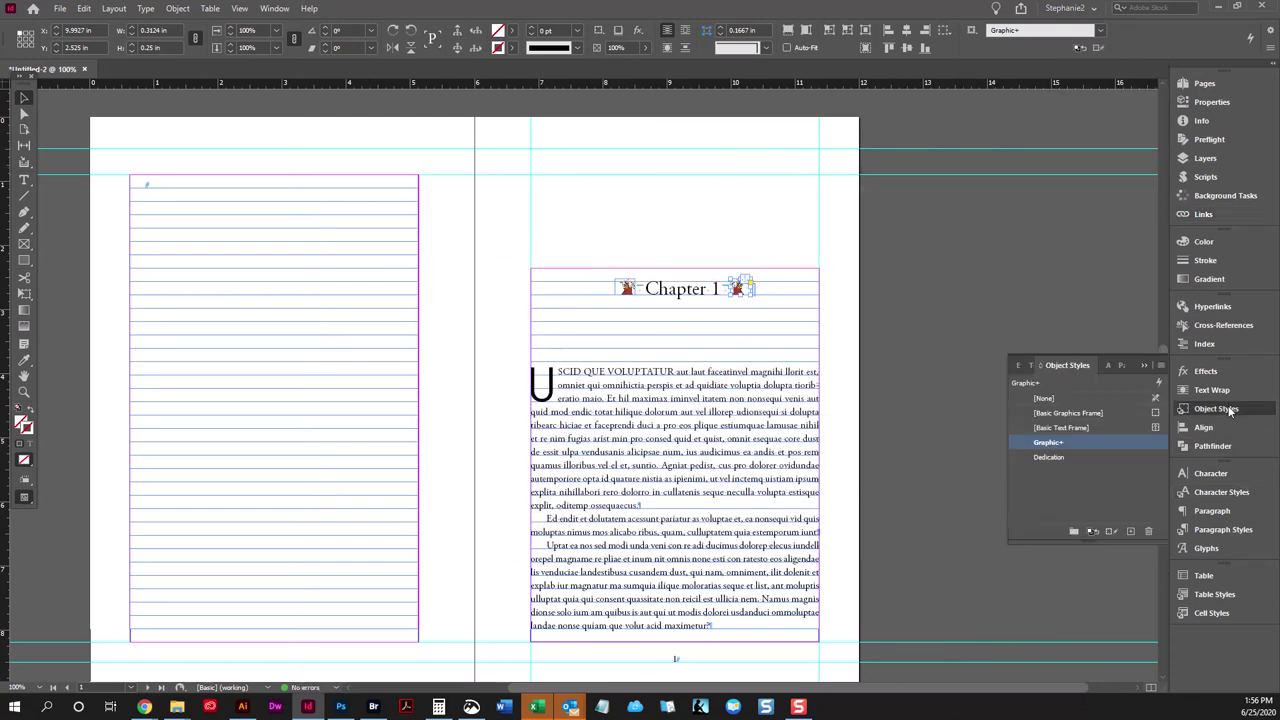
{"action": "right_click", "coordinate": [1115, 446]}
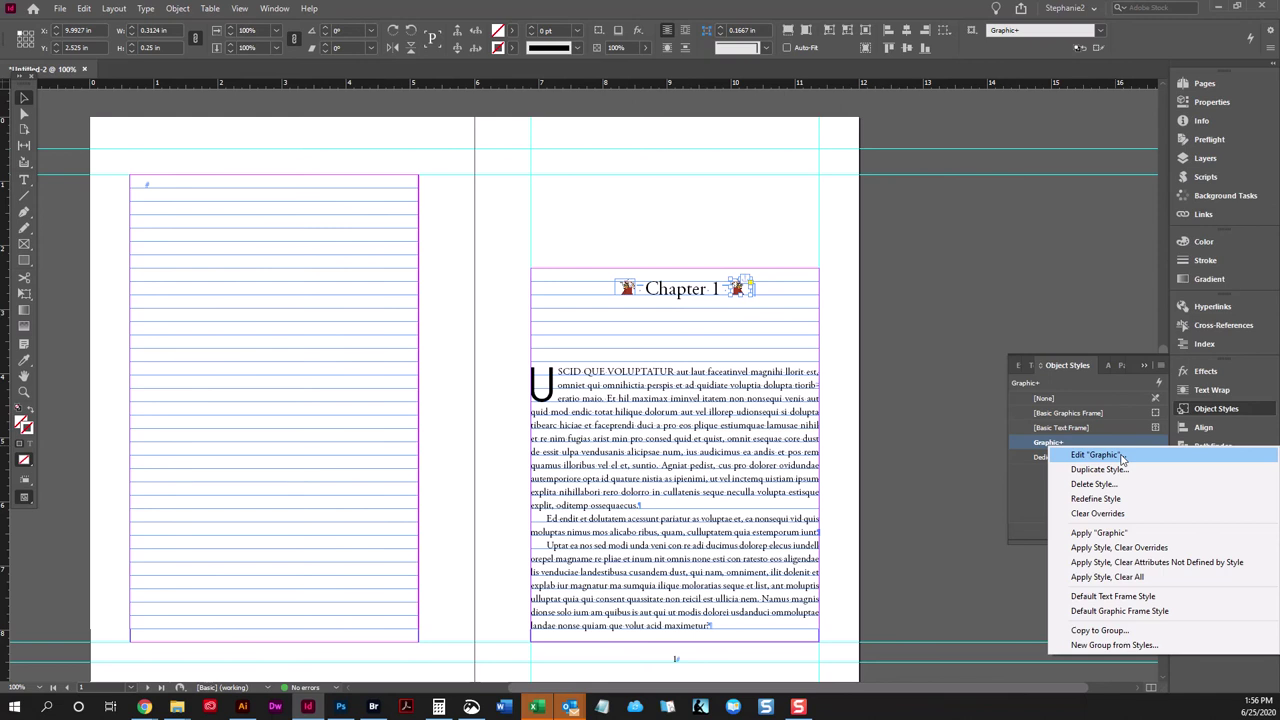
{"action": "left_click", "coordinate": [1135, 549]}
{"action": "left_click", "coordinate": [981, 379]}
{"action": "key", "text": "w"}
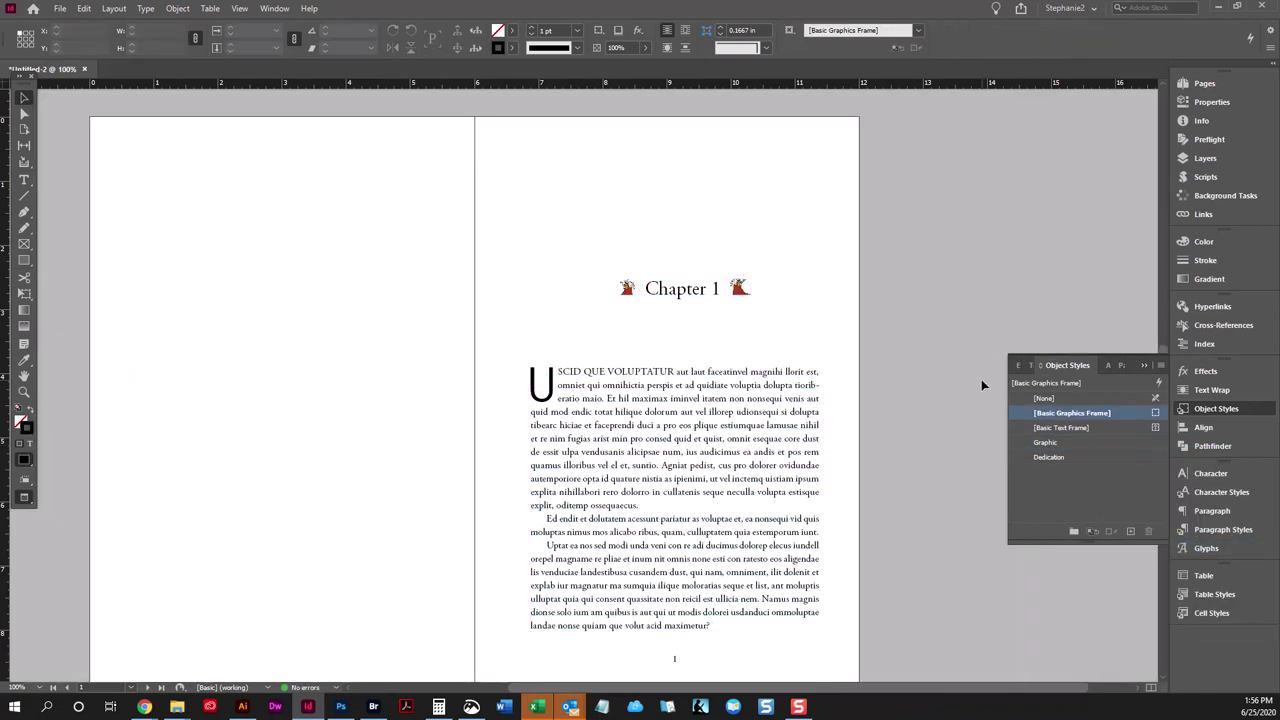
{"action": "key", "text": "w"}
Enable Auto-Fit in the Graphic style's frame fitting options and save.
{"action": "right_click", "coordinate": [1062, 442]}
{"action": "left_click", "coordinate": [1100, 447]}
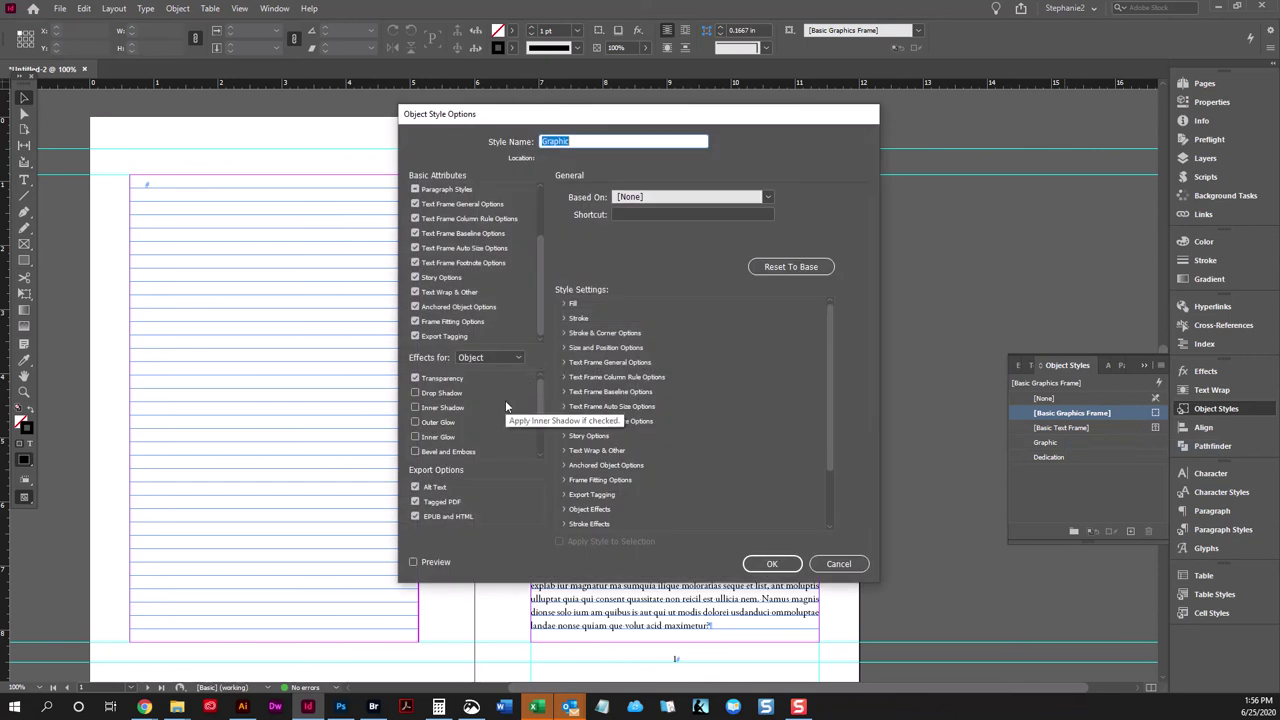
{"action": "left_click", "coordinate": [470, 324]}
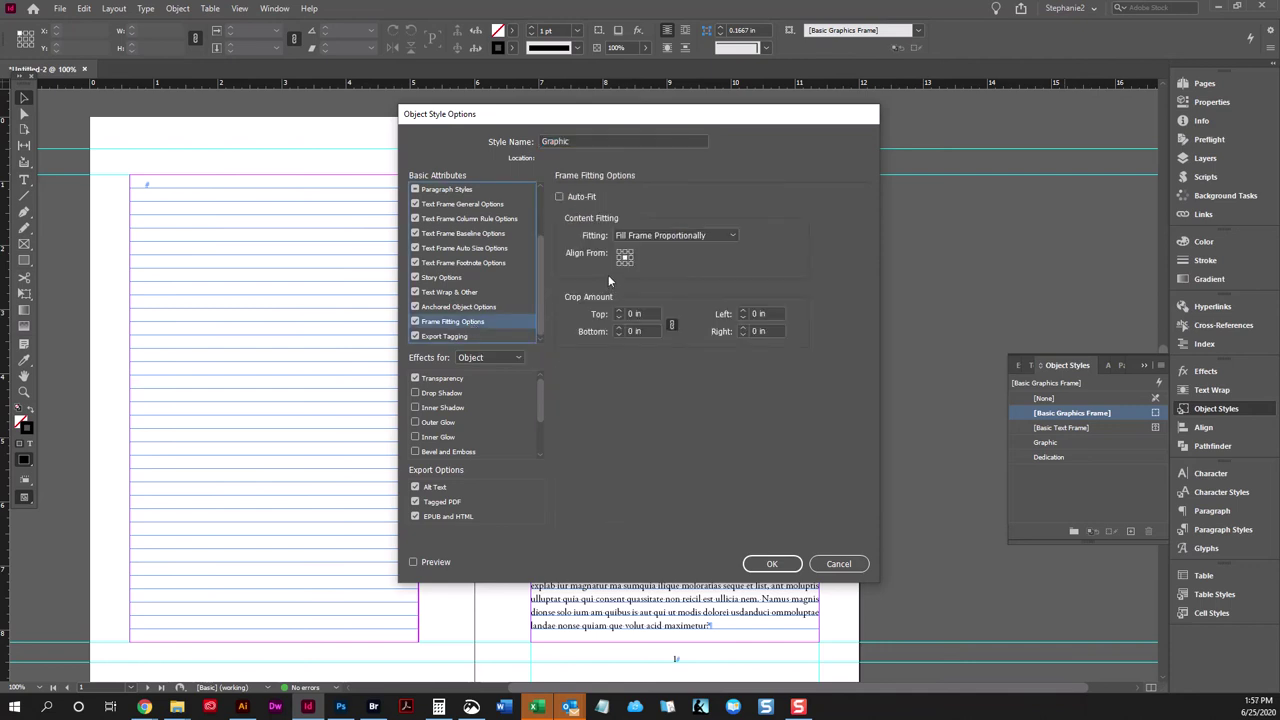
{"action": "left_click", "coordinate": [560, 197]}
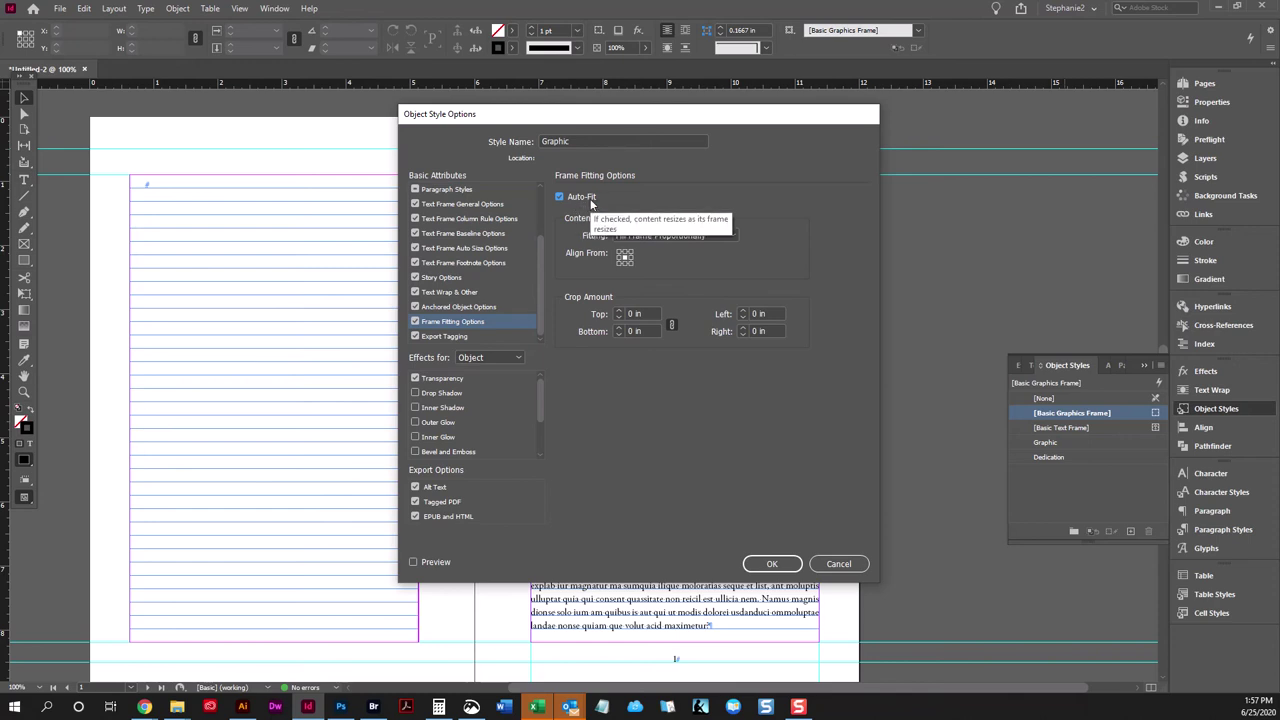
{"action": "left_click", "coordinate": [771, 563]}
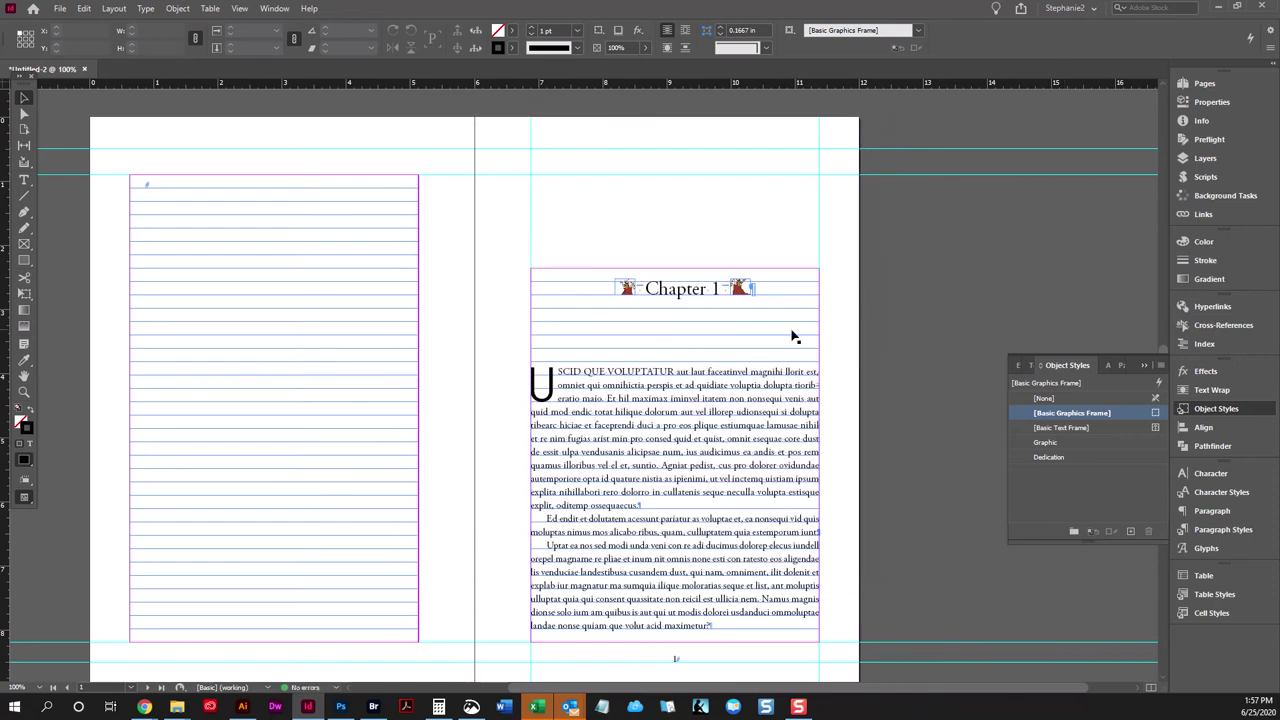
Clear the Graphic style overrides on the boot graphic beside Chapter 1.
{"action": "left_click", "coordinate": [741, 292]}
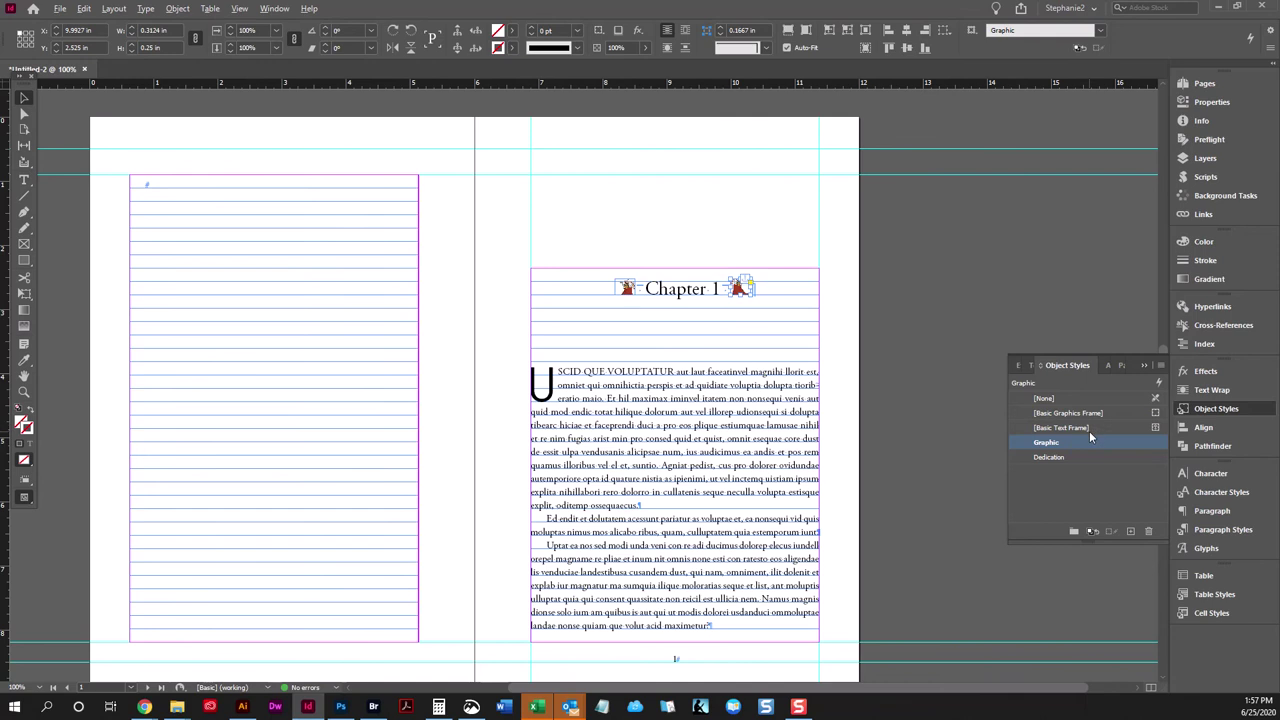
{"action": "left_click", "coordinate": [993, 310]}
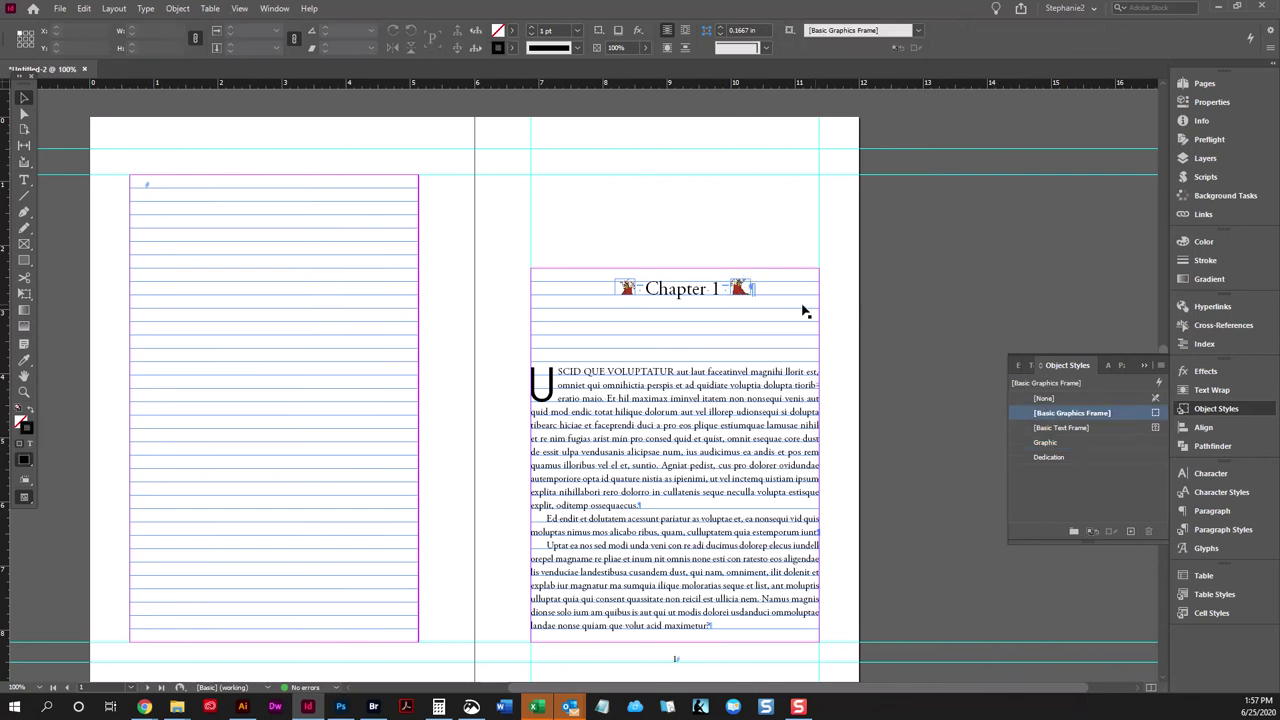
{"action": "left_click", "coordinate": [744, 290]}
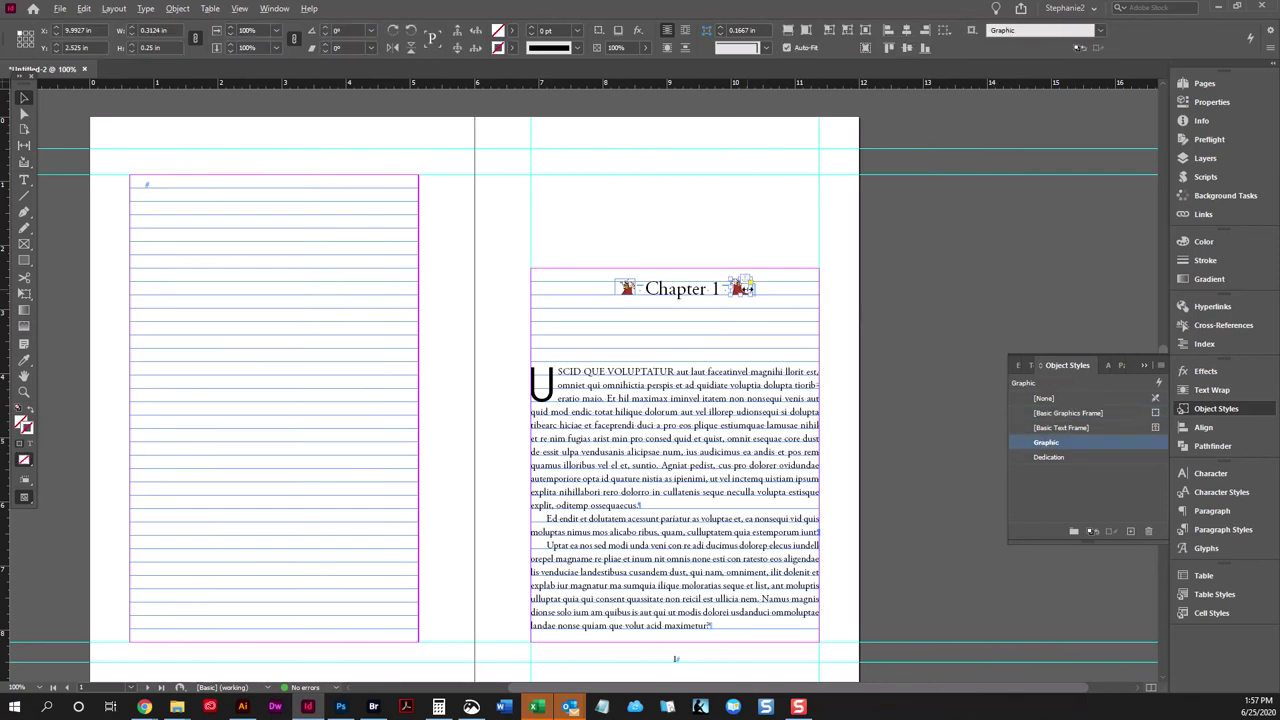
{"action": "right_click", "coordinate": [1090, 443]}
{"action": "left_click", "coordinate": [1098, 511]}
{"action": "left_click", "coordinate": [756, 285]}
{"action": "left_click", "coordinate": [754, 290]}
Change the Graphic style's fitting to Fit Content Proportionally.
{"action": "right_click", "coordinate": [1055, 442]}
{"action": "left_click", "coordinate": [1098, 453]}
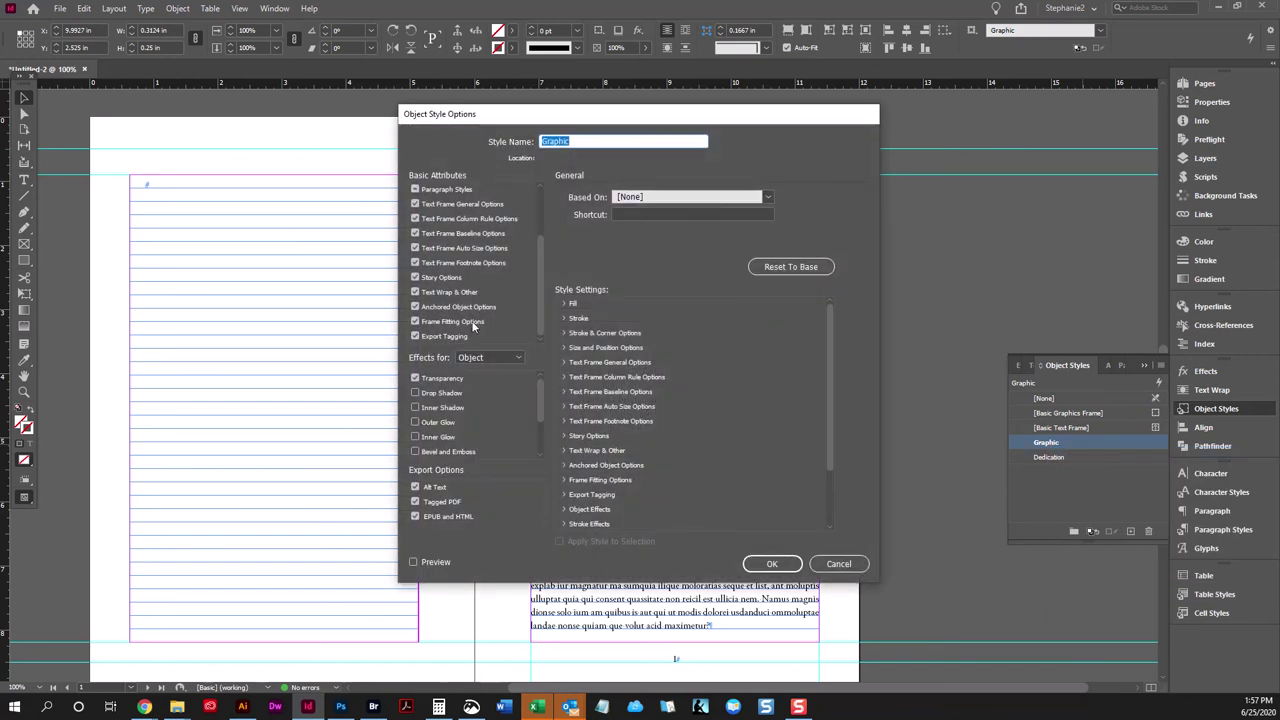
{"action": "left_click", "coordinate": [474, 322]}
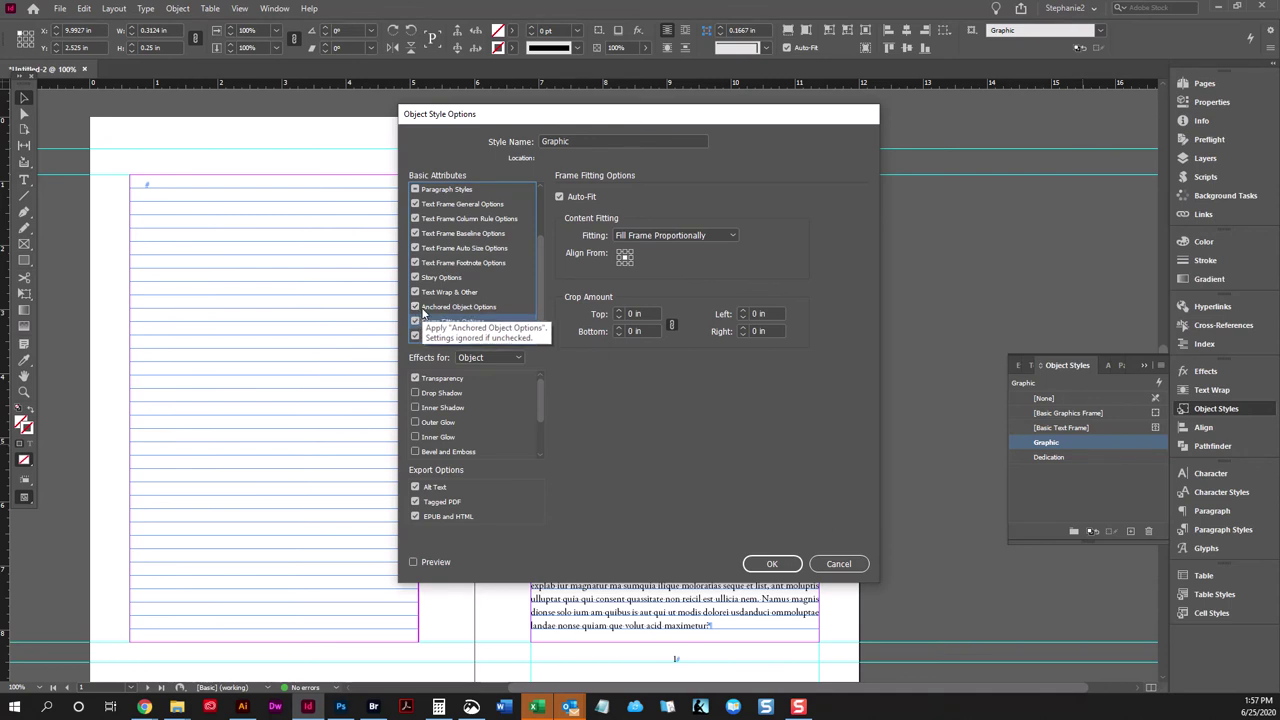
{"action": "left_click", "coordinate": [646, 237]}
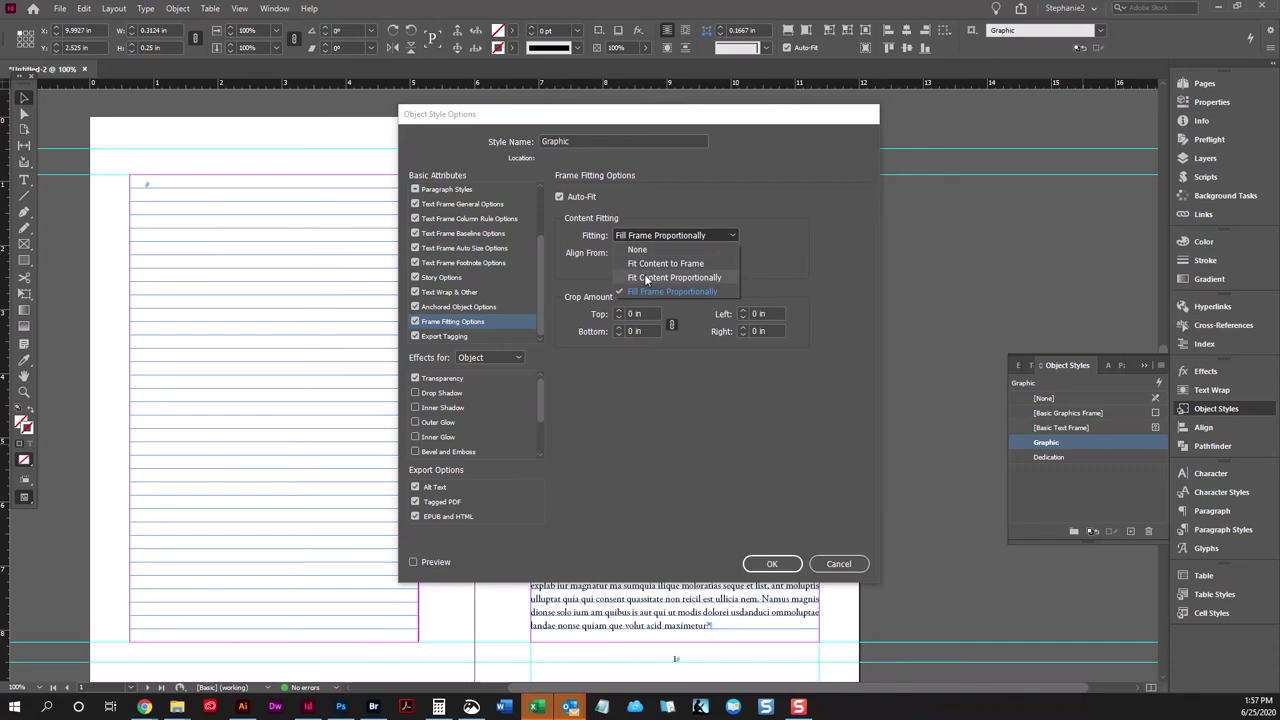
{"action": "left_click", "coordinate": [645, 277]}
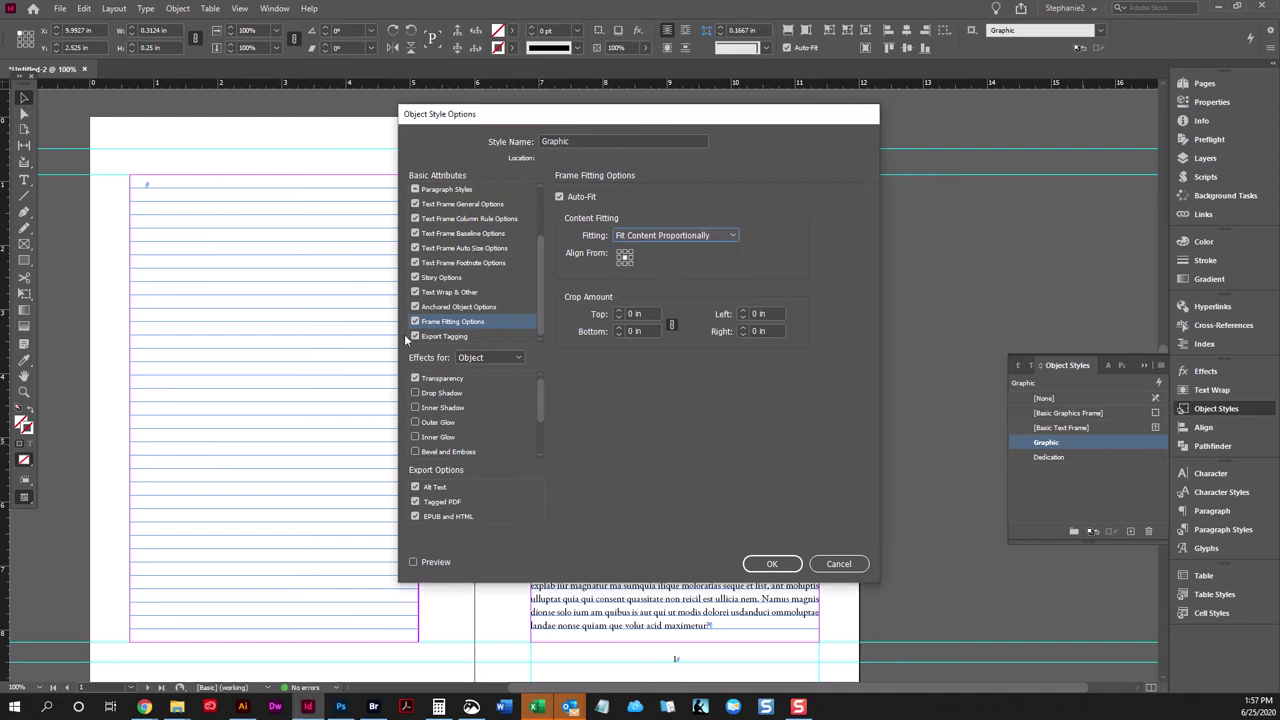
Untick the style's text, wrap, fill, stroke, size and paragraph attributes, then save it.
{"action": "left_click", "coordinate": [480, 322]}
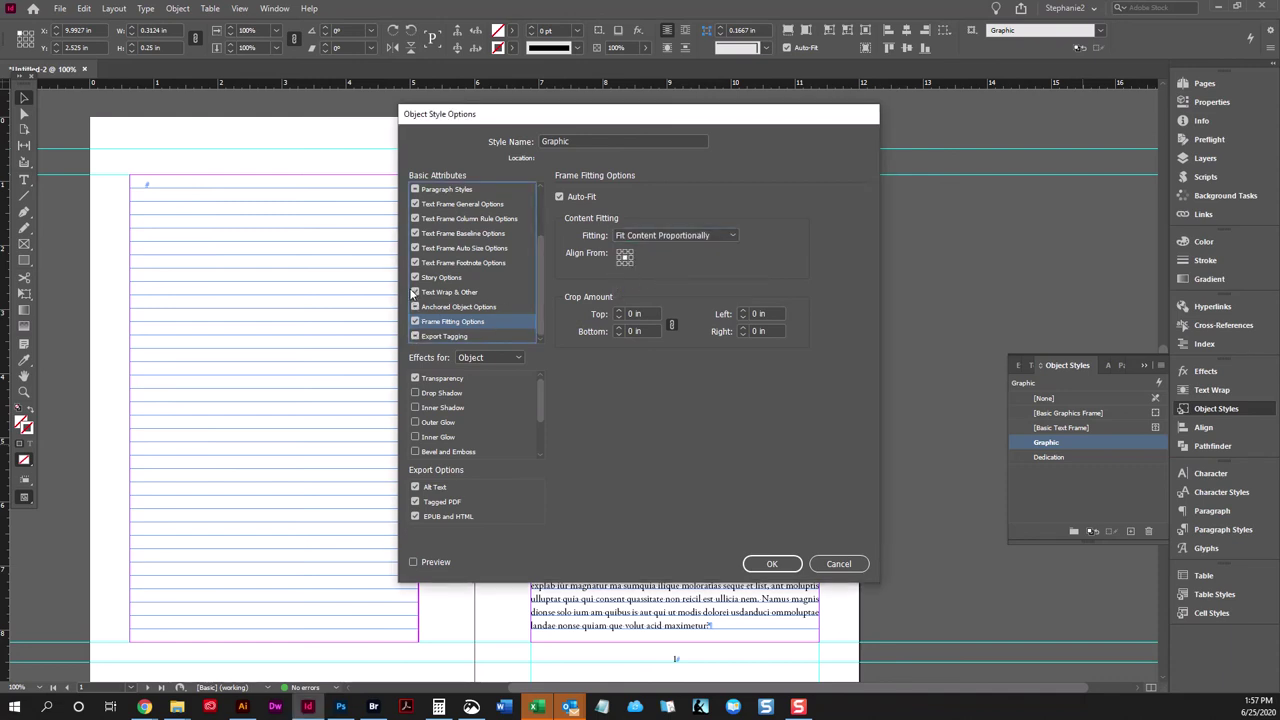
{"action": "left_click", "coordinate": [415, 291]}
{"action": "left_click", "coordinate": [415, 277]}
{"action": "left_click", "coordinate": [415, 262]}
{"action": "left_click", "coordinate": [415, 248]}
{"action": "left_click", "coordinate": [415, 233]}
{"action": "left_click", "coordinate": [415, 218]}
{"action": "left_click", "coordinate": [415, 203]}
{"action": "scroll", "coordinate": [494, 203], "scroll_direction": "up", "scroll_amount": 2}
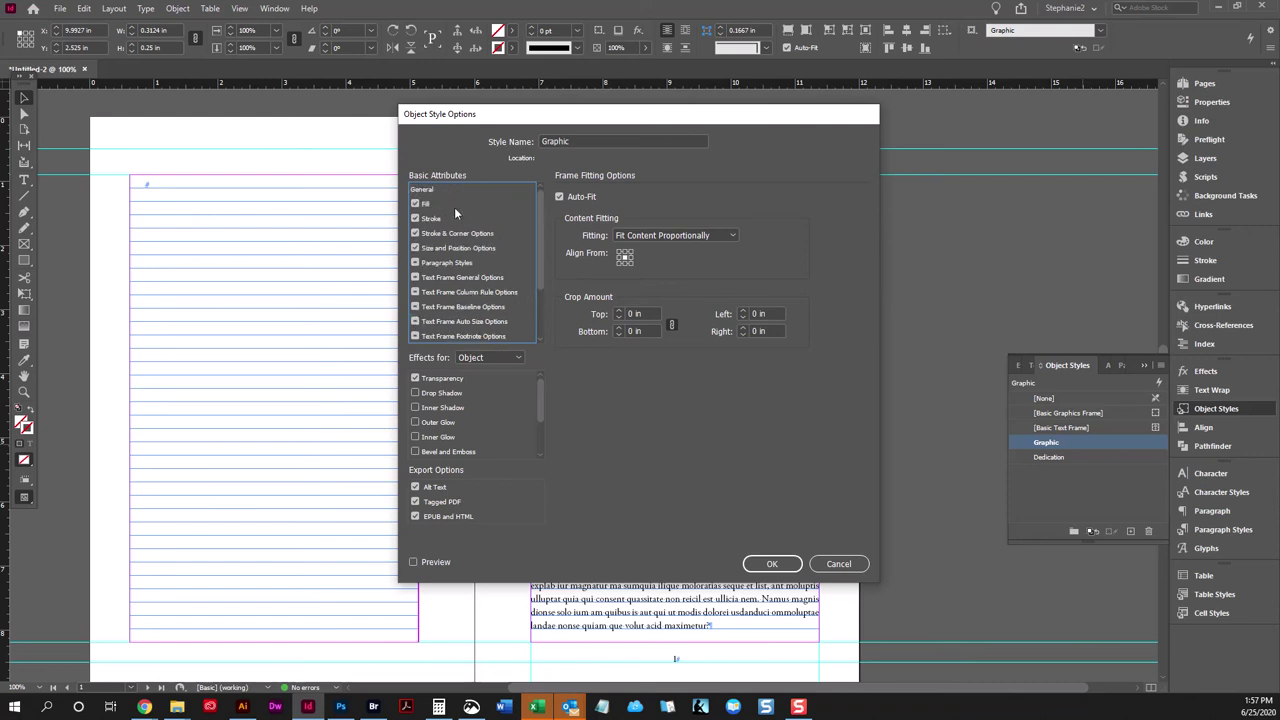
{"action": "left_click", "coordinate": [415, 203]}
{"action": "left_click", "coordinate": [415, 218]}
{"action": "left_click", "coordinate": [415, 233]}
{"action": "left_click", "coordinate": [415, 248]}
{"action": "left_click", "coordinate": [415, 262]}
{"action": "left_click", "coordinate": [425, 277]}
{"action": "scroll", "coordinate": [460, 280], "scroll_direction": "down", "scroll_amount": 3}
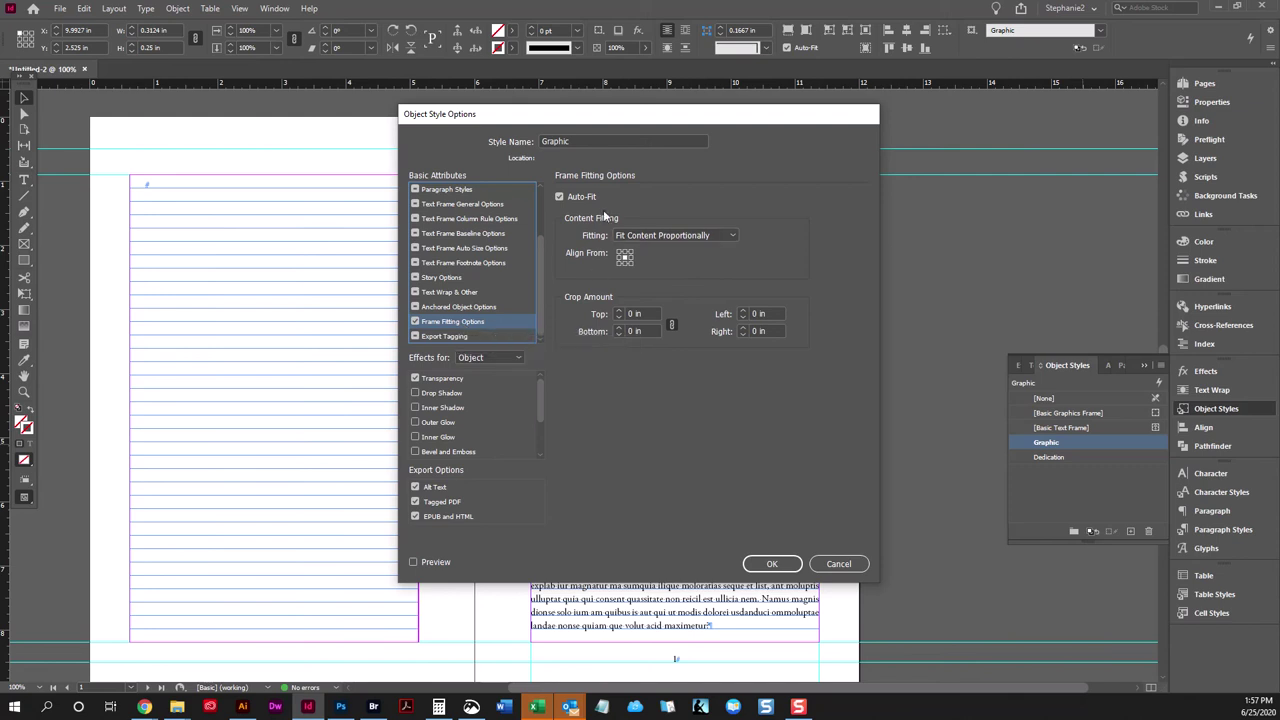
{"action": "left_click", "coordinate": [768, 565]}
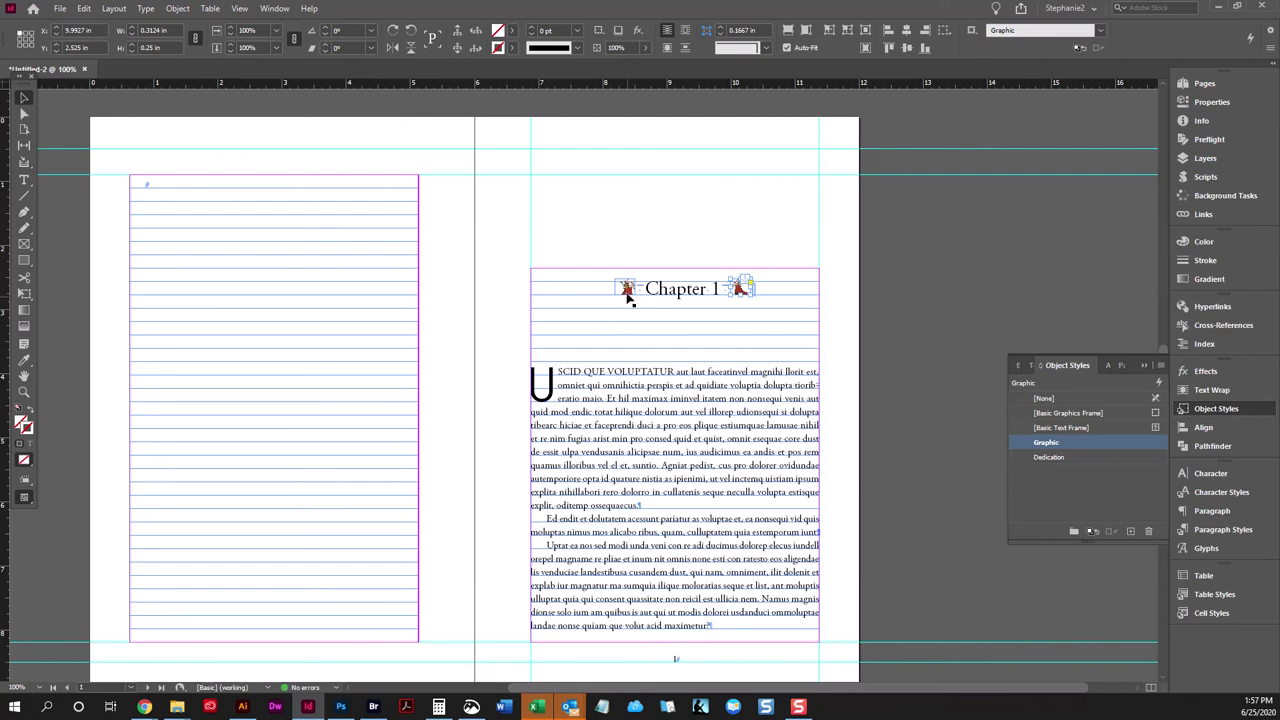
Reapply Graphic with overrides cleared to the ornament, deselect it, and preview the layout.
{"action": "right_click", "coordinate": [1046, 442]}
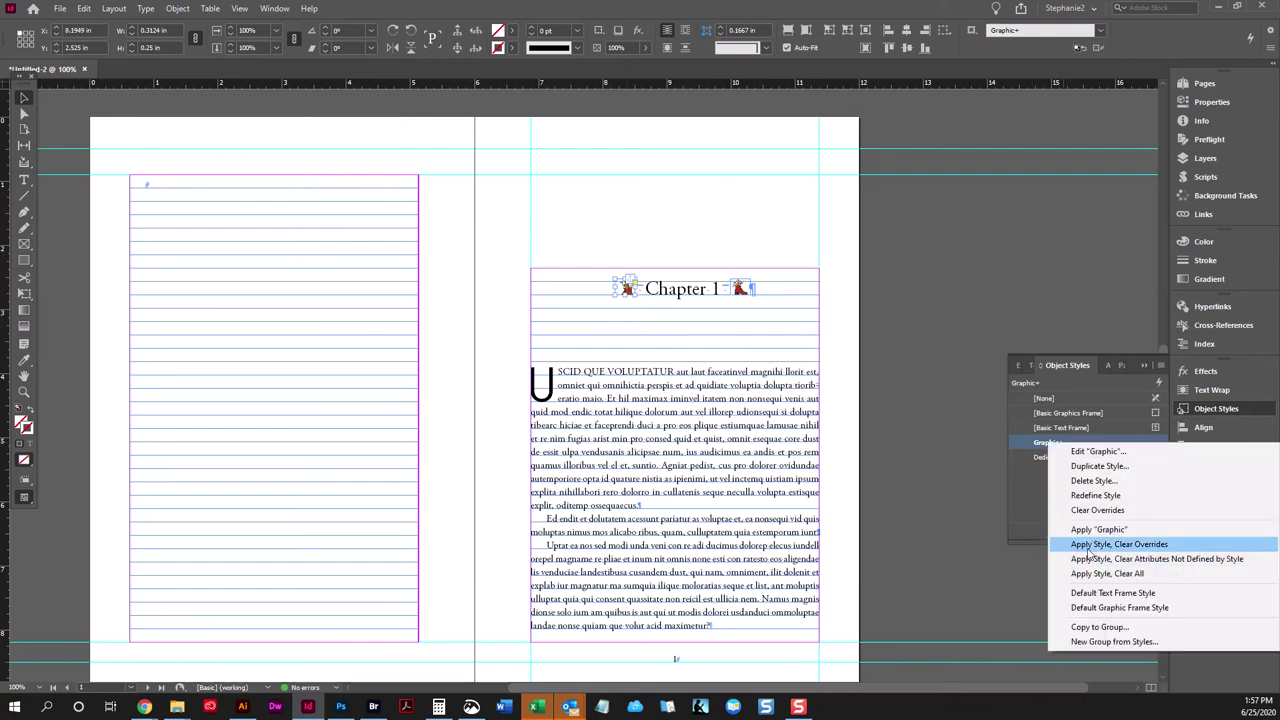
{"action": "left_click", "coordinate": [1080, 543]}
{"action": "left_click", "coordinate": [953, 436]}
{"action": "key", "text": "w"}
{"action": "key", "text": "w"}
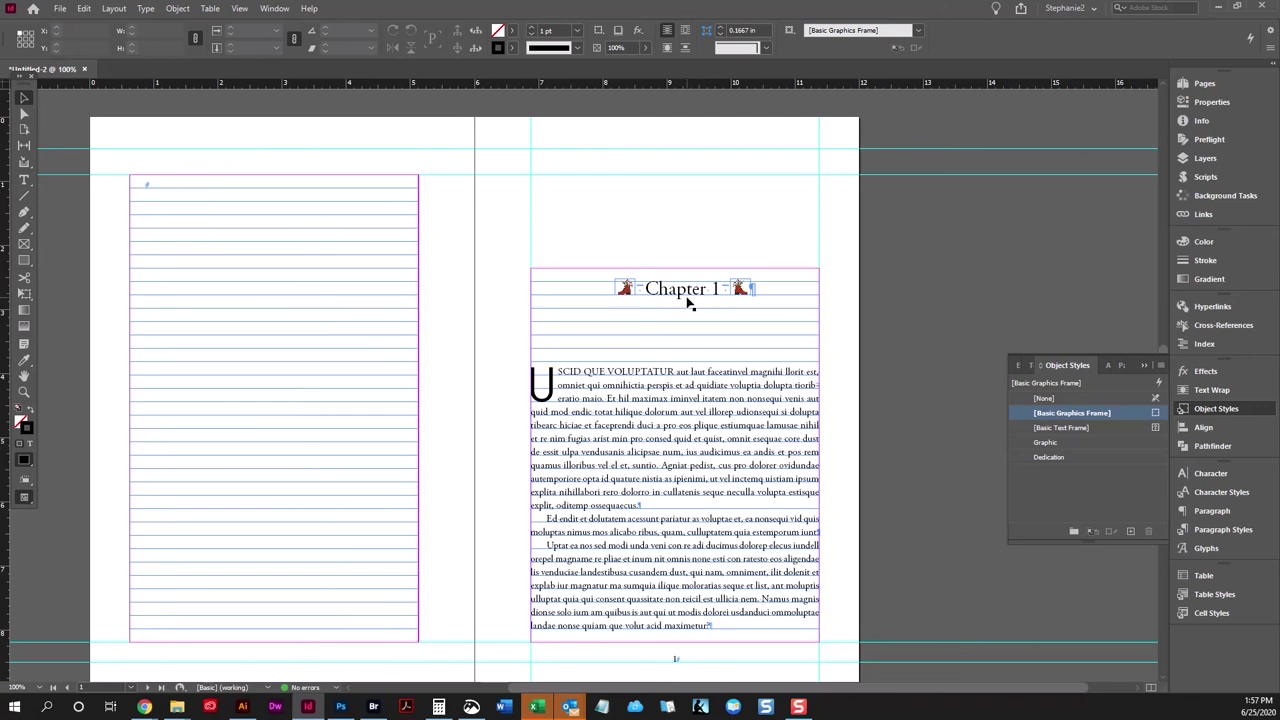
{"action": "key", "text": "ctrl+d"}
{"action": "left_click", "coordinate": [1014, 528]}
{"action": "key", "text": "ctrl+d"}
{"action": "left_click", "coordinate": [1008, 524]}
{"action": "double_click", "coordinate": [762, 291]}
{"action": "key", "text": "BackSpace"}
{"action": "scroll", "coordinate": [600, 500], "scroll_direction": "down", "scroll_amount": 10}
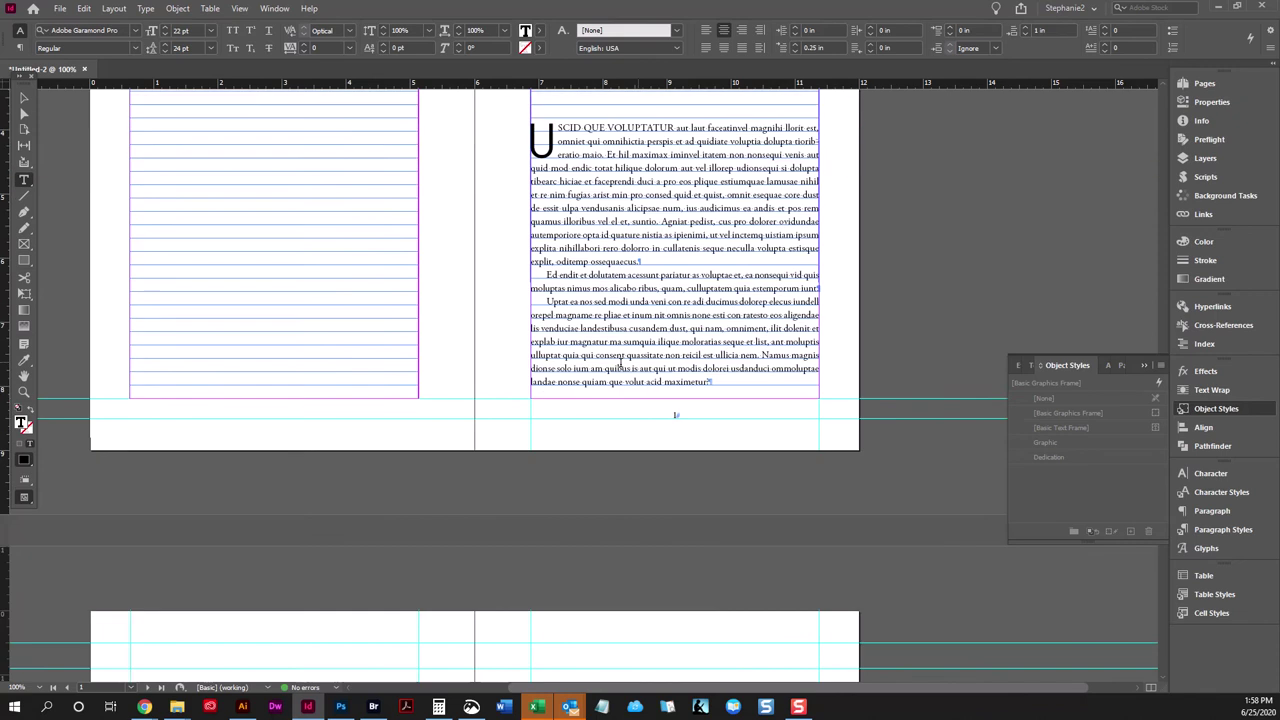
{"action": "key", "text": "ctrl+z"}
{"action": "key", "text": "ctrl+z"}
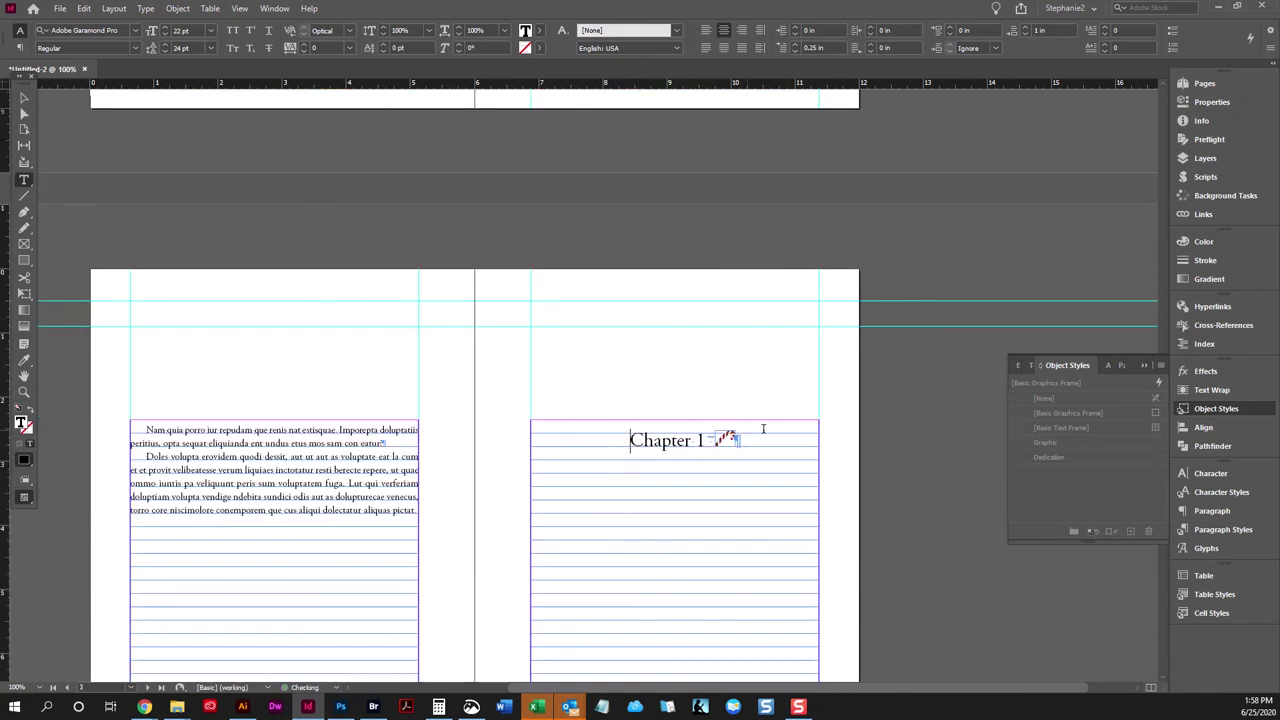
{"action": "scroll", "coordinate": [694, 478], "scroll_direction": "down", "scroll_amount": 10}
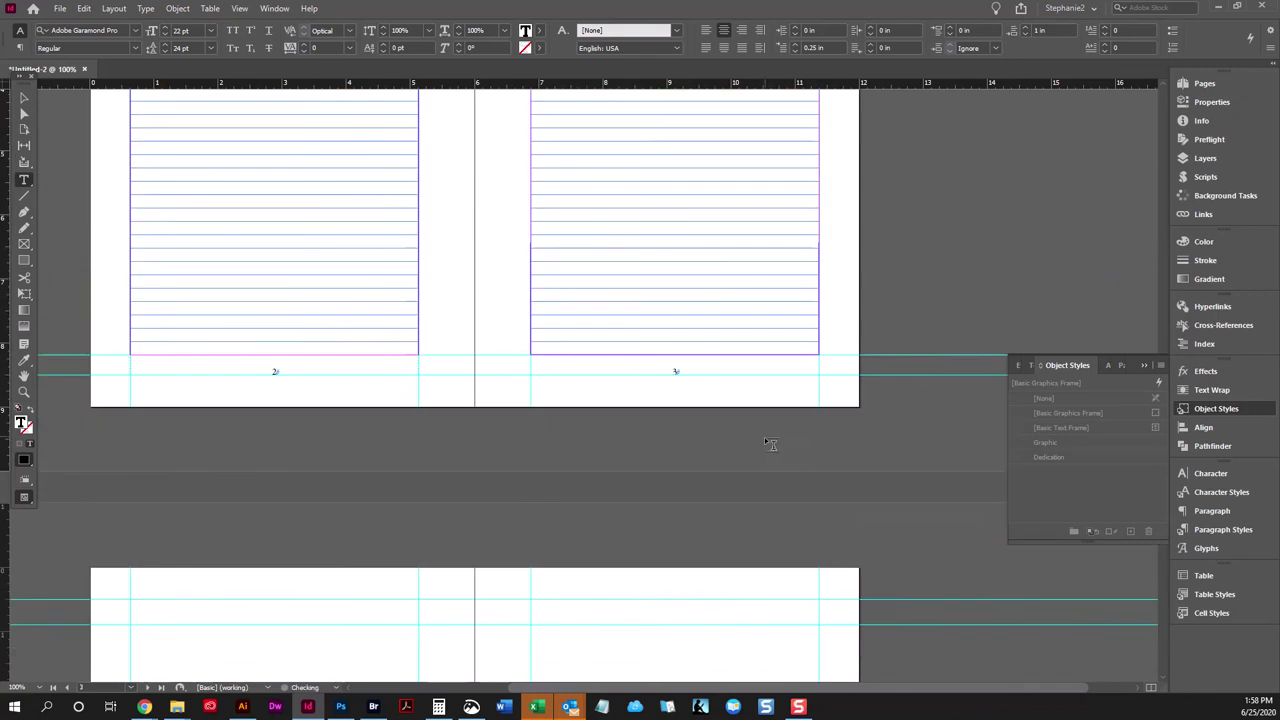
{"action": "left_click", "coordinate": [615, 386]}
{"action": "key", "text": "Delete"}
{"action": "key", "text": "Delete"}
{"action": "key", "text": "Delete"}
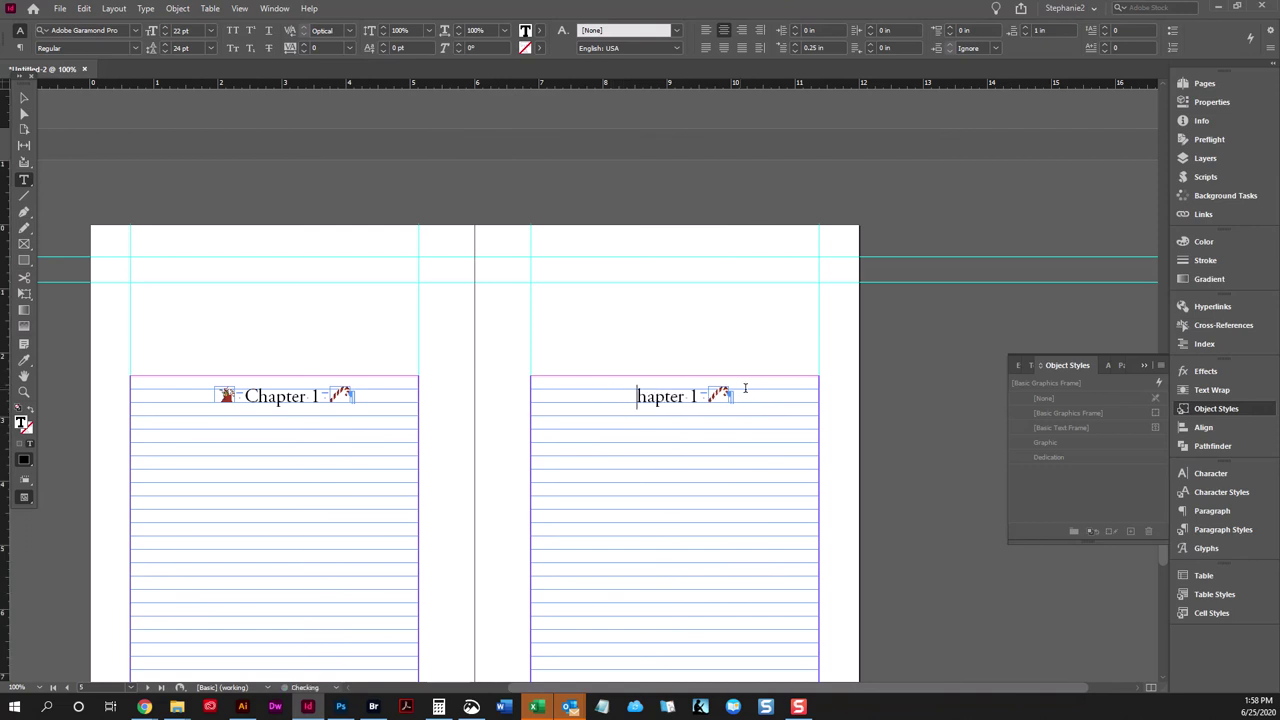
{"action": "key", "text": "ctrl+z"}
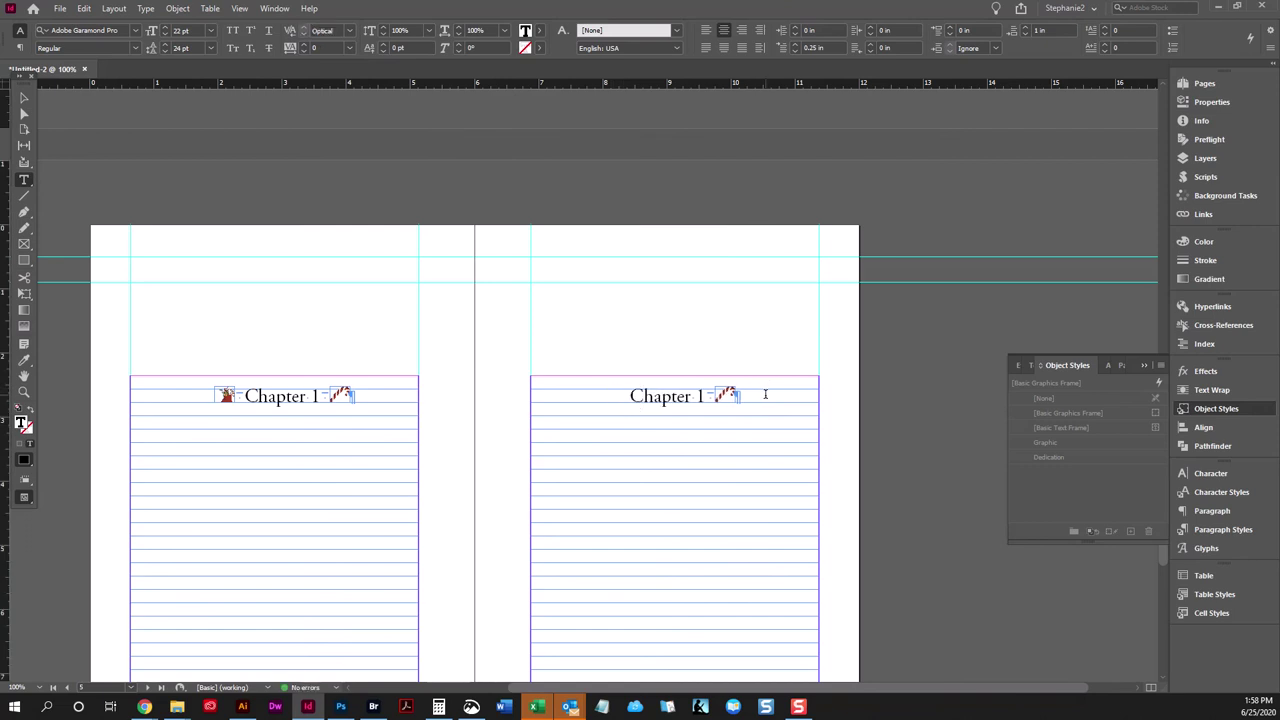
{"action": "key", "text": "ctrl+shift+z"}
{"action": "key", "text": "ctrl+z"}
{"action": "key", "text": "ctrl+z"}
{"action": "key", "text": "ctrl+z"}
{"action": "key", "text": "ctrl+z"}
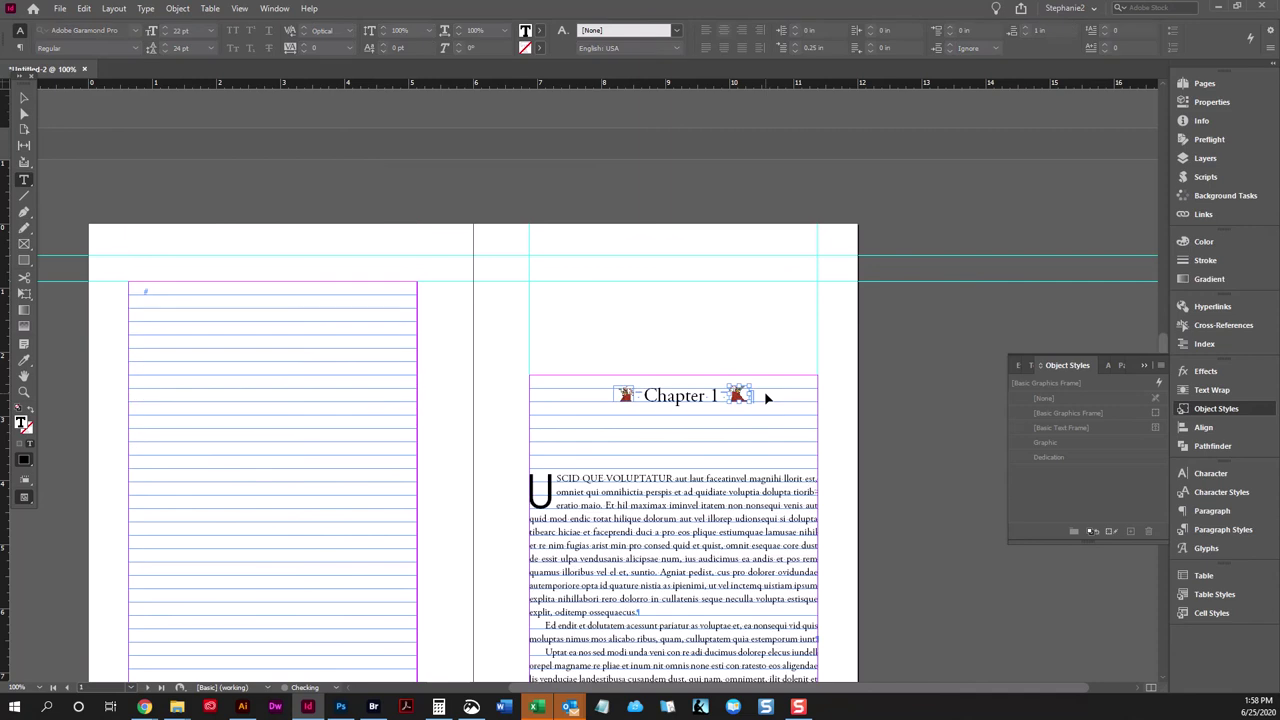
{"action": "key", "text": "ctrl+z"}
{"action": "key", "text": "ctrl+z"}
{"action": "key", "text": "ctrl+z"}
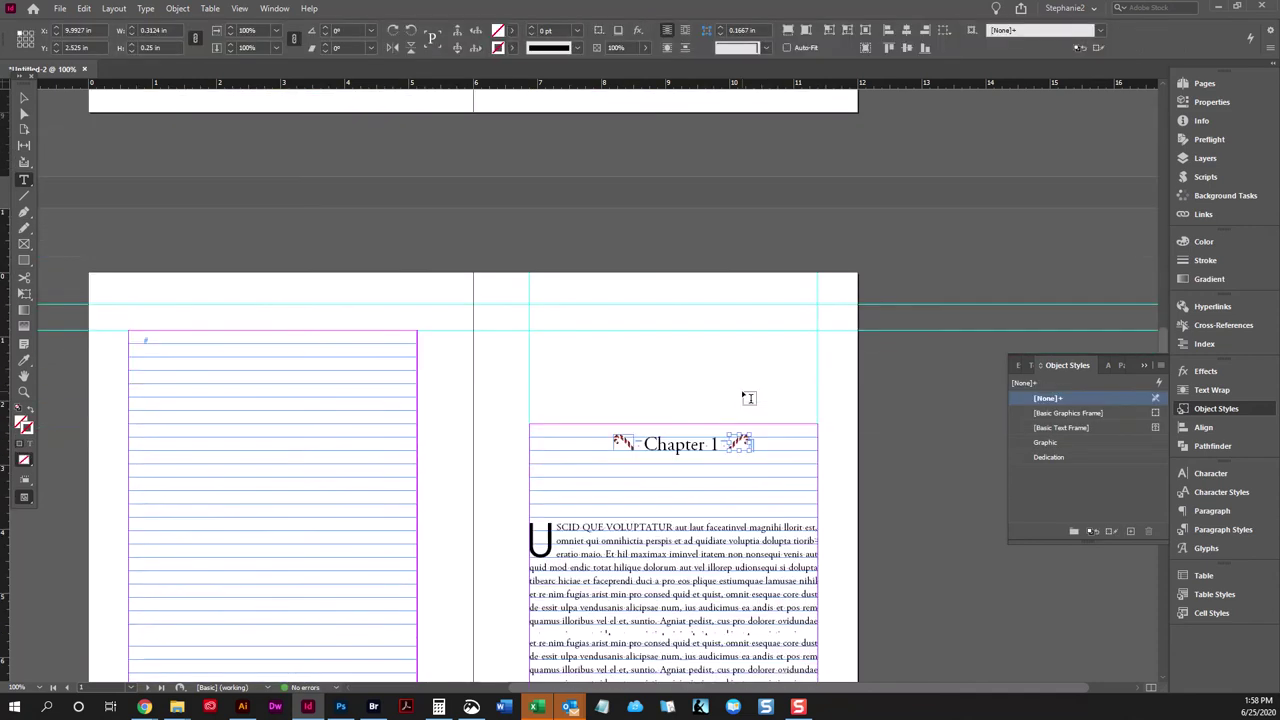
{"action": "left_click", "coordinate": [22, 96]}
{"action": "key", "text": "ctrl+z"}
{"action": "key", "text": "ctrl+z"}
{"action": "key", "text": "ctrl+z"}
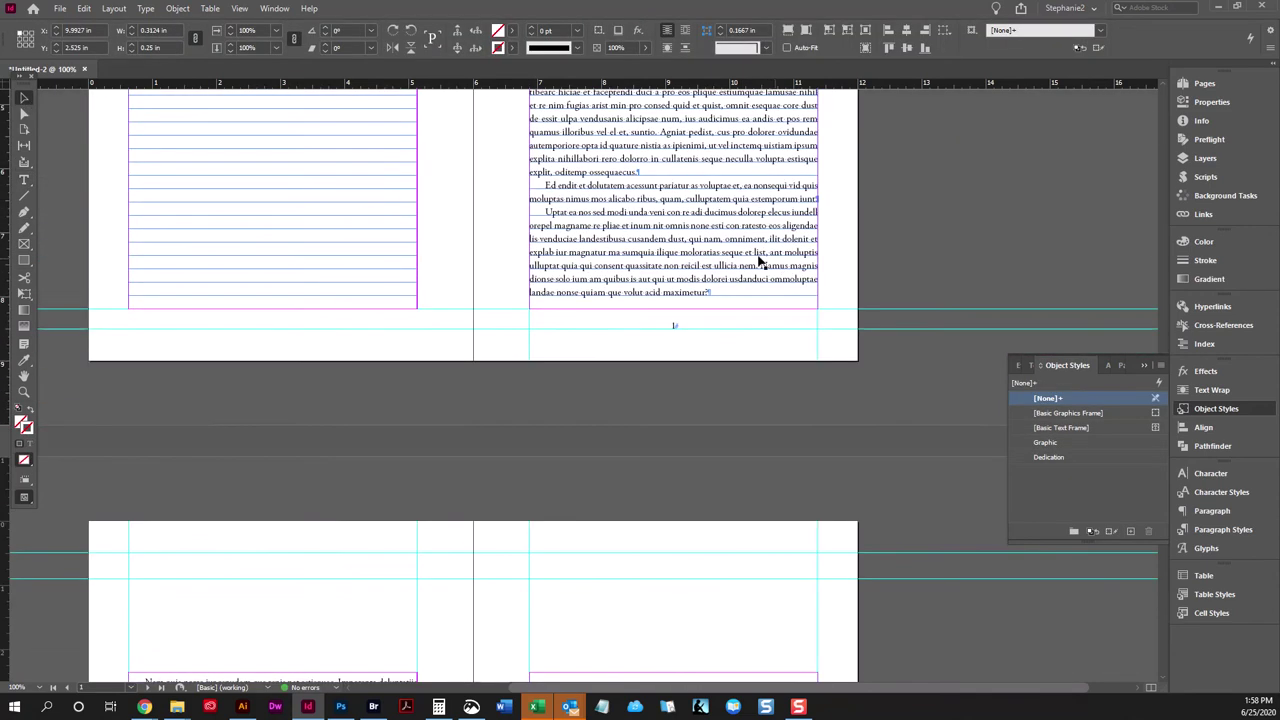
{"action": "key", "text": "ctrl+z"}
{"action": "key", "text": "ctrl+z"}
{"action": "key", "text": "ctrl+z"}
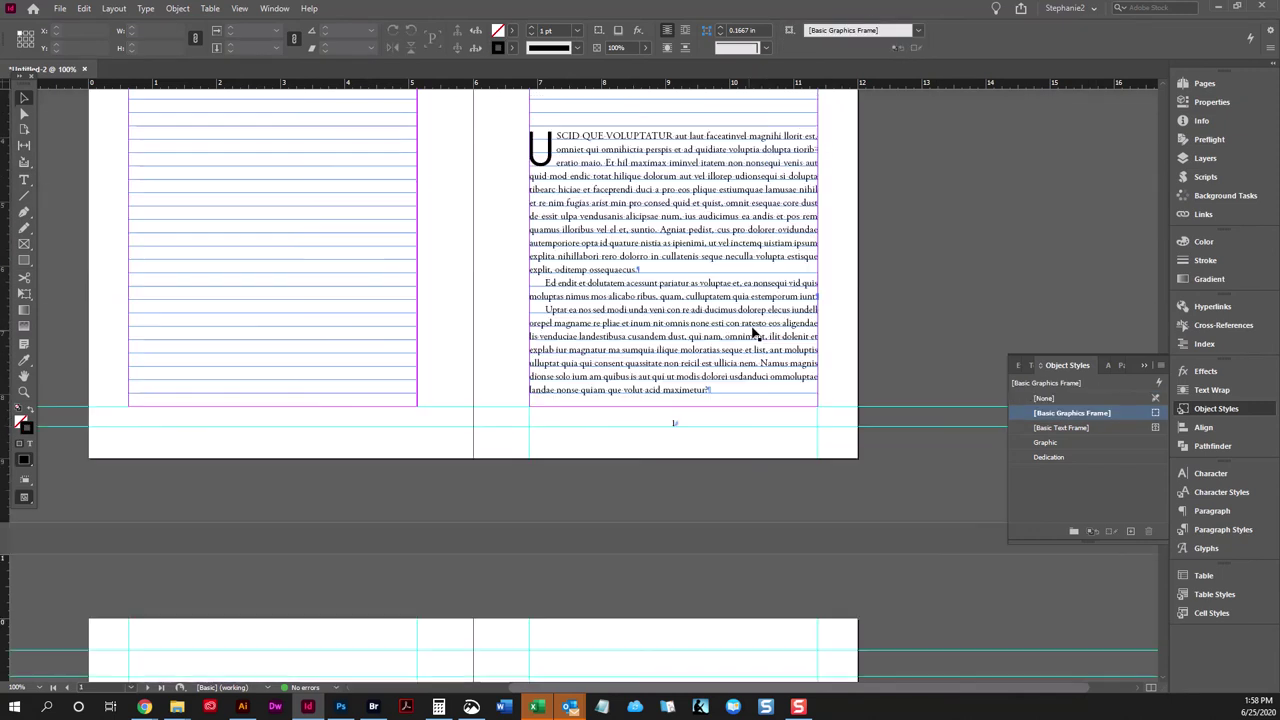
{"action": "left_click", "coordinate": [628, 449]}
Make the Graphic style ignore auto size, story, text wrap, anchored object and export tagging.
{"action": "right_click", "coordinate": [1090, 442]}
{"action": "left_click", "coordinate": [1098, 452]}
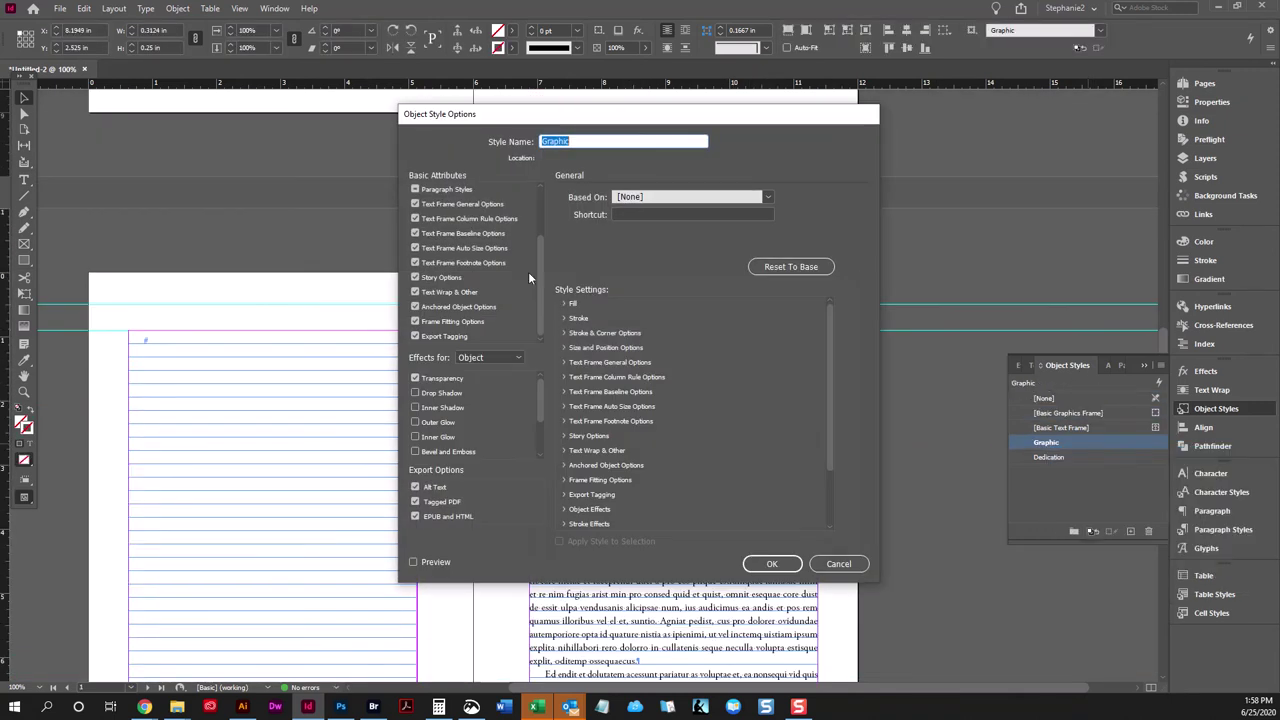
{"action": "left_click", "coordinate": [416, 202]}
{"action": "left_click", "coordinate": [415, 248]}
{"action": "left_click", "coordinate": [415, 277]}
{"action": "left_click", "coordinate": [415, 292]}
{"action": "left_click", "coordinate": [415, 306]}
{"action": "left_click", "coordinate": [415, 336]}
Turn on Auto-Fit with Fit Content Proportionally and save the Graphic style.
{"action": "left_click", "coordinate": [449, 321]}
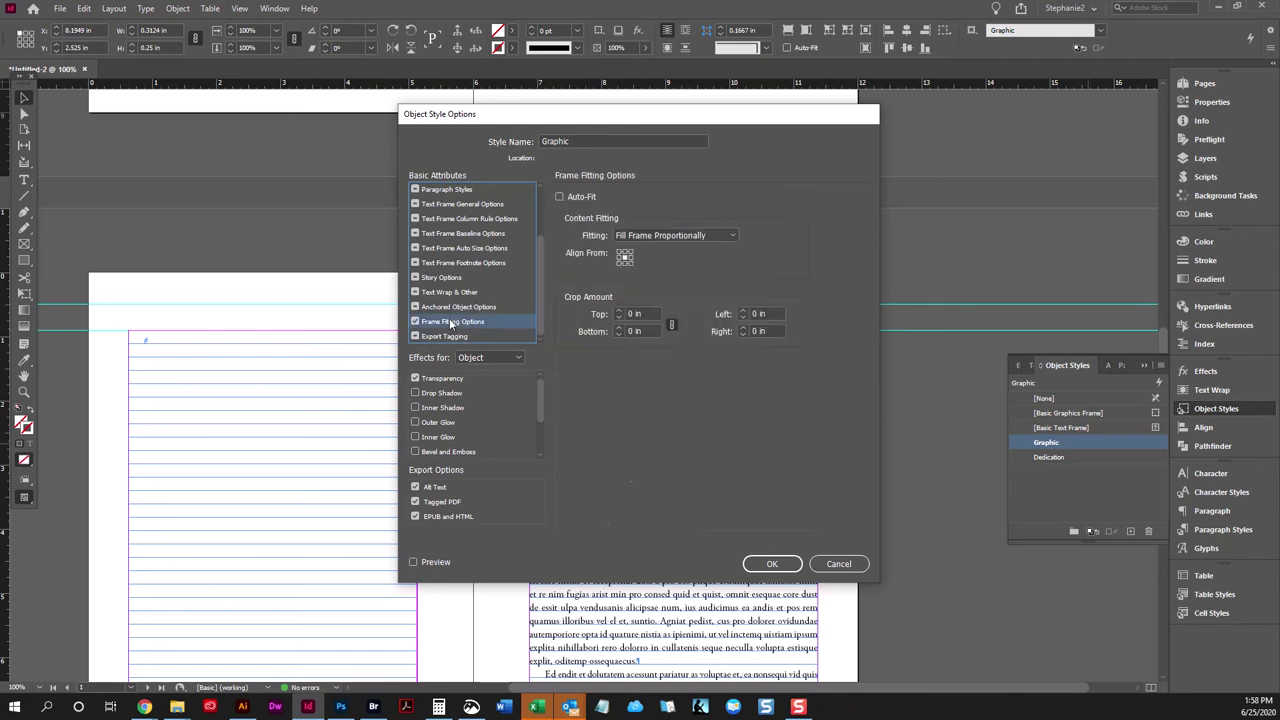
{"action": "left_click", "coordinate": [559, 197]}
{"action": "left_click", "coordinate": [666, 235]}
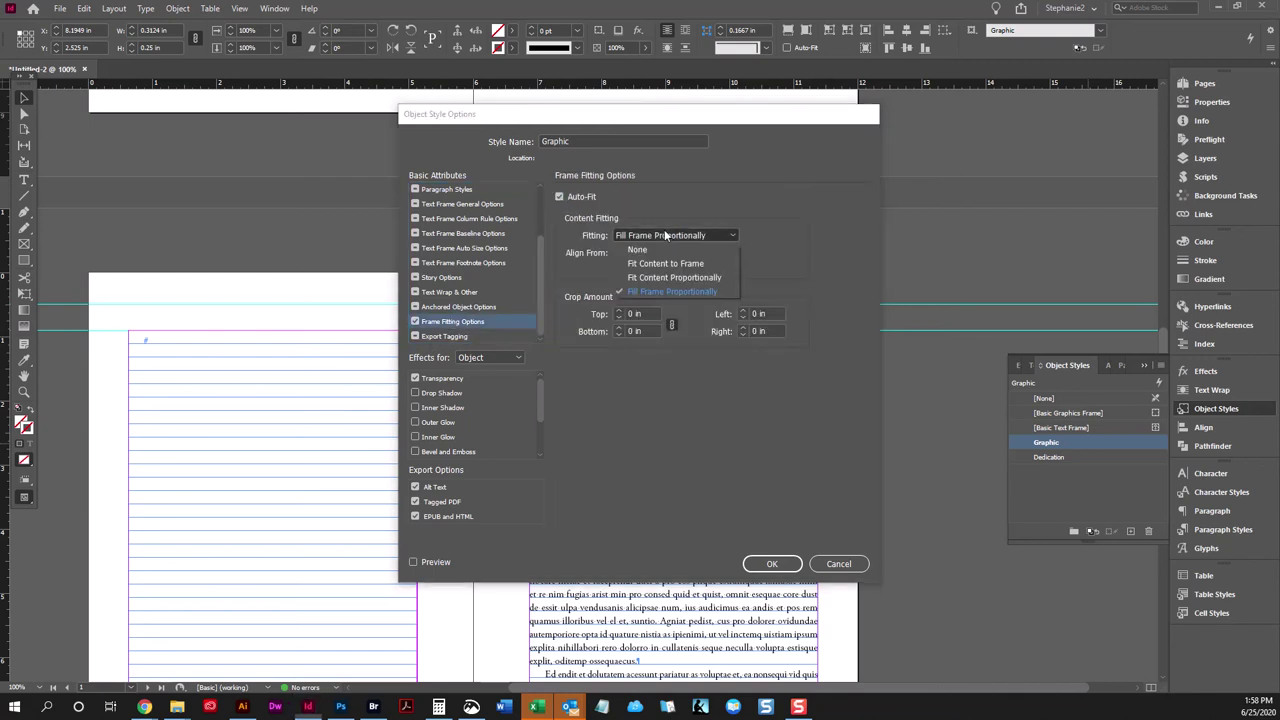
{"action": "left_click", "coordinate": [670, 277]}
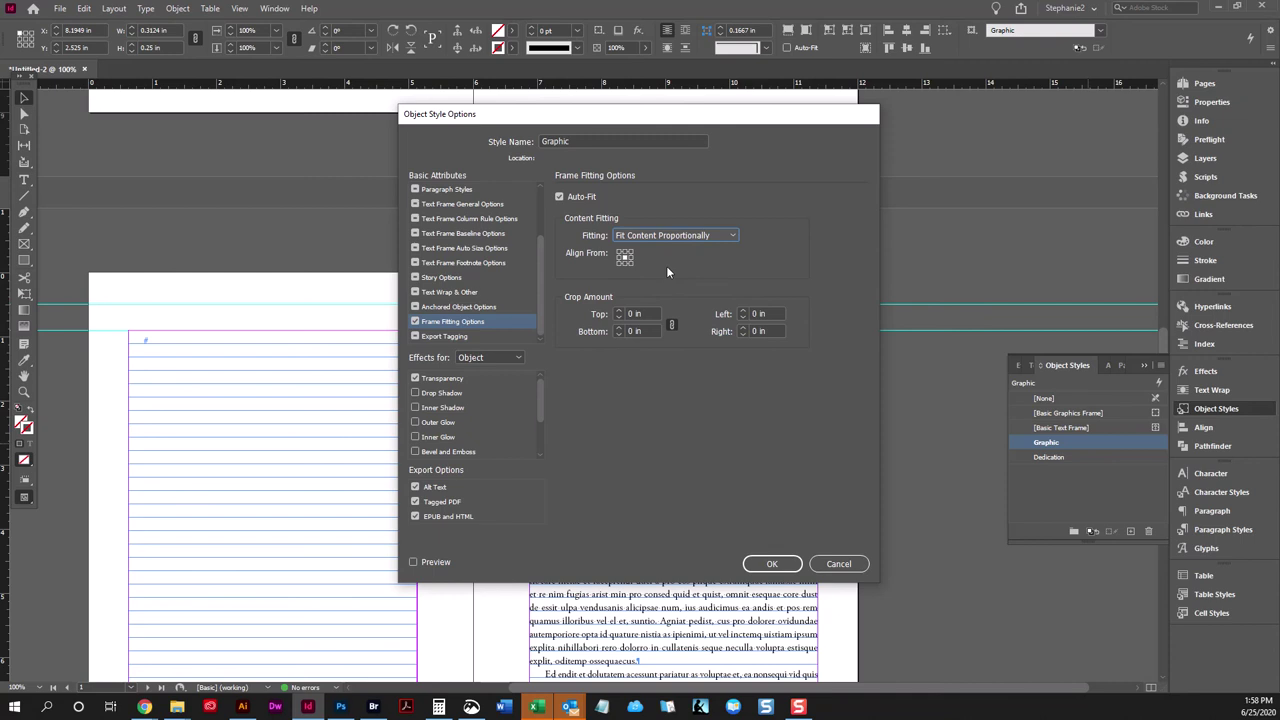
{"action": "left_click", "coordinate": [771, 563]}
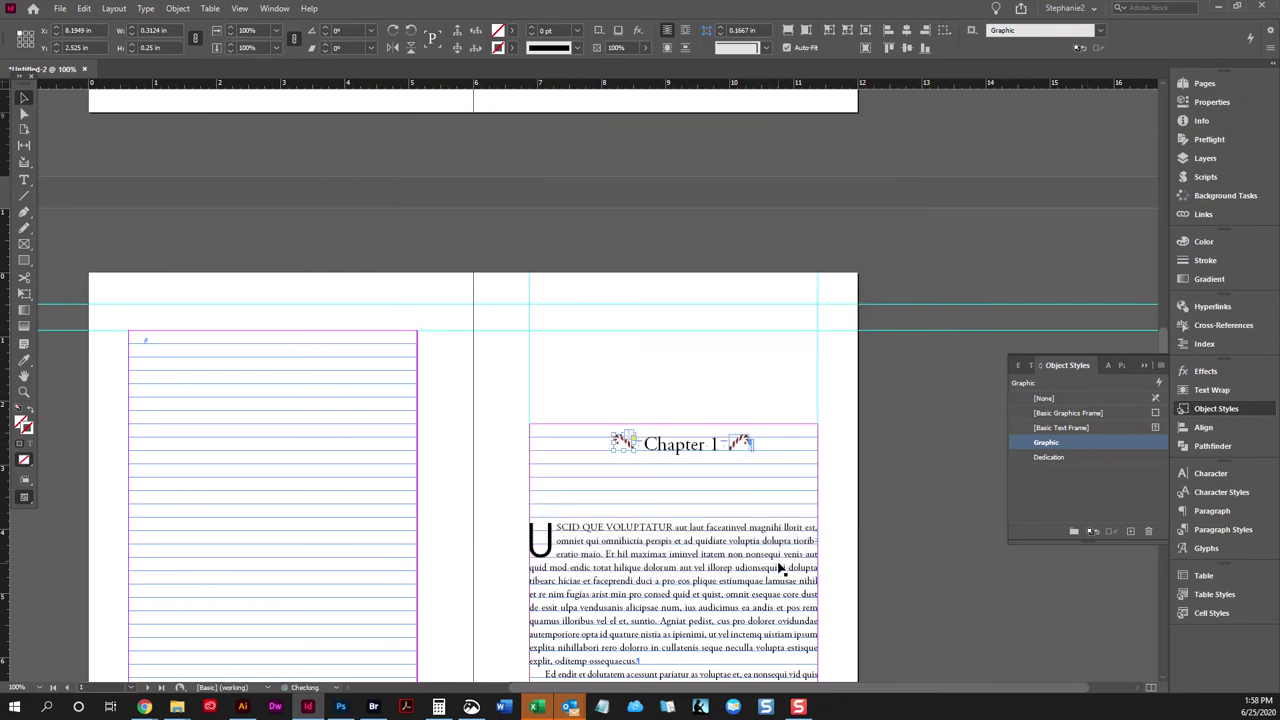
{"action": "triple_click", "coordinate": [683, 444]}
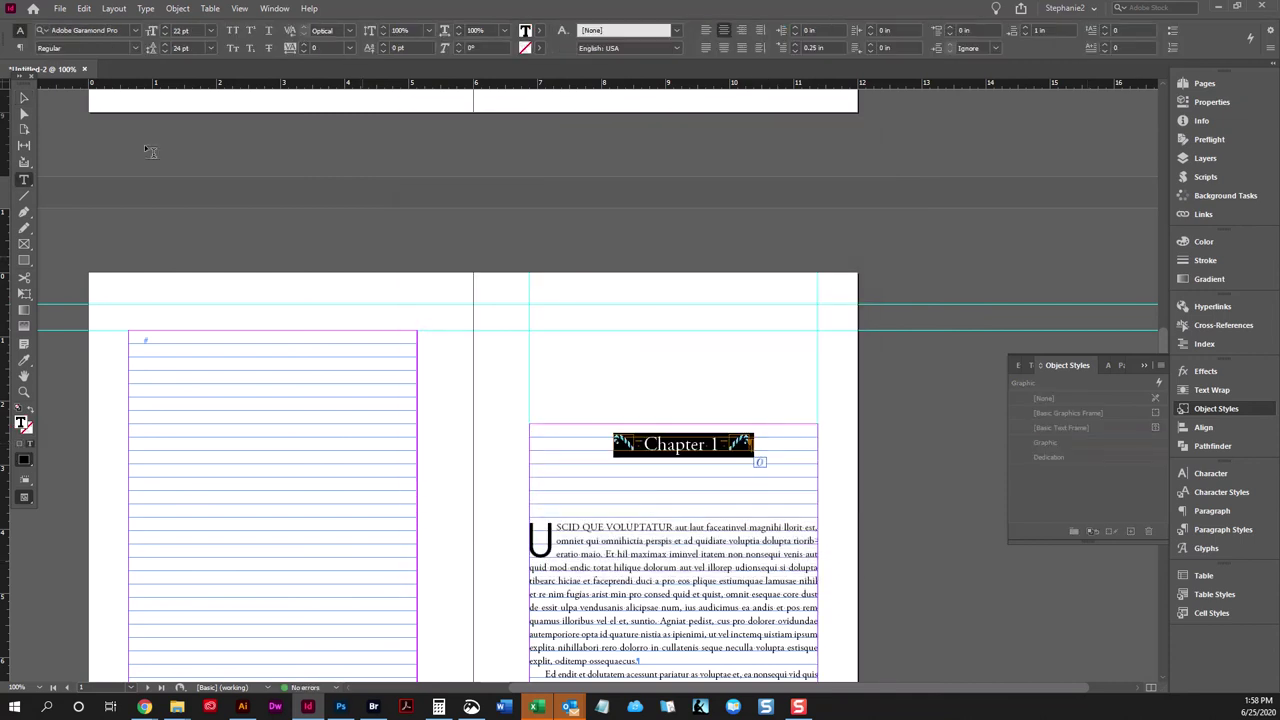
{"action": "left_click", "coordinate": [18, 102]}
{"action": "left_click", "coordinate": [624, 443]}
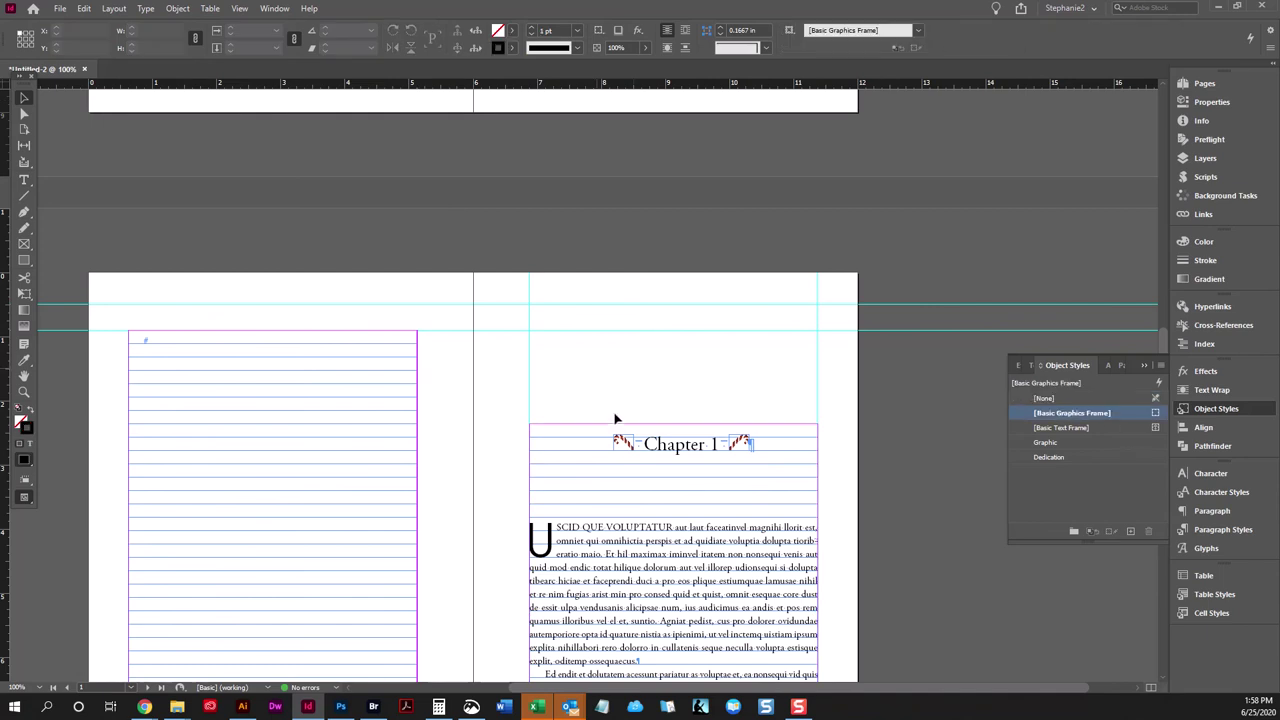
{"action": "left_click", "coordinate": [1040, 442]}
{"action": "left_click", "coordinate": [740, 442]}
{"action": "left_click", "coordinate": [1074, 446]}
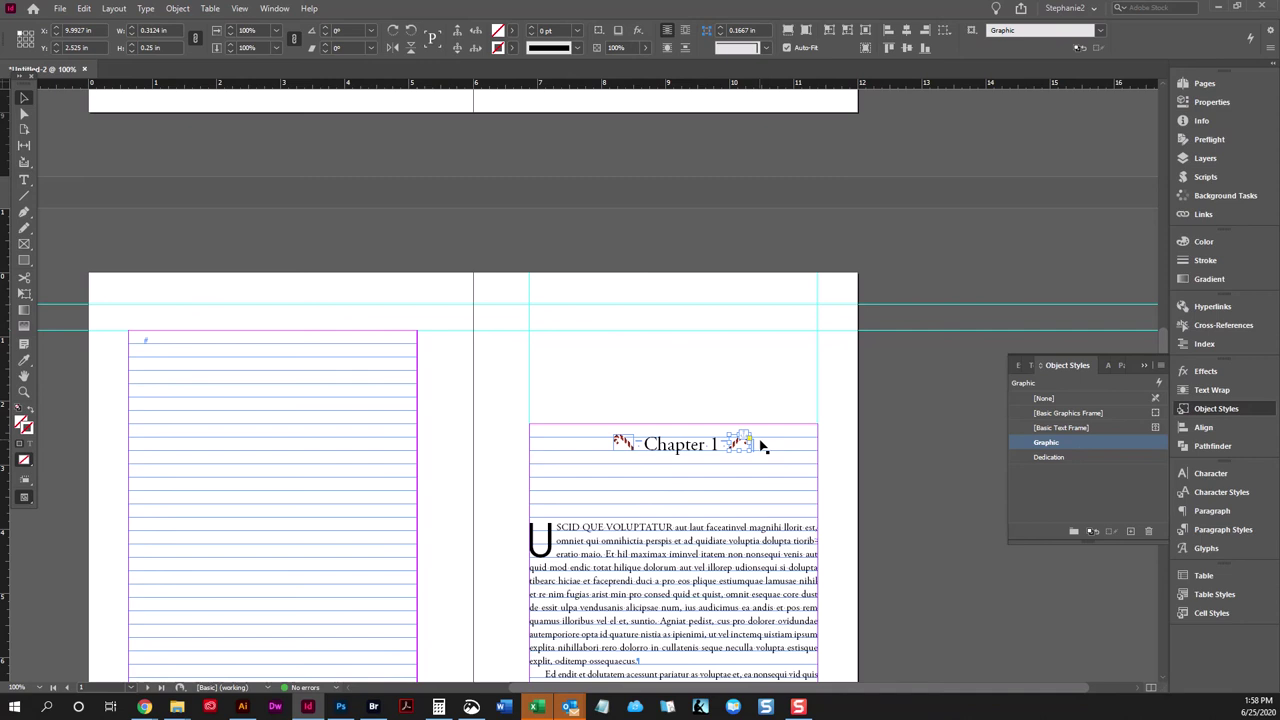
{"action": "triple_click", "coordinate": [762, 444]}
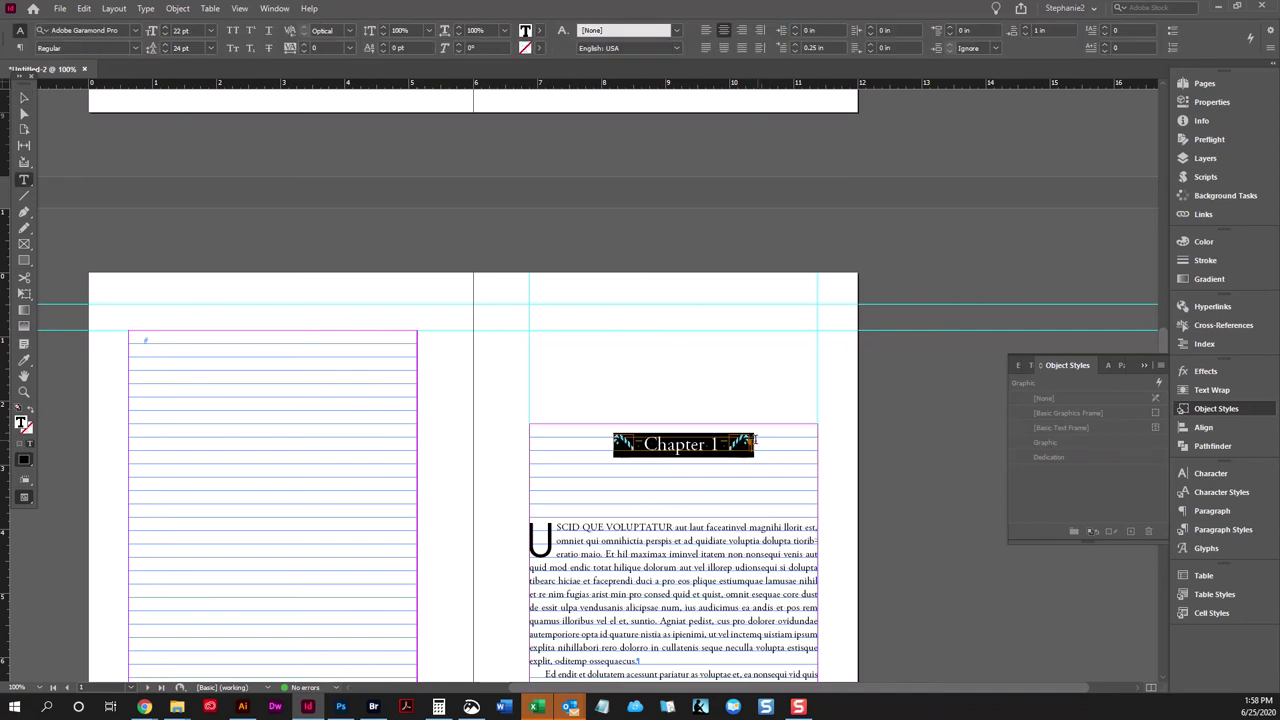
{"action": "scroll", "coordinate": [762, 440], "scroll_direction": "down", "scroll_amount": 10}
{"action": "triple_click", "coordinate": [760, 498]}
{"action": "left_click", "coordinate": [760, 498]}
{"action": "scroll", "coordinate": [764, 505], "scroll_direction": "down", "scroll_amount": 10}
{"action": "triple_click", "coordinate": [375, 445]}
{"action": "left_click", "coordinate": [764, 452]}
{"action": "triple_click", "coordinate": [766, 452]}
{"action": "scroll", "coordinate": [694, 496], "scroll_direction": "down", "scroll_amount": 6}
{"action": "scroll", "coordinate": [694, 496], "scroll_direction": "down", "scroll_amount": 6}
{"action": "triple_click", "coordinate": [377, 455]}
{"action": "left_click", "coordinate": [375, 452]}
{"action": "scroll", "coordinate": [373, 427], "scroll_direction": "up", "scroll_amount": 1}
{"action": "scroll", "coordinate": [373, 427], "scroll_direction": "down", "scroll_amount": 5}
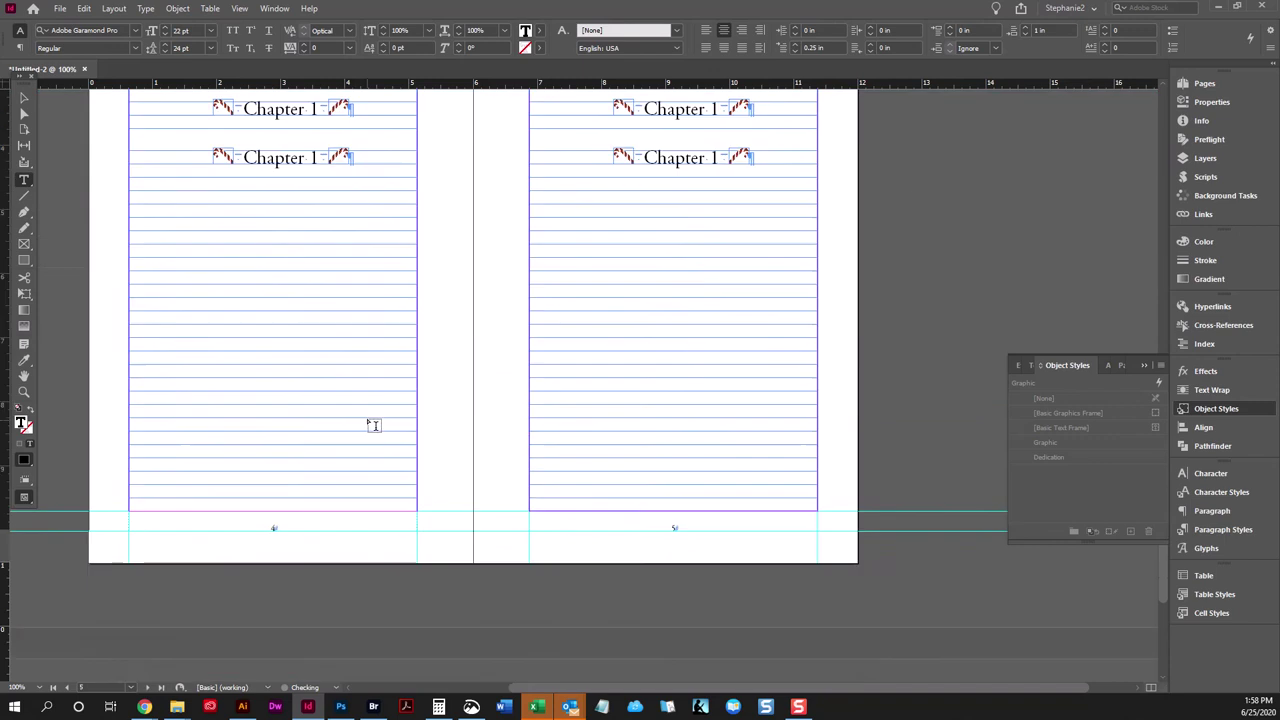
{"action": "key", "text": "ctrl+z"}
{"action": "key", "text": "ctrl+z"}
{"action": "key", "text": "ctrl+z"}
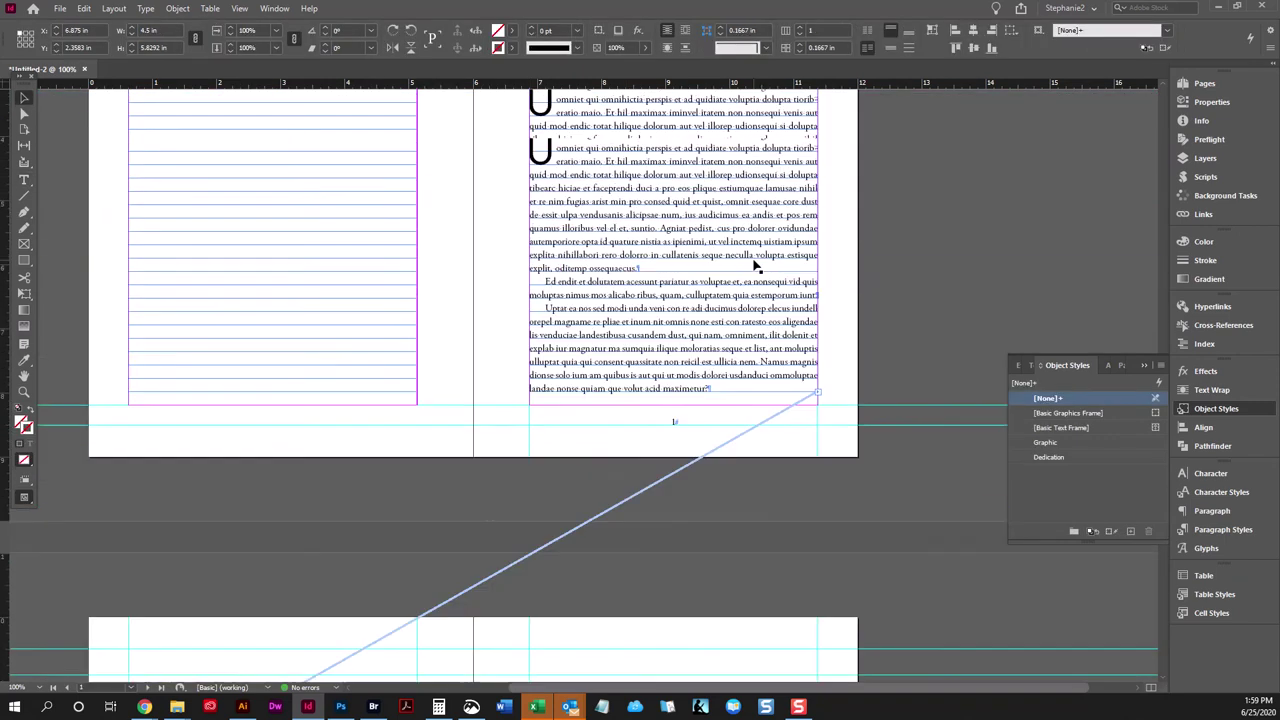
{"action": "scroll", "coordinate": [757, 266], "scroll_direction": "up", "scroll_amount": 5}
{"action": "left_click", "coordinate": [782, 418]}
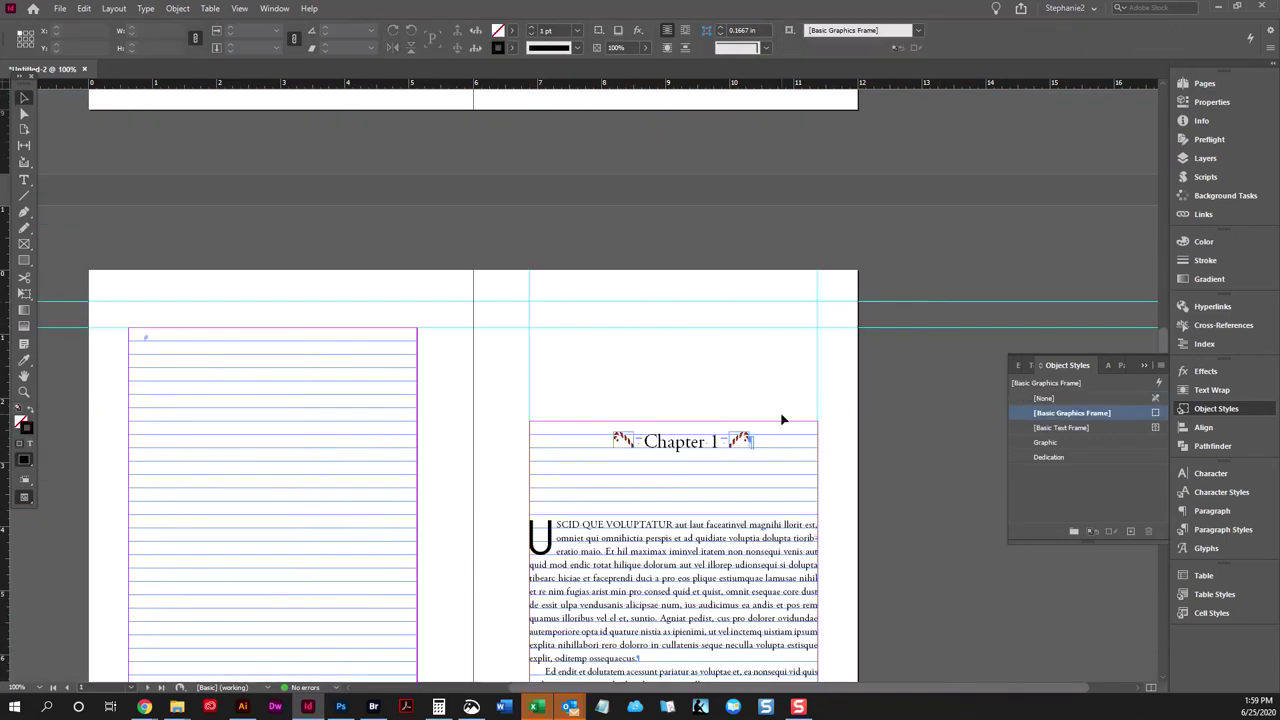
Relink the CandyCaneLeft.ai link group to BootLeft.ai.
{"action": "left_click", "coordinate": [632, 443]}
{"action": "left_click", "coordinate": [1030, 262]}
{"action": "left_click", "coordinate": [1203, 214]}
{"action": "scroll", "coordinate": [1017, 121], "scroll_direction": "up", "scroll_amount": 1}
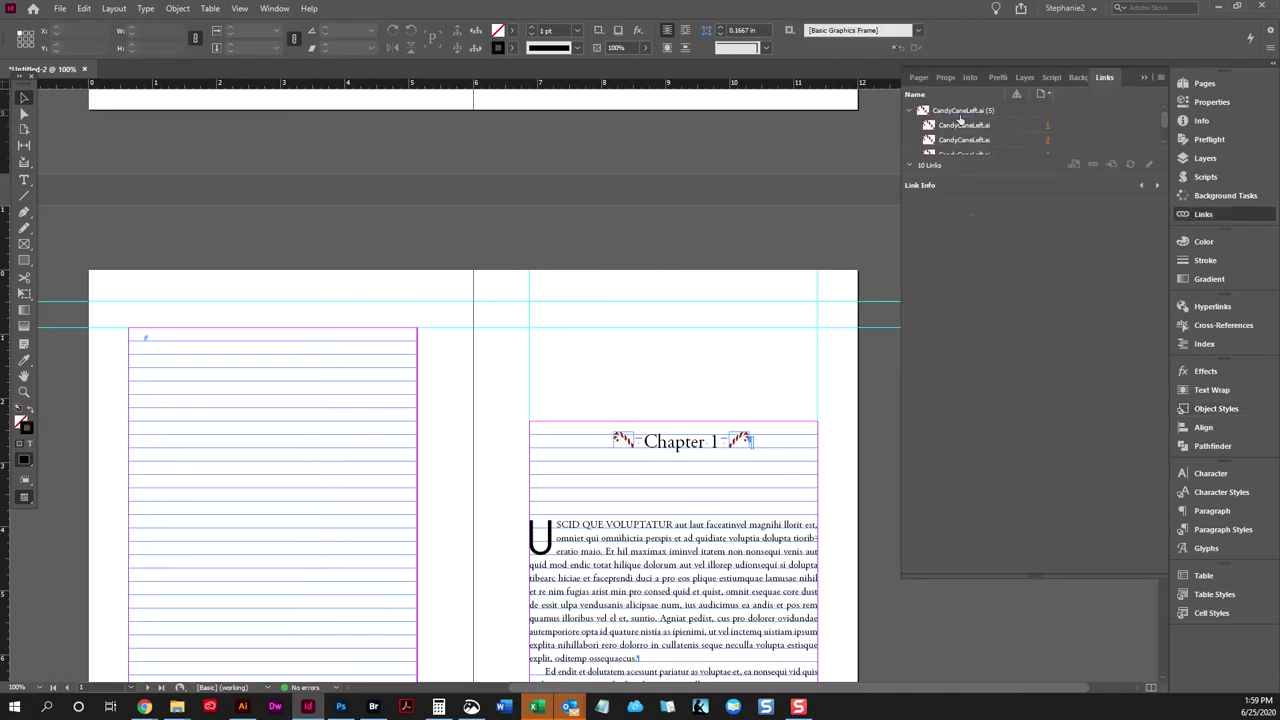
{"action": "left_click", "coordinate": [1015, 112]}
{"action": "left_click", "coordinate": [1093, 164]}
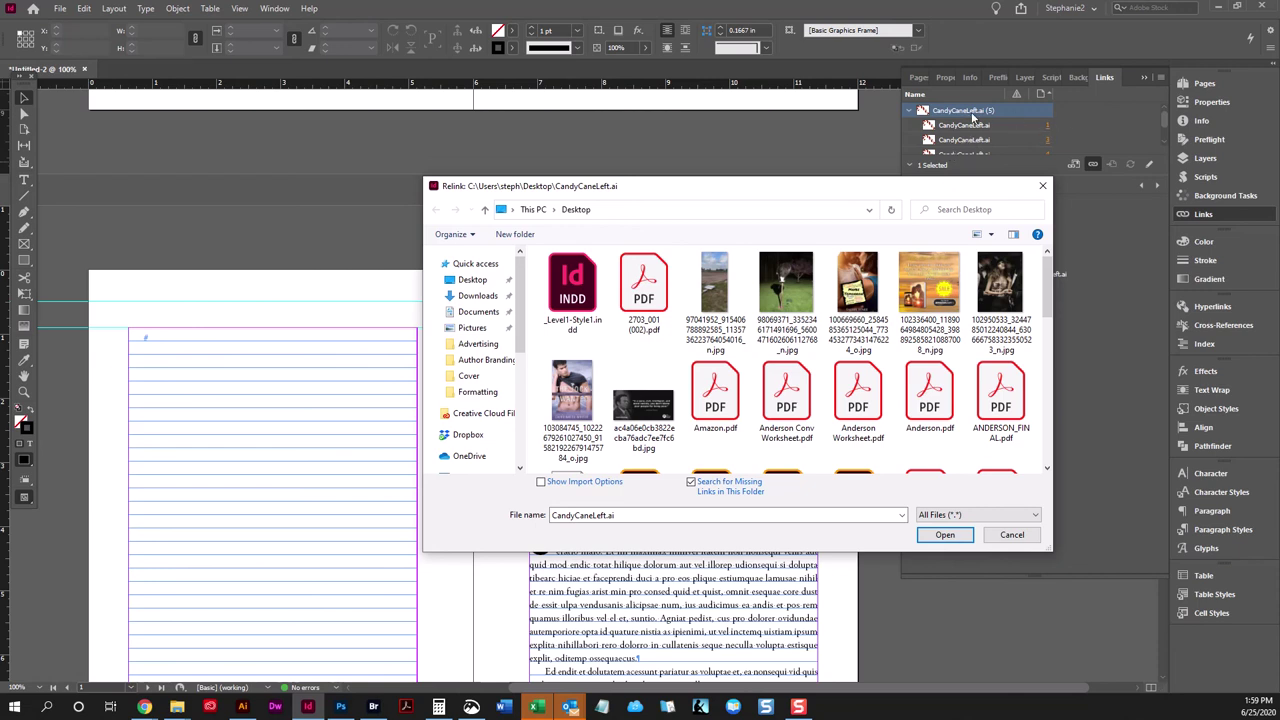
{"action": "left_click", "coordinate": [475, 263]}
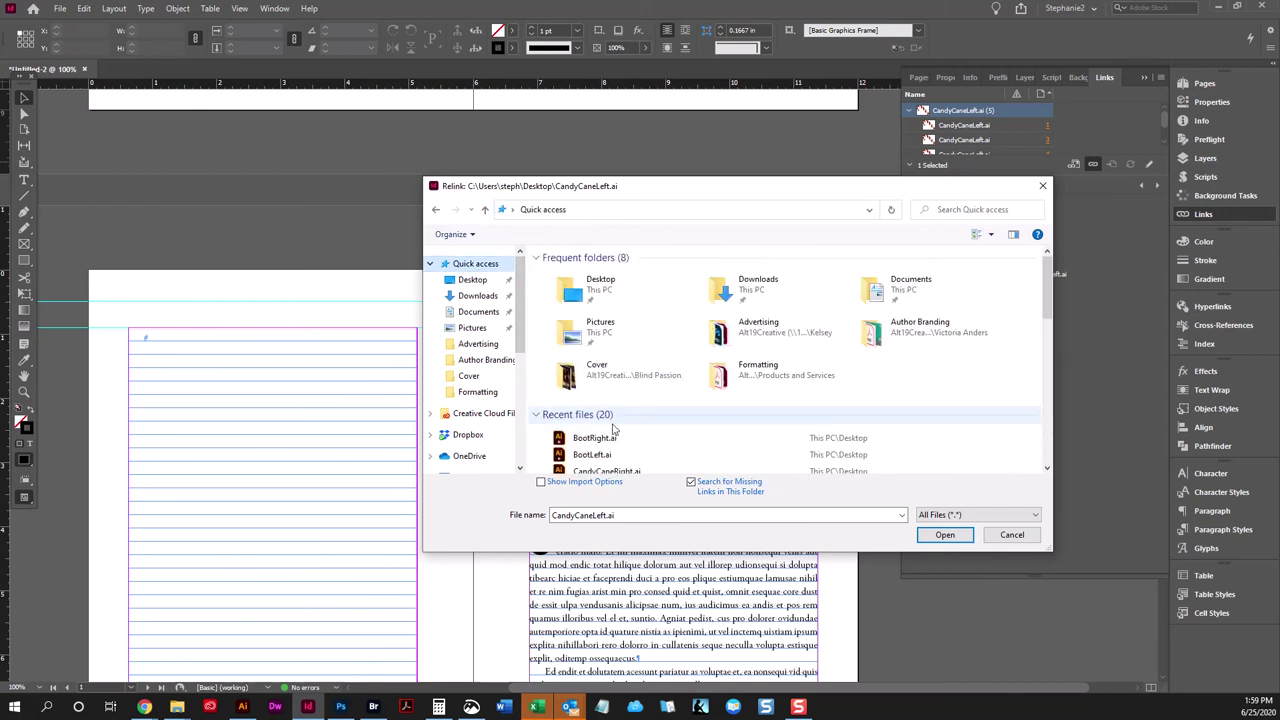
{"action": "left_click", "coordinate": [592, 454]}
{"action": "left_click", "coordinate": [944, 534]}
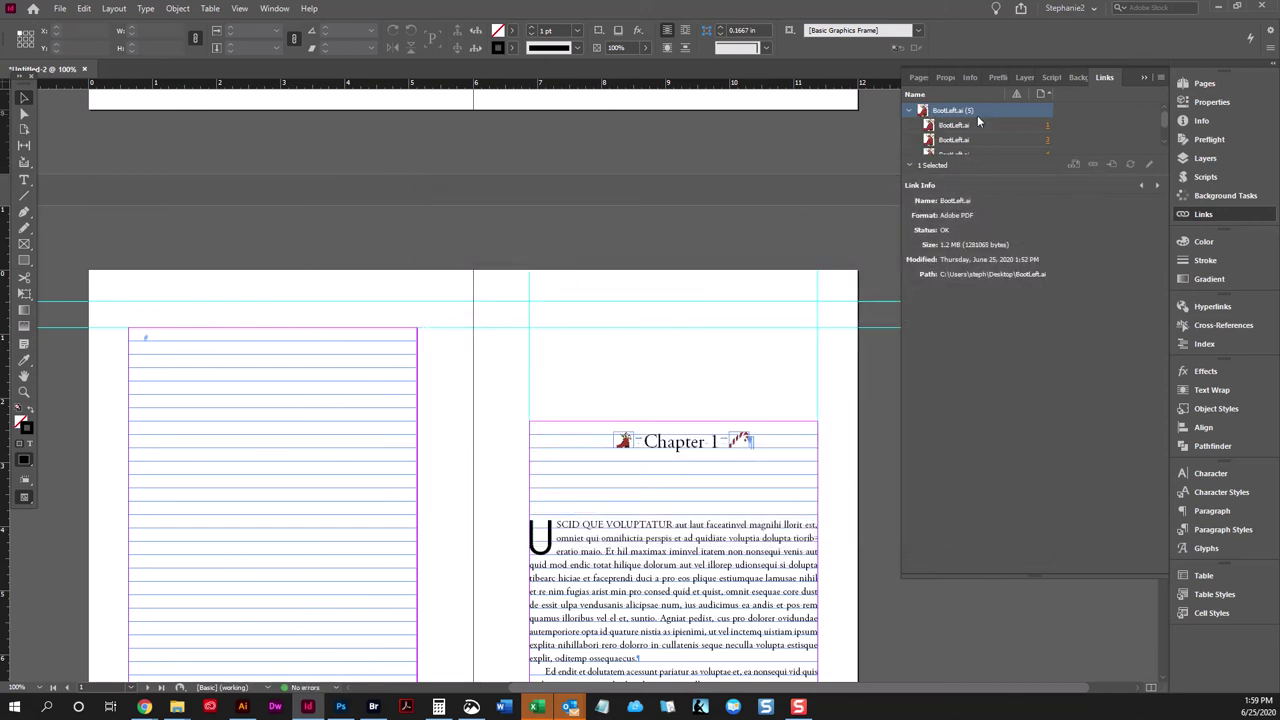
Relink the CandyCaneRight.ai group to BootRight.ai, then preview and zoom in on the heading.
{"action": "scroll", "coordinate": [966, 153], "scroll_direction": "down", "scroll_amount": 3}
{"action": "scroll", "coordinate": [962, 130], "scroll_direction": "up", "scroll_amount": 1}
{"action": "left_click", "coordinate": [962, 118]}
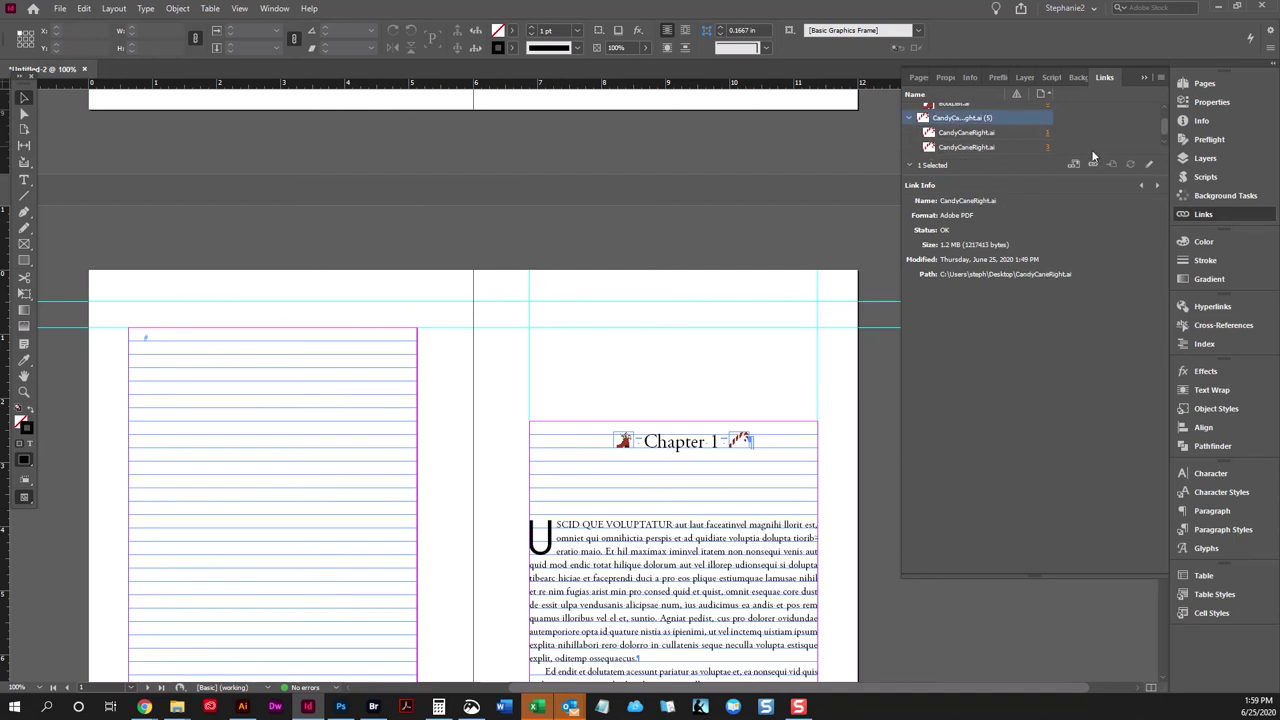
{"action": "left_click", "coordinate": [1094, 166]}
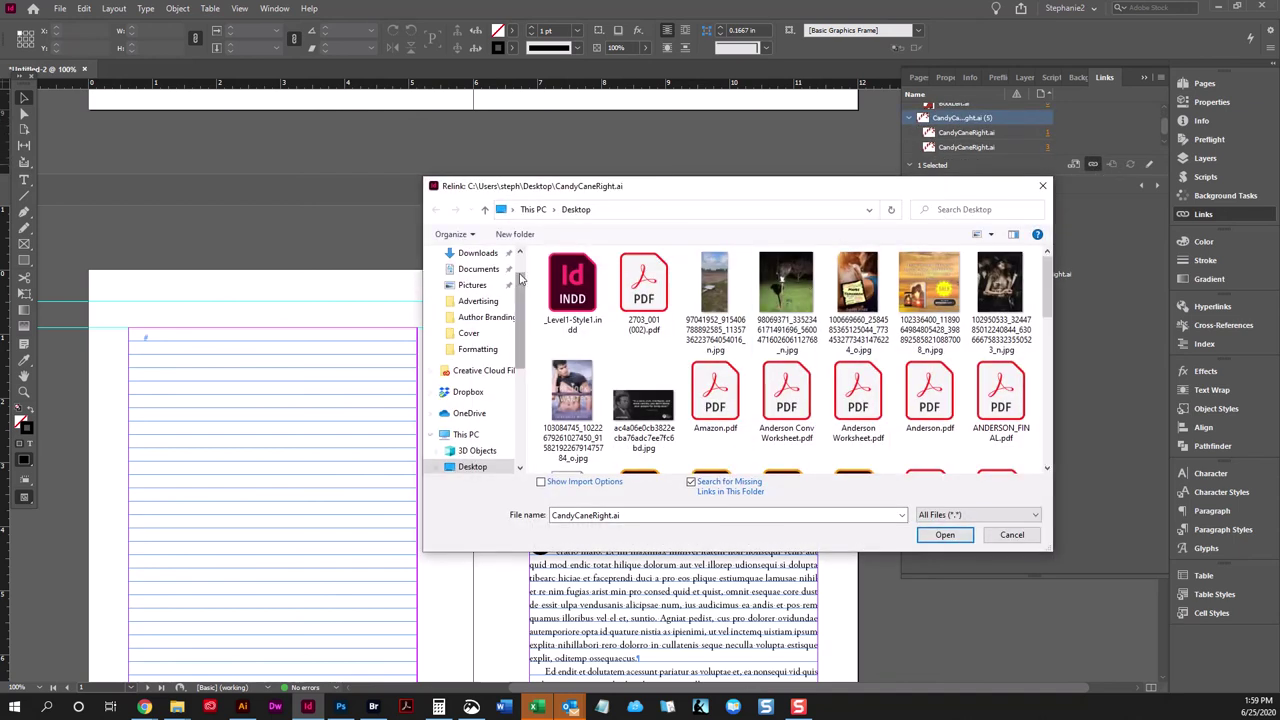
{"action": "scroll", "coordinate": [788, 418], "scroll_direction": "down", "scroll_amount": 1}
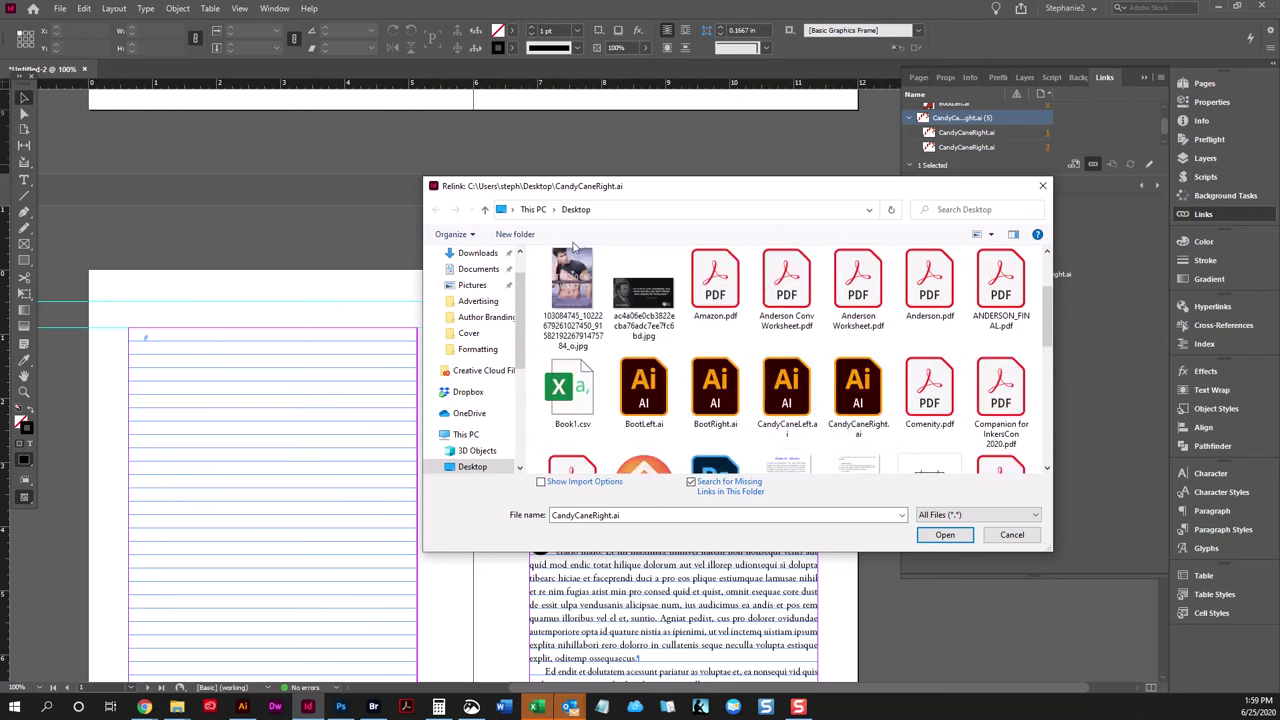
{"action": "scroll", "coordinate": [520, 270], "scroll_direction": "up", "scroll_amount": 1}
{"action": "left_click", "coordinate": [478, 265]}
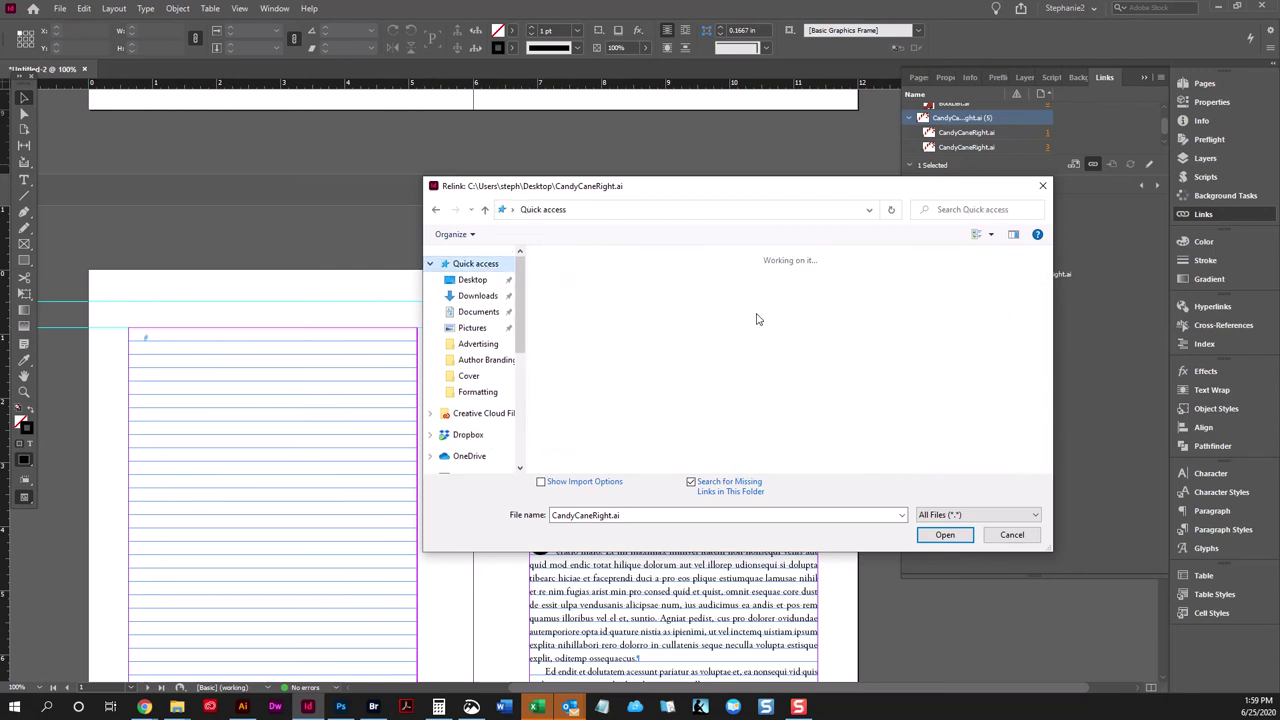
{"action": "left_click", "coordinate": [600, 455]}
{"action": "left_click", "coordinate": [942, 535]}
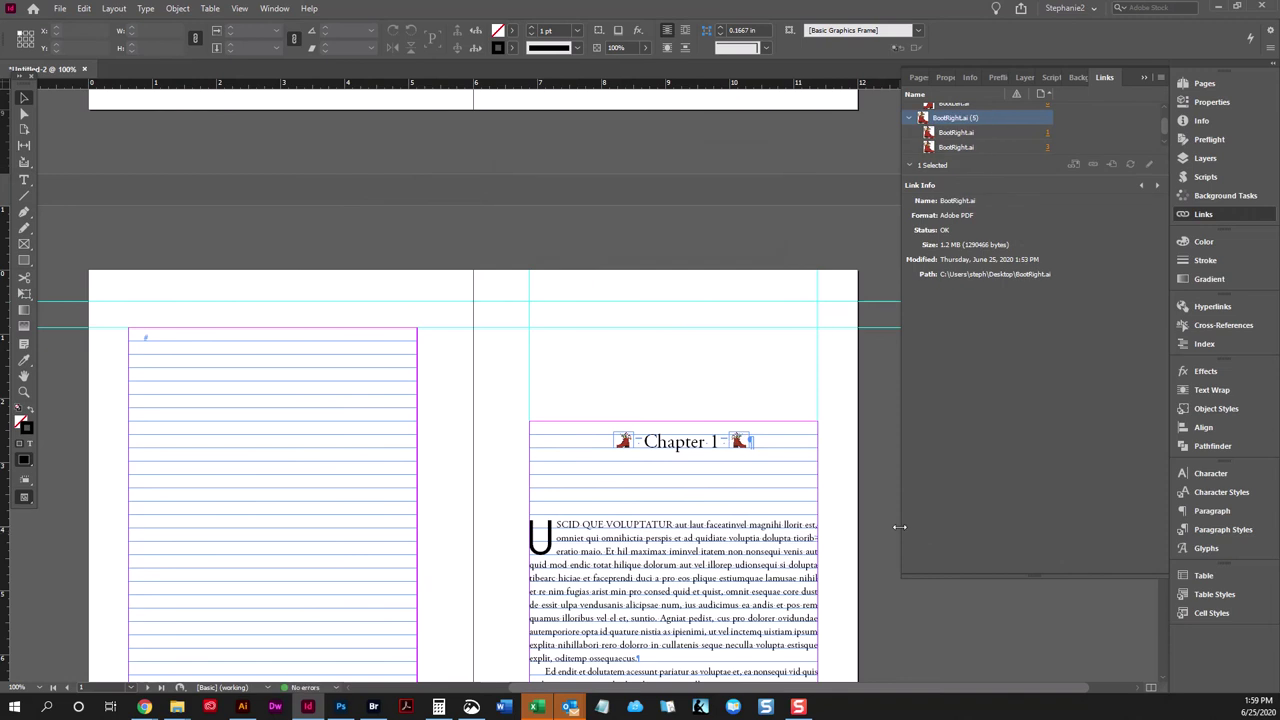
{"action": "key", "text": "w"}
{"action": "key", "text": "ctrl+equal"}
{"action": "key", "text": "ctrl+equal"}
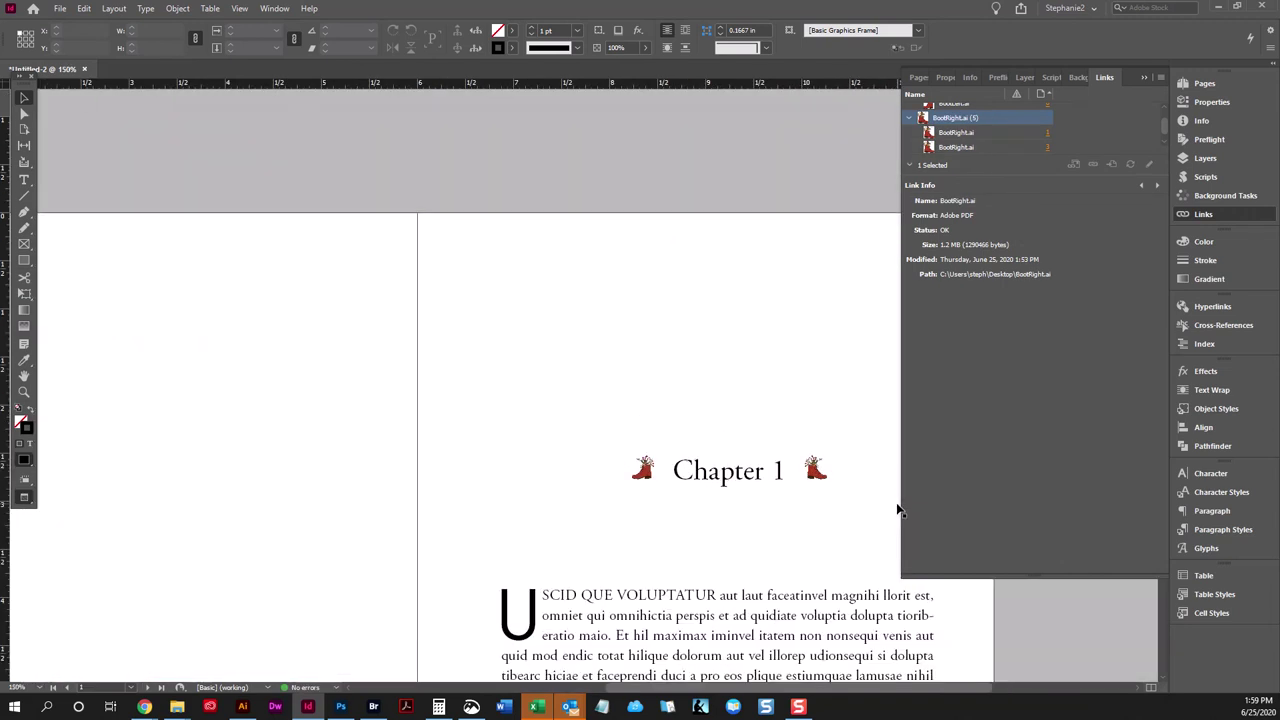
Set Display Performance to High Quality Display.
{"action": "scroll", "coordinate": [755, 338], "scroll_direction": "up", "scroll_amount": 1}
{"action": "left_click", "coordinate": [240, 8]}
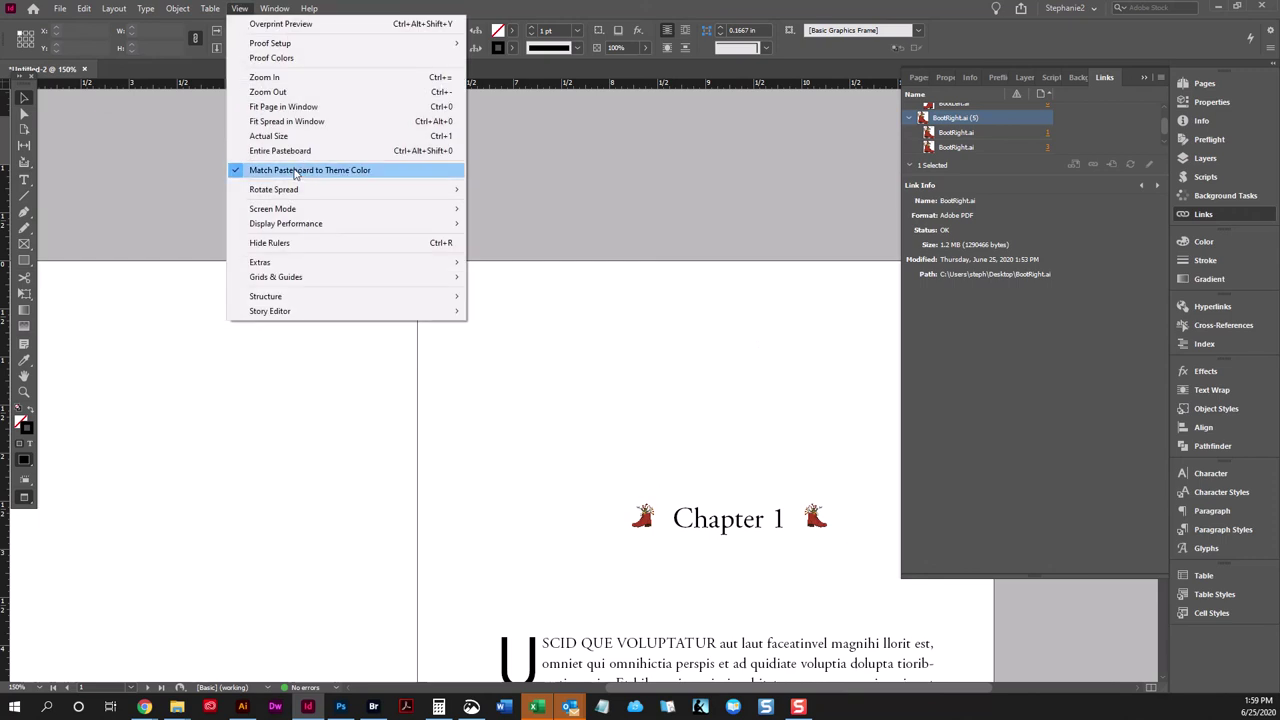
{"action": "mouse_move", "coordinate": [306, 225]}
{"action": "left_click", "coordinate": [507, 250]}
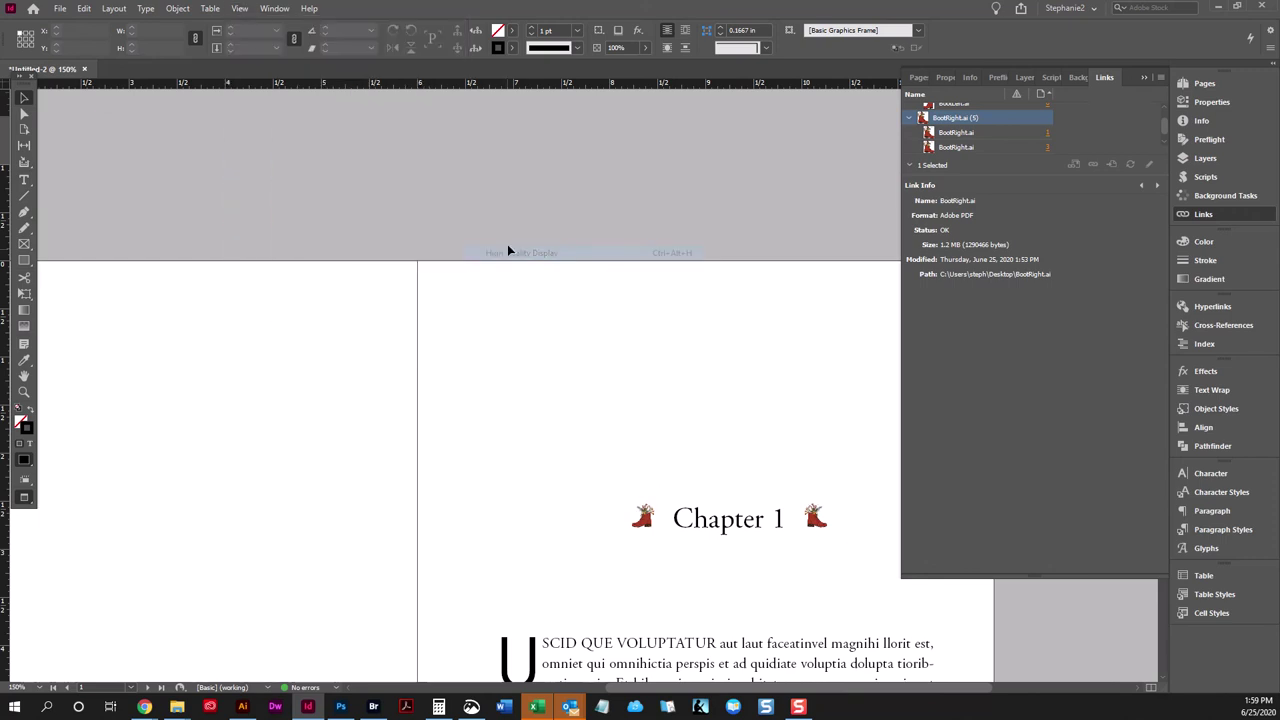
Inspect the boots up close, back out to 150%, and select the next spread's right boot.
{"action": "scroll", "coordinate": [851, 398], "scroll_direction": "down", "scroll_amount": 1}
{"action": "key", "text": "ctrl+equal"}
{"action": "key", "text": "ctrl+equal"}
{"action": "key", "text": "ctrl+equal"}
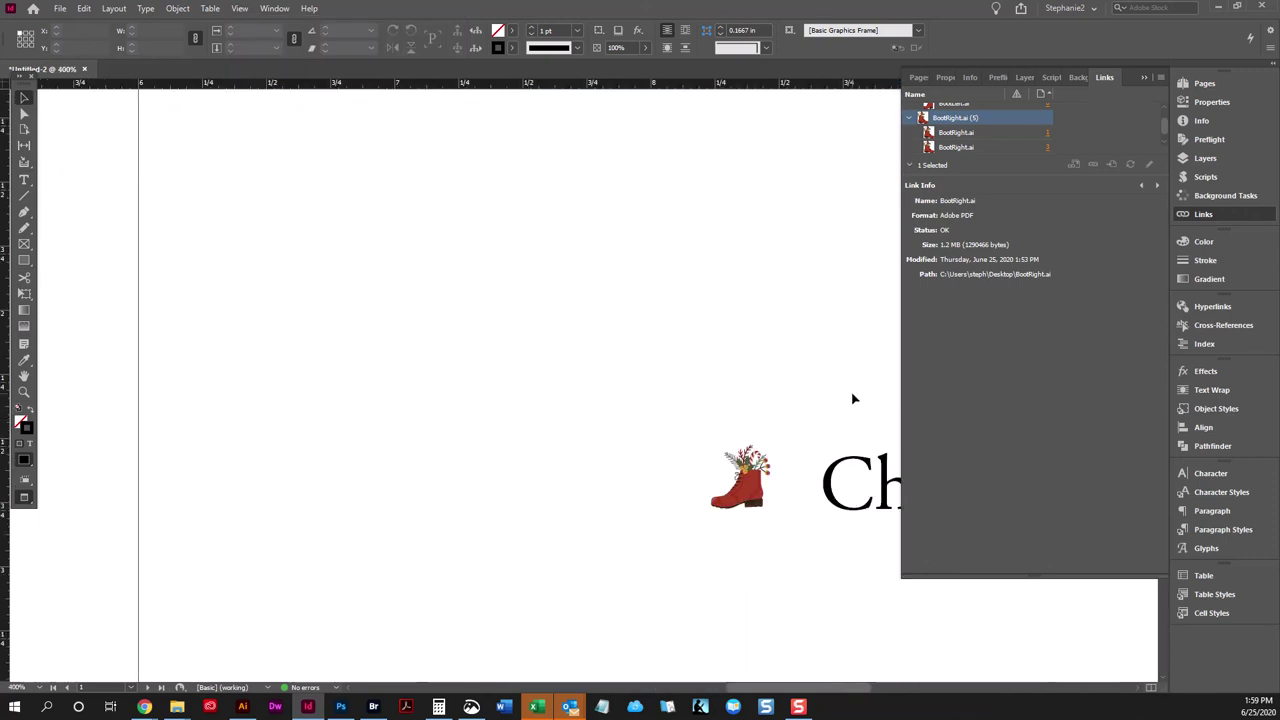
{"action": "left_click_drag", "start_coordinate": [823, 574], "coordinate": [456, 572]}
{"action": "scroll", "coordinate": [460, 565], "scroll_direction": "down", "scroll_amount": 2}
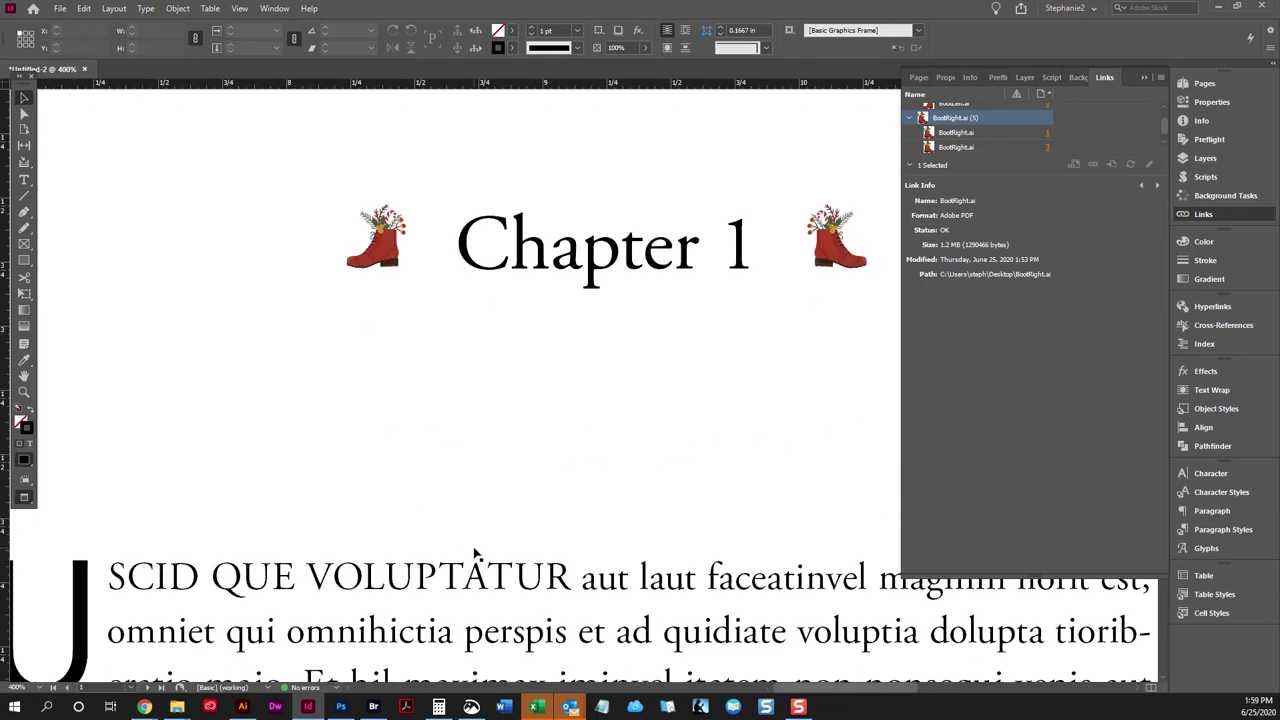
{"action": "key", "text": "ctrl+minus"}
{"action": "key", "text": "ctrl+minus"}
{"action": "scroll", "coordinate": [529, 560], "scroll_direction": "down", "scroll_amount": 10}
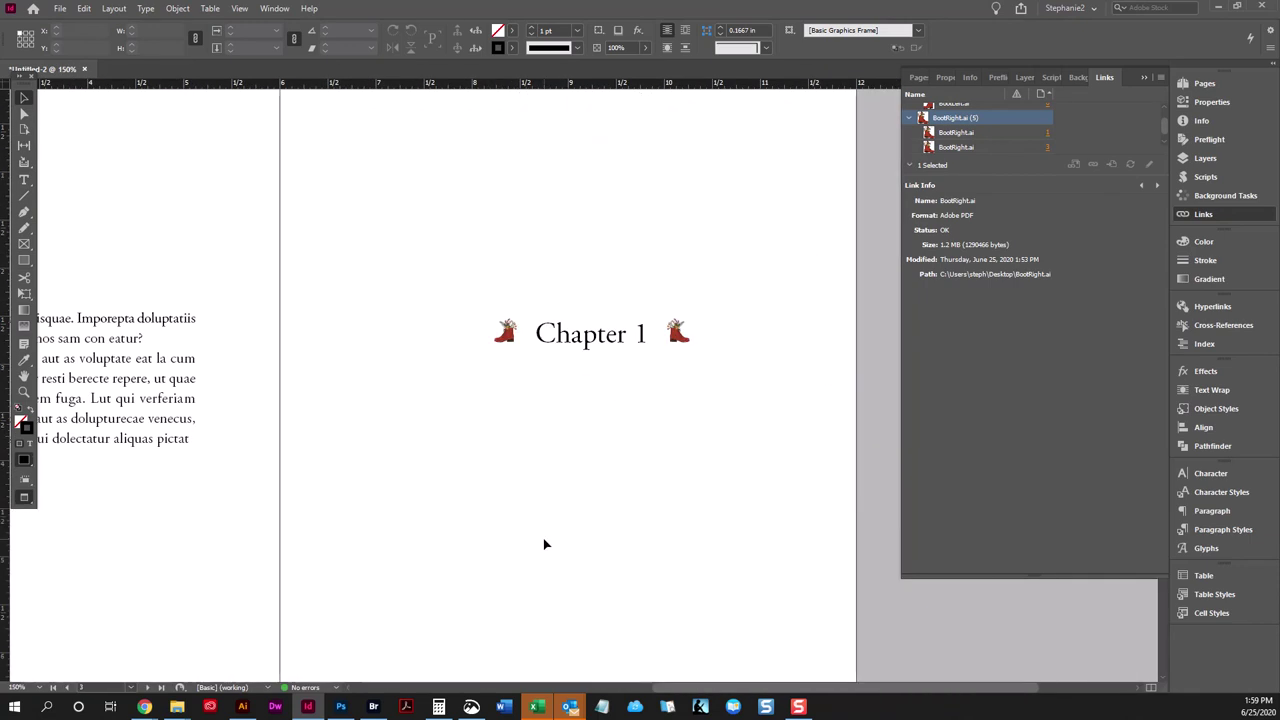
{"action": "scroll", "coordinate": [676, 315], "scroll_direction": "down", "scroll_amount": 5}
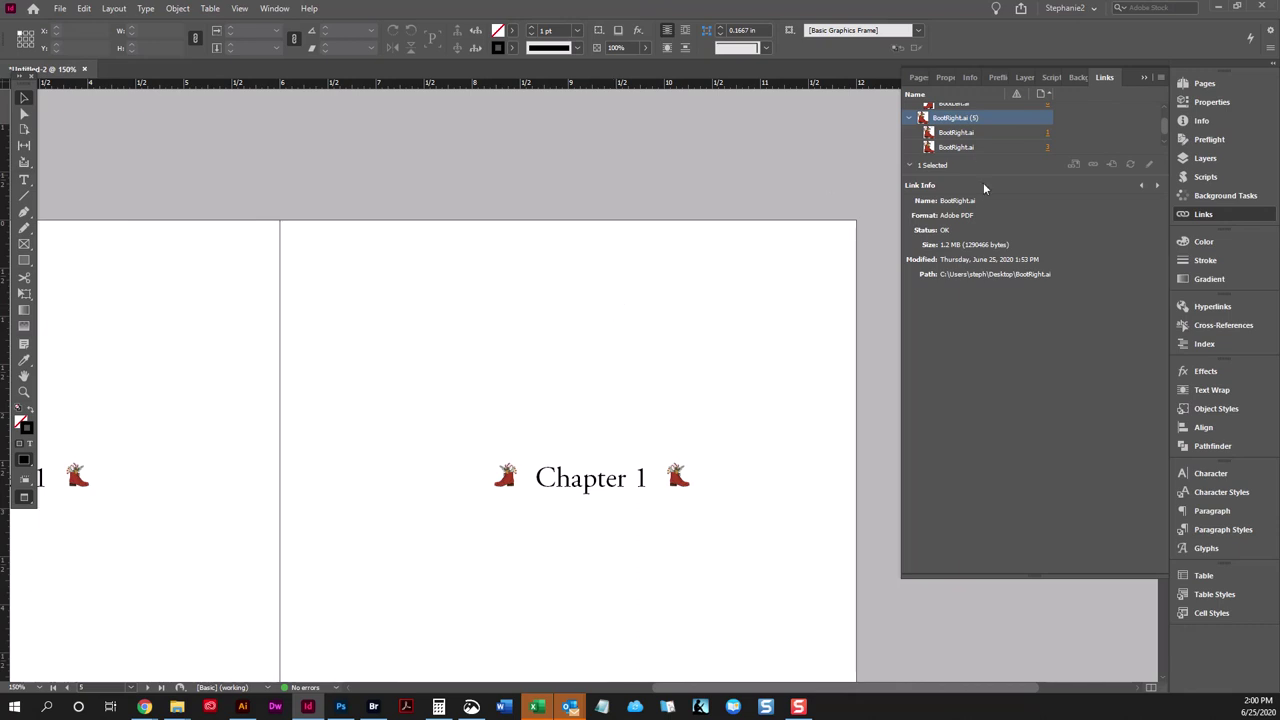
{"action": "scroll", "coordinate": [965, 135], "scroll_direction": "up", "scroll_amount": 1}
{"action": "left_click", "coordinate": [678, 478]}
{"action": "left_click", "coordinate": [1220, 409]}
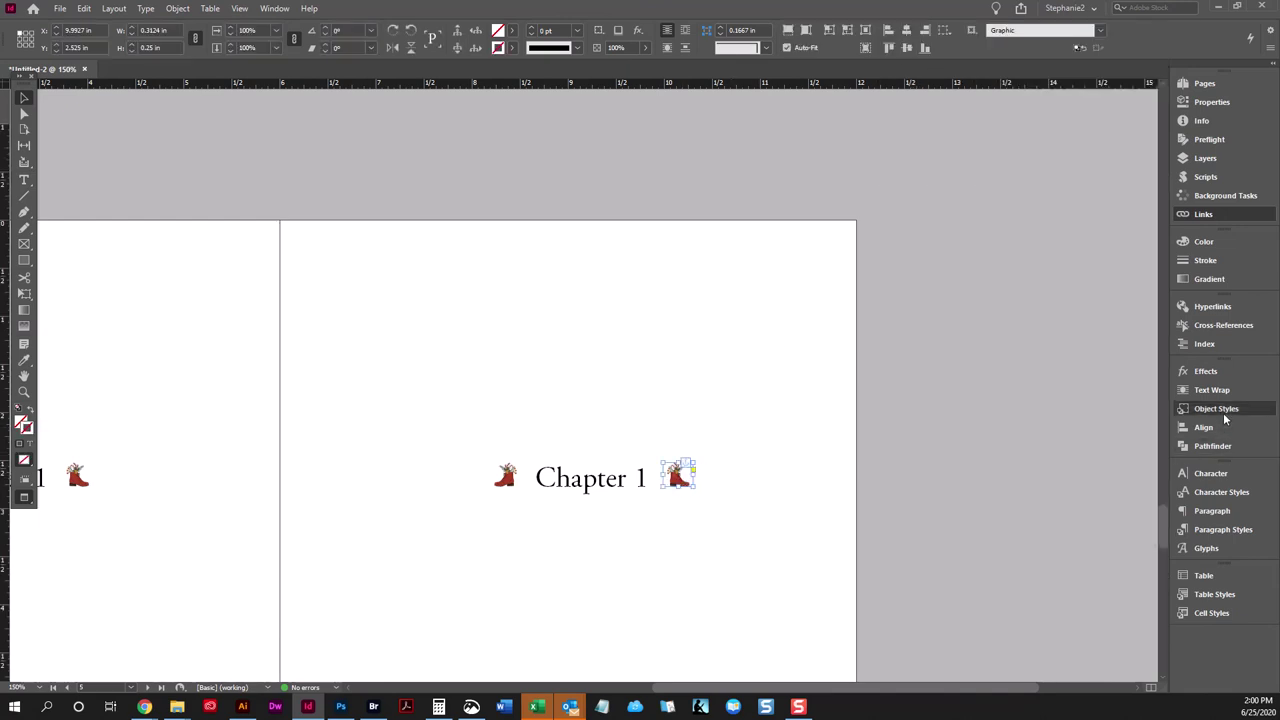
Review the Graphic object style's Frame Fitting Options and cancel without changing anything.
{"action": "right_click", "coordinate": [1019, 445]}
{"action": "left_click", "coordinate": [1040, 451]}
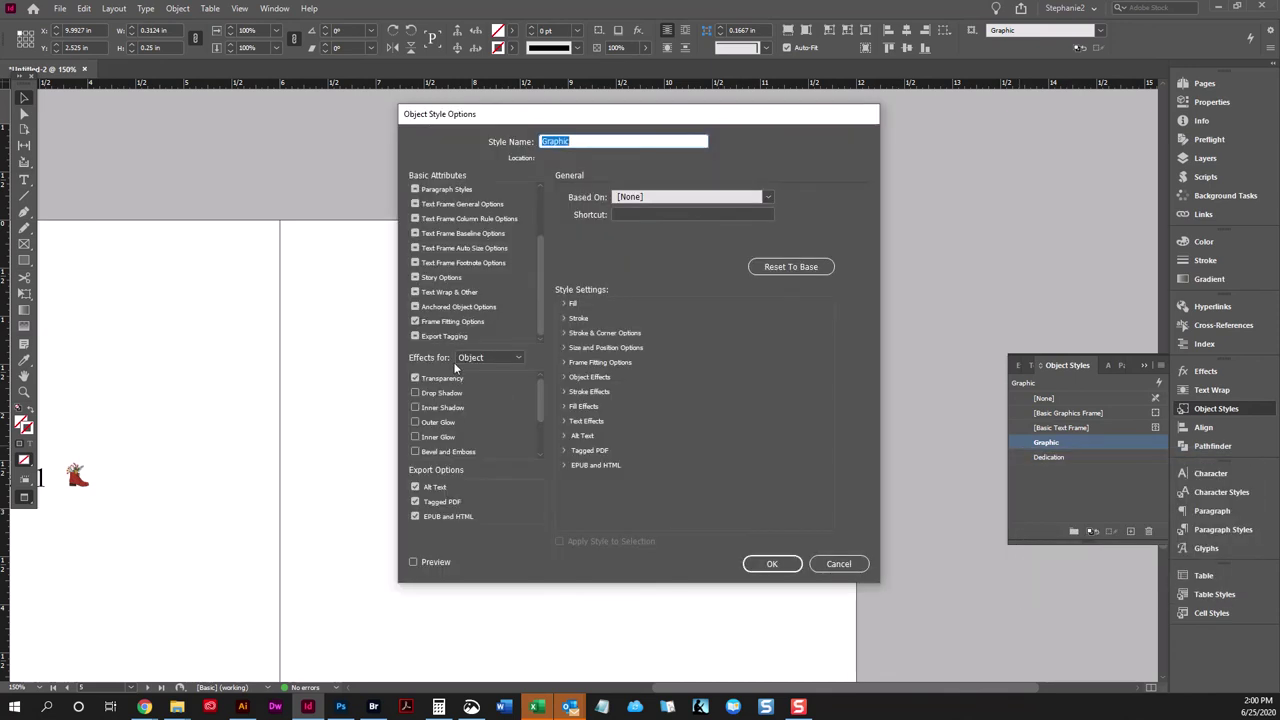
{"action": "left_click", "coordinate": [452, 321]}
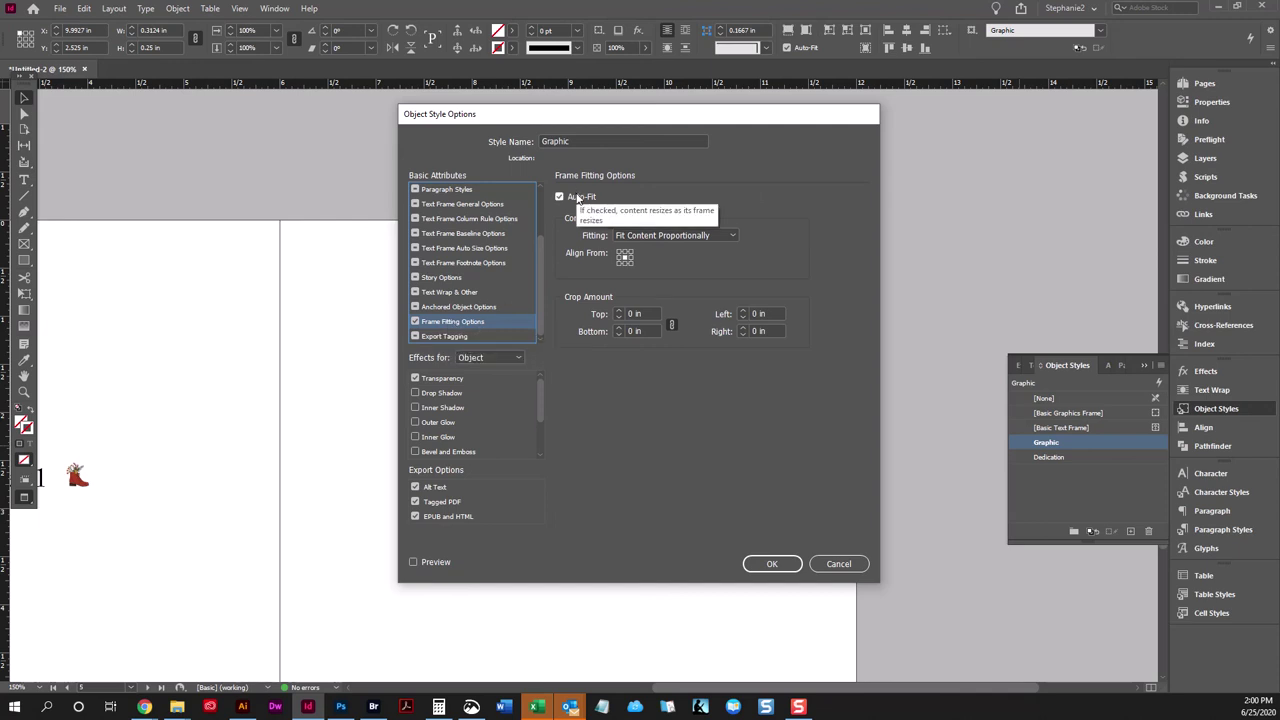
{"action": "left_click", "coordinate": [833, 563]}
Open the linked BootRight.ai in Illustrator for editing and select all its boot artwork.
{"action": "left_click", "coordinate": [860, 410]}
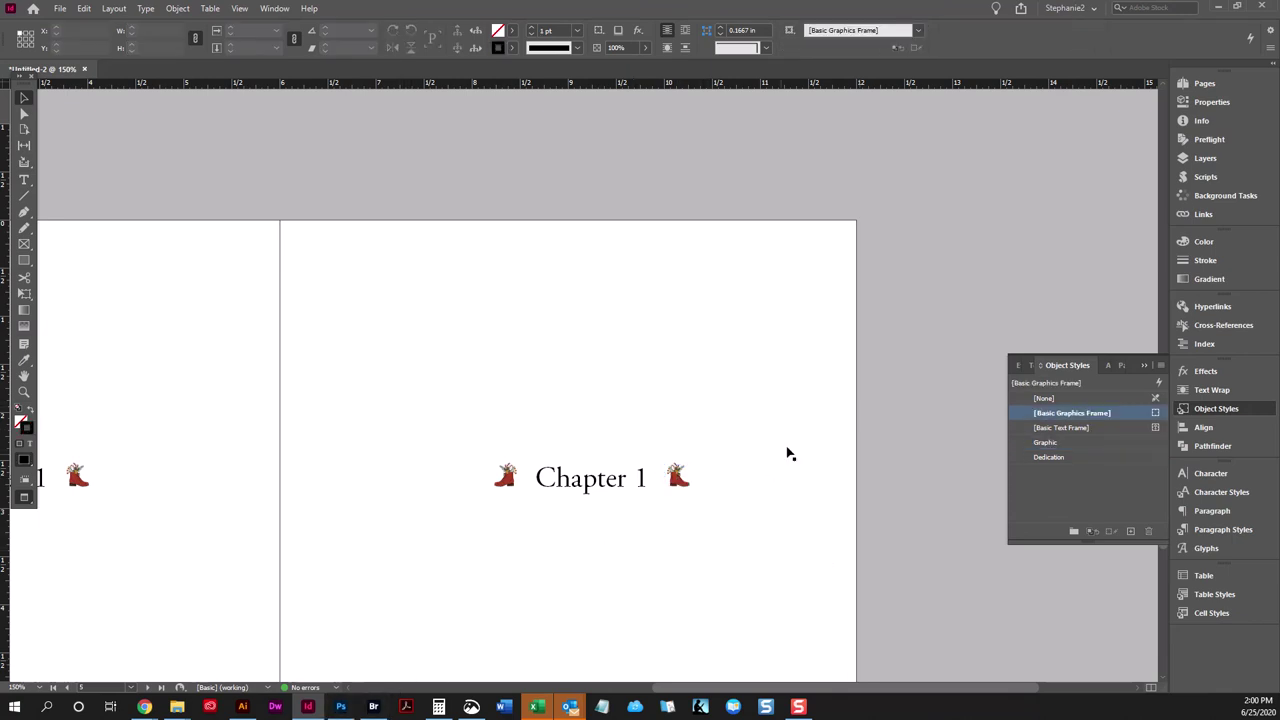
{"action": "left_click", "coordinate": [1206, 216]}
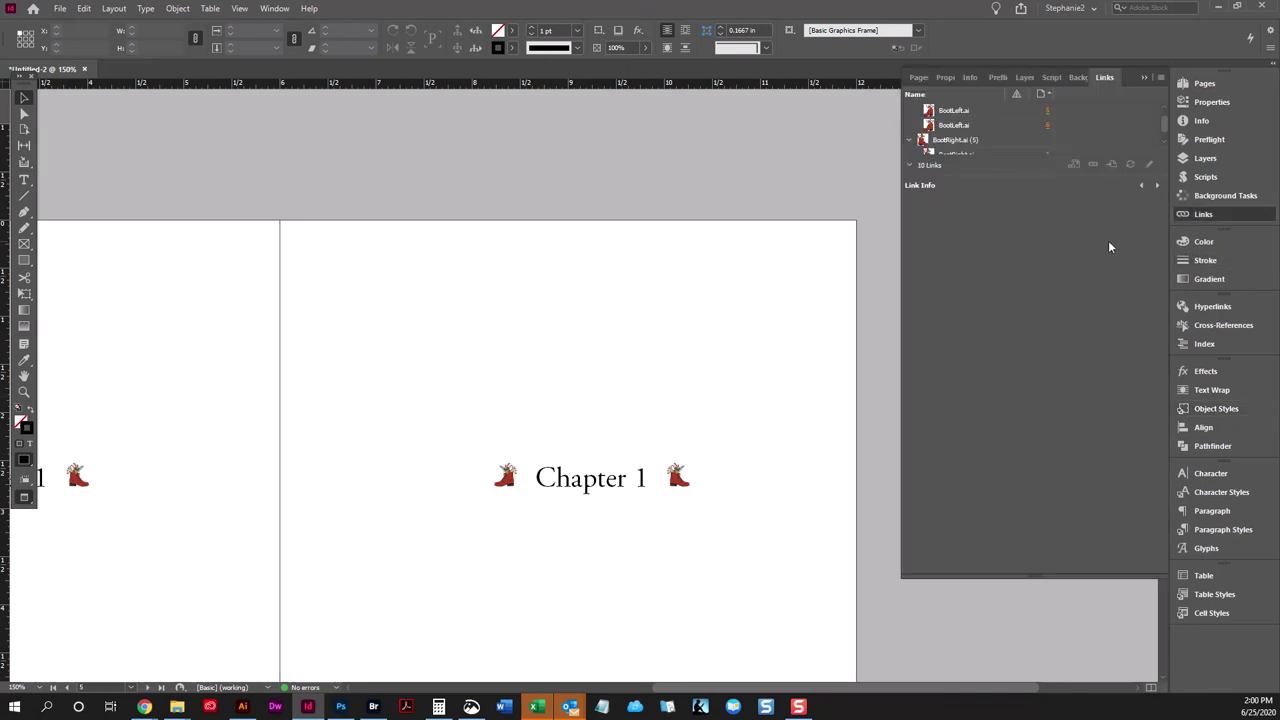
{"action": "key", "text": "alt+Tab"}
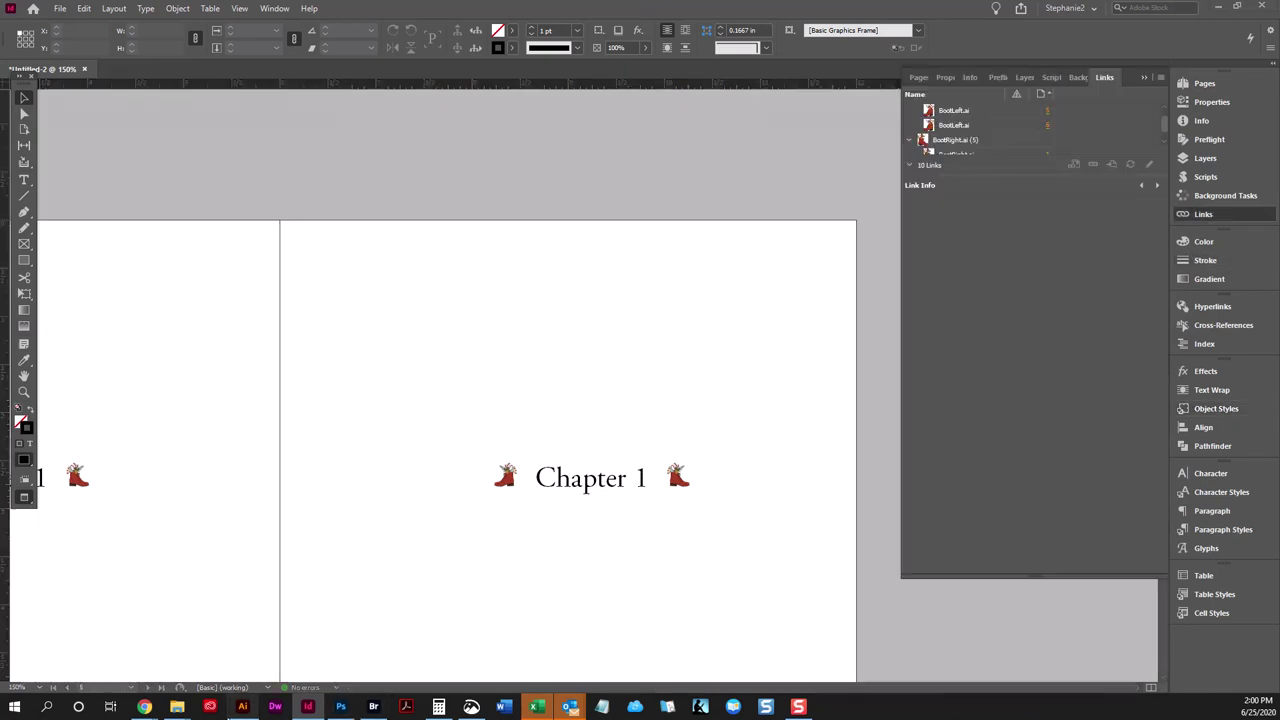
{"action": "left_click", "coordinate": [712, 308]}
{"action": "key", "text": "ctrl+a"}
Delete the boot artwork and start an empty text object on the artboard.
{"action": "key", "text": "Delete"}
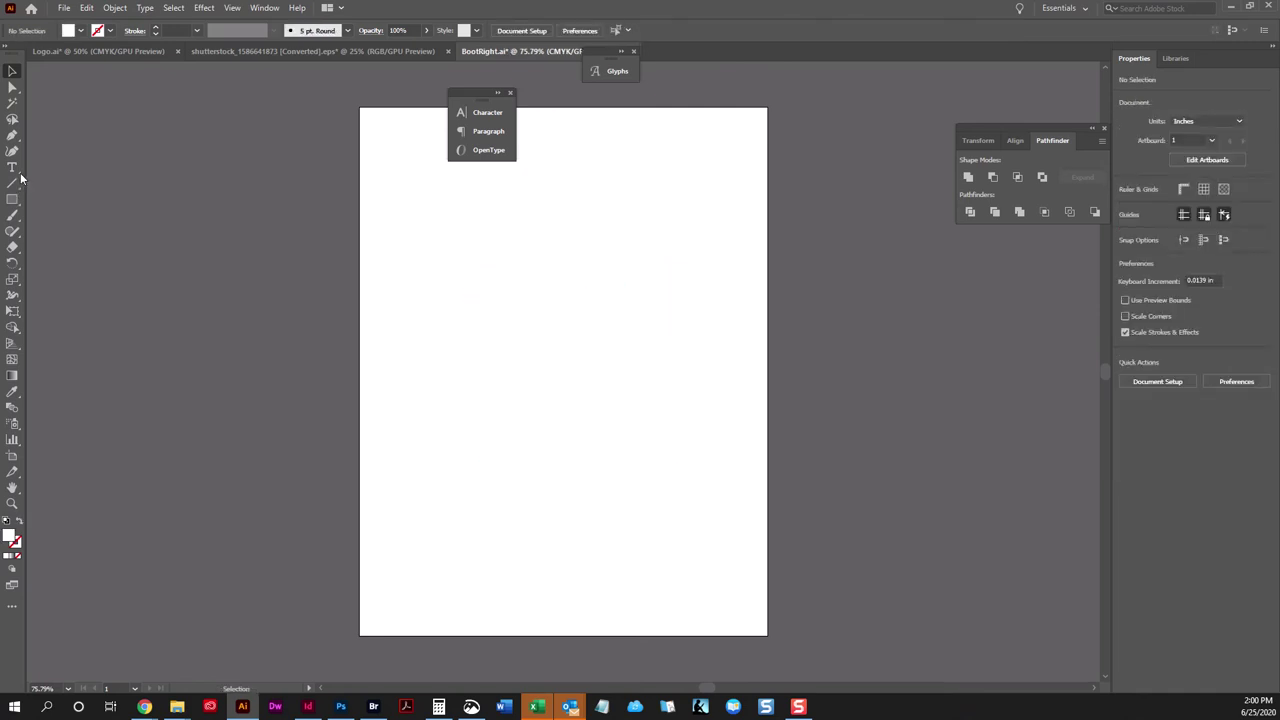
{"action": "left_click", "coordinate": [13, 168]}
{"action": "left_click", "coordinate": [463, 279]}
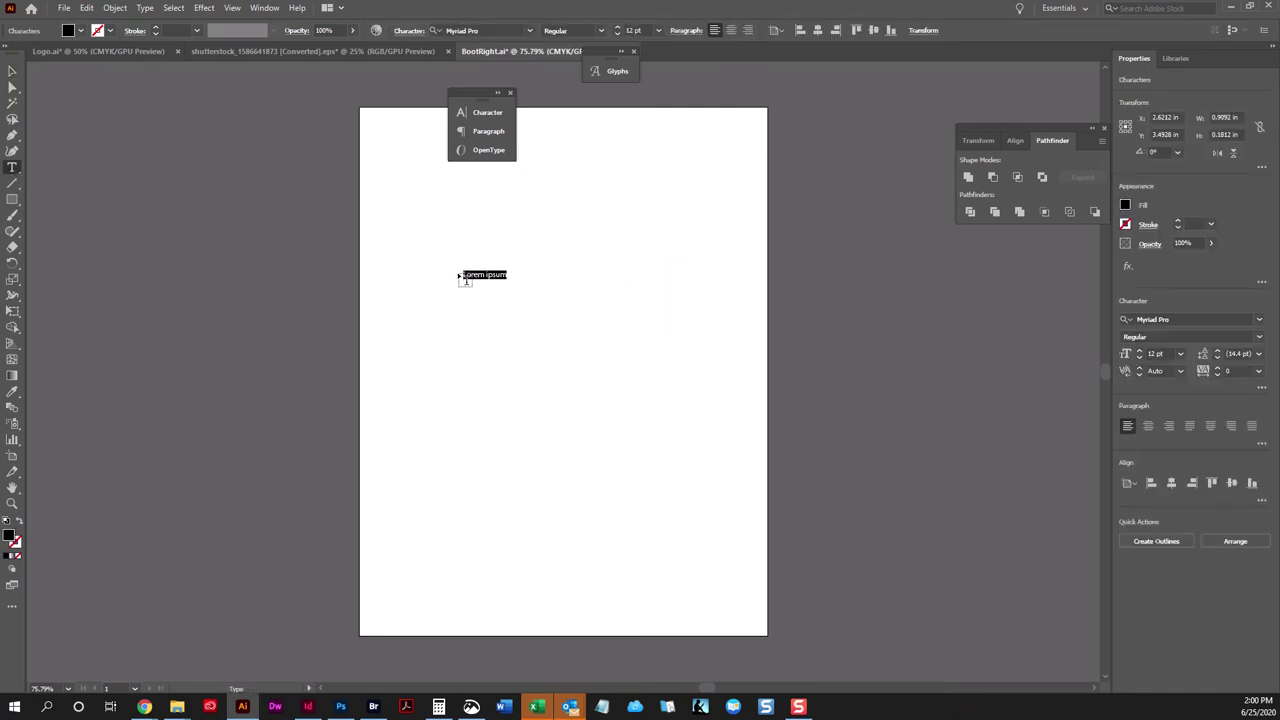
{"action": "key", "text": "BackSpace"}
Insert the double-swirl glyph from Adobe Wood Type Ornaments Std using the Glyphs panel.
{"action": "left_click", "coordinate": [265, 8]}
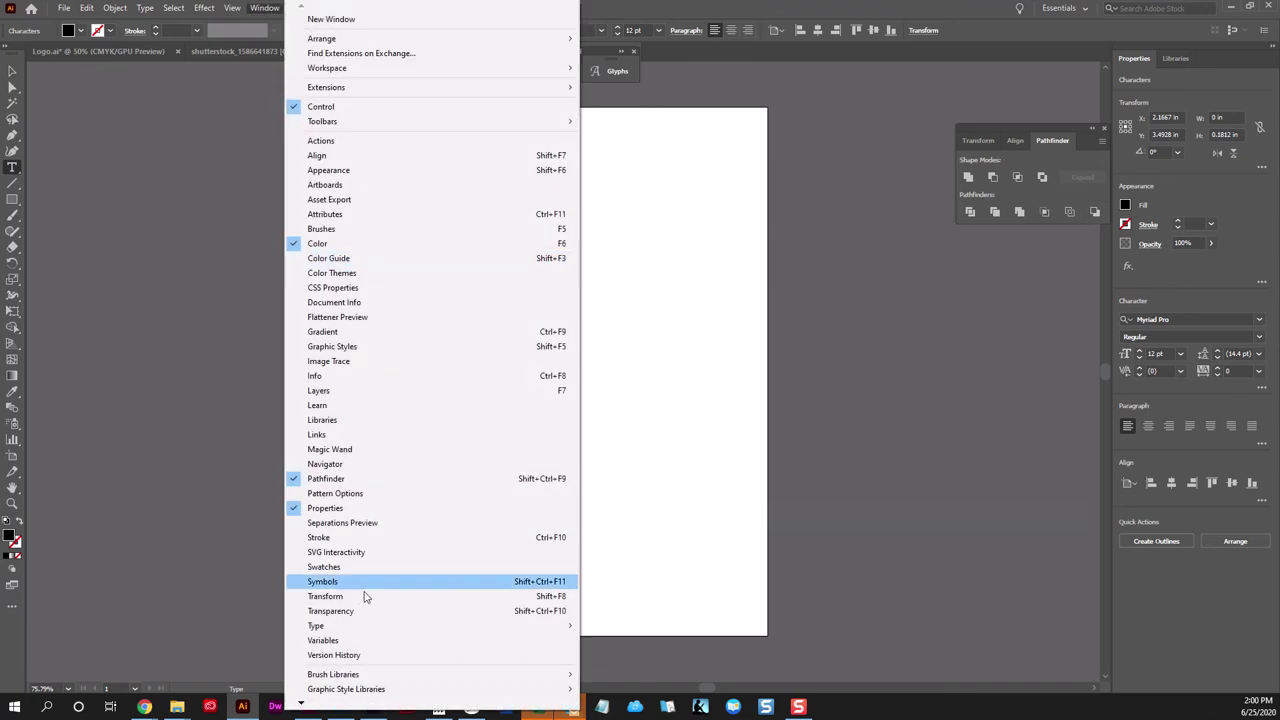
{"action": "mouse_move", "coordinate": [360, 626]}
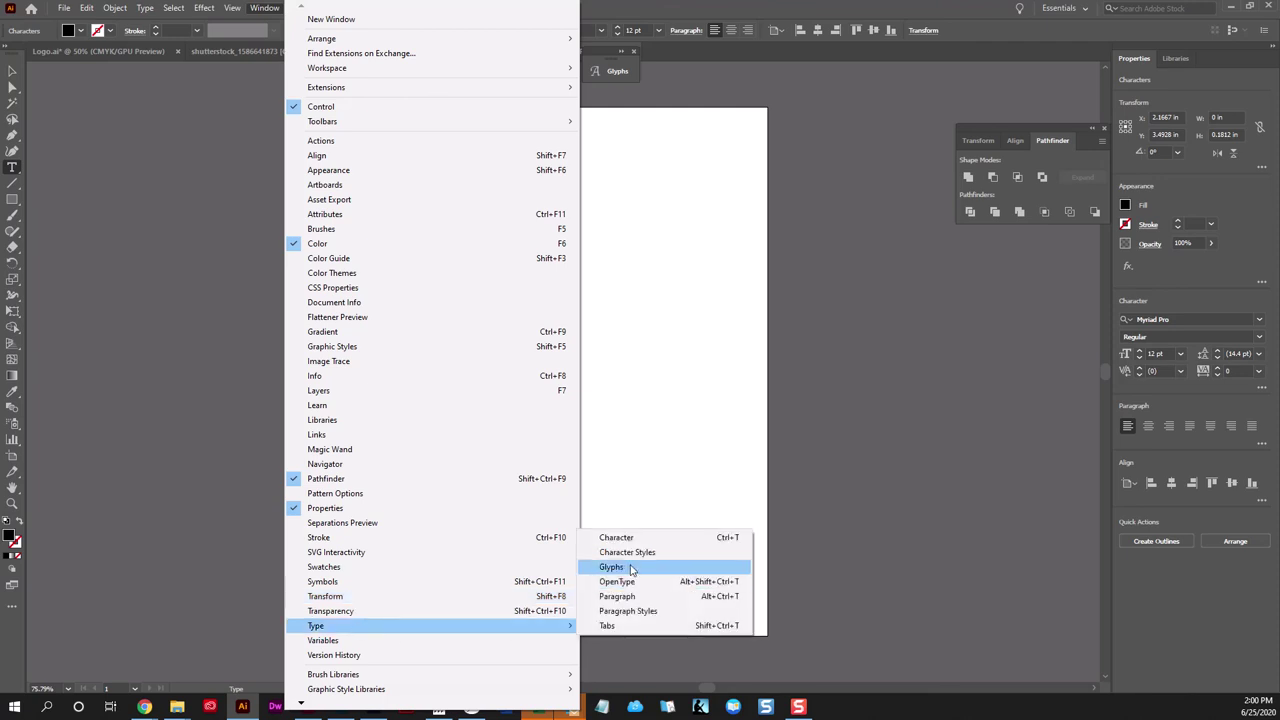
{"action": "left_click", "coordinate": [636, 546]}
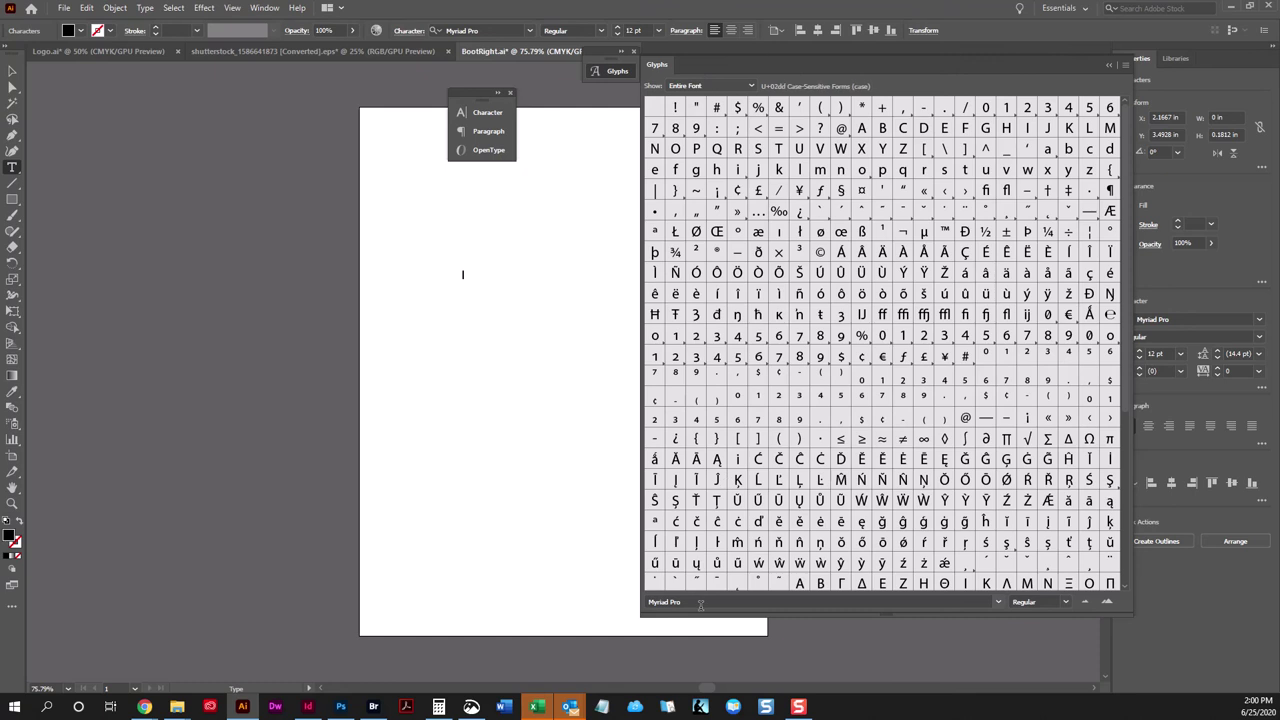
{"action": "left_click", "coordinate": [660, 601]}
{"action": "type", "text": "adobe wo"}
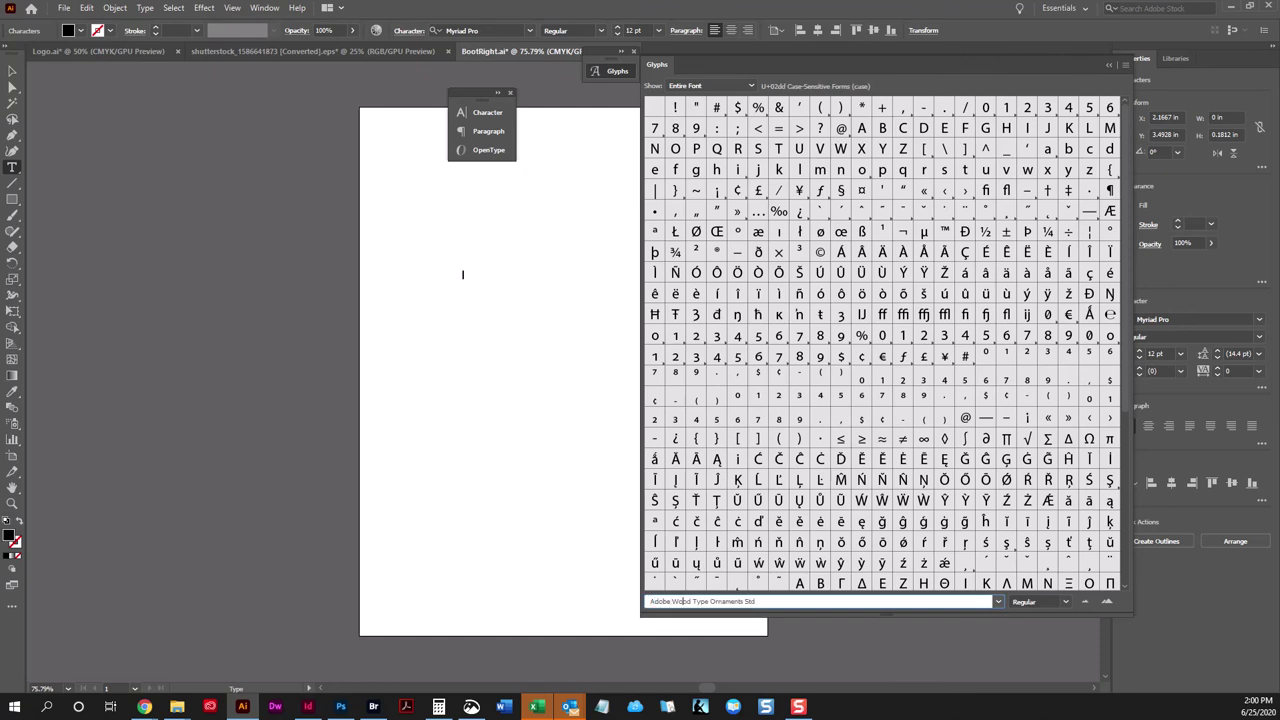
{"action": "key", "text": "Tab"}
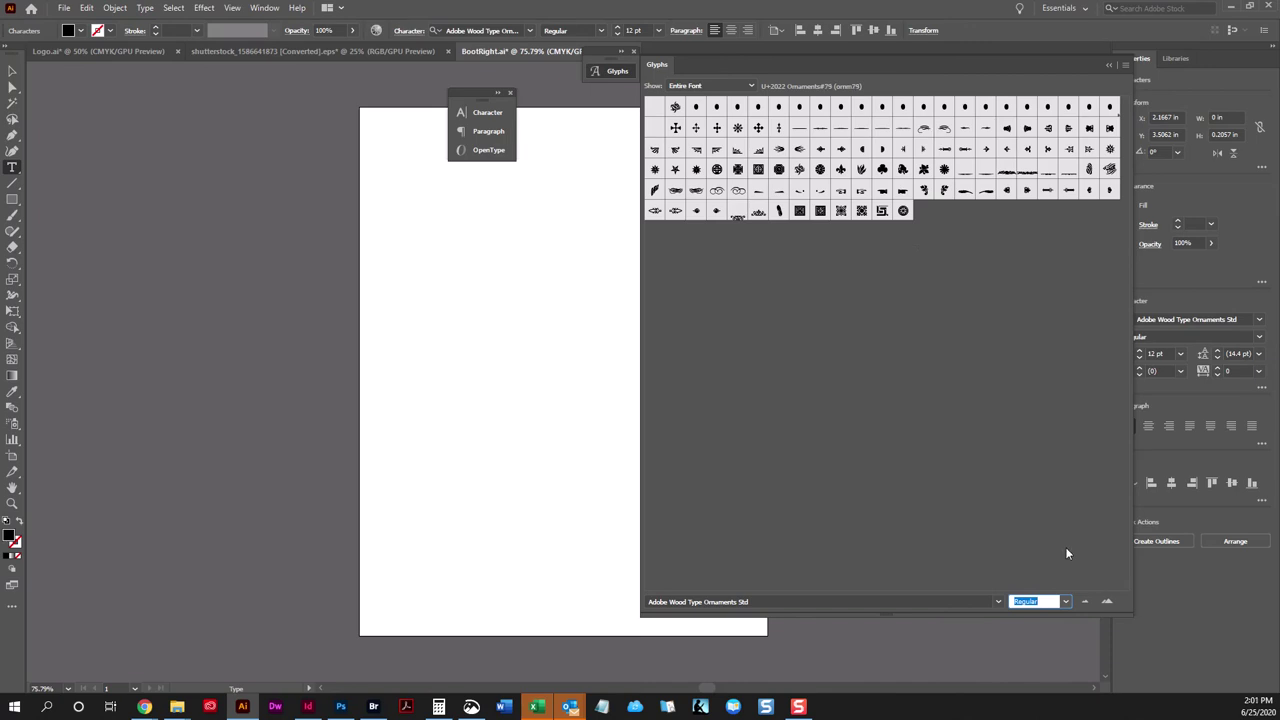
{"action": "left_click", "coordinate": [1107, 601]}
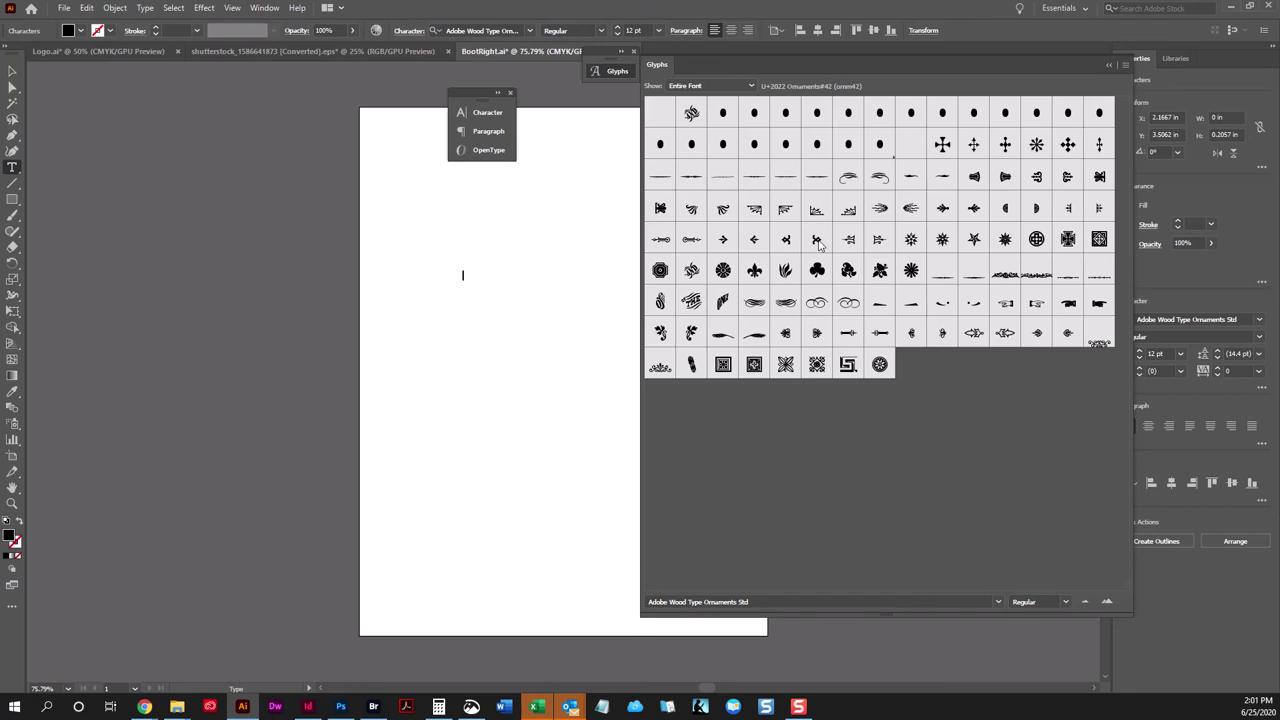
{"action": "left_click", "coordinate": [817, 303]}
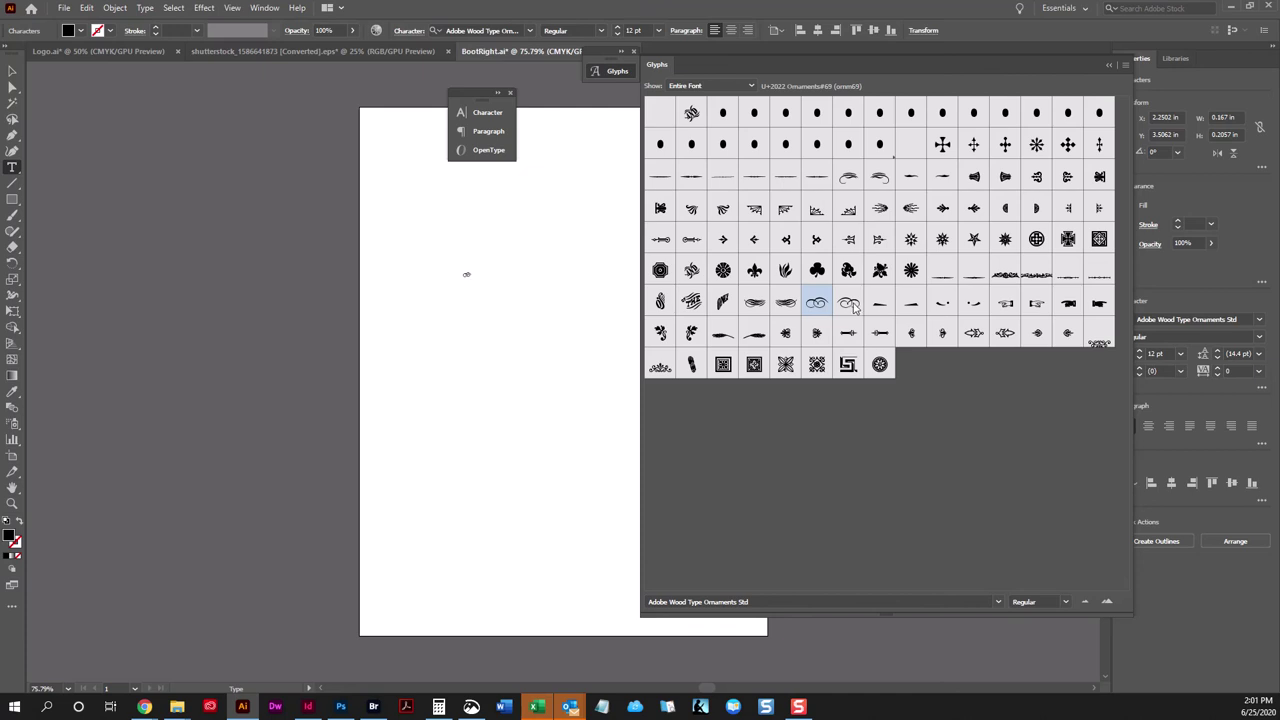
Scale the swirl glyph up to about 64 pt.
{"action": "left_click", "coordinate": [12, 71]}
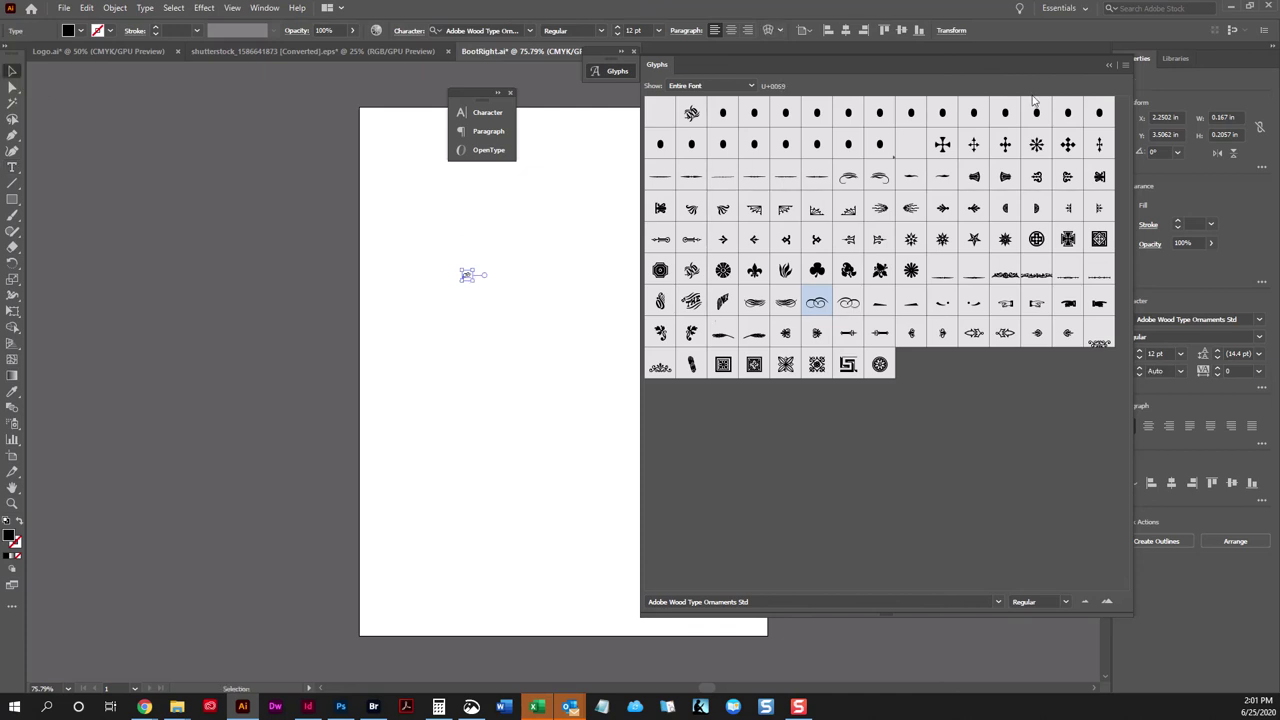
{"action": "left_click", "coordinate": [1106, 66]}
{"action": "left_click_drag", "start_coordinate": [474, 280], "coordinate": [520, 330]}
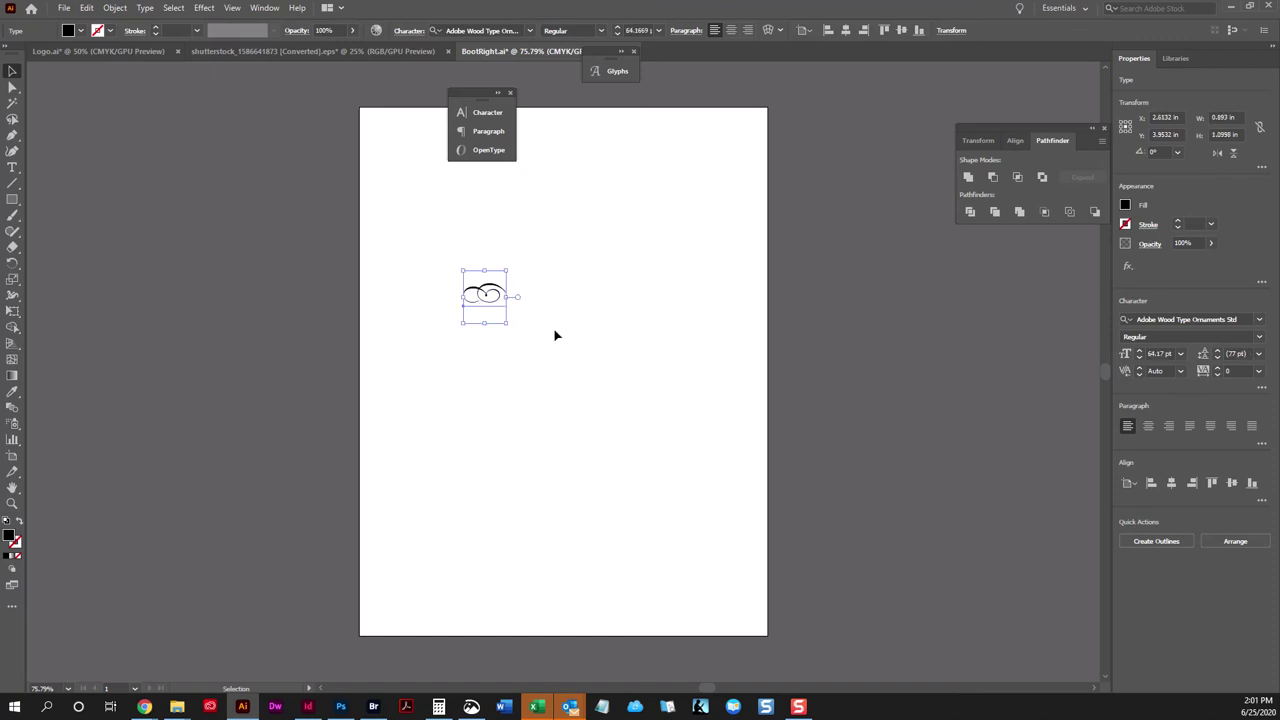
{"action": "left_click", "coordinate": [555, 335]}
{"action": "left_click", "coordinate": [487, 295]}
Convert the swirl glyph to outlines and save it as a new Glyph file.
{"action": "right_click", "coordinate": [486, 296]}
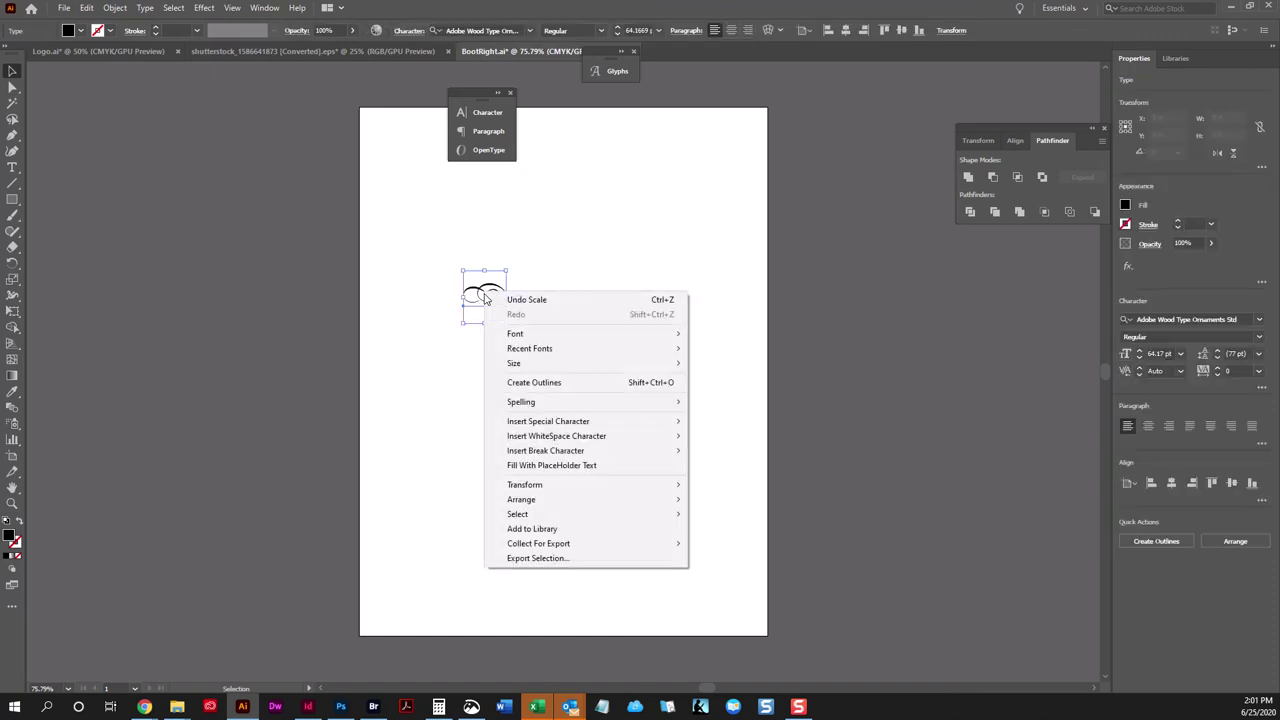
{"action": "left_click", "coordinate": [522, 385]}
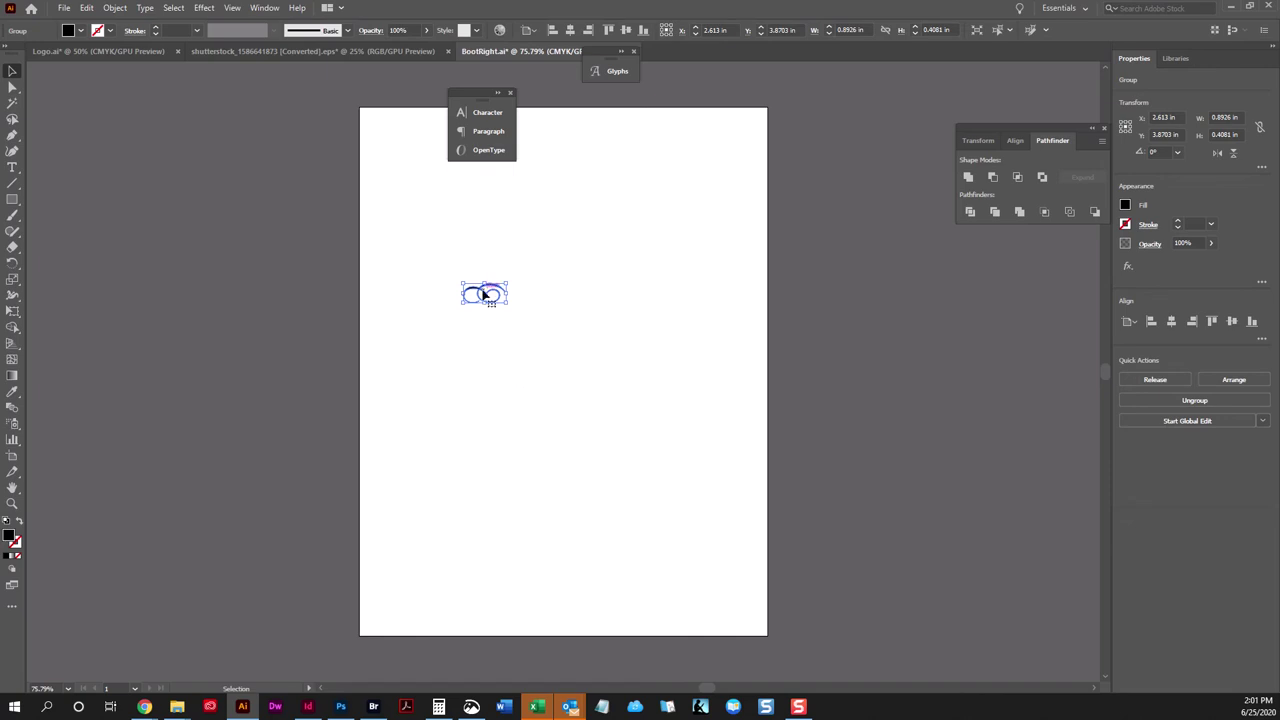
{"action": "left_click", "coordinate": [64, 8]}
{"action": "left_click", "coordinate": [97, 131]}
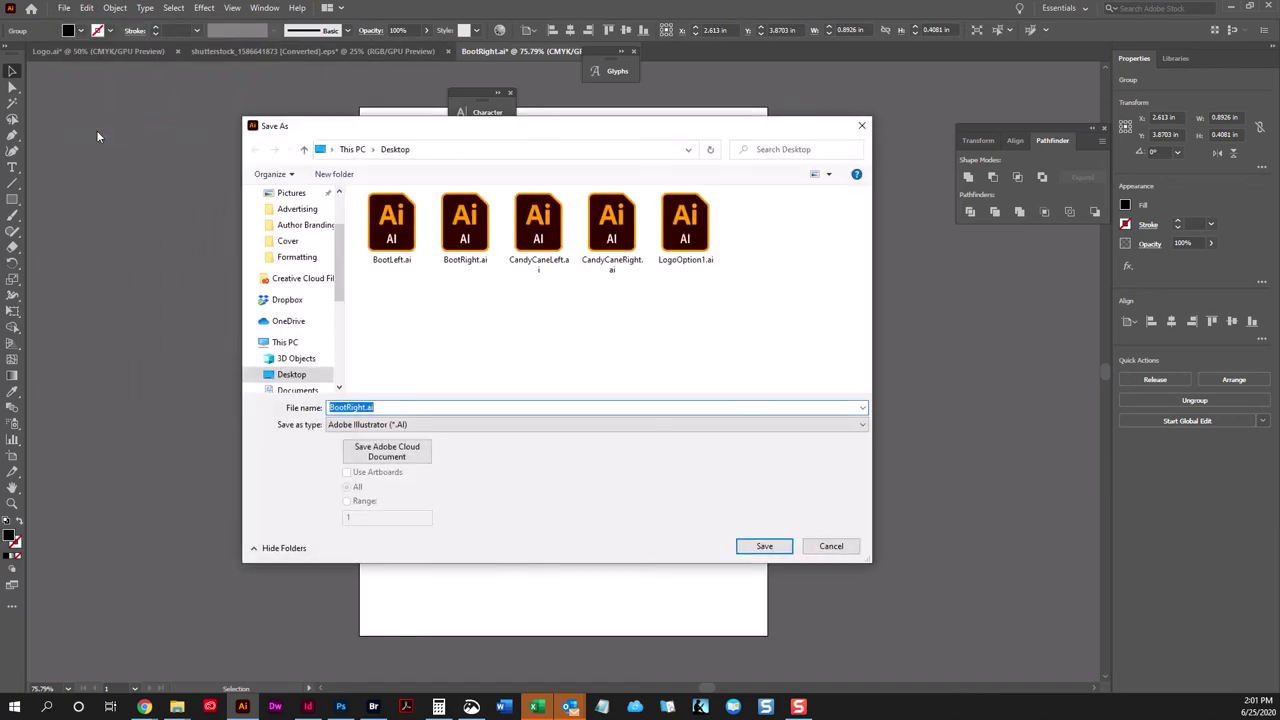
{"action": "type", "text": "GlyphLeft"}
{"action": "key", "text": "Return"}
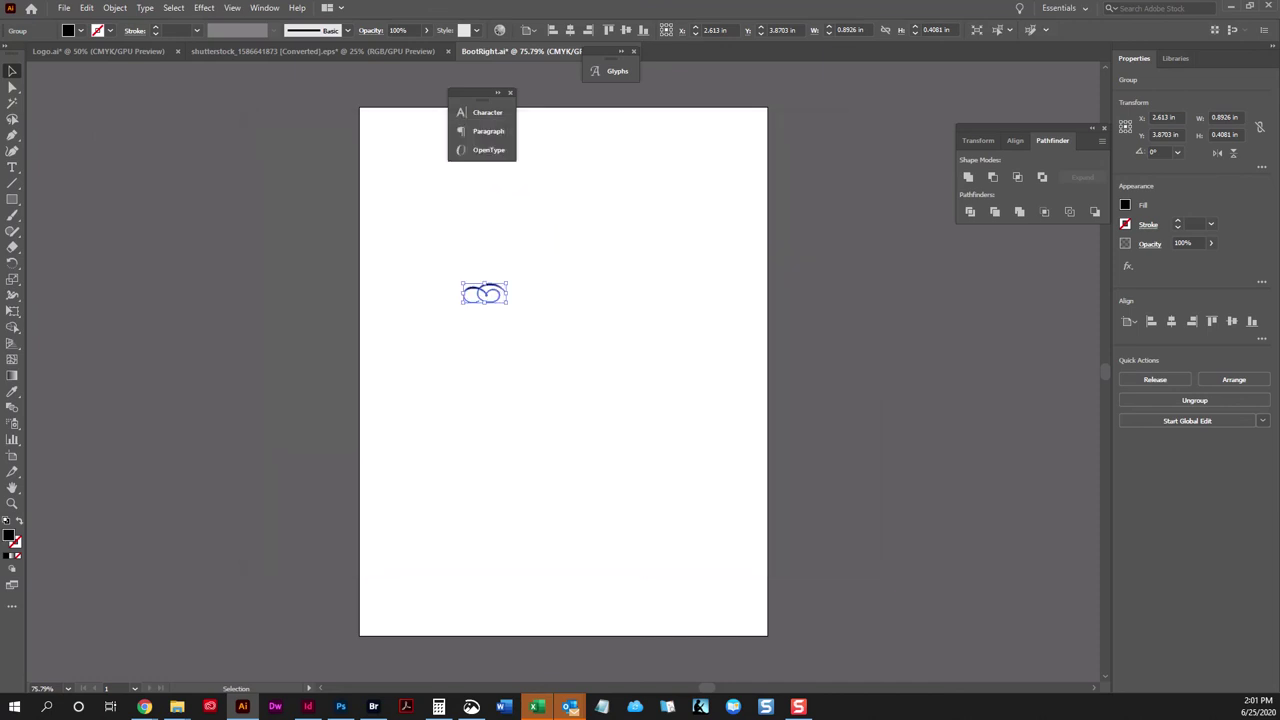
{"action": "left_click", "coordinate": [697, 539]}
Reflect the swirl group across the vertical axis.
{"action": "right_click", "coordinate": [483, 293]}
{"action": "mouse_move", "coordinate": [540, 443]}
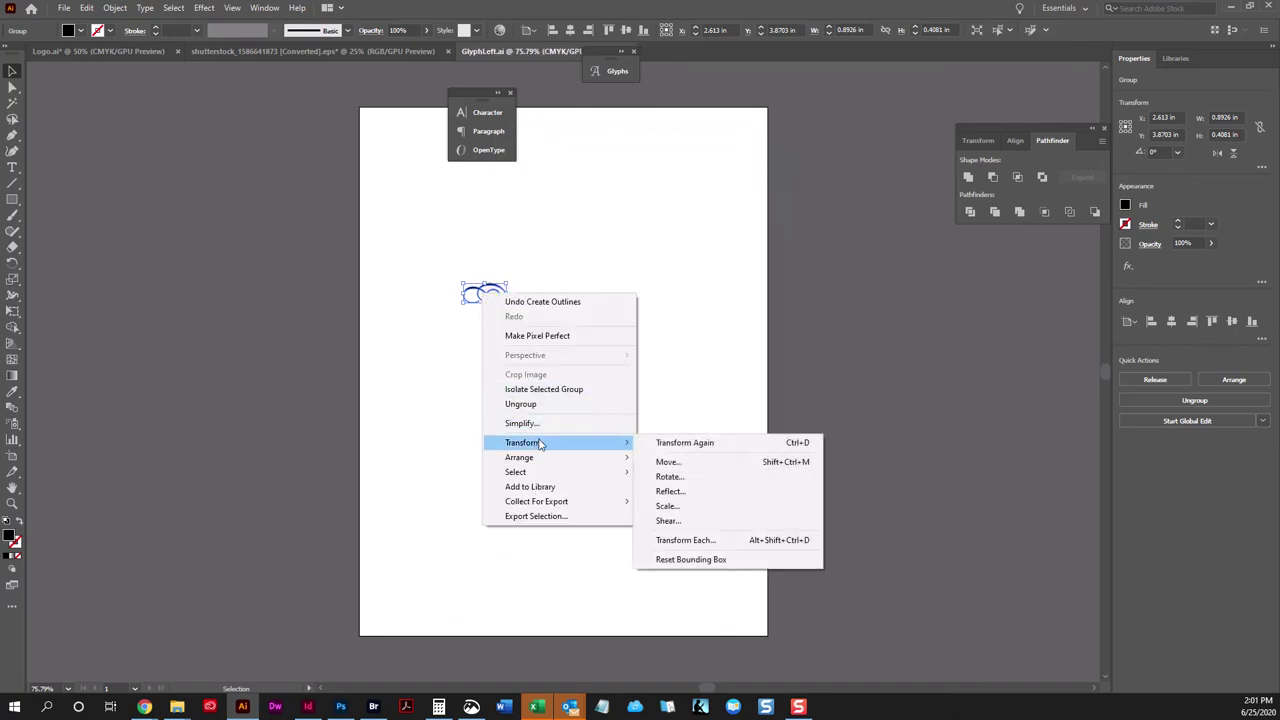
{"action": "left_click", "coordinate": [700, 491]}
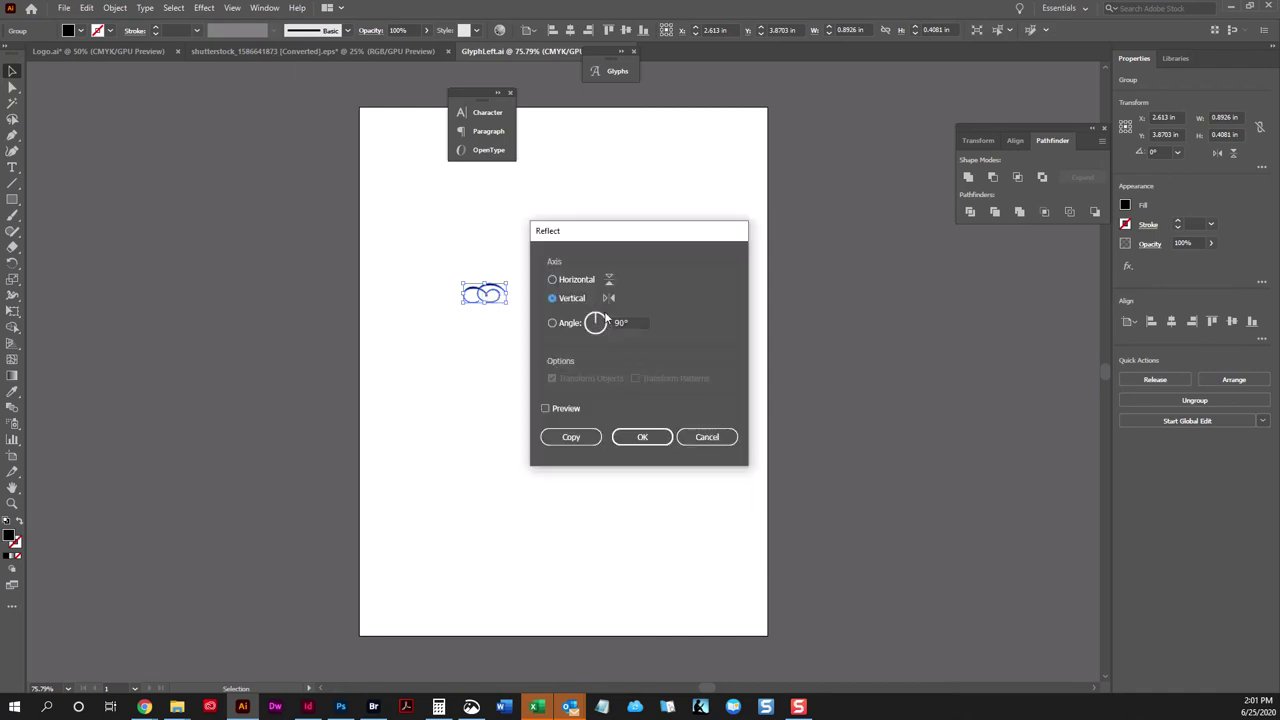
{"action": "left_click", "coordinate": [642, 437]}
Save the flipped swirl as GlyphRight.ai and return to InDesign.
{"action": "left_click", "coordinate": [68, 10]}
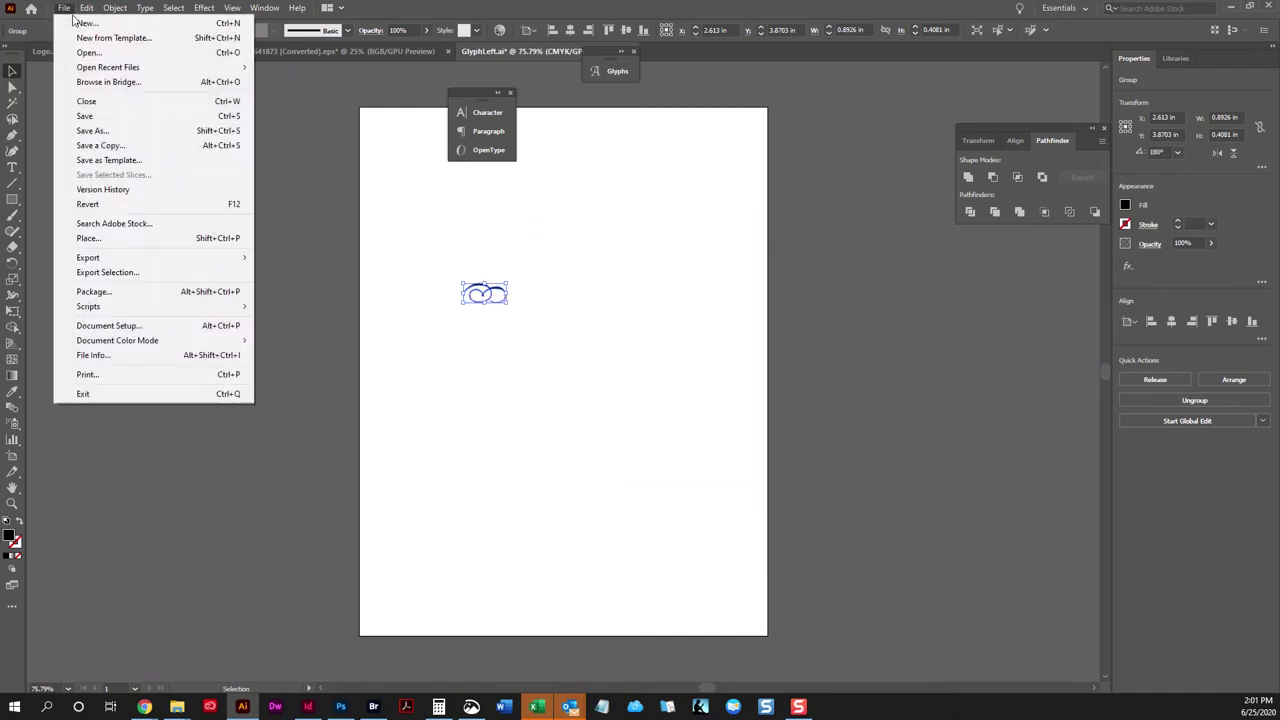
{"action": "left_click", "coordinate": [104, 131]}
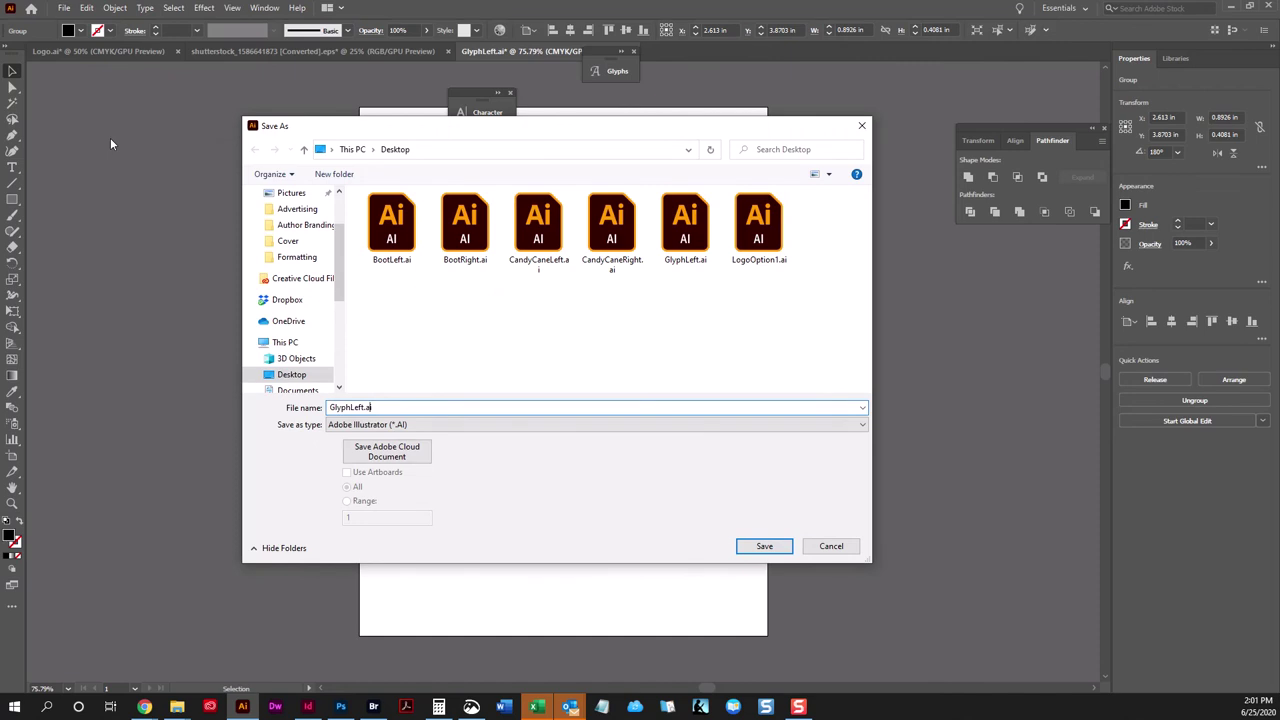
{"action": "type", "text": "Right"}
{"action": "key", "text": "Return"}
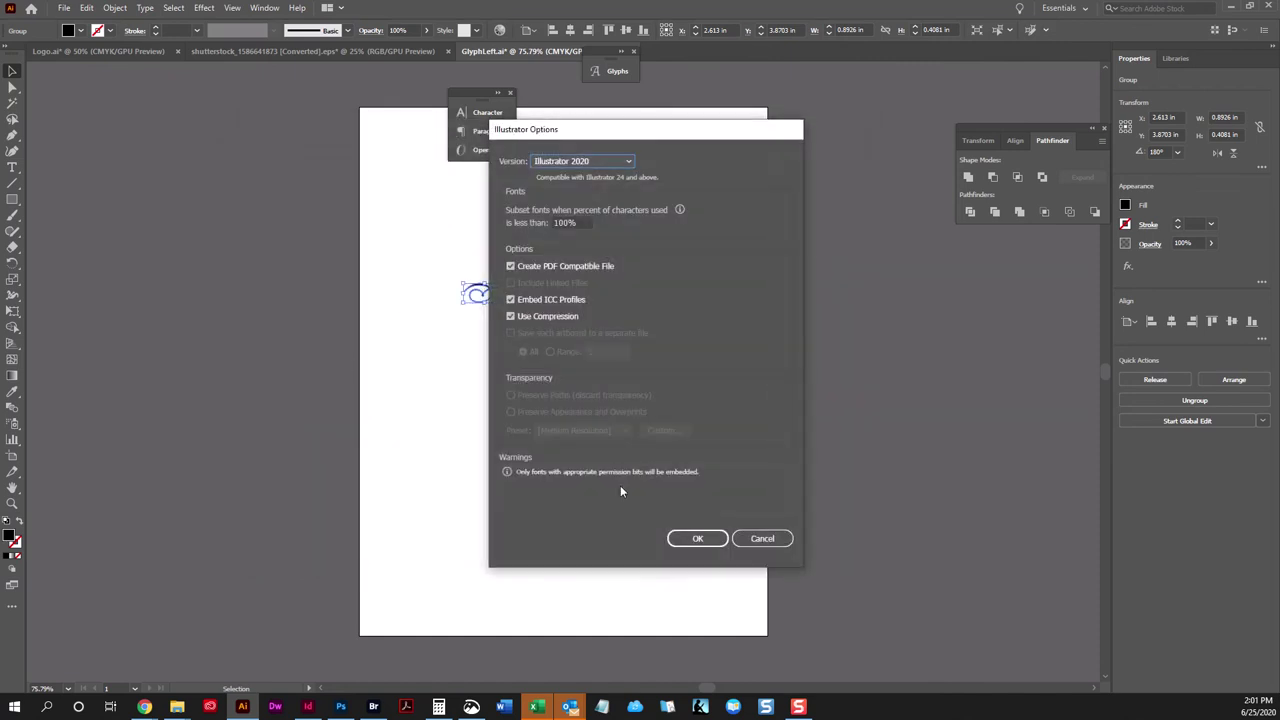
{"action": "left_click", "coordinate": [697, 538]}
{"action": "left_click", "coordinate": [308, 706]}
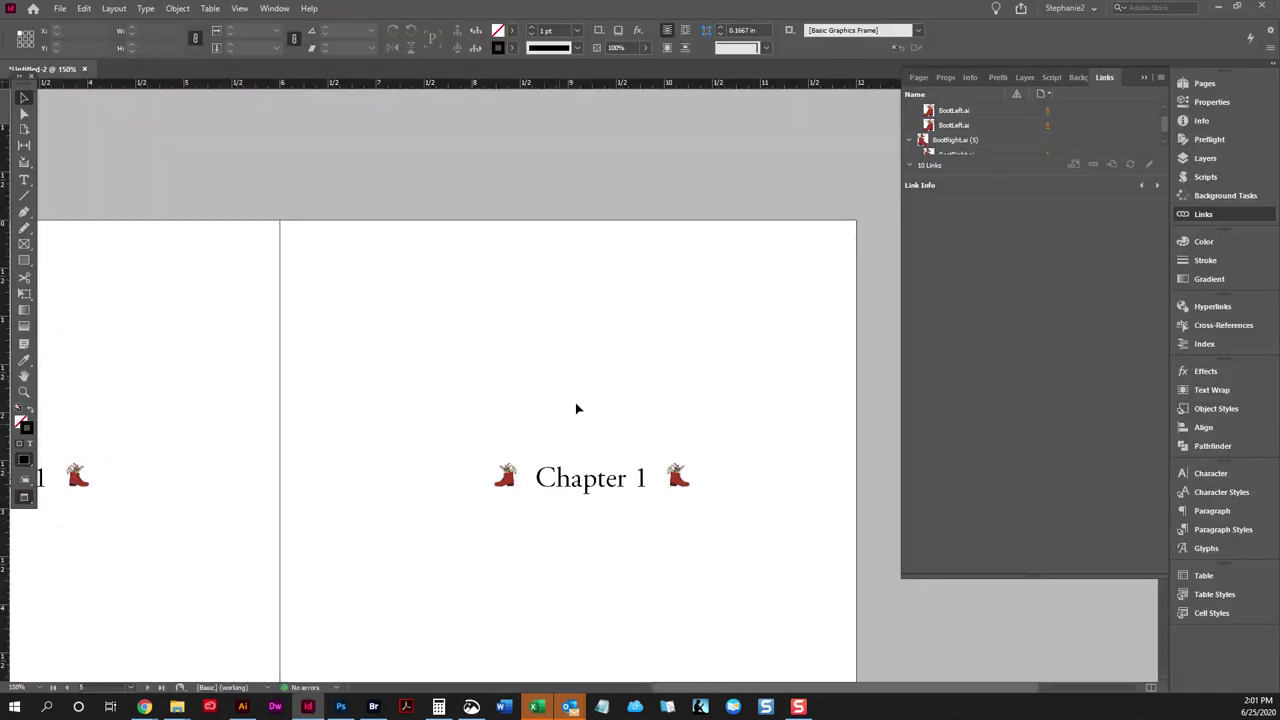
Relink the BootLeft.ai graphics to GlyphLeft.ai.
{"action": "scroll", "coordinate": [943, 125], "scroll_direction": "up", "scroll_amount": 2}
{"action": "left_click", "coordinate": [943, 111]}
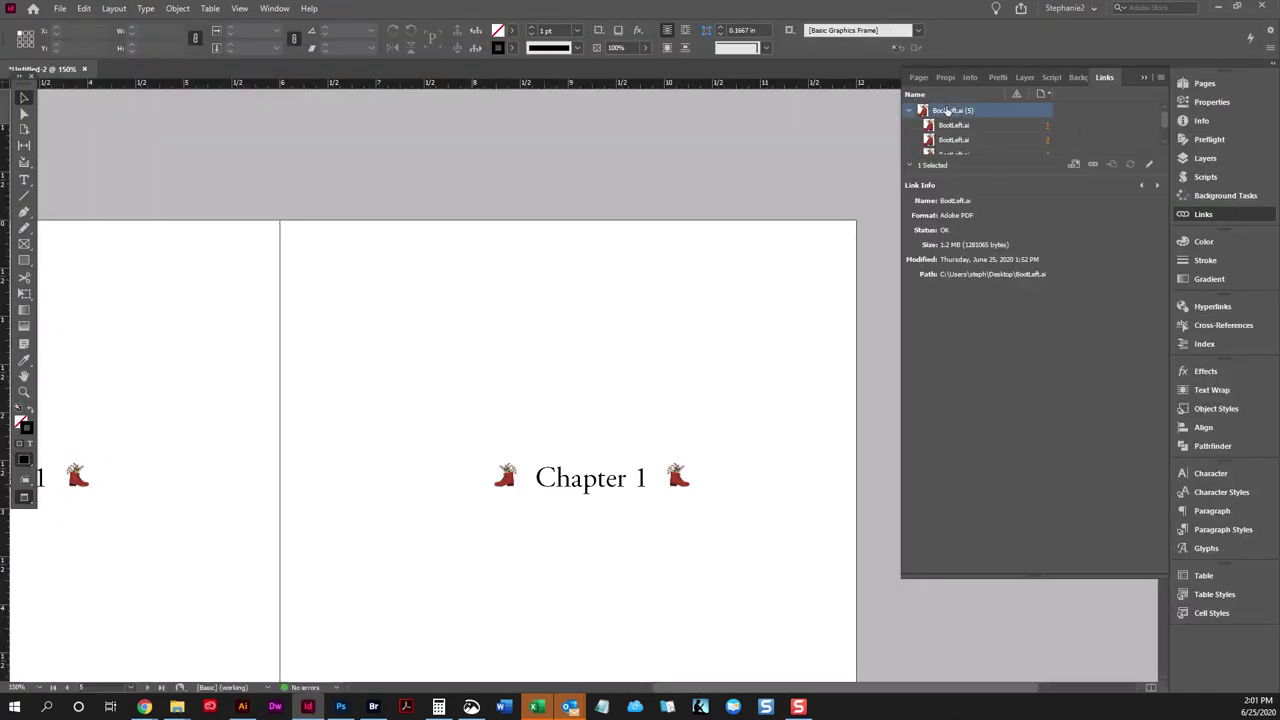
{"action": "left_click", "coordinate": [910, 110]}
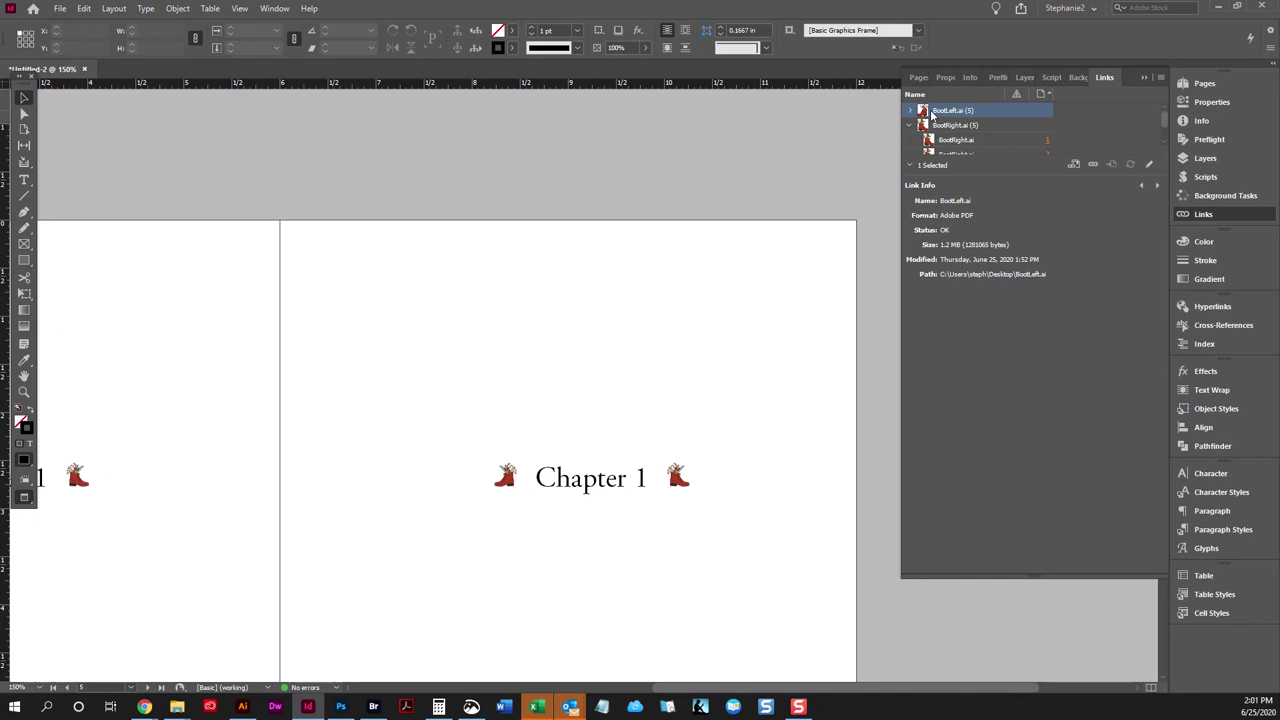
{"action": "left_click", "coordinate": [910, 125]}
{"action": "left_click", "coordinate": [1093, 165]}
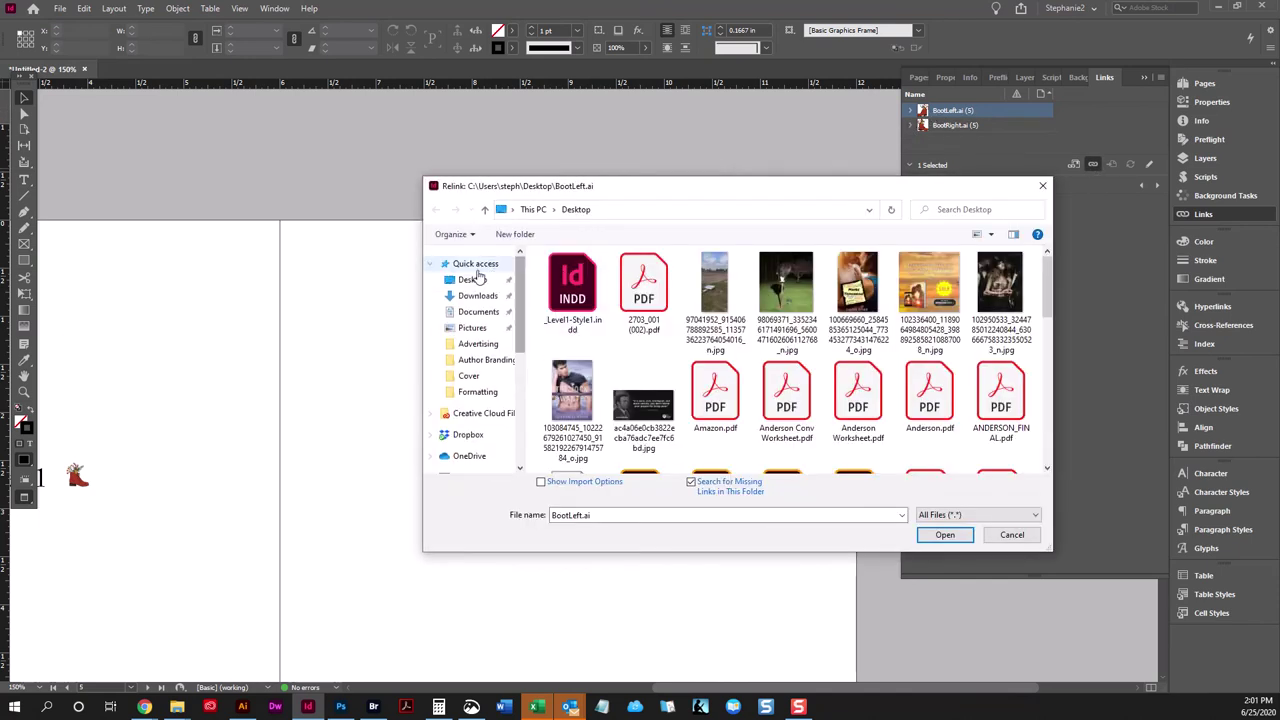
{"action": "left_click", "coordinate": [476, 265]}
{"action": "double_click", "coordinate": [620, 456]}
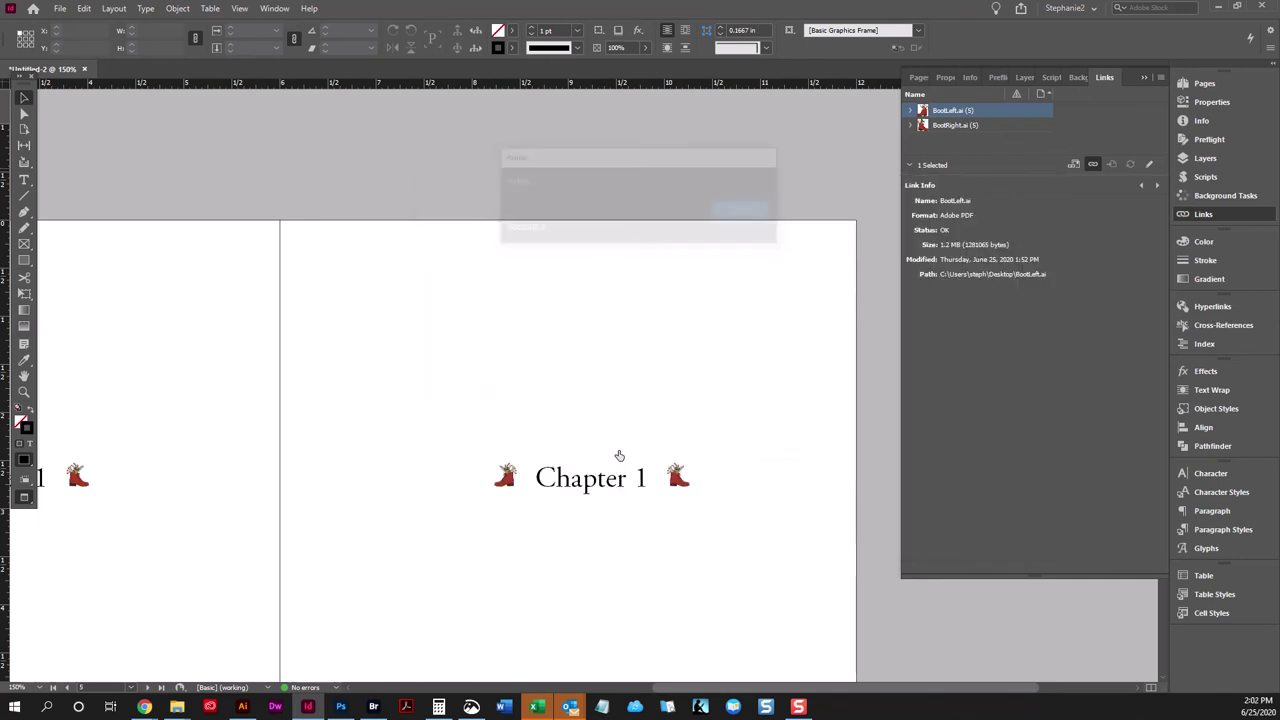
Relink the BootRight.ai graphics to GlyphRight.ai.
{"action": "left_click", "coordinate": [958, 126]}
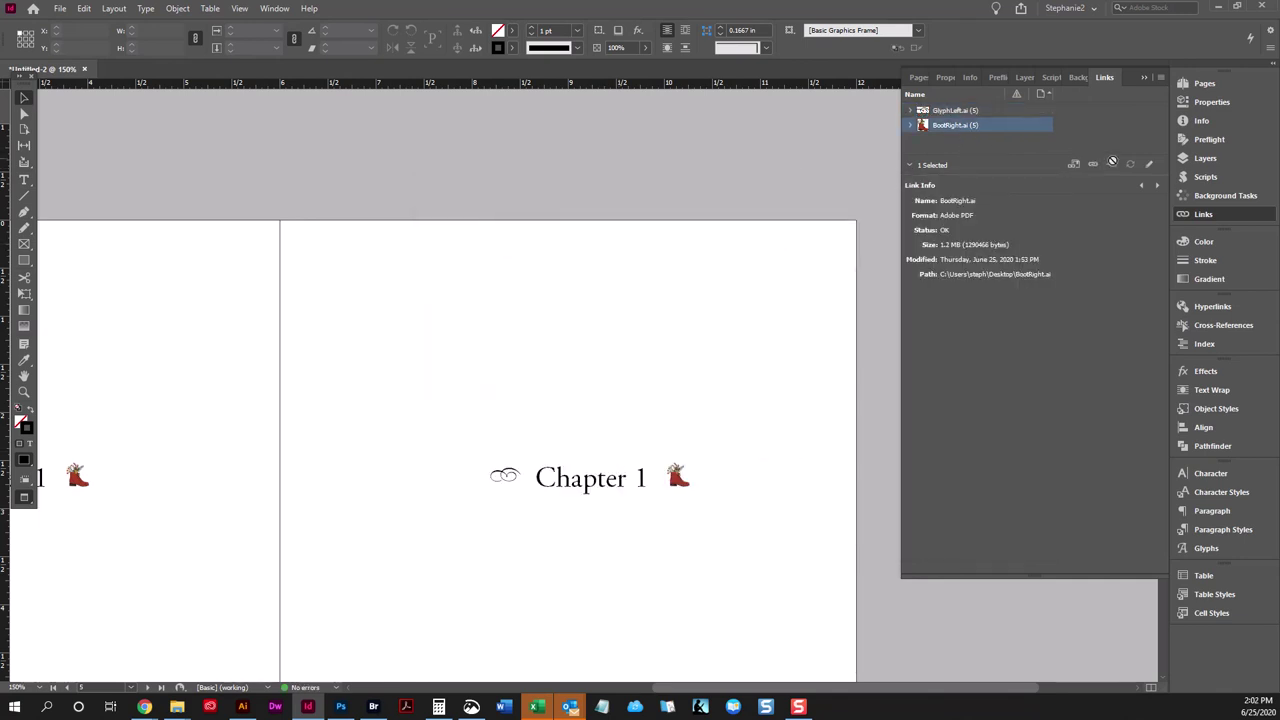
{"action": "left_click", "coordinate": [1093, 165]}
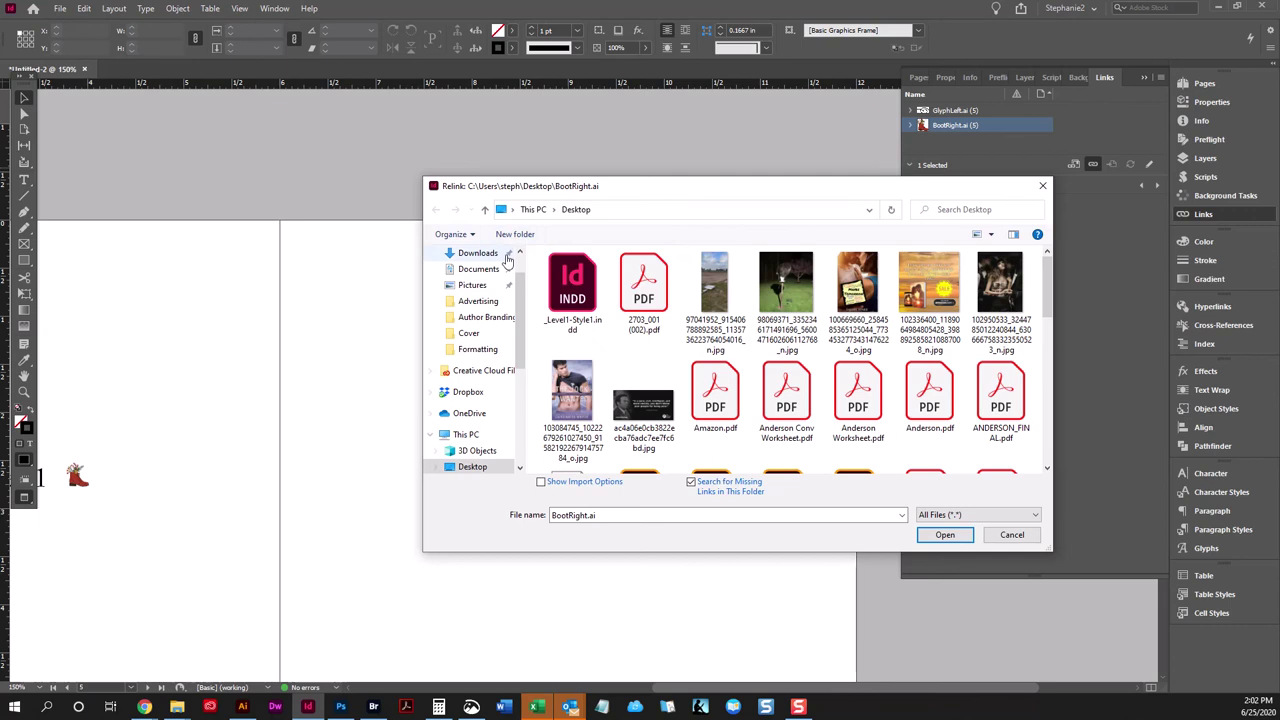
{"action": "scroll", "coordinate": [480, 300], "scroll_direction": "up", "scroll_amount": 2}
{"action": "left_click", "coordinate": [475, 263]}
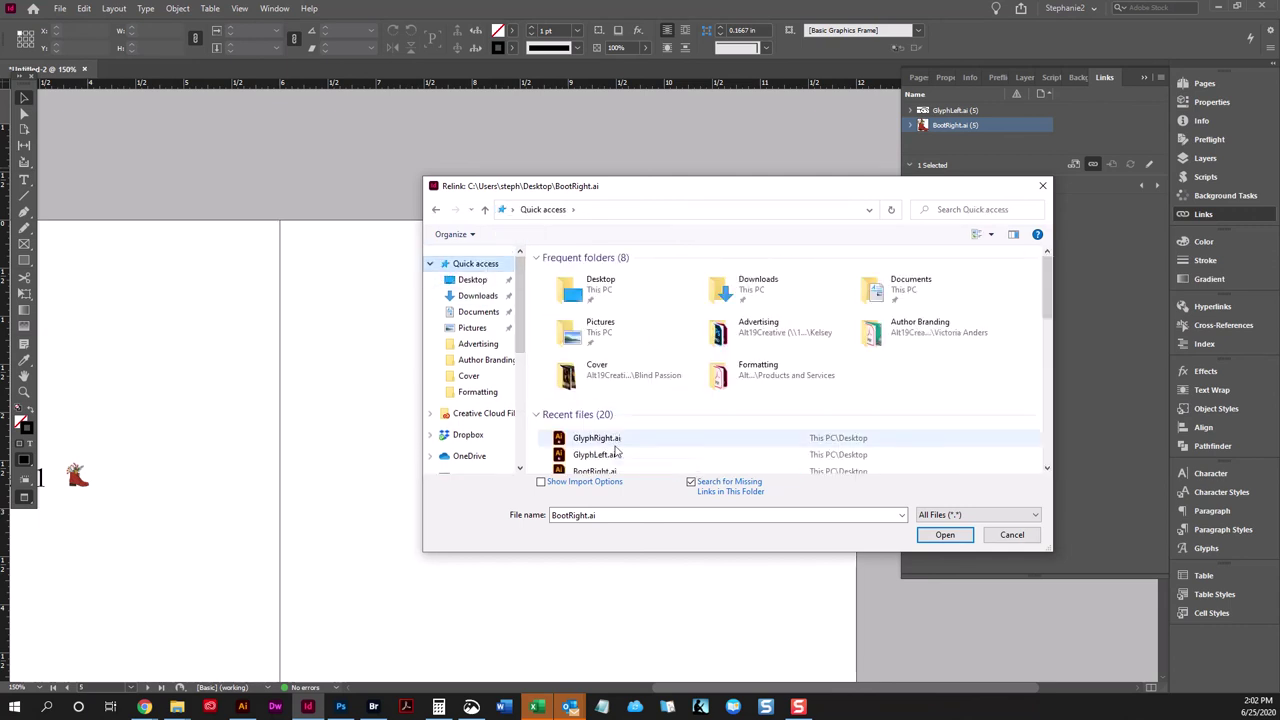
{"action": "double_click", "coordinate": [619, 440]}
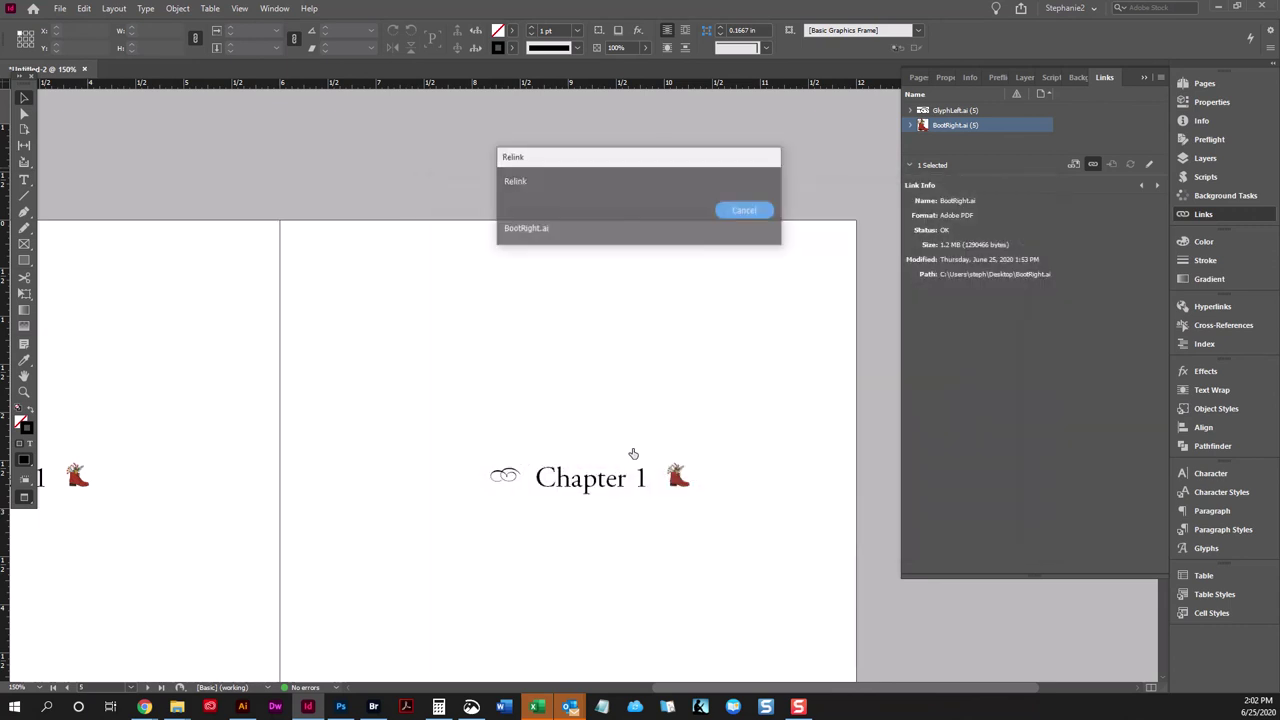
Select the Chapter 1 text frame and scroll back to page 1.
{"action": "left_click", "coordinate": [761, 483]}
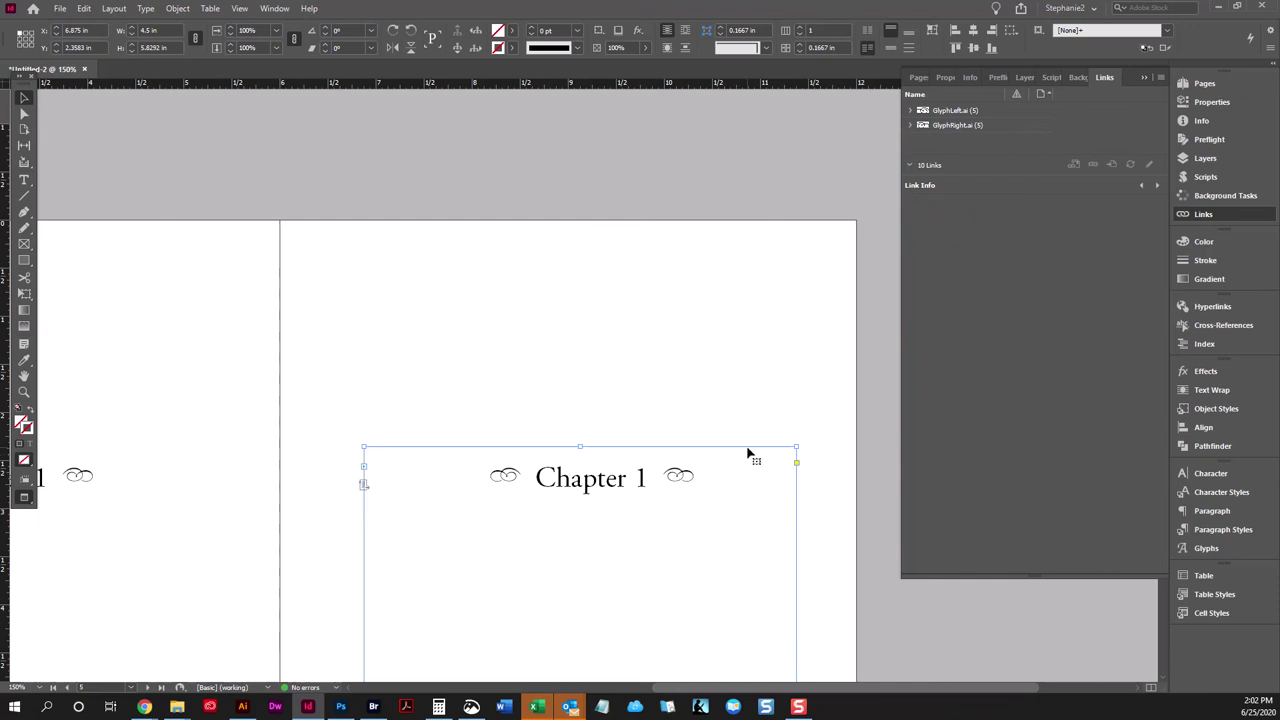
{"action": "scroll", "coordinate": [523, 471], "scroll_direction": "down", "scroll_amount": 10}
{"action": "scroll", "coordinate": [543, 478], "scroll_direction": "up", "scroll_amount": 15}
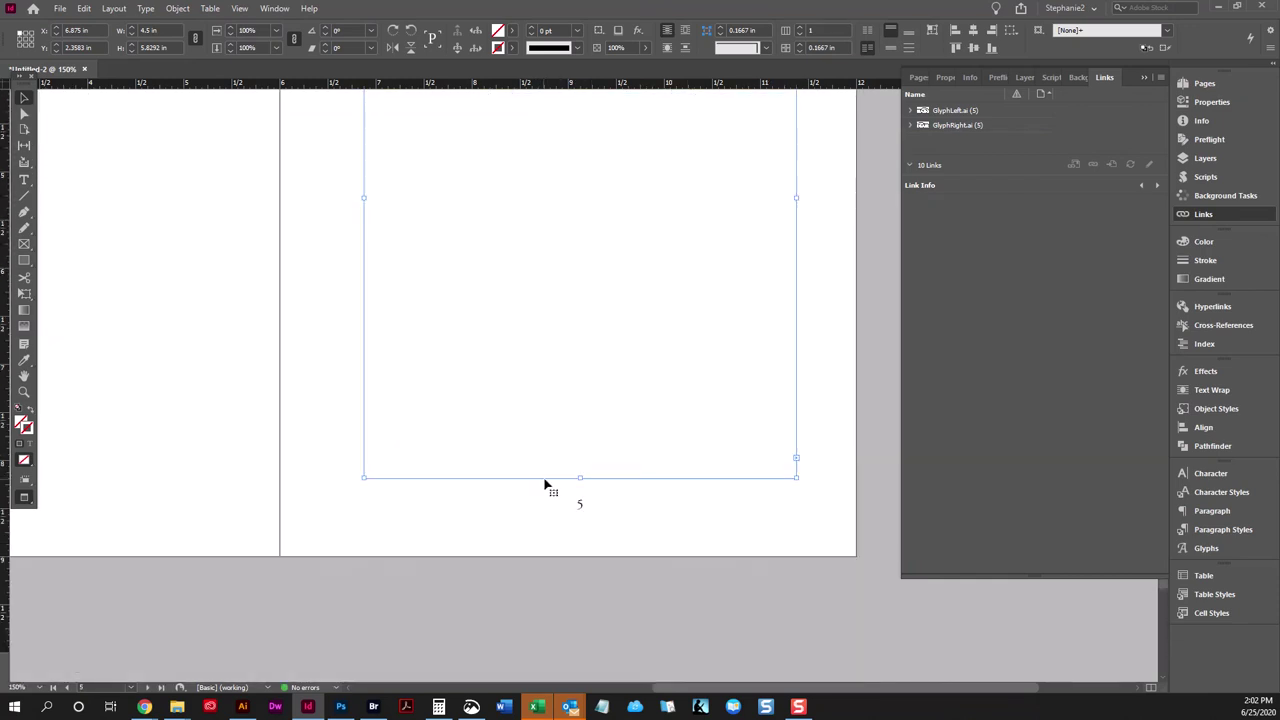
{"action": "scroll", "coordinate": [560, 470], "scroll_direction": "up", "scroll_amount": 10}
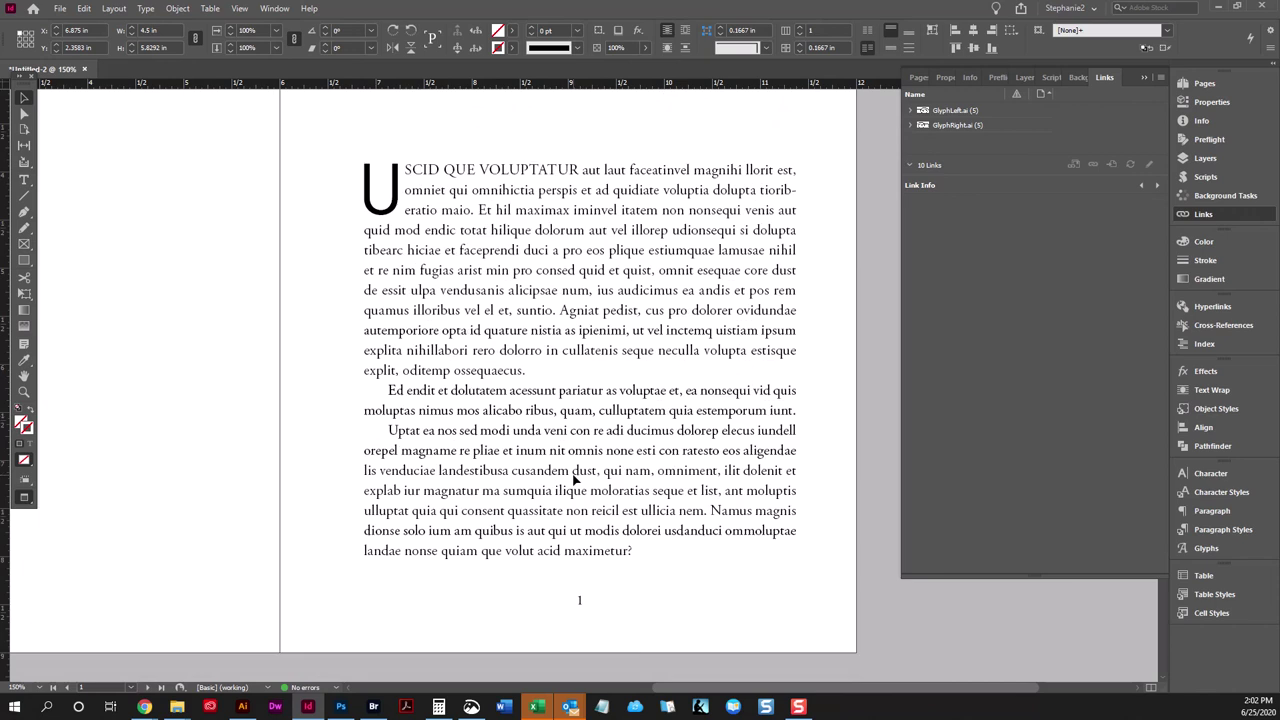
Delete both inline swirl graphics from the Chapter 1 heading.
{"action": "double_click", "coordinate": [537, 486]}
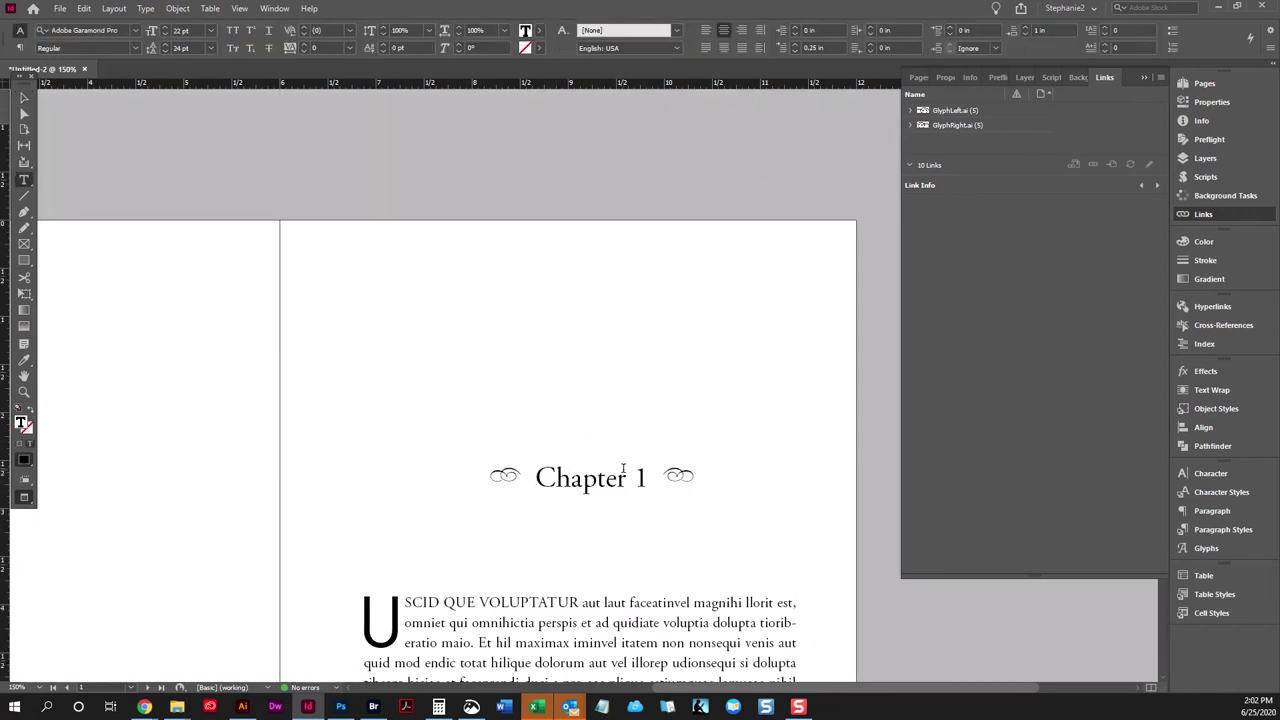
{"action": "key", "text": "BackSpace"}
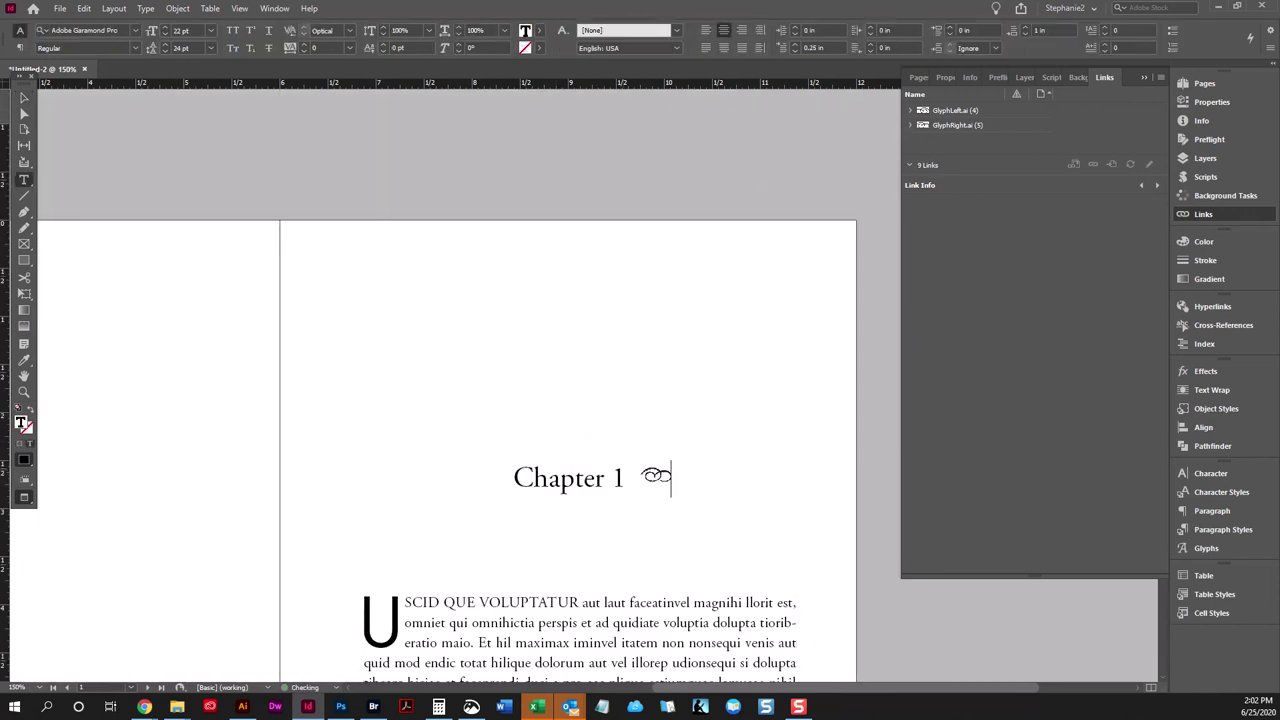
{"action": "key", "text": "BackSpace"}
Insert an Adobe Wood Type Ornaments Std swirl glyph after 'Chapter 1'.
{"action": "left_click", "coordinate": [1205, 546]}
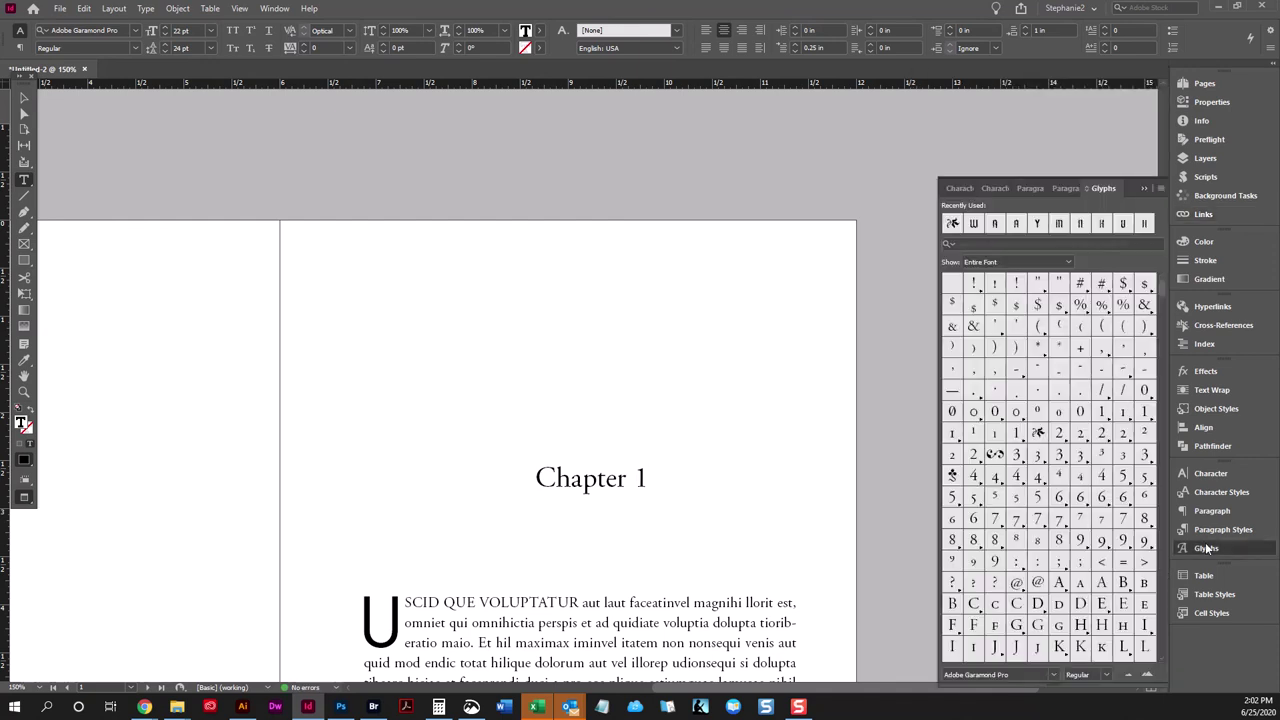
{"action": "left_click", "coordinate": [947, 673]}
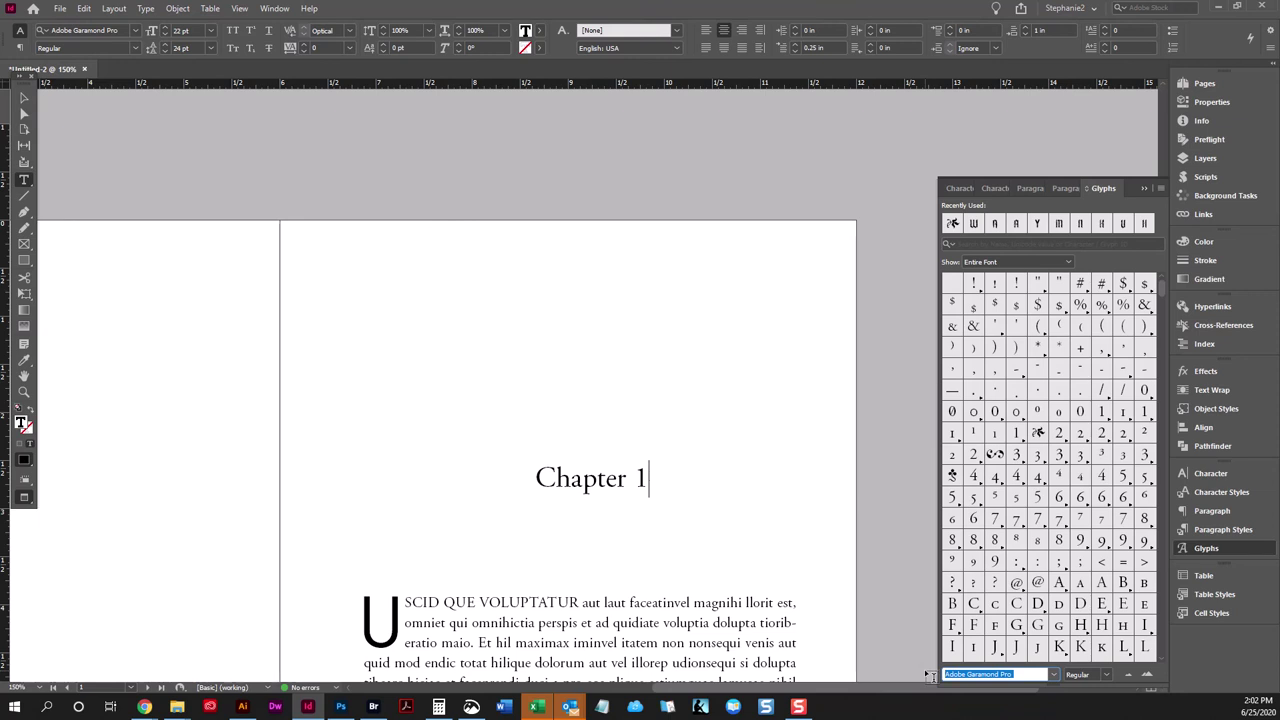
{"action": "key", "text": "ctrl+Left"}
{"action": "key", "text": "ctrl+Left"}
{"action": "type", "text": "W"}
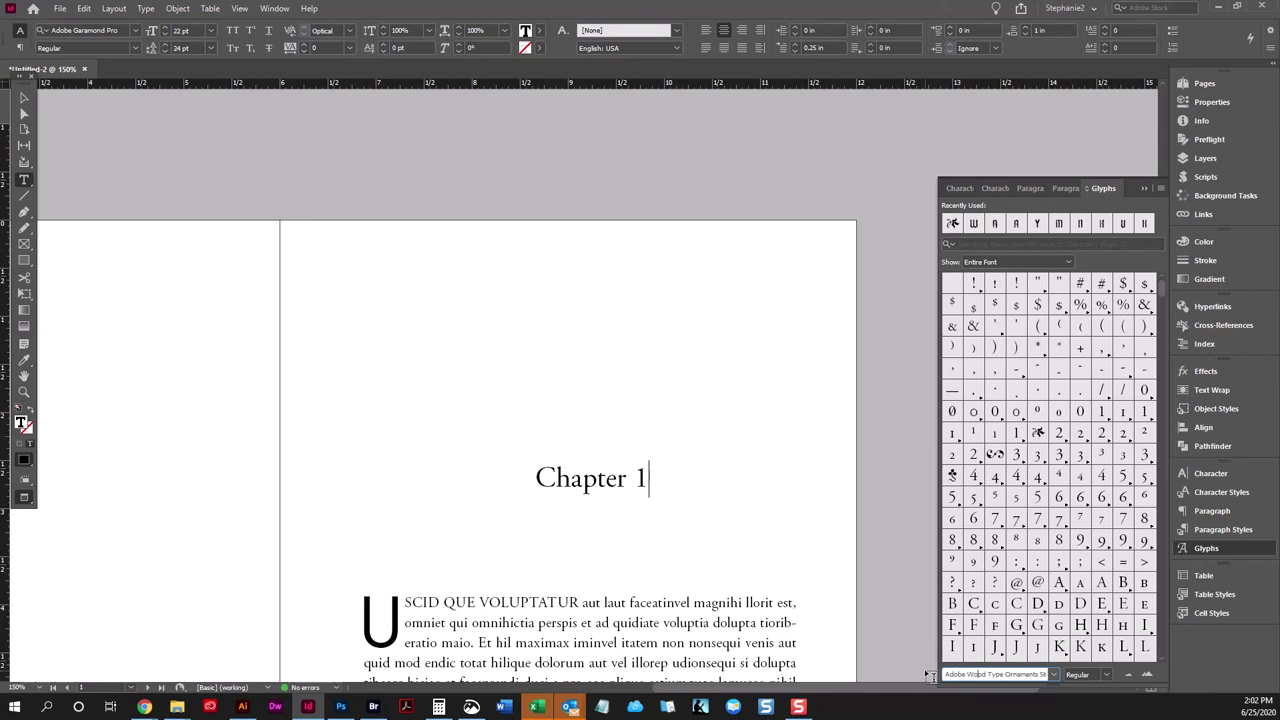
{"action": "key", "text": "Return"}
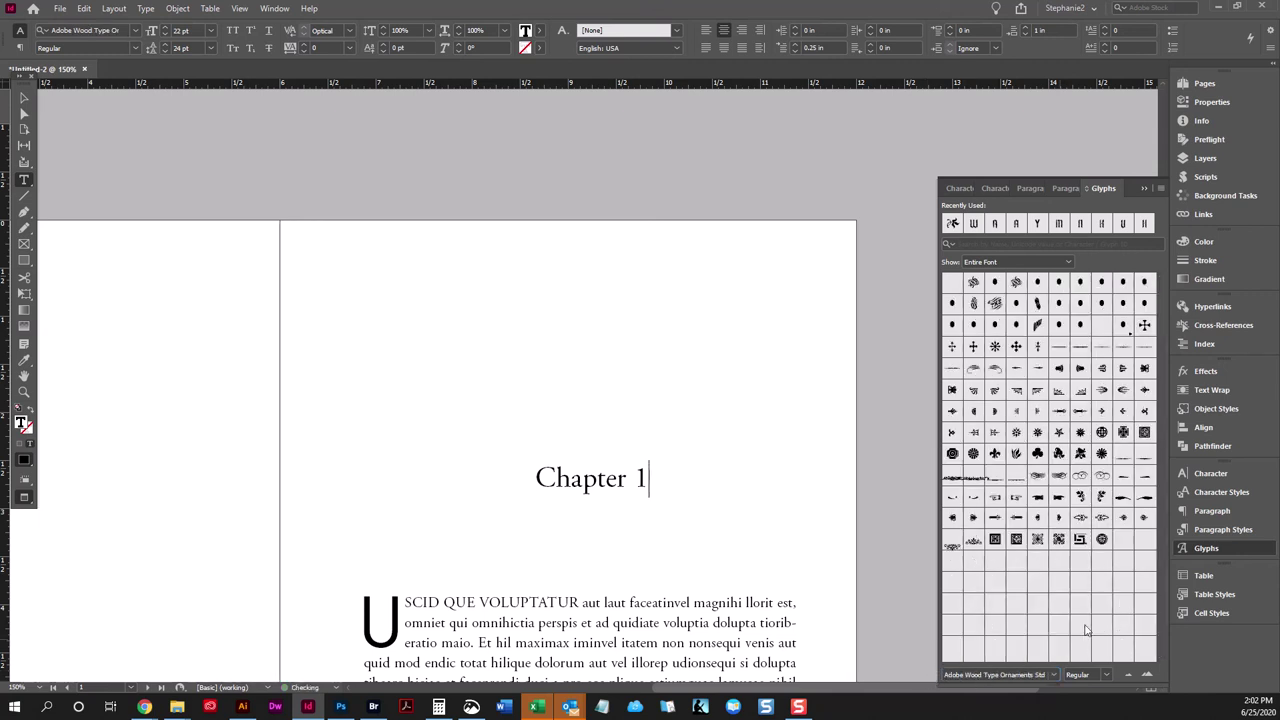
{"action": "double_click", "coordinate": [1101, 475]}
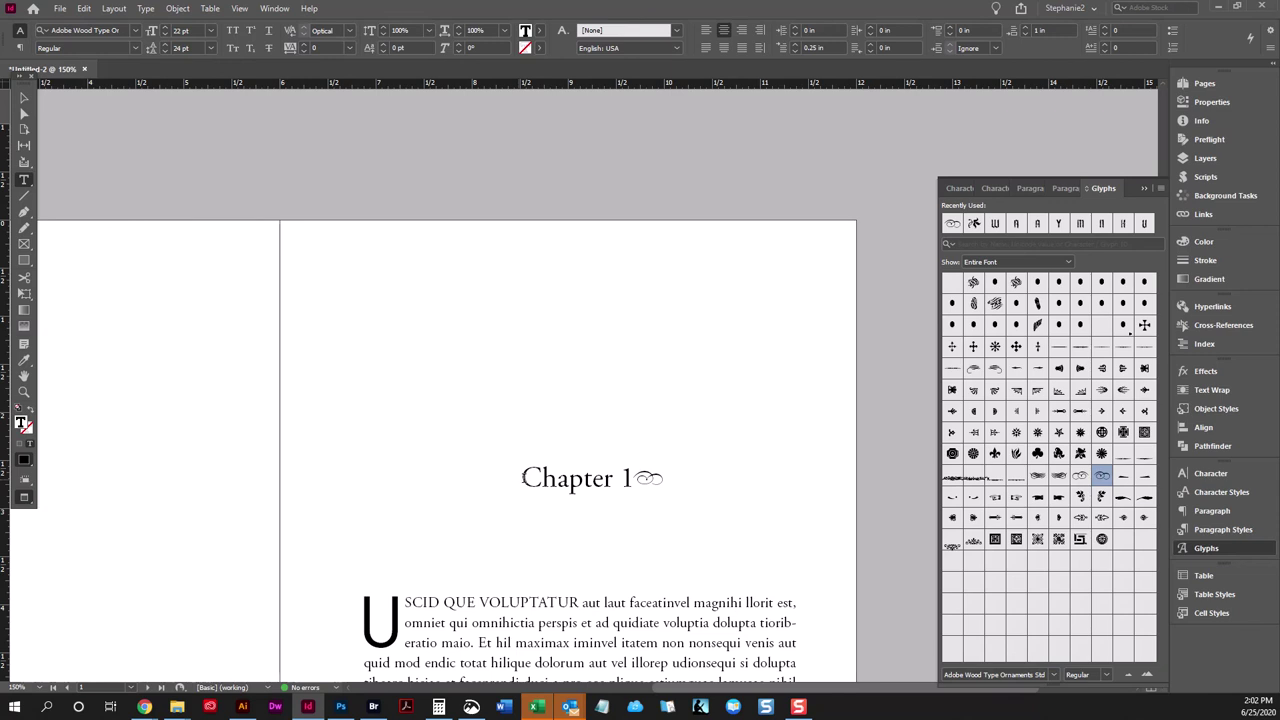
Insert the same swirl ornament glyph before 'Chapter 1'.
{"action": "left_click", "coordinate": [518, 478]}
{"action": "left_click", "coordinate": [1040, 674]}
{"action": "type", "text": "Adobe W"}
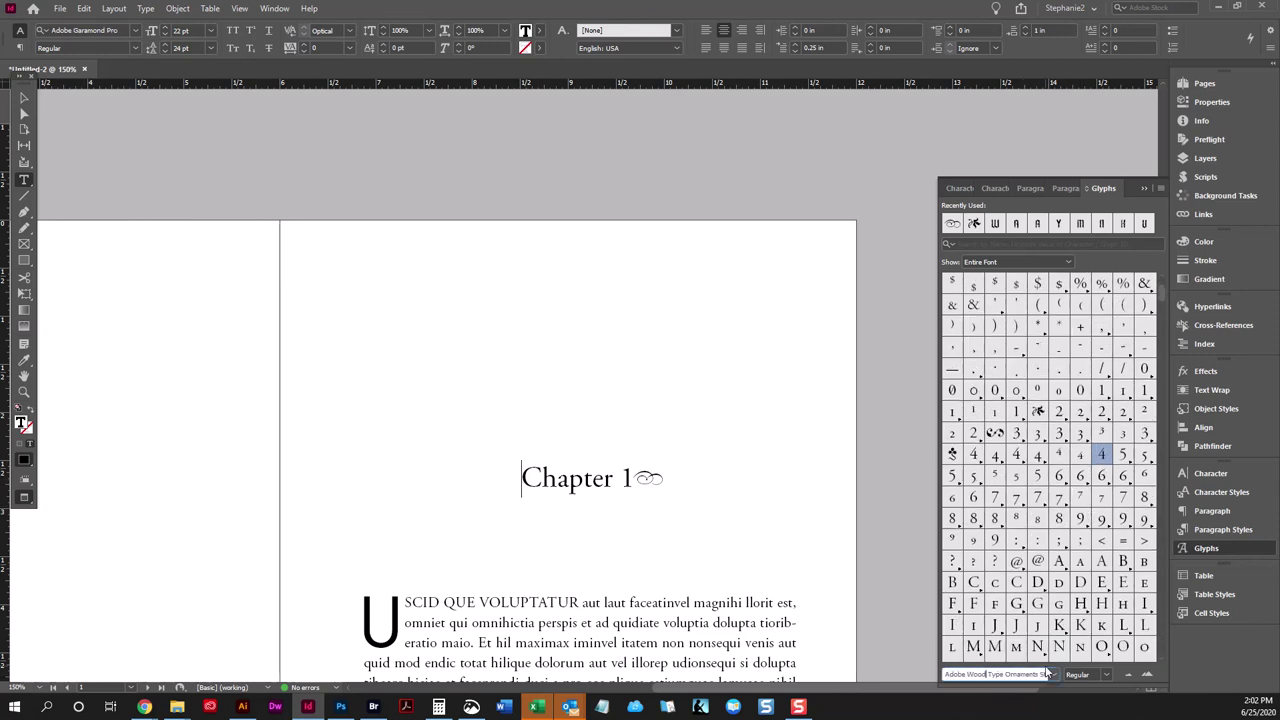
{"action": "key", "text": "Return"}
{"action": "double_click", "coordinate": [1081, 478]}
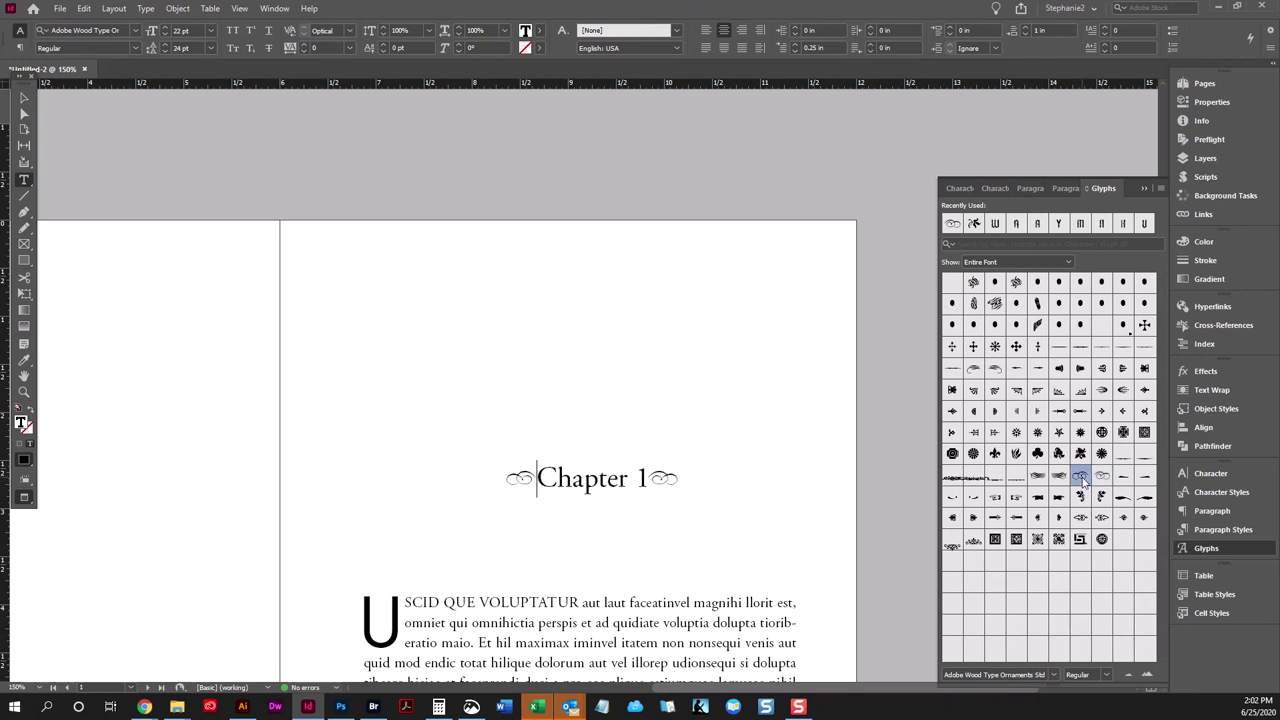
Space the ornaments from the heading words, then select the heading frame.
{"action": "left_click", "coordinate": [648, 478]}
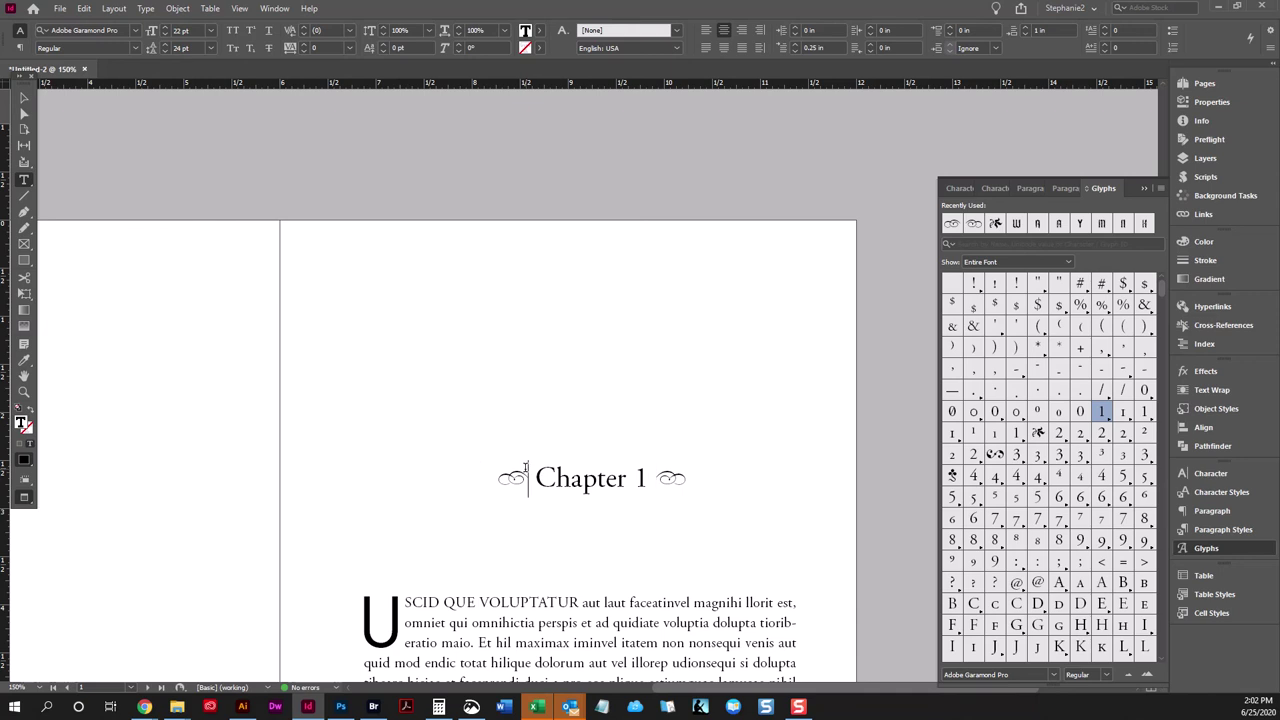
{"action": "left_click_drag", "start_coordinate": [527, 467], "coordinate": [497, 470]}
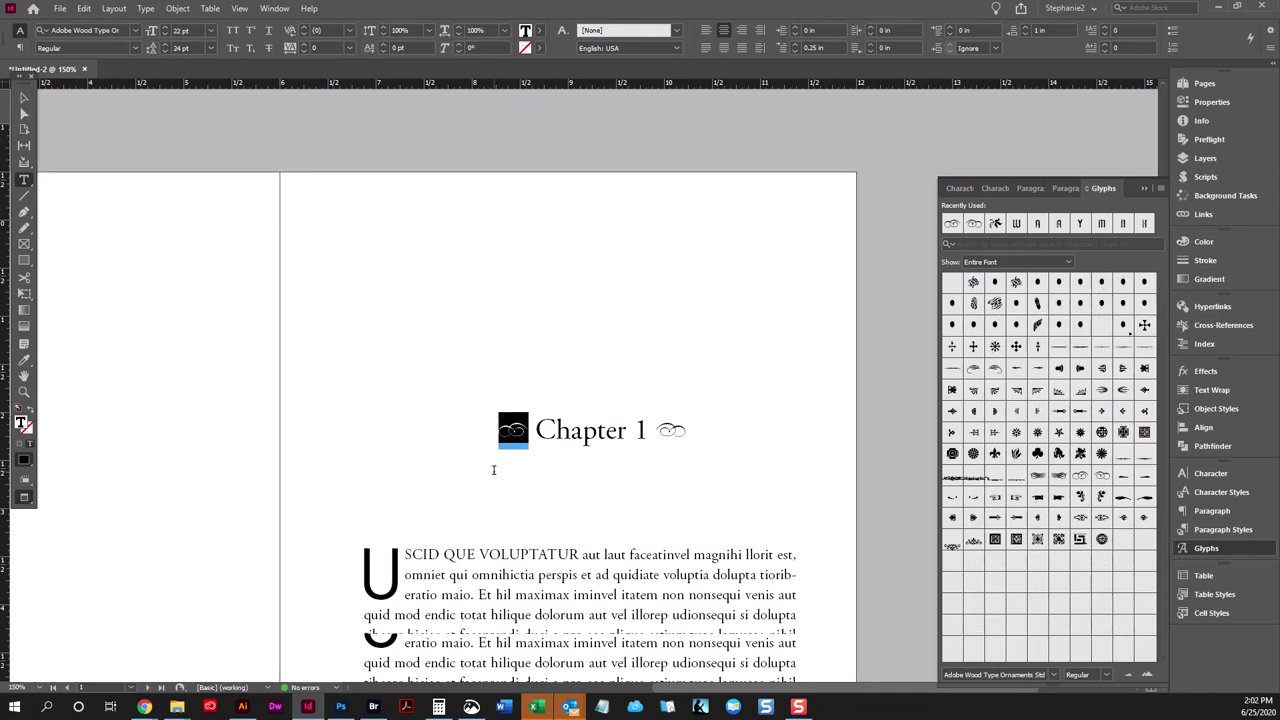
{"action": "scroll", "coordinate": [494, 467], "scroll_direction": "down", "scroll_amount": 10}
{"action": "scroll", "coordinate": [495, 470], "scroll_direction": "up", "scroll_amount": 10}
{"action": "left_click", "coordinate": [497, 486]}
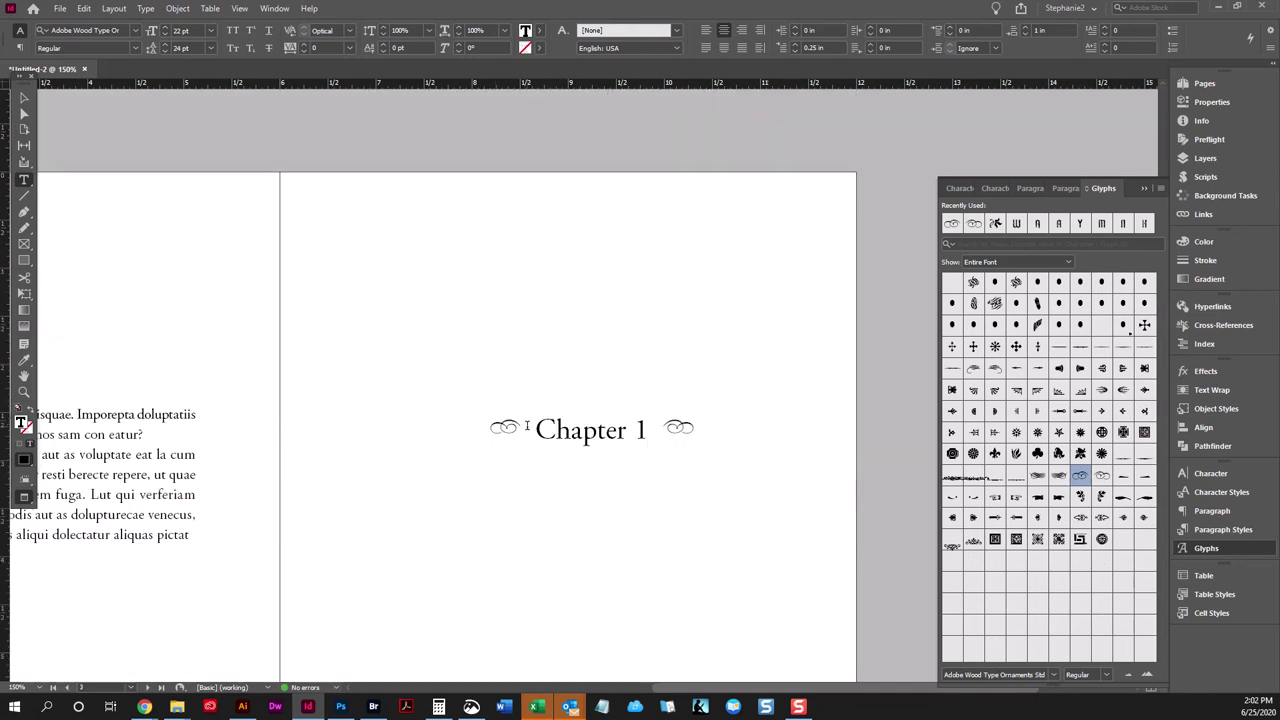
{"action": "left_click_drag", "start_coordinate": [525, 429], "coordinate": [488, 428]}
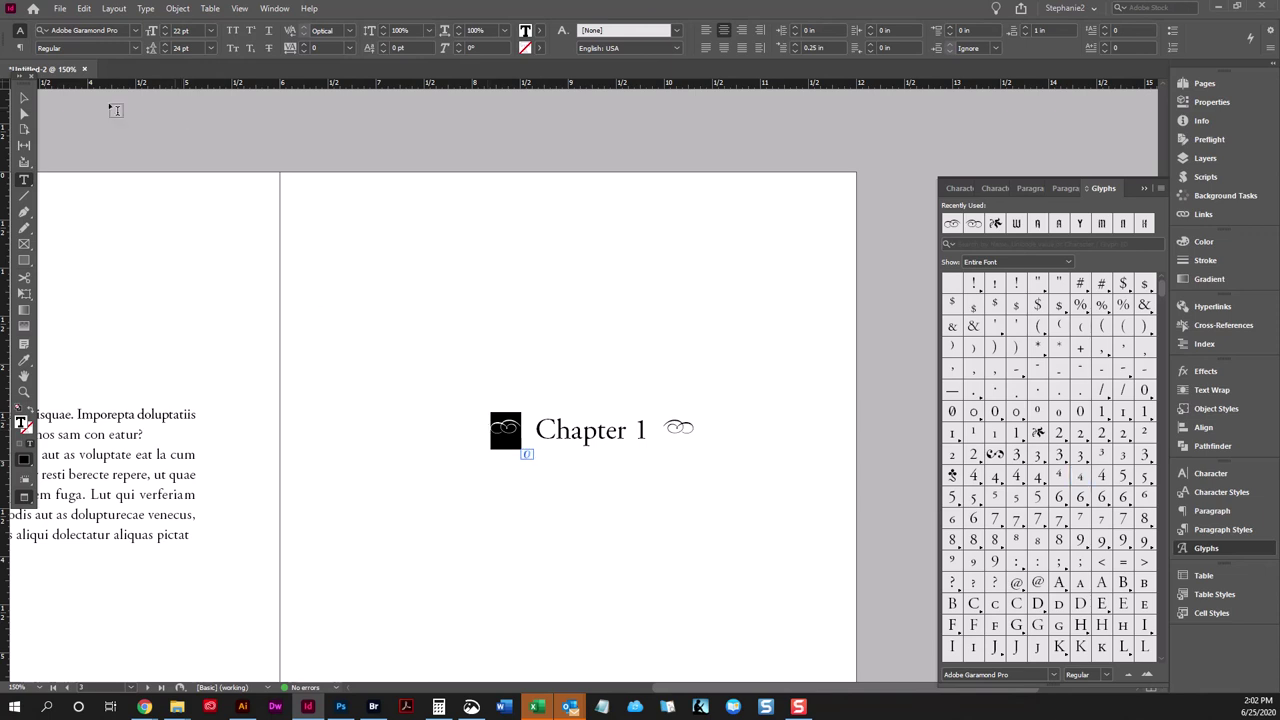
{"action": "left_click", "coordinate": [24, 97]}
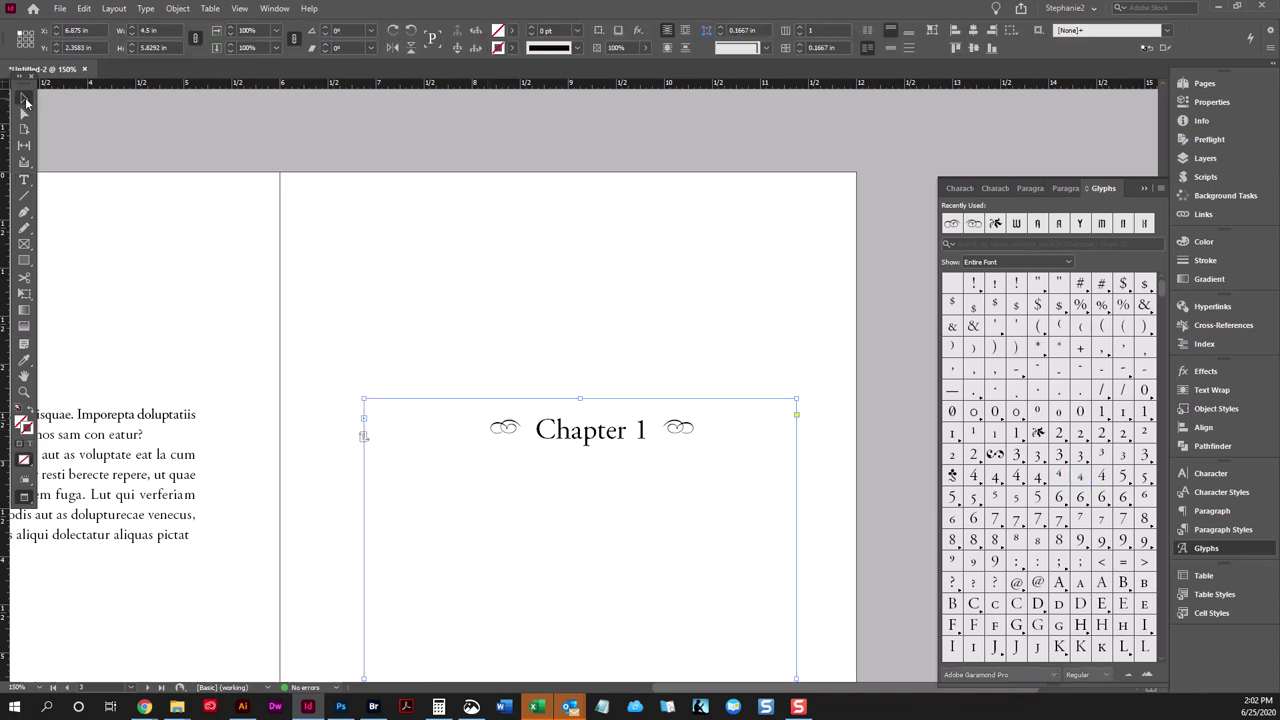